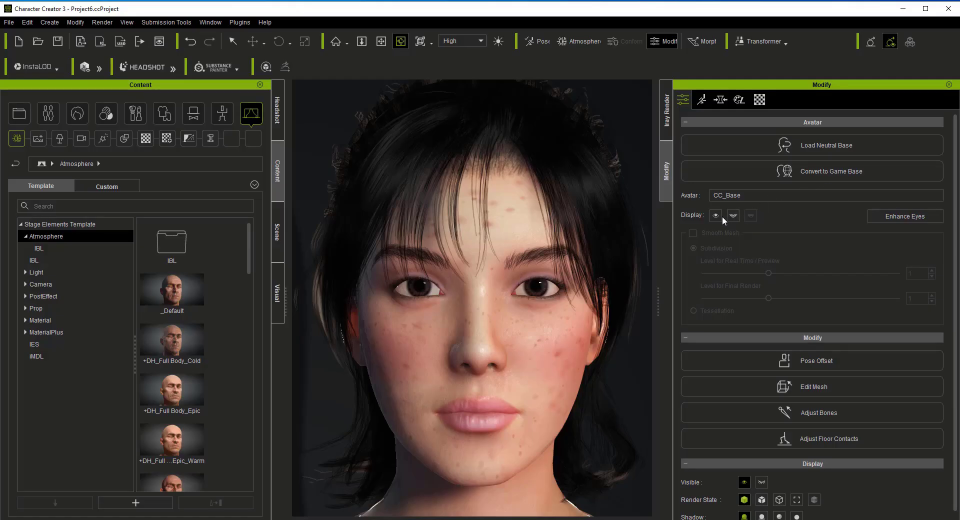
Step: Toggle the CC_Base avatar's eyes between open and closed repeatedly to examine the eyelids and eye area
{"action": "left_click", "coordinate": [719, 216]}
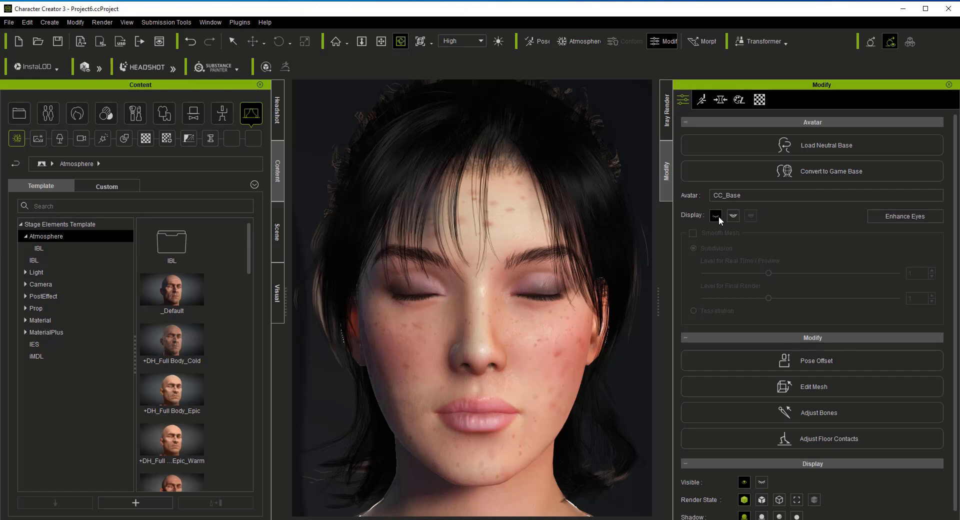
{"action": "left_click", "coordinate": [716, 215]}
{"action": "left_click", "coordinate": [716, 215]}
{"action": "left_click", "coordinate": [716, 215]}
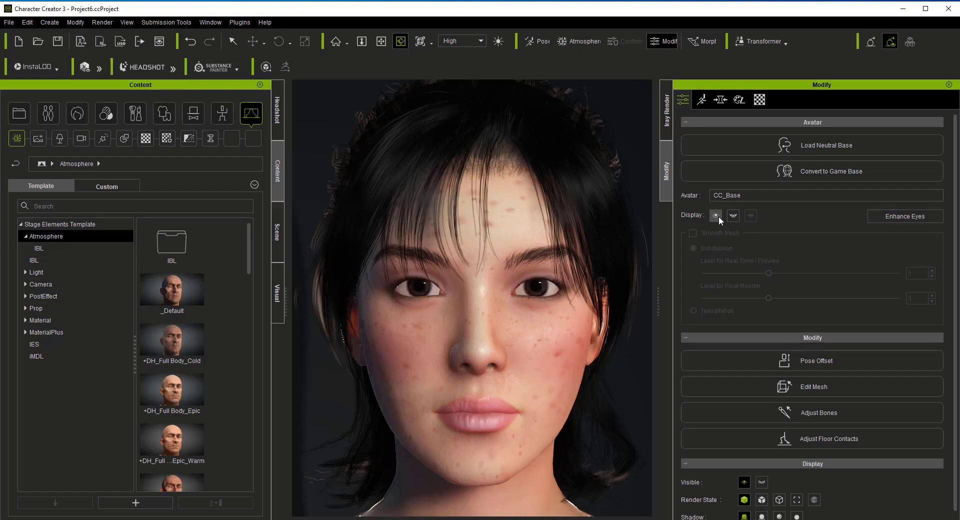
{"action": "left_click", "coordinate": [719, 216]}
{"action": "left_click", "coordinate": [718, 216]}
{"action": "left_click", "coordinate": [719, 216]}
{"action": "left_click", "coordinate": [718, 216]}
{"action": "left_click", "coordinate": [718, 216]}
{"action": "left_click", "coordinate": [719, 217]}
{"action": "left_click", "coordinate": [719, 216]}
{"action": "left_click", "coordinate": [719, 217]}
{"action": "left_click", "coordinate": [719, 216]}
{"action": "left_click", "coordinate": [719, 216]}
{"action": "left_click", "coordinate": [719, 216]}
{"action": "left_click", "coordinate": [719, 216]}
Step: Try the +DH_Full Body atmosphere presets Cold, Epic, Epic_Warm, ...ven_Warm, Front and Gentle on the character
{"action": "double_click", "coordinate": [181, 349]}
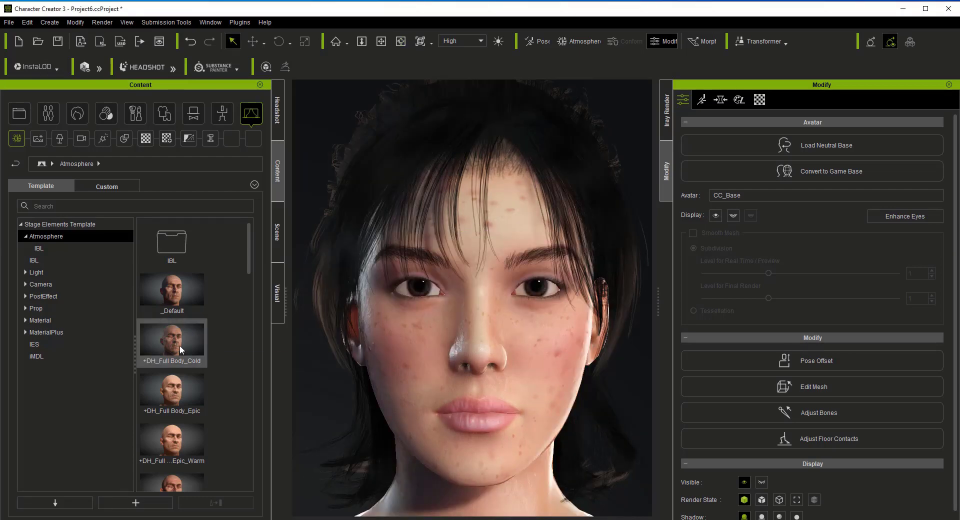
{"action": "double_click", "coordinate": [171, 384]}
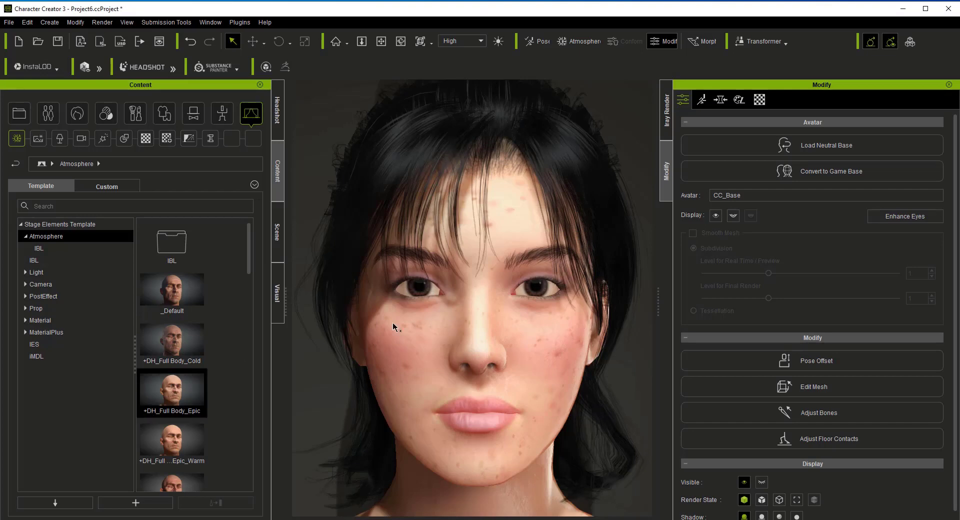
{"action": "scroll", "coordinate": [191, 371], "scroll_direction": "down", "scroll_amount": 3}
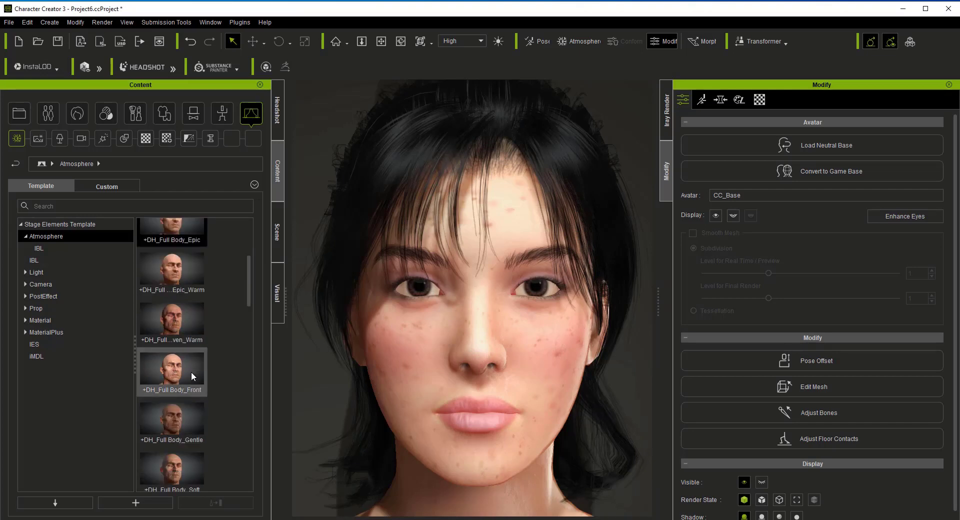
{"action": "double_click", "coordinate": [188, 283]}
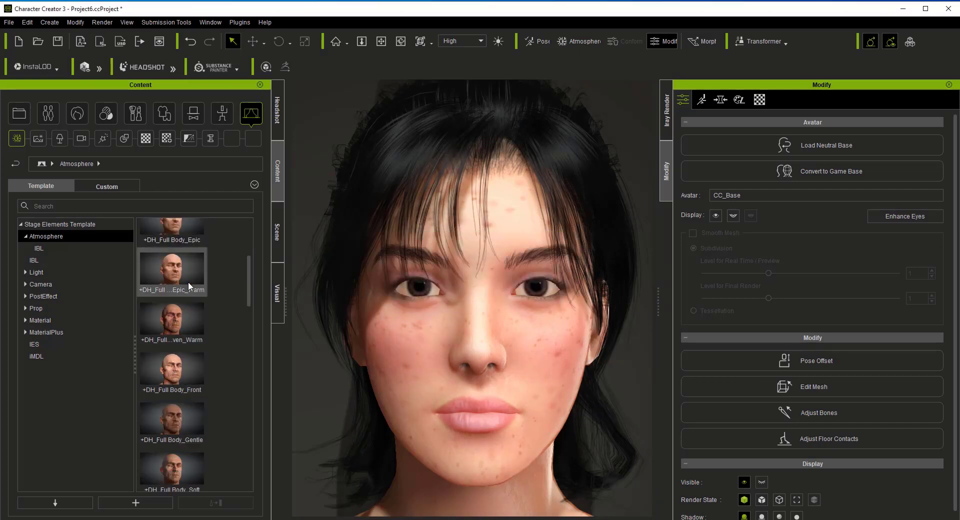
{"action": "double_click", "coordinate": [188, 324]}
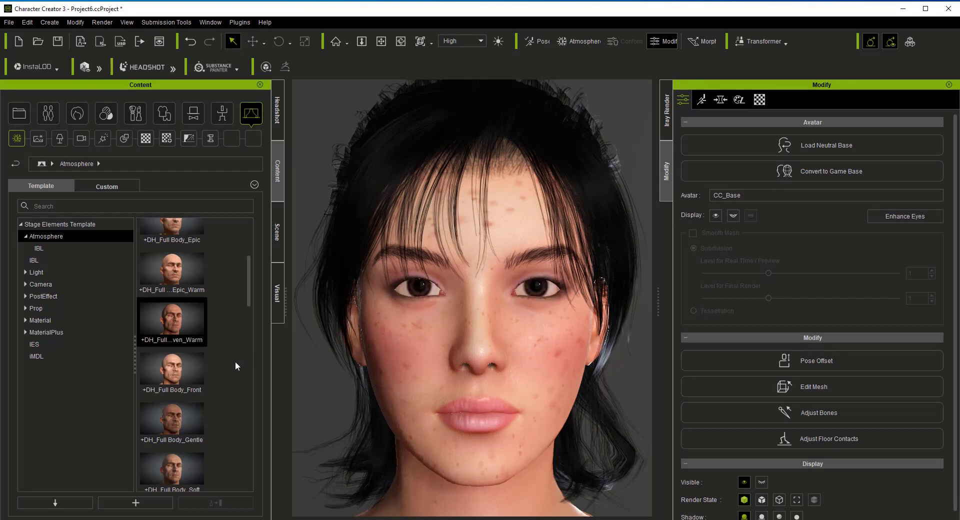
{"action": "double_click", "coordinate": [188, 376]}
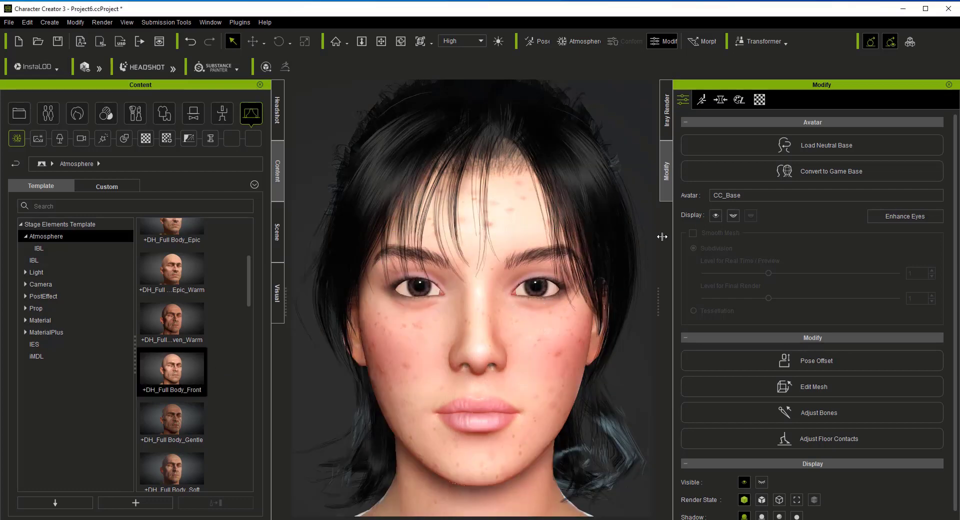
{"action": "double_click", "coordinate": [182, 420]}
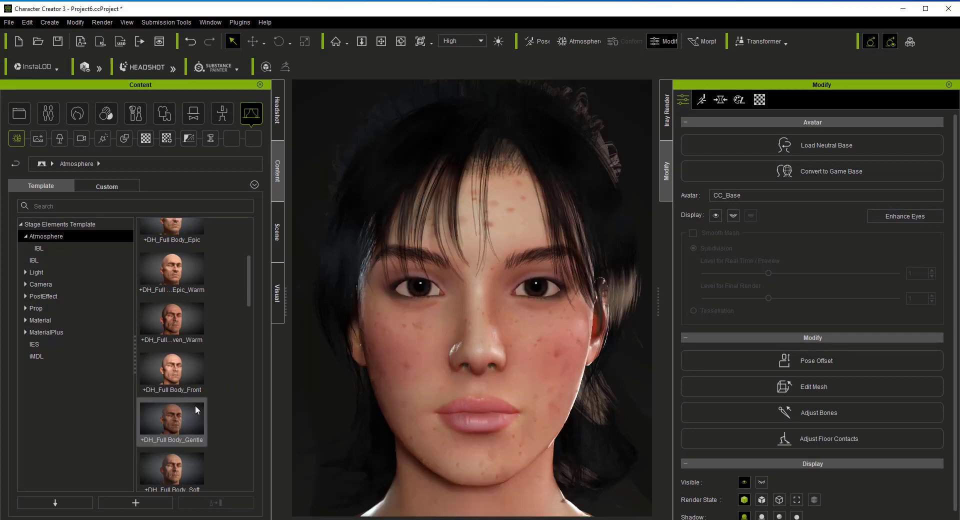
Step: Try the +DH_Full Body_Soft, +DH_Full Body_Soft2 and +DH_Full Body_Strong atmosphere presets on the character
{"action": "scroll", "coordinate": [197, 387], "scroll_direction": "down", "scroll_amount": 3}
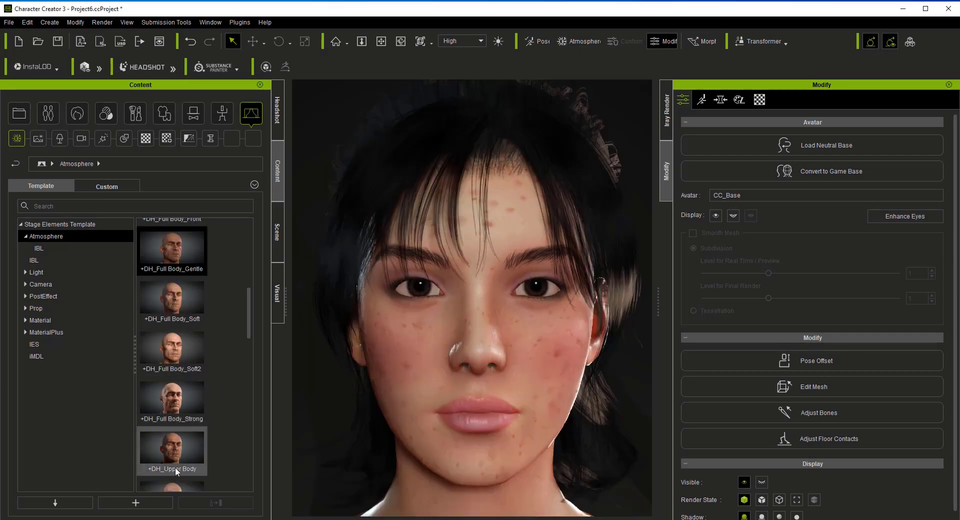
{"action": "double_click", "coordinate": [193, 305]}
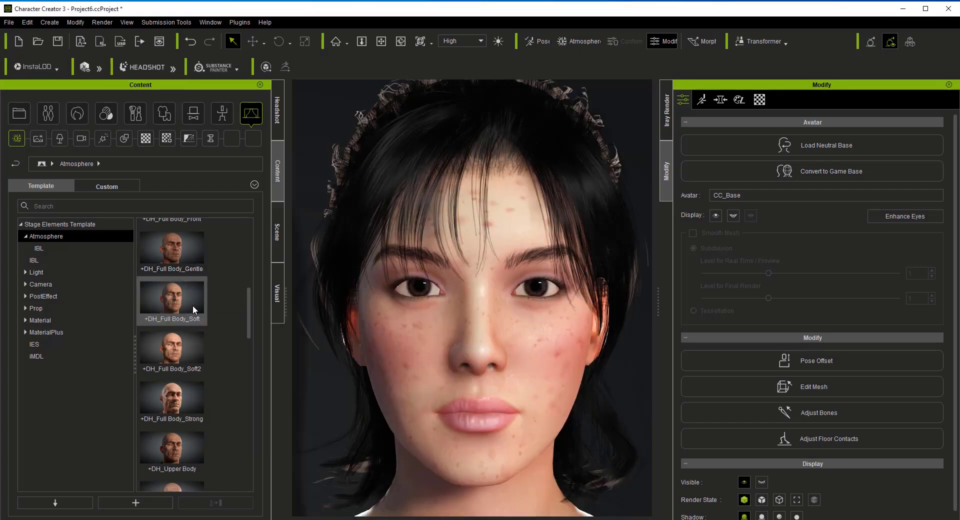
{"action": "double_click", "coordinate": [182, 345]}
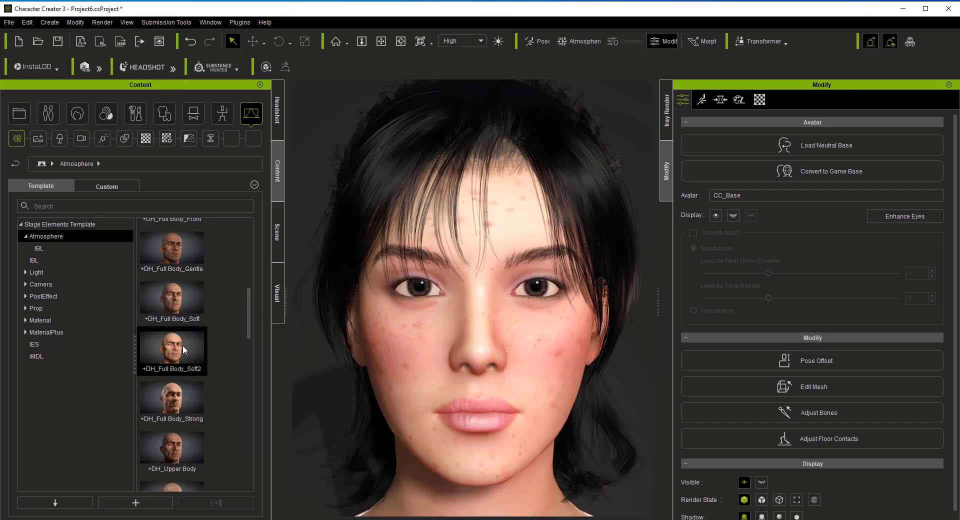
{"action": "double_click", "coordinate": [179, 399]}
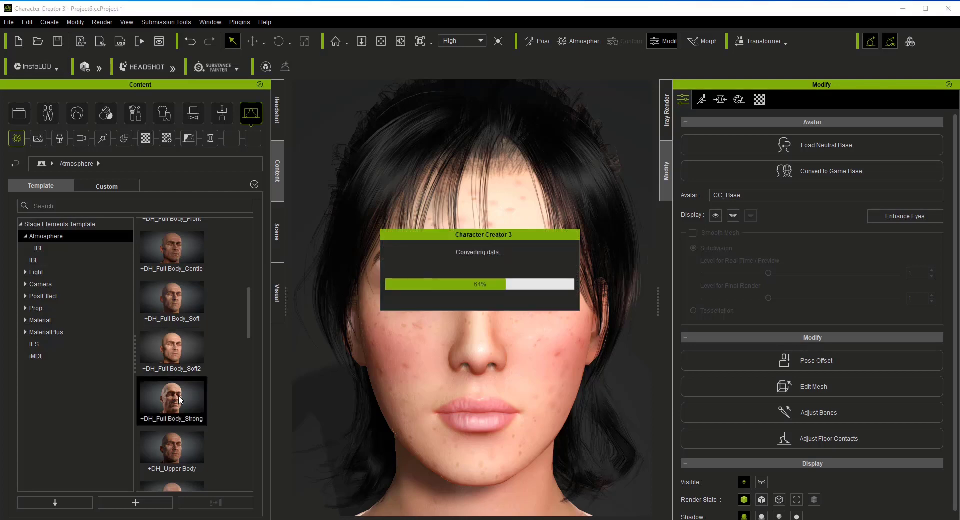
Step: Try the +DH_Uppe...Contrast, Check_Light and CC3 Default atmosphere presets on the character
{"action": "scroll", "coordinate": [183, 388], "scroll_direction": "down", "scroll_amount": 3}
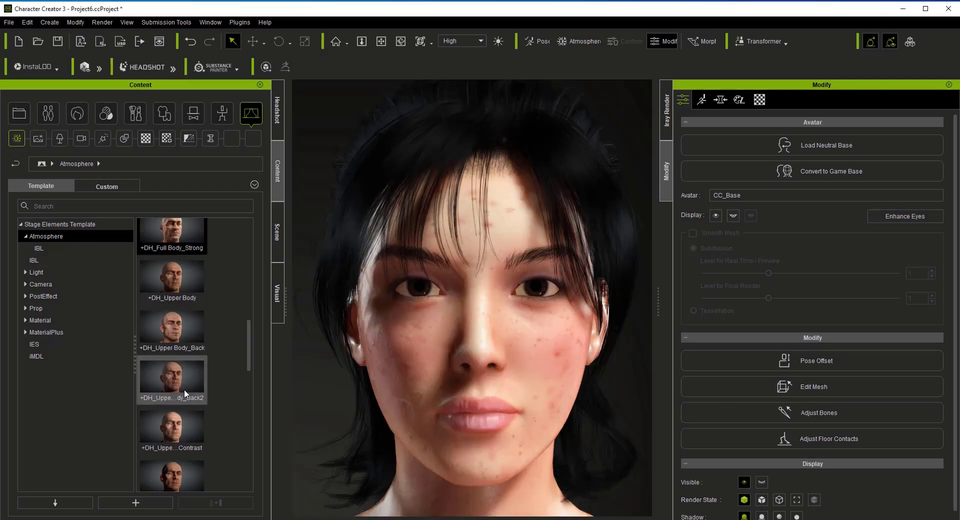
{"action": "double_click", "coordinate": [184, 425]}
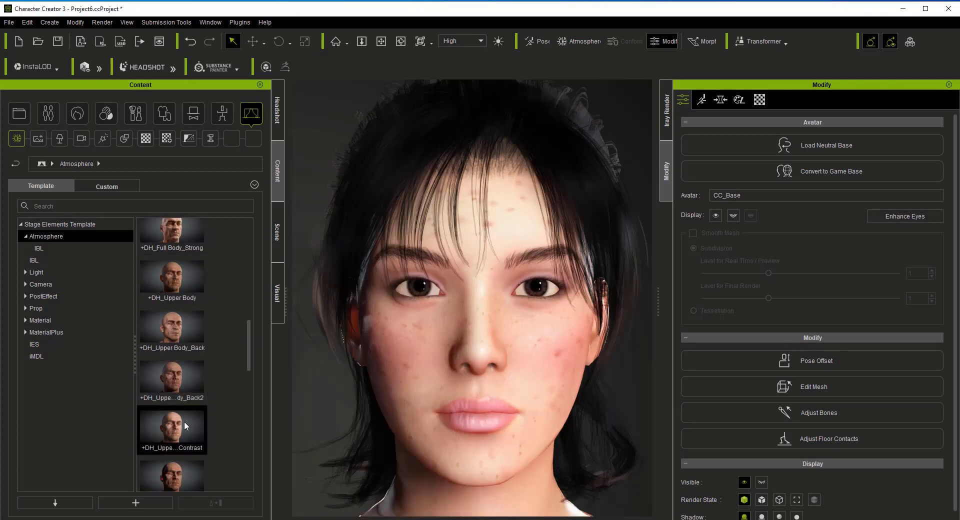
{"action": "scroll", "coordinate": [190, 407], "scroll_direction": "down", "scroll_amount": 3}
{"action": "left_click", "coordinate": [191, 408]}
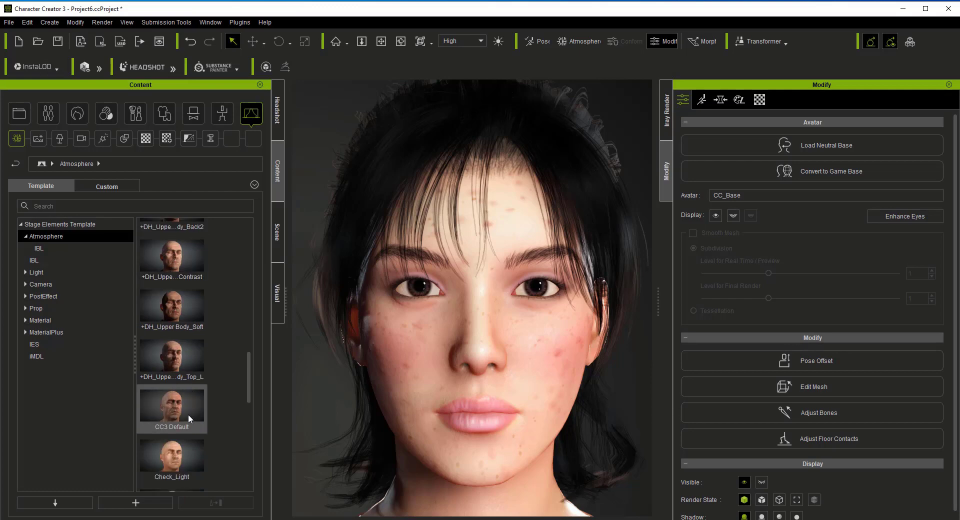
{"action": "double_click", "coordinate": [170, 455]}
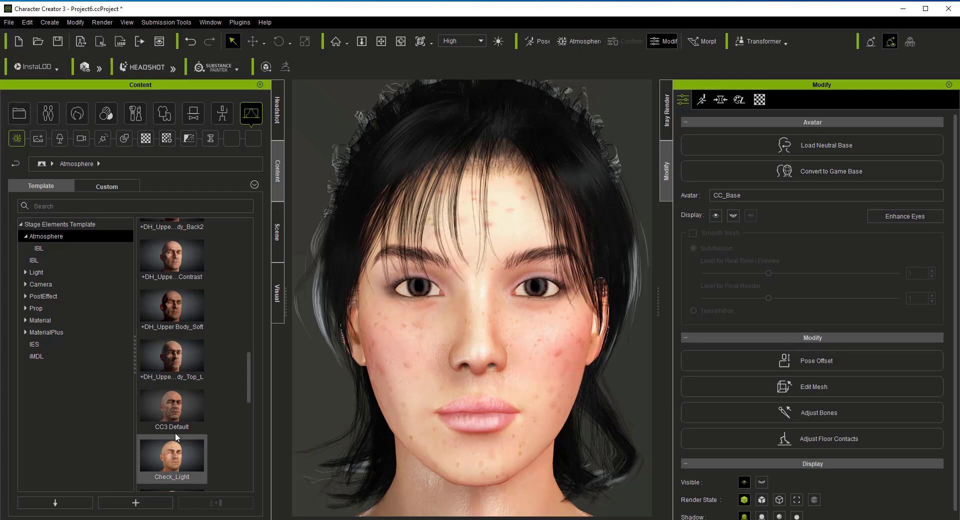
{"action": "double_click", "coordinate": [178, 427]}
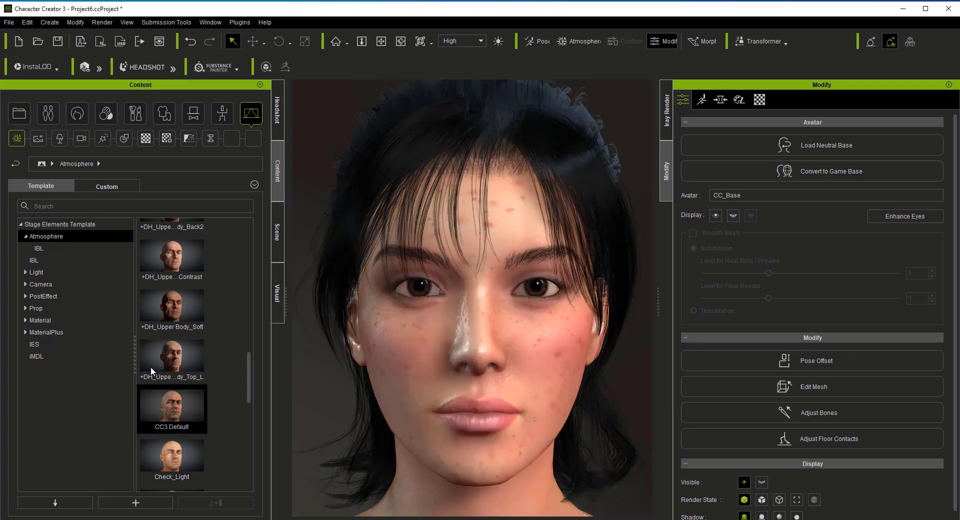
Step: Try the IBL atmosphere presets 3 Point Lighting, Gradient_Cold, Gradient_Dark, Gradient_Warm and IBL_Autumn Hockey on the character
{"action": "left_click", "coordinate": [56, 248]}
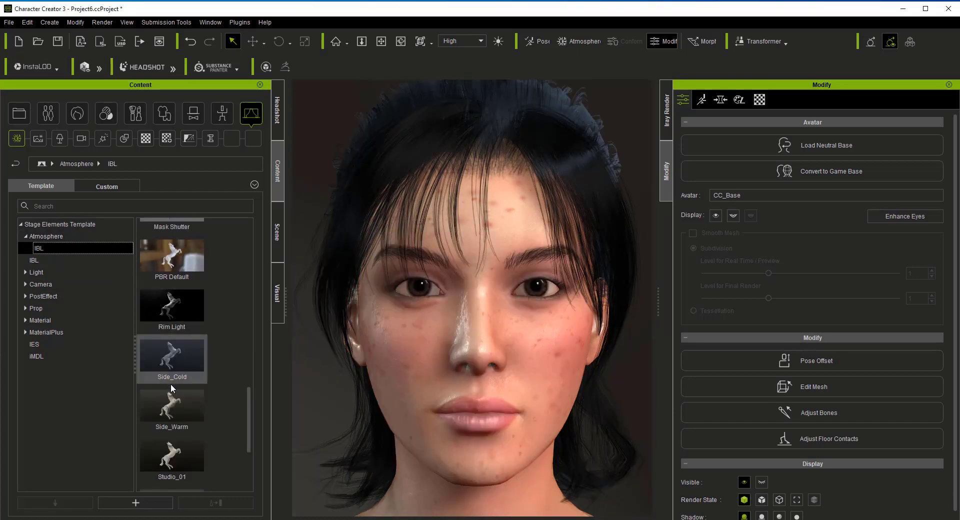
{"action": "scroll", "coordinate": [205, 361], "scroll_direction": "up", "scroll_amount": 5}
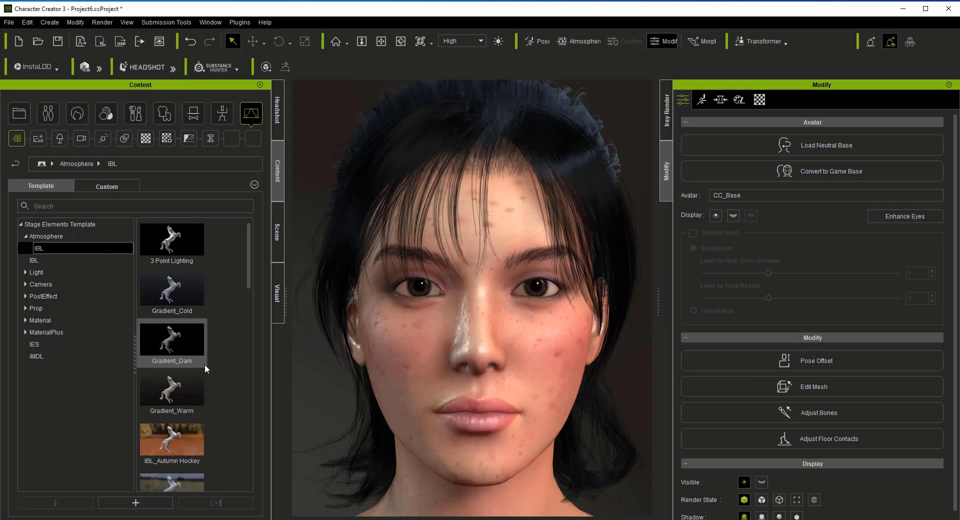
{"action": "double_click", "coordinate": [185, 246]}
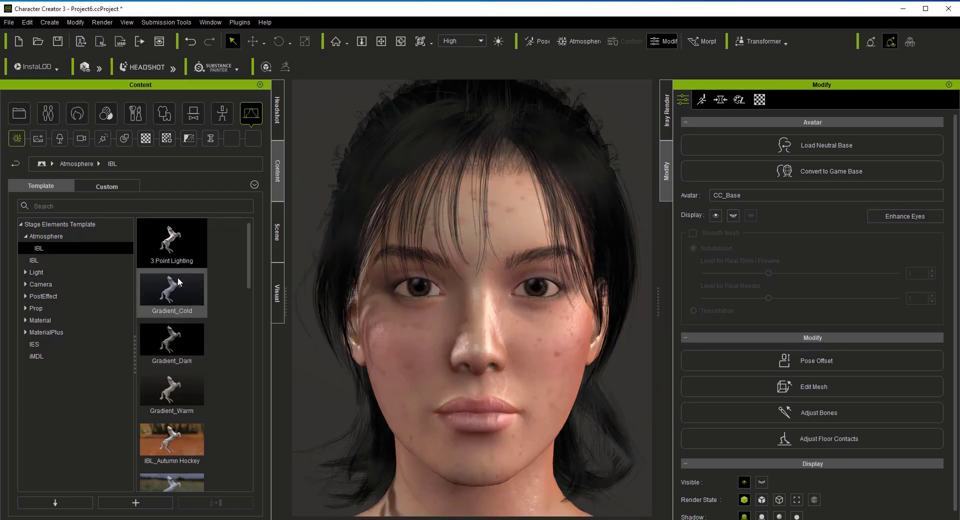
{"action": "double_click", "coordinate": [178, 280]}
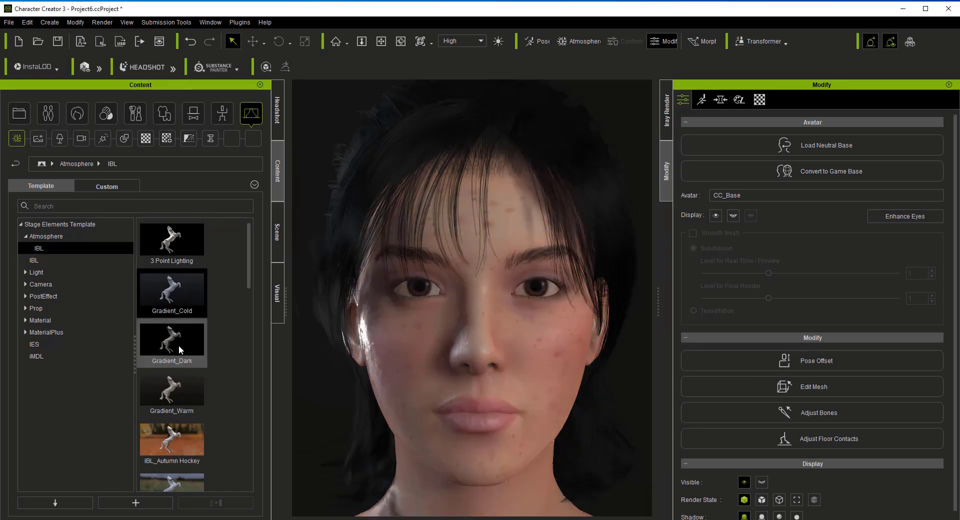
{"action": "double_click", "coordinate": [179, 345]}
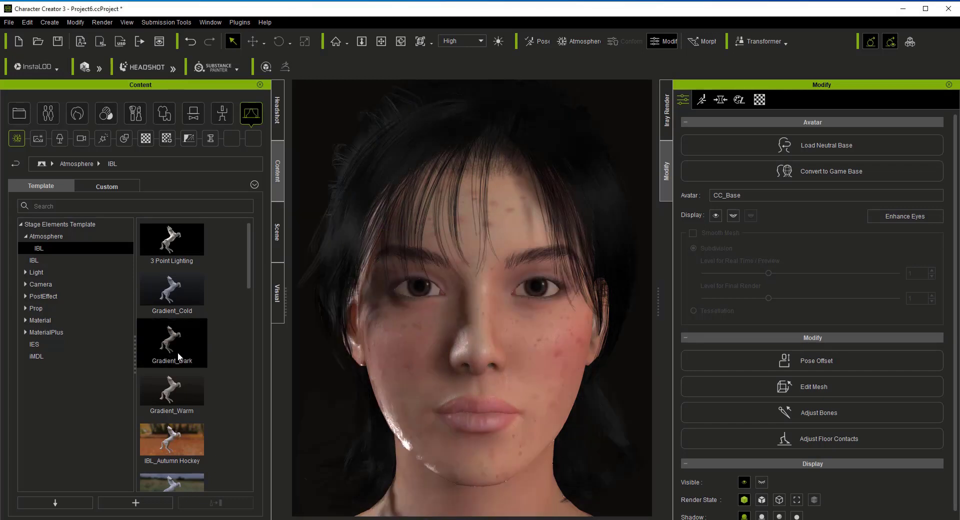
{"action": "double_click", "coordinate": [181, 391]}
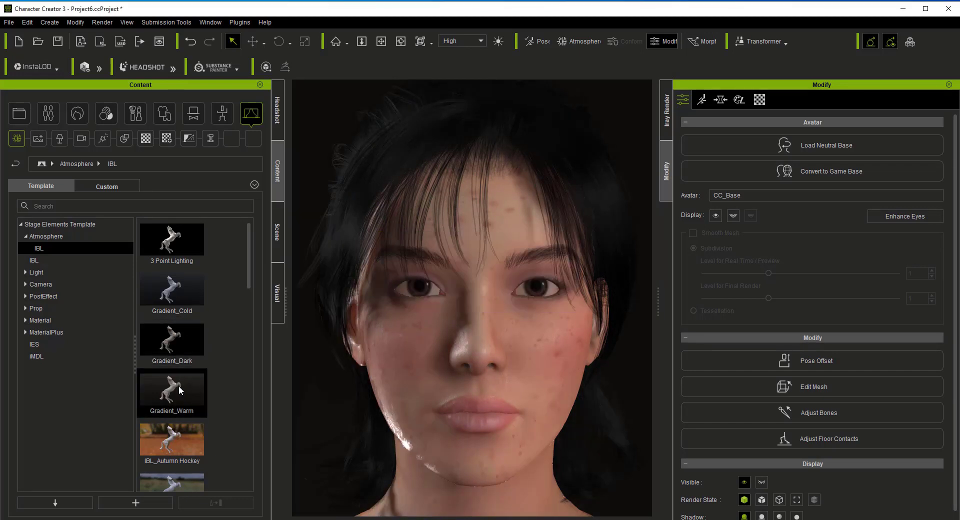
{"action": "double_click", "coordinate": [181, 437]}
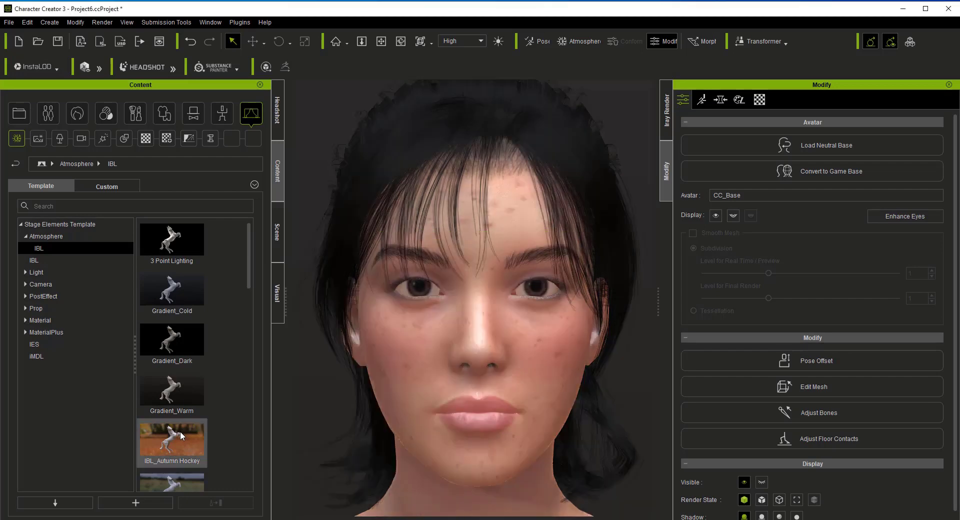
Step: Try the IBL atmosphere presets PBR Default, Studio_02, Studio_03, Rim Light and Side_Cold on the character
{"action": "scroll", "coordinate": [190, 403], "scroll_direction": "down", "scroll_amount": 5}
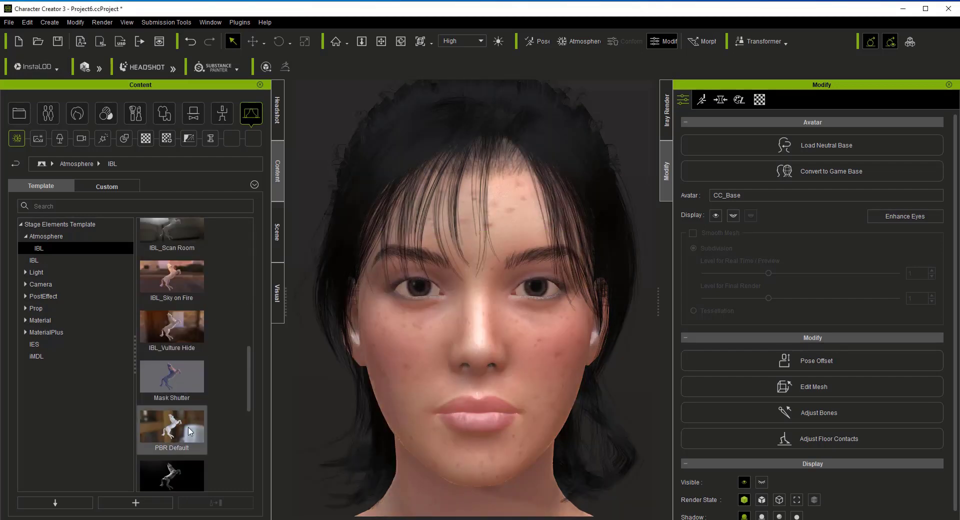
{"action": "double_click", "coordinate": [190, 431]}
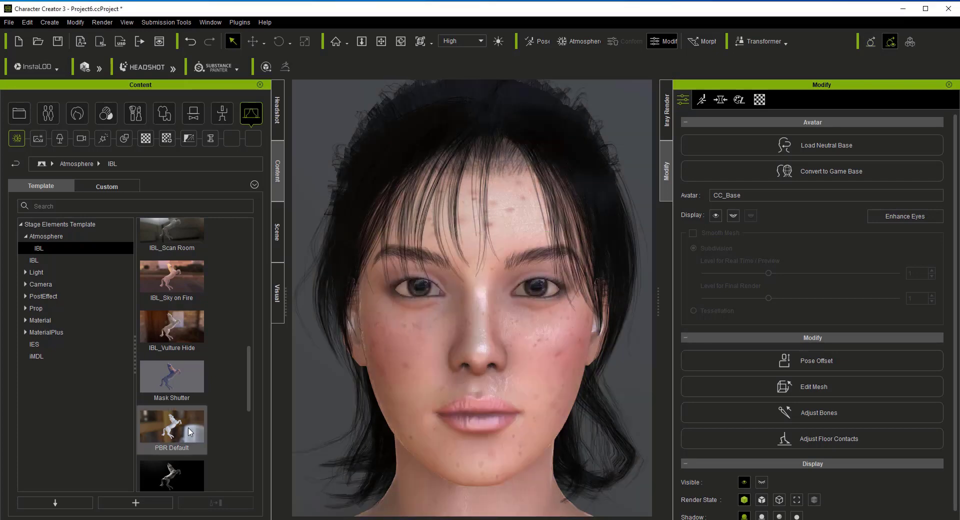
{"action": "scroll", "coordinate": [193, 430], "scroll_direction": "down", "scroll_amount": 5}
{"action": "double_click", "coordinate": [194, 376]}
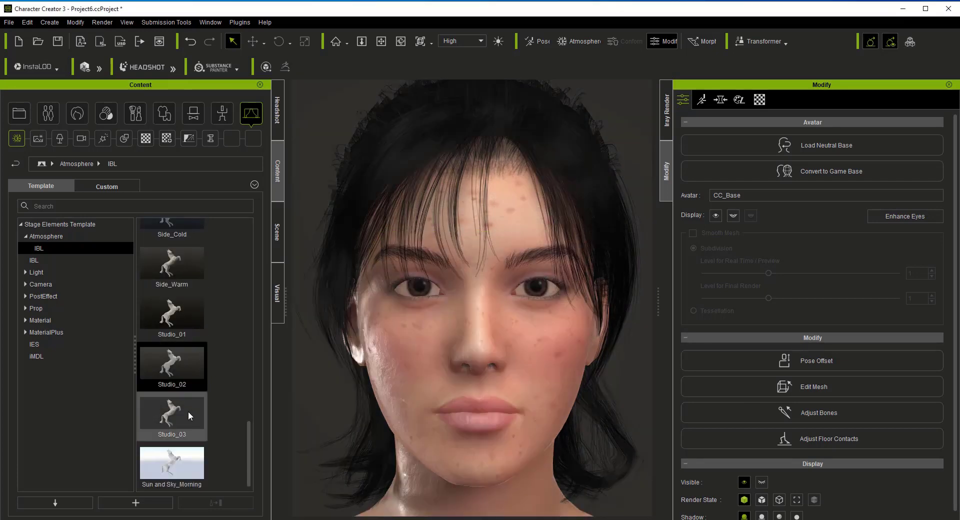
{"action": "double_click", "coordinate": [187, 418]}
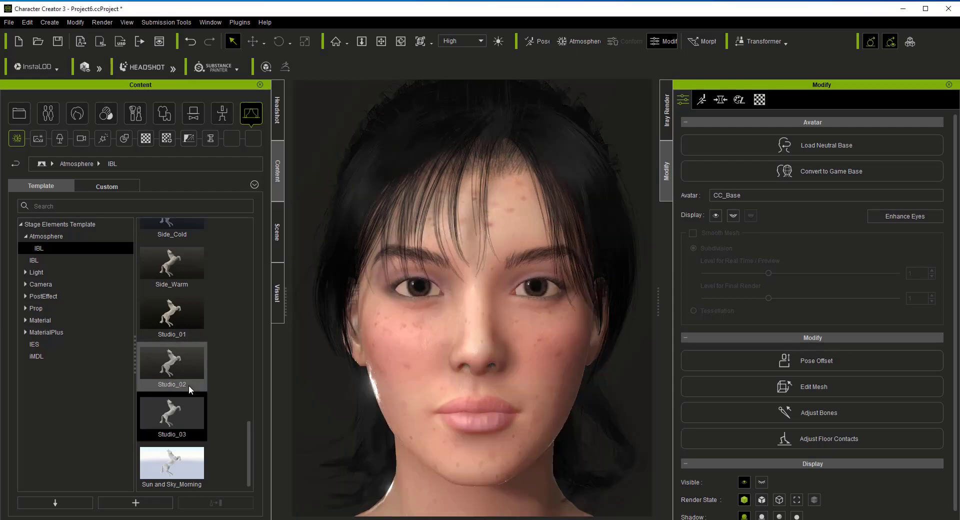
{"action": "scroll", "coordinate": [188, 375], "scroll_direction": "up", "scroll_amount": 3}
{"action": "double_click", "coordinate": [191, 339]}
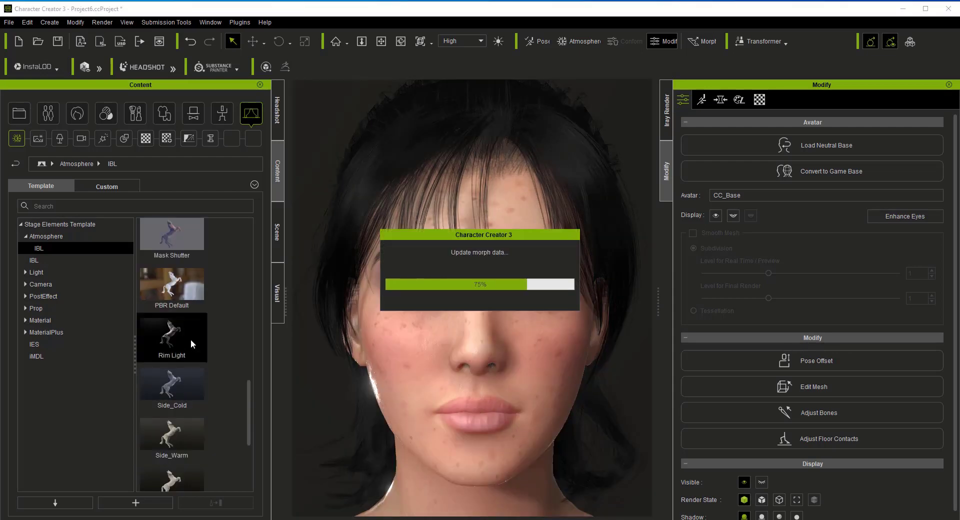
{"action": "double_click", "coordinate": [186, 398]}
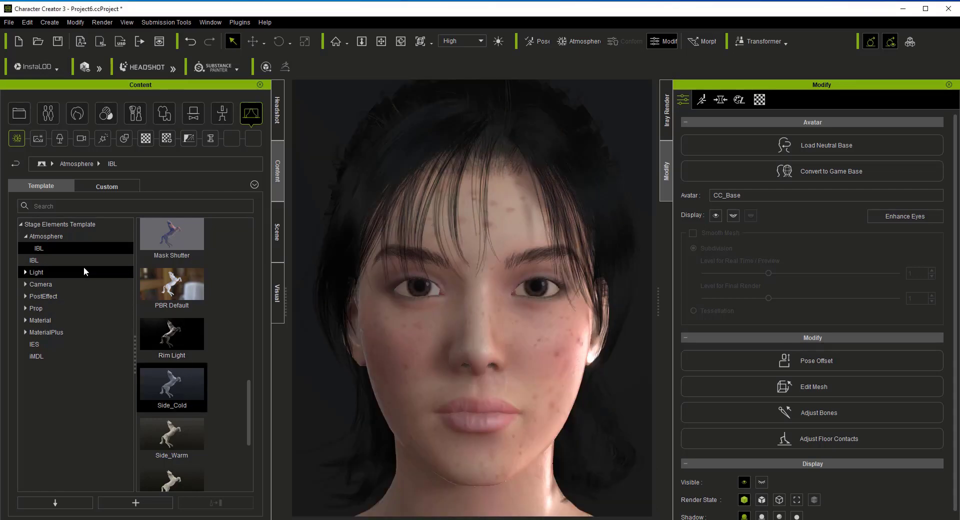
Step: Try the Studio_02 image from the separate IBL library and apply Studio_01 as the character's image-based lighting
{"action": "left_click", "coordinate": [83, 259]}
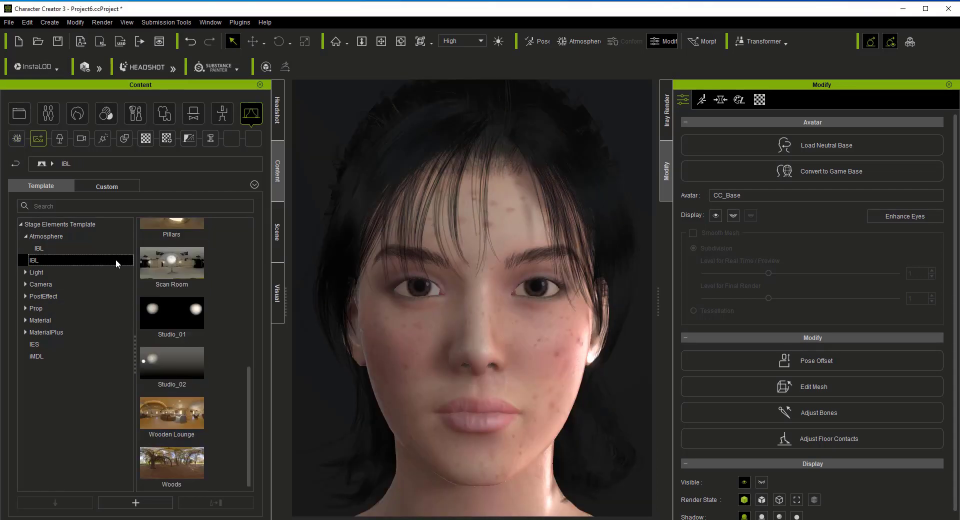
{"action": "double_click", "coordinate": [184, 350]}
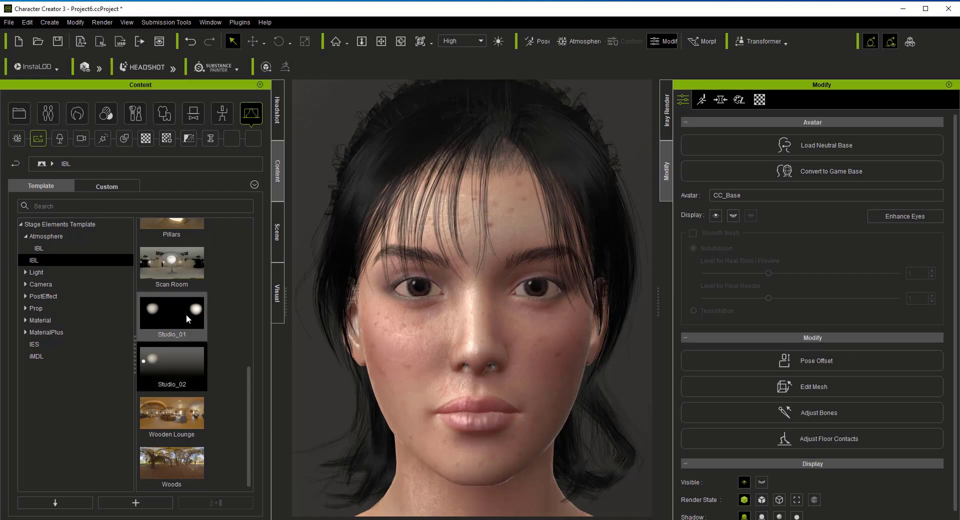
{"action": "double_click", "coordinate": [186, 316]}
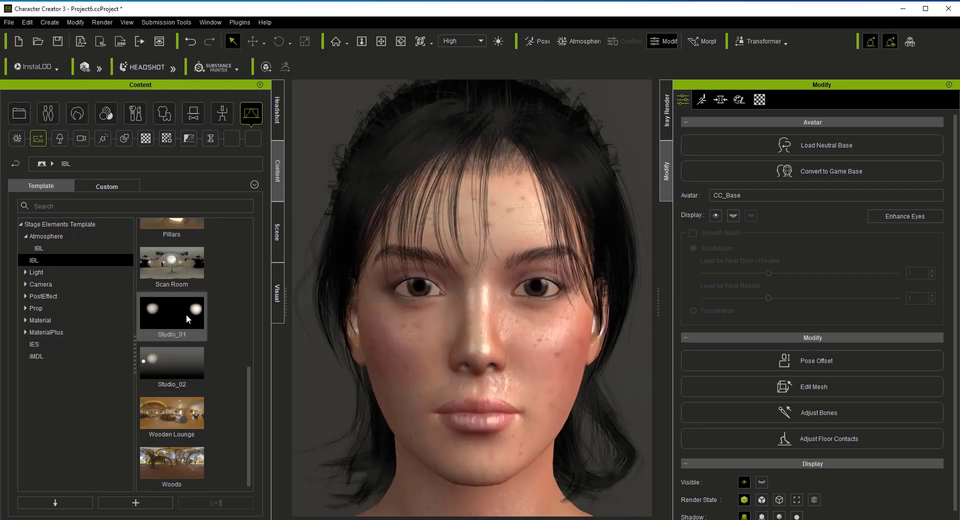
{"action": "scroll", "coordinate": [189, 350], "scroll_direction": "up", "scroll_amount": 5}
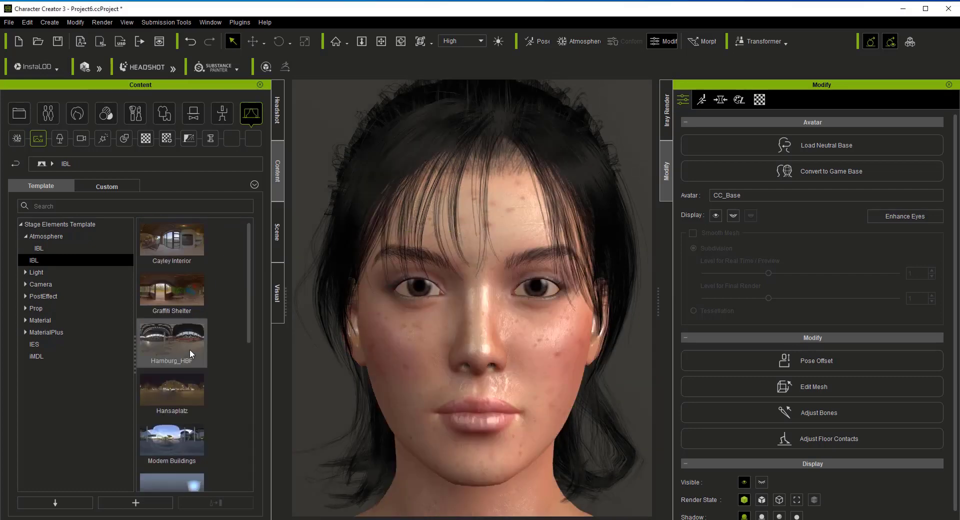
Step: Try the Cayley Interior, Graffiti Shelter, Hamburg_HBF, Hansaplatz and Modern Buildings IBL images on the character
{"action": "double_click", "coordinate": [184, 248]}
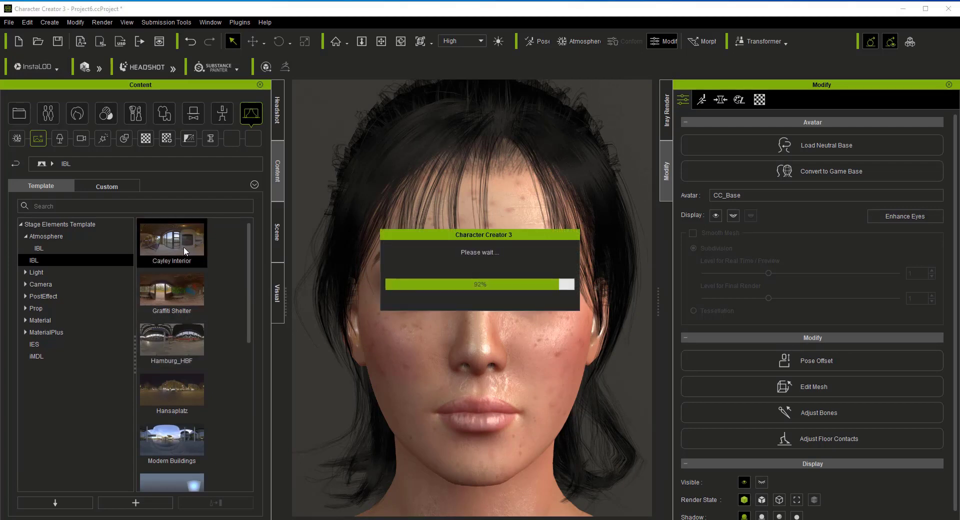
{"action": "double_click", "coordinate": [182, 274]}
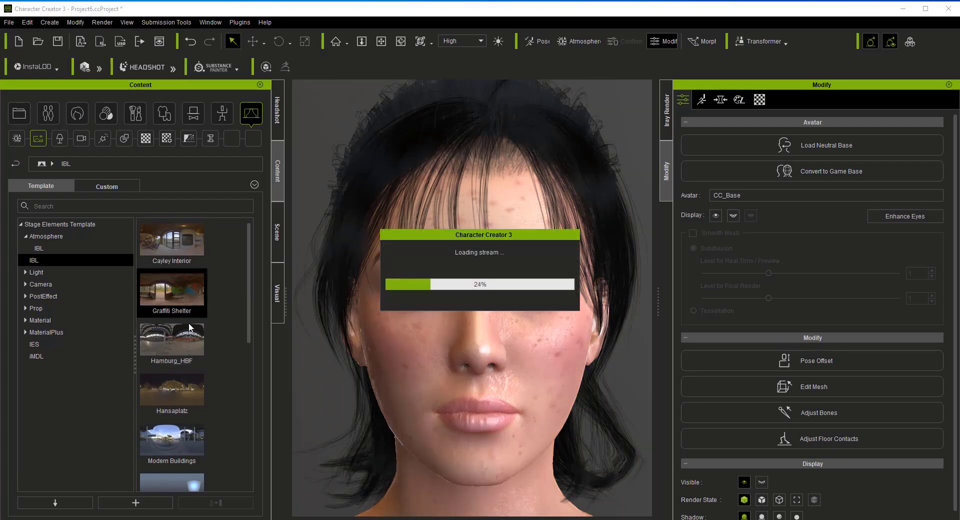
{"action": "double_click", "coordinate": [189, 341]}
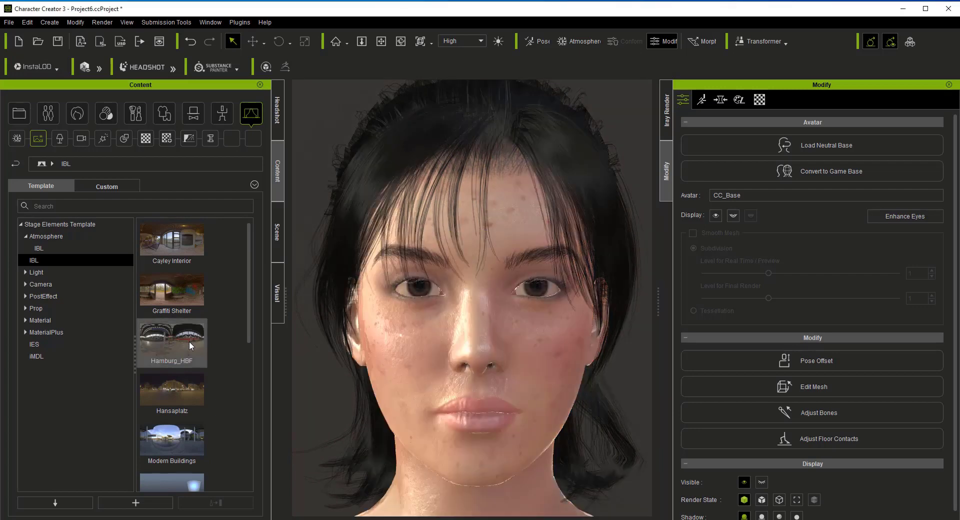
{"action": "left_click", "coordinate": [182, 383]}
{"action": "double_click", "coordinate": [182, 383]}
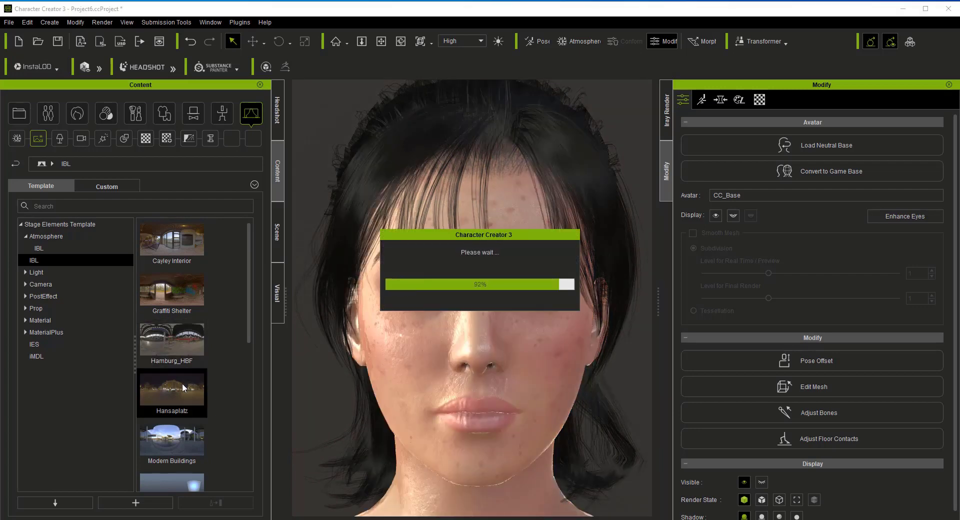
{"action": "double_click", "coordinate": [178, 436]}
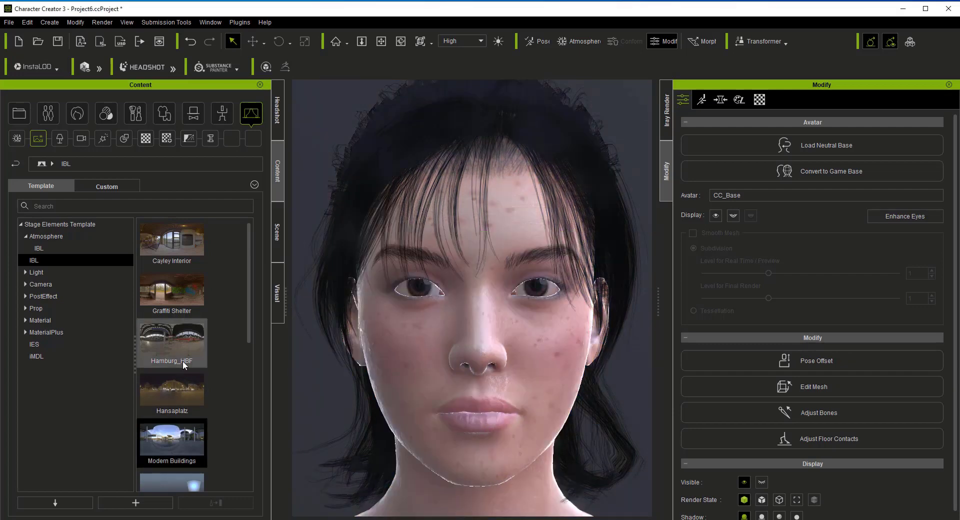
Step: Return to the main Atmosphere presets and compare _Default with +DH_Full Body_Cold, ending on _Default
{"action": "scroll", "coordinate": [182, 361], "scroll_direction": "down", "scroll_amount": 5}
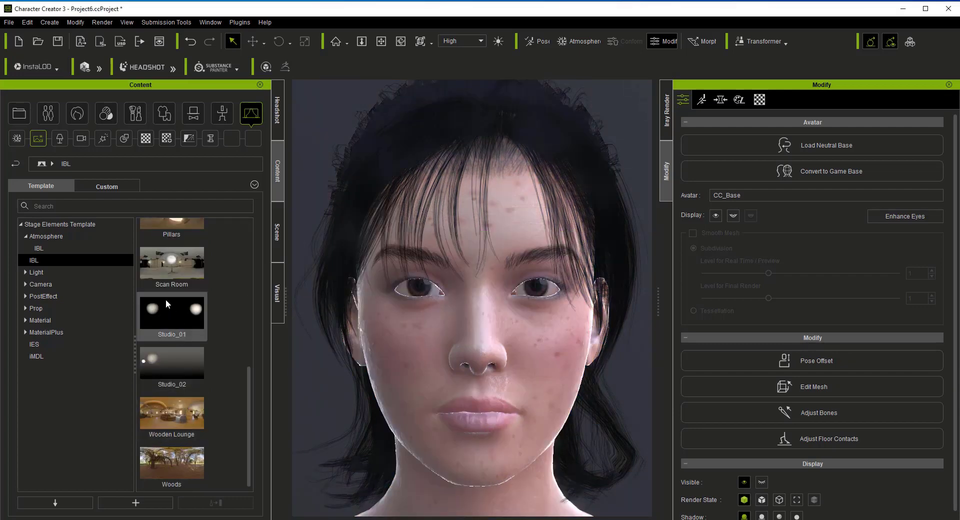
{"action": "left_click", "coordinate": [61, 247]}
{"action": "left_click", "coordinate": [64, 236]}
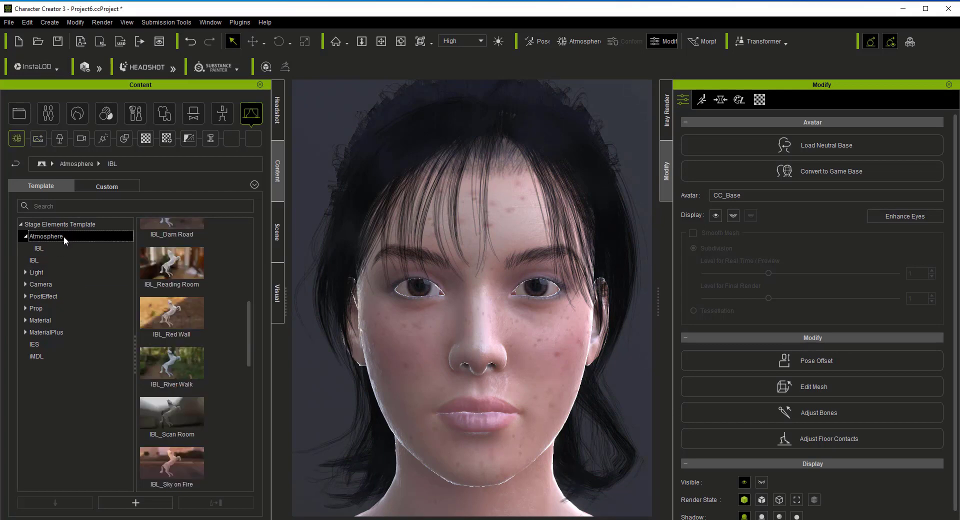
{"action": "double_click", "coordinate": [197, 292]}
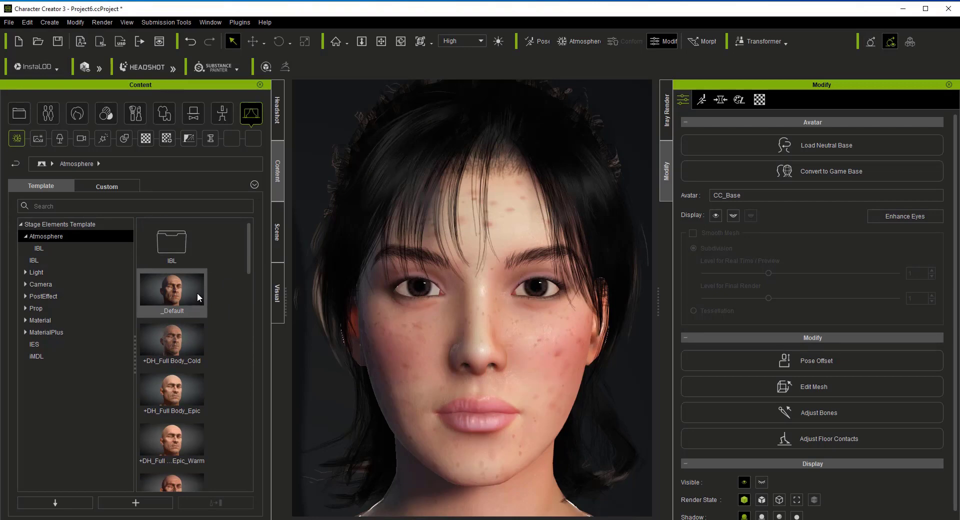
{"action": "double_click", "coordinate": [186, 329]}
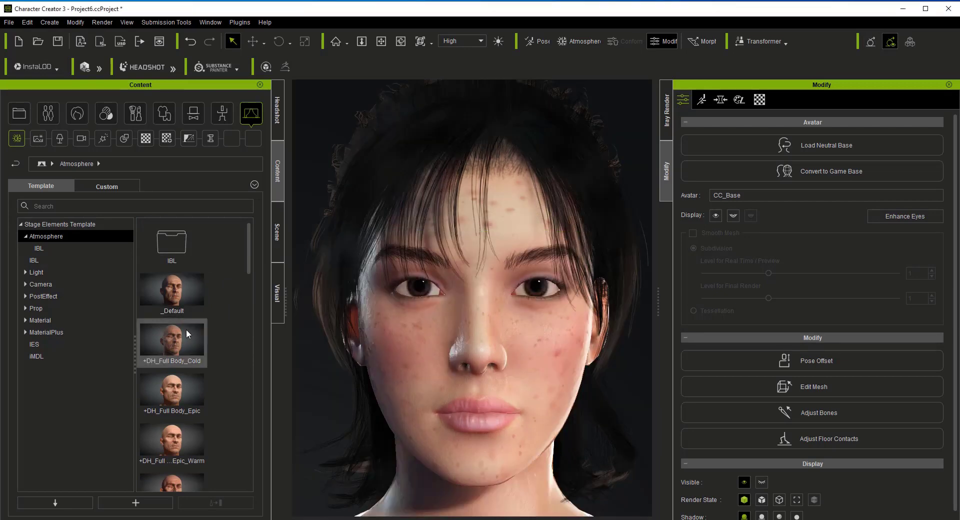
{"action": "double_click", "coordinate": [179, 303]}
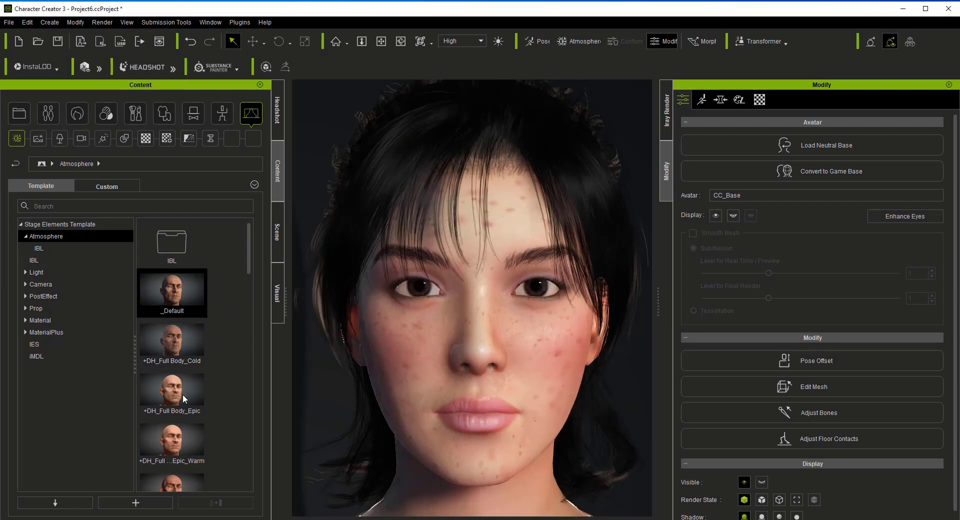
Step: Compare the +DH_Upper Body_Back and +DH_Uppe...dy_Back2 atmosphere presets and apply +DH_Uppe...dy_Back2
{"action": "scroll", "coordinate": [184, 394], "scroll_direction": "down", "scroll_amount": 5}
{"action": "double_click", "coordinate": [187, 388]}
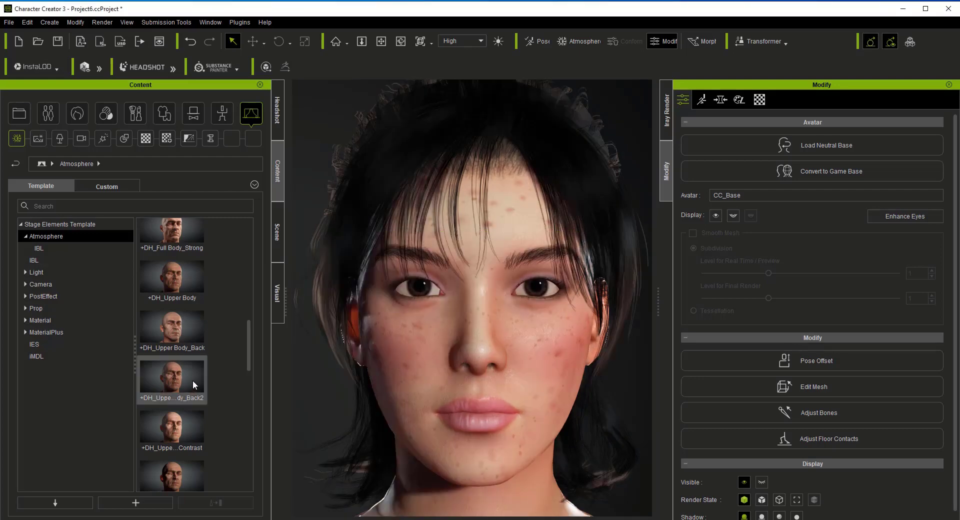
{"action": "double_click", "coordinate": [187, 331]}
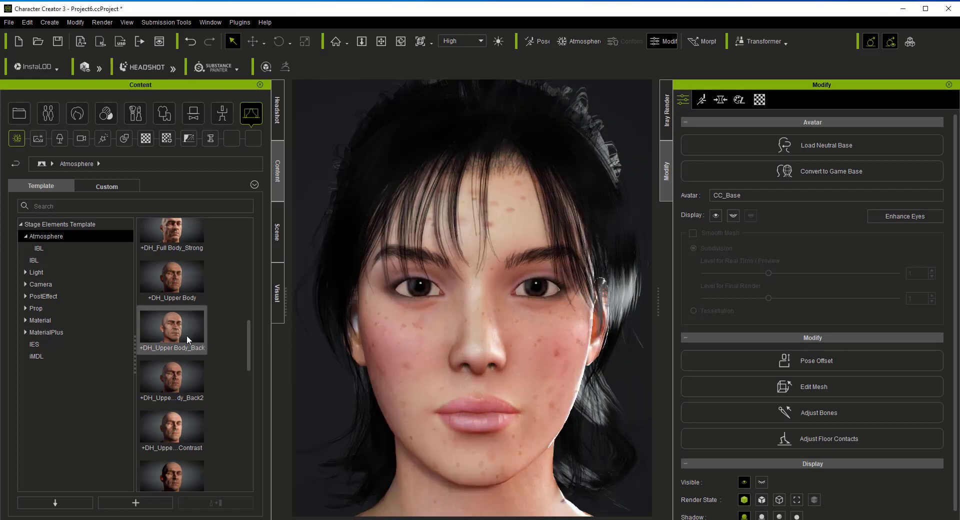
{"action": "double_click", "coordinate": [186, 372]}
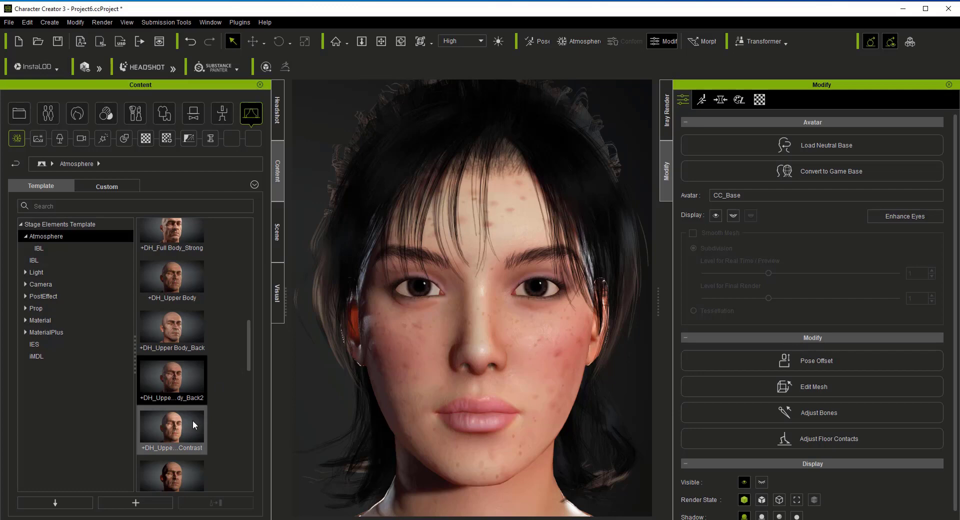
Step: Compare the character's face with the reference portrait photo and look through the remaining atmosphere presets
{"action": "left_click", "coordinate": [340, 478]}
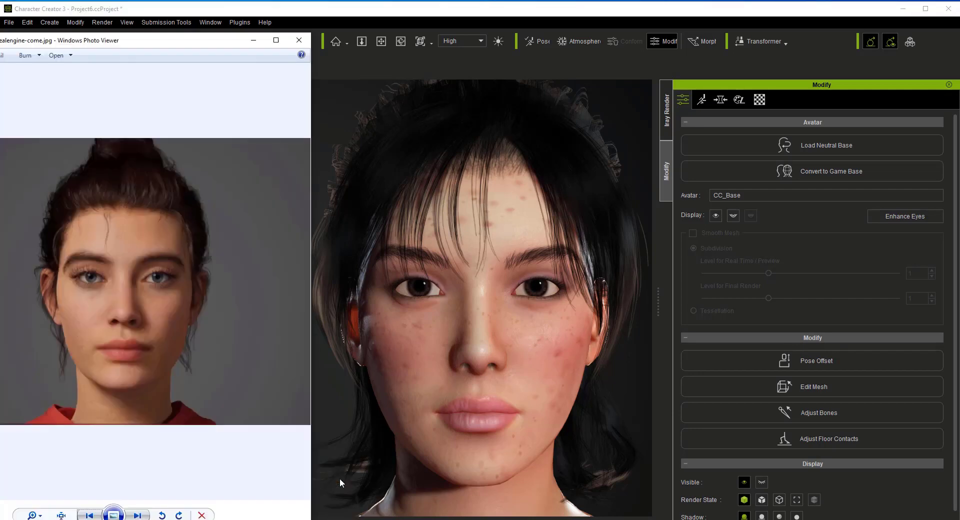
{"action": "left_click", "coordinate": [476, 376]}
{"action": "scroll", "coordinate": [191, 368], "scroll_direction": "down", "scroll_amount": 1}
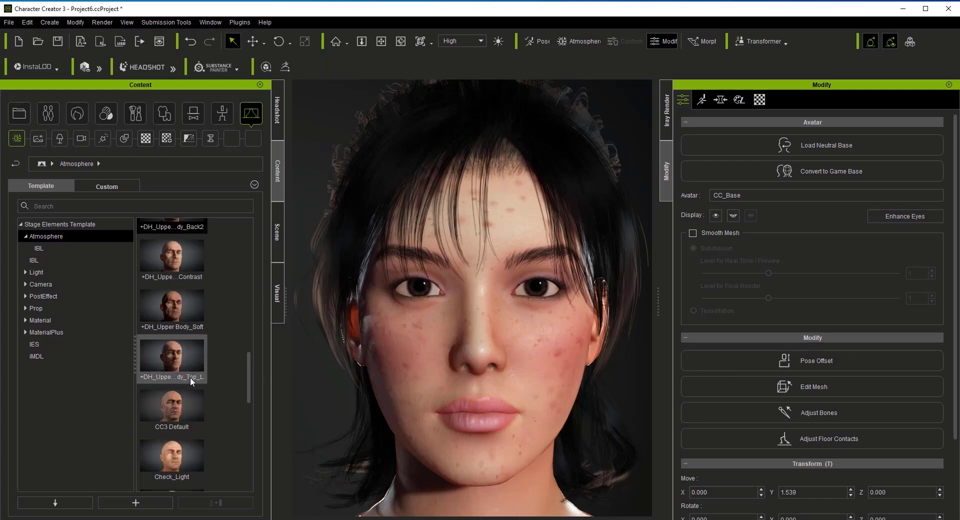
{"action": "scroll", "coordinate": [190, 405], "scroll_direction": "up", "scroll_amount": 10}
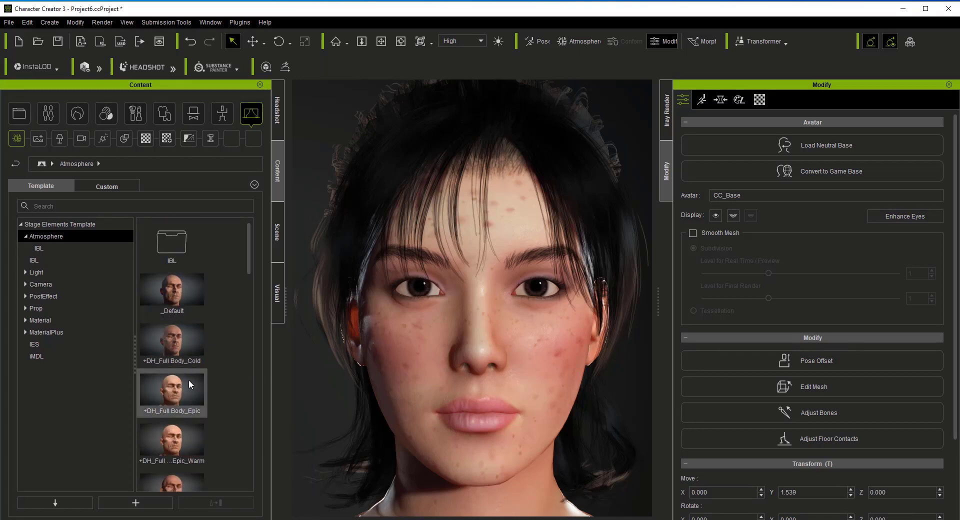
Step: Try the 01_Face fill lights from the front, left and left 45, and apply the Fill Light - Right preset
{"action": "left_click", "coordinate": [46, 273]}
{"action": "left_click", "coordinate": [52, 284]}
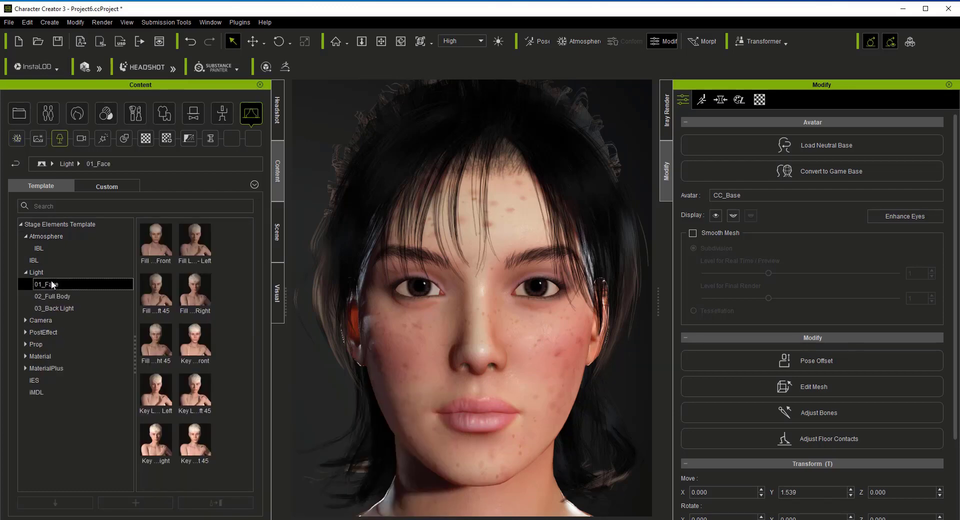
{"action": "double_click", "coordinate": [160, 247]}
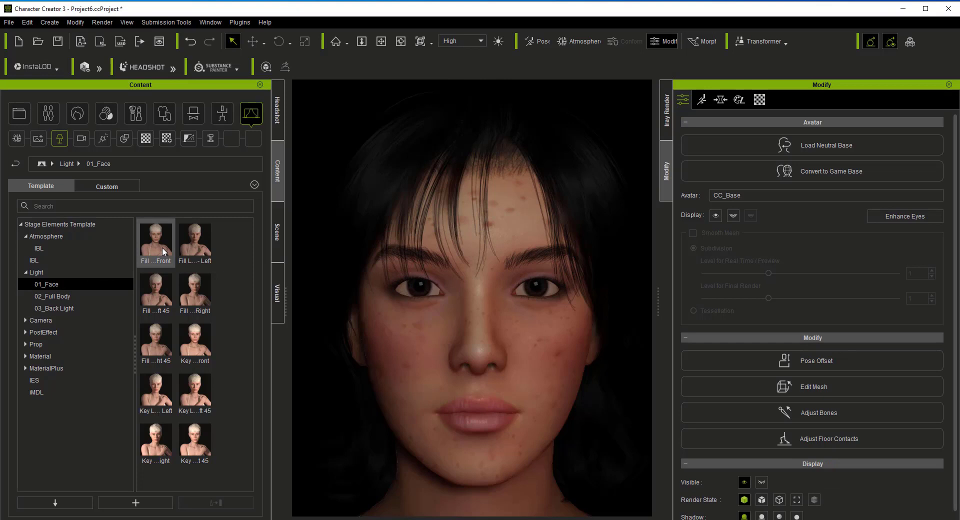
{"action": "double_click", "coordinate": [199, 249]}
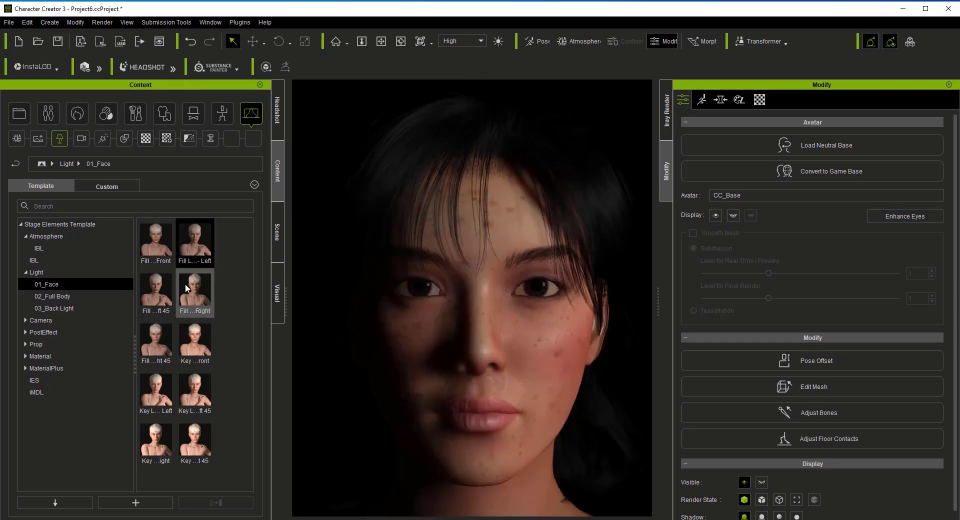
{"action": "double_click", "coordinate": [165, 289]}
{"action": "double_click", "coordinate": [203, 302]}
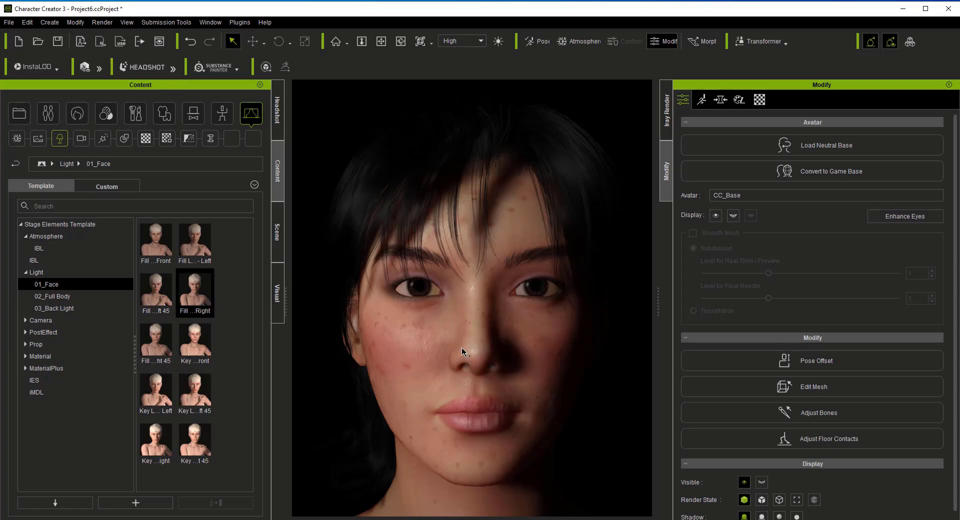
Step: Adjust Fill Light - Right in the scene: multiplier 2.15, width 147.52, height 104.80 and shadow darkness 37
{"action": "left_click", "coordinate": [278, 243]}
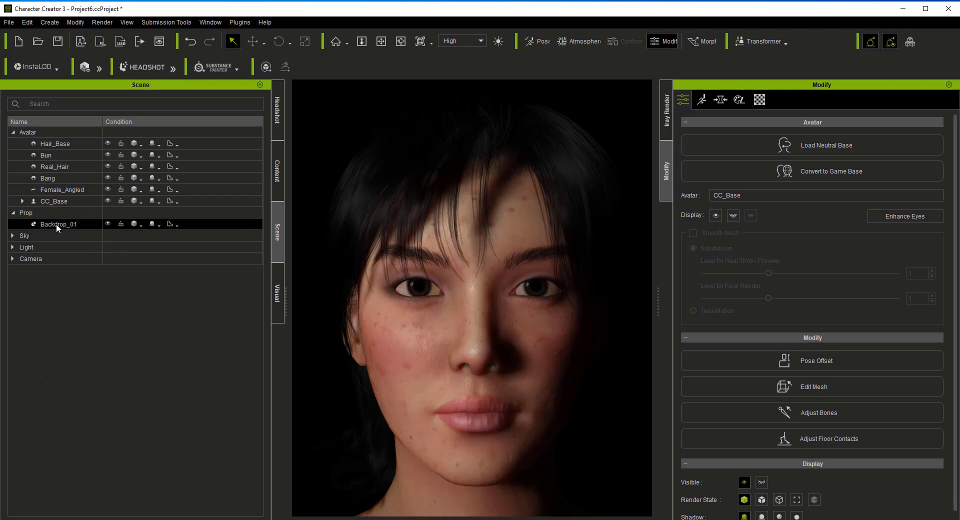
{"action": "left_click", "coordinate": [13, 247]}
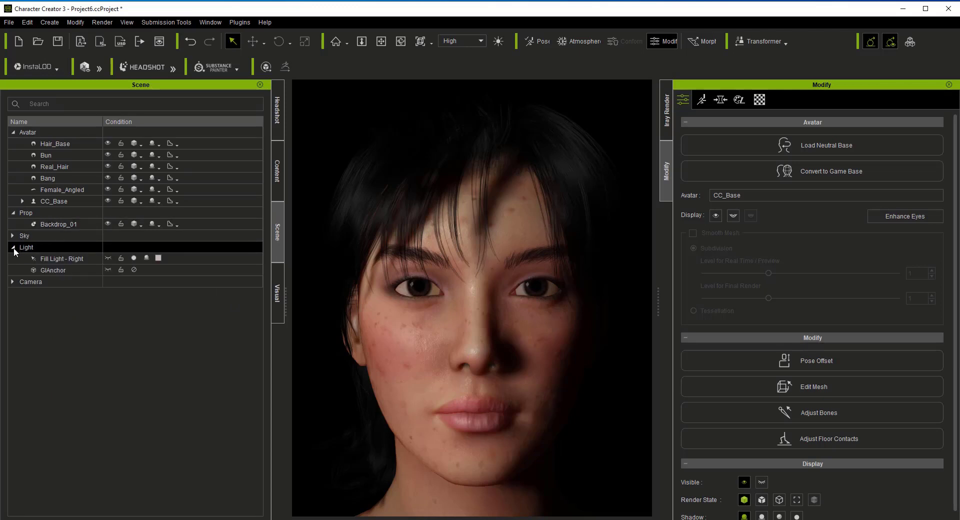
{"action": "left_click", "coordinate": [21, 257]}
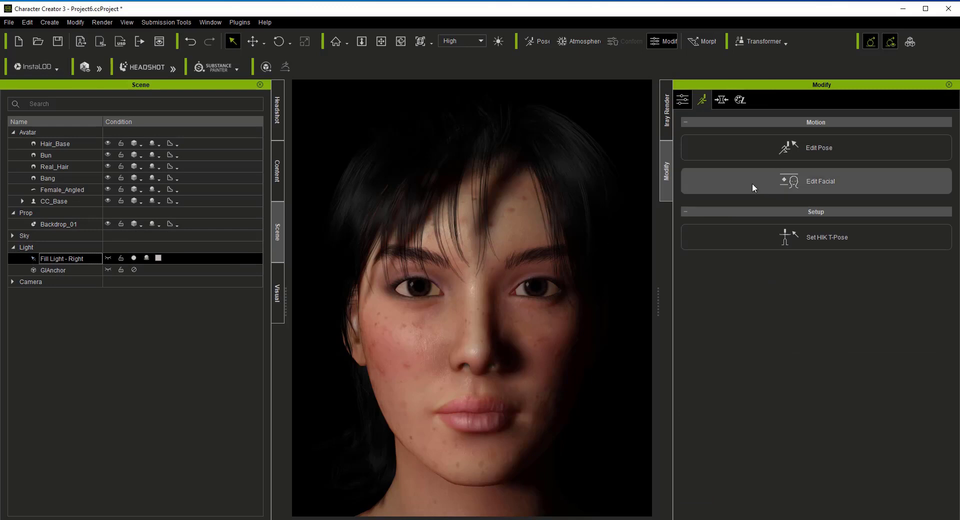
{"action": "left_click", "coordinate": [685, 100]}
{"action": "left_click_drag", "start_coordinate": [704, 218], "coordinate": [743, 242]}
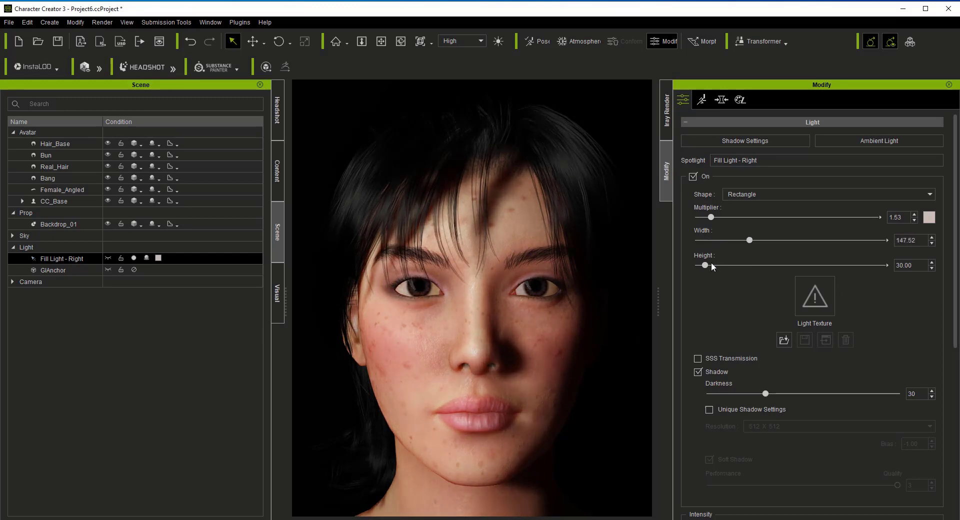
{"action": "left_click_drag", "start_coordinate": [705, 265], "coordinate": [734, 266]}
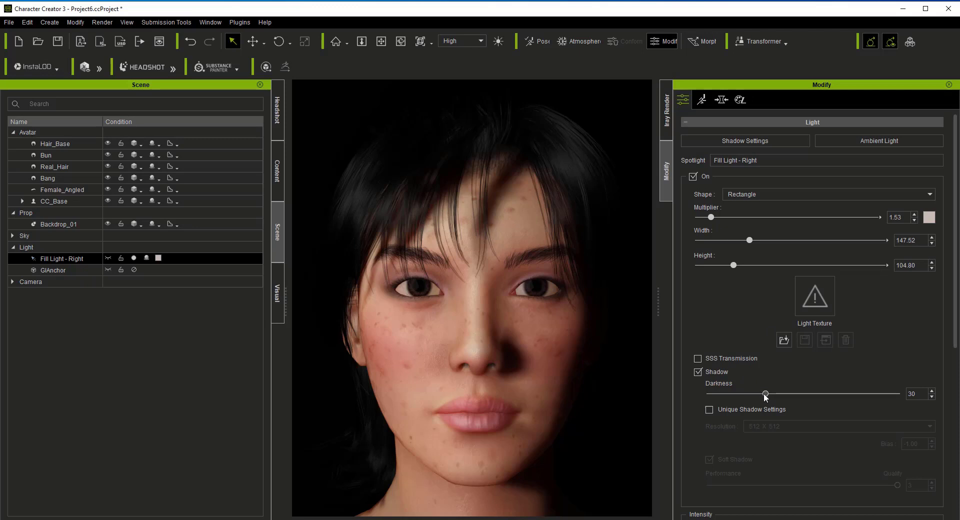
{"action": "mouse_move", "coordinate": [764, 393]}
{"action": "left_mouse_down"}
{"action": "mouse_move", "coordinate": [713, 394]}
{"action": "mouse_move", "coordinate": [818, 395]}
{"action": "mouse_move", "coordinate": [778, 398]}
{"action": "left_mouse_up"}
{"action": "mouse_move", "coordinate": [713, 217]}
{"action": "left_mouse_down"}
{"action": "mouse_move", "coordinate": [725, 217]}
{"action": "mouse_move", "coordinate": [717, 217]}
{"action": "left_mouse_up"}
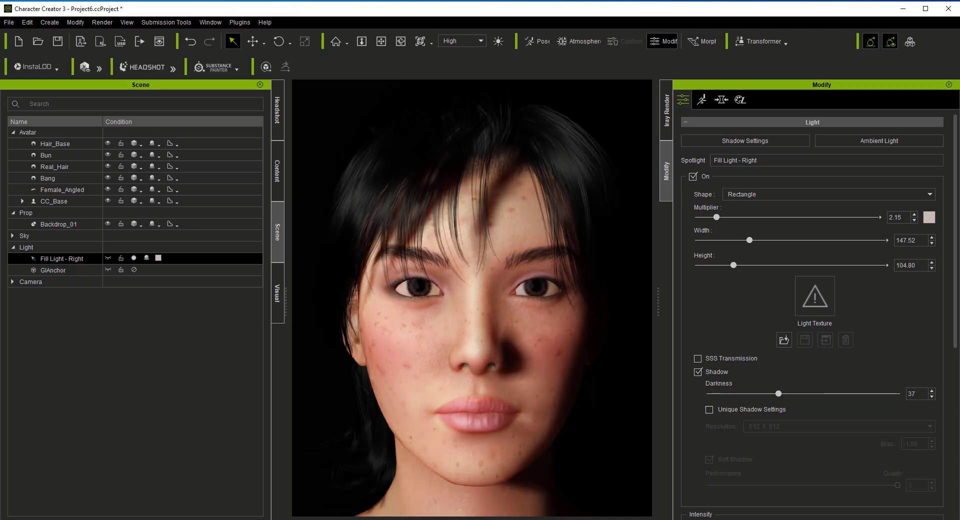
Step: Check the reference portrait photo and set the fill light's multiplier to 1.64 and width to 107.47
{"action": "mouse_move", "coordinate": [303, 519]}
{"action": "left_click", "coordinate": [330, 501]}
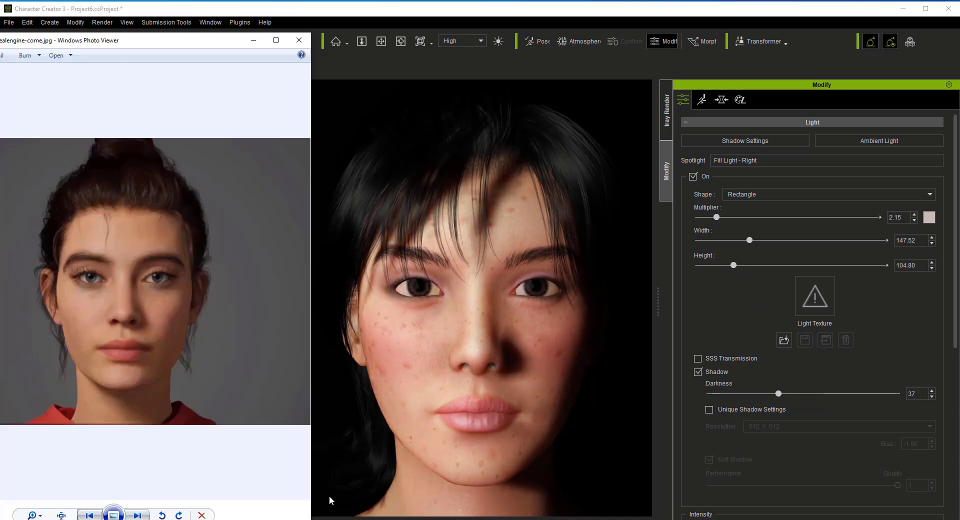
{"action": "left_click_drag", "start_coordinate": [718, 217], "coordinate": [739, 263]}
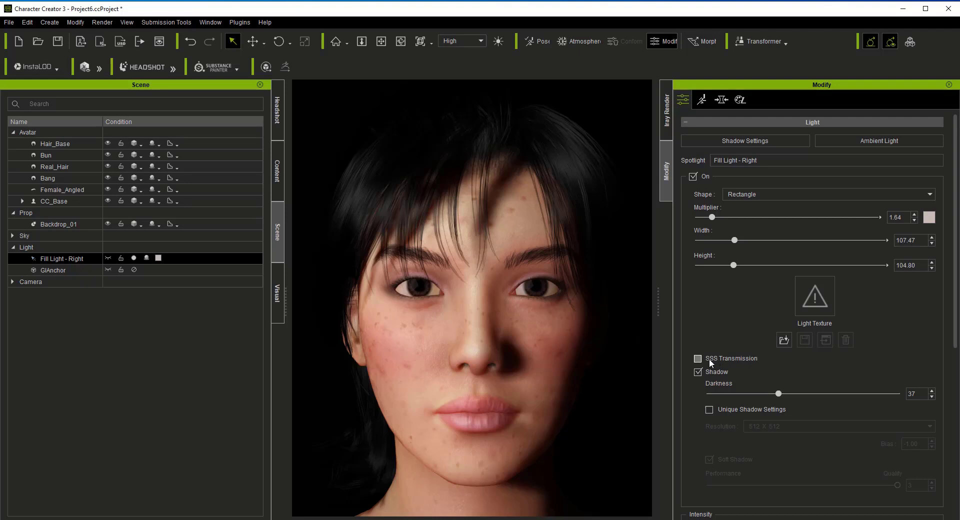
Step: Enable unique shadow settings for the fill light, with shadow darkness 32 and resolution 4096 x 4096
{"action": "left_click", "coordinate": [710, 410]}
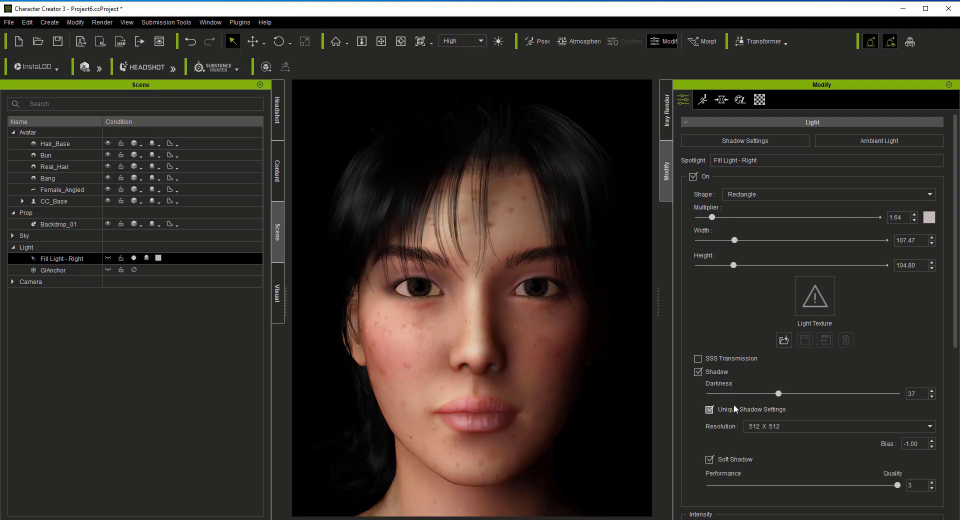
{"action": "scroll", "coordinate": [818, 417], "scroll_direction": "down", "scroll_amount": 1}
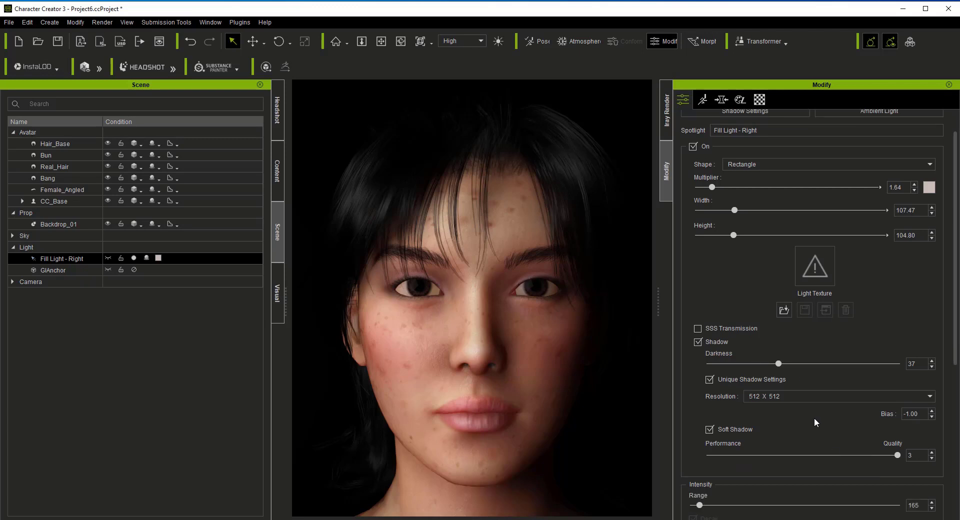
{"action": "mouse_move", "coordinate": [779, 364]}
{"action": "left_mouse_down"}
{"action": "mouse_move", "coordinate": [768, 363]}
{"action": "mouse_move", "coordinate": [861, 365]}
{"action": "mouse_move", "coordinate": [767, 369]}
{"action": "left_mouse_up"}
{"action": "left_click", "coordinate": [782, 396]}
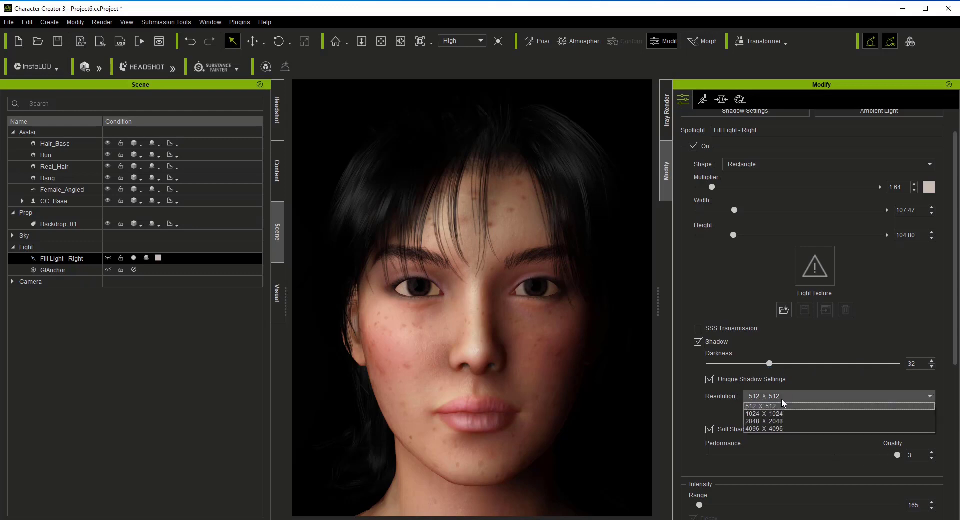
{"action": "left_click", "coordinate": [777, 423]}
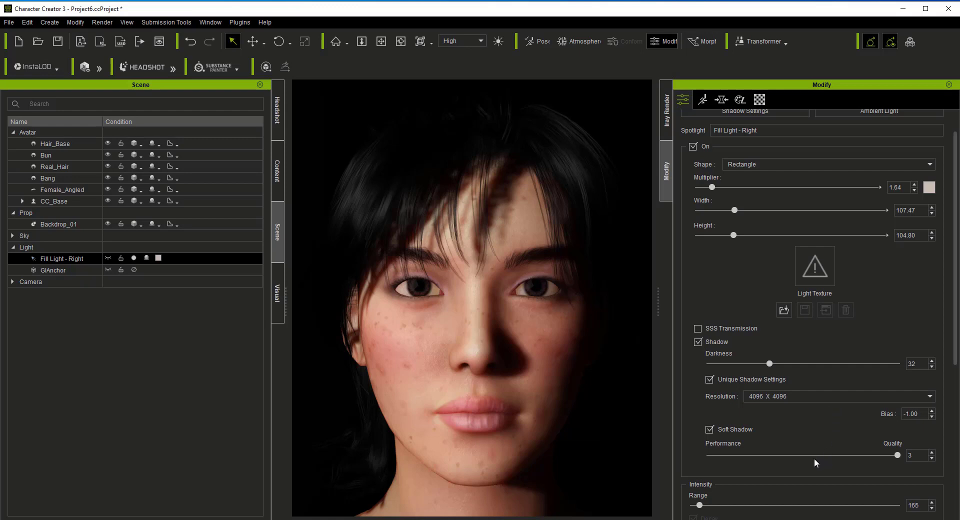
Step: Try a shadow darkness of 41 on the fill light with multiplier 2.32 and width 132.83
{"action": "mouse_move", "coordinate": [897, 456]}
{"action": "left_mouse_down"}
{"action": "mouse_move", "coordinate": [757, 454]}
{"action": "mouse_move", "coordinate": [890, 454]}
{"action": "left_mouse_up"}
{"action": "left_click_drag", "start_coordinate": [771, 364], "coordinate": [786, 363]}
{"action": "left_click_drag", "start_coordinate": [733, 211], "coordinate": [718, 187]}
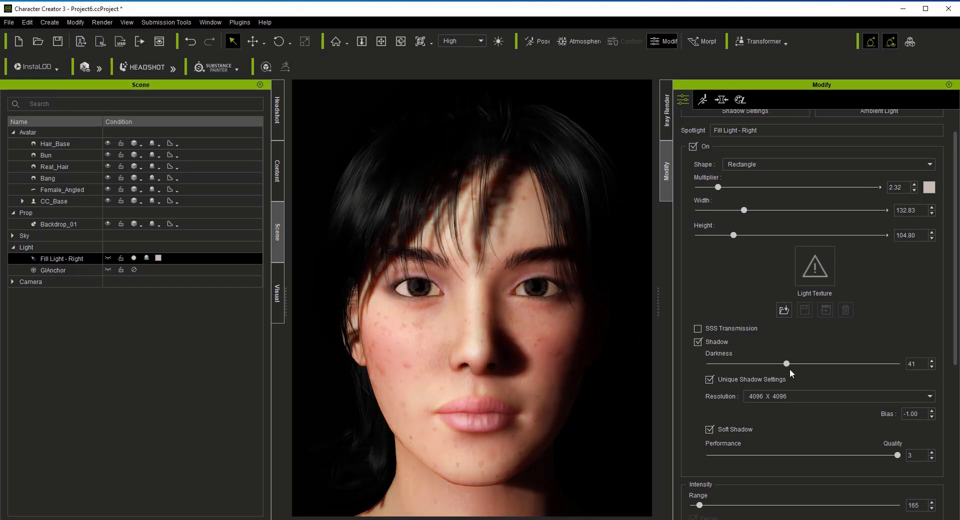
Step: Turn off the fill light's shadow and set its multiplier to 1.36 and width to 31.36
{"action": "mouse_move", "coordinate": [777, 364]}
{"action": "left_mouse_down"}
{"action": "mouse_move", "coordinate": [850, 362]}
{"action": "mouse_move", "coordinate": [773, 363]}
{"action": "left_mouse_up"}
{"action": "left_click", "coordinate": [698, 342]}
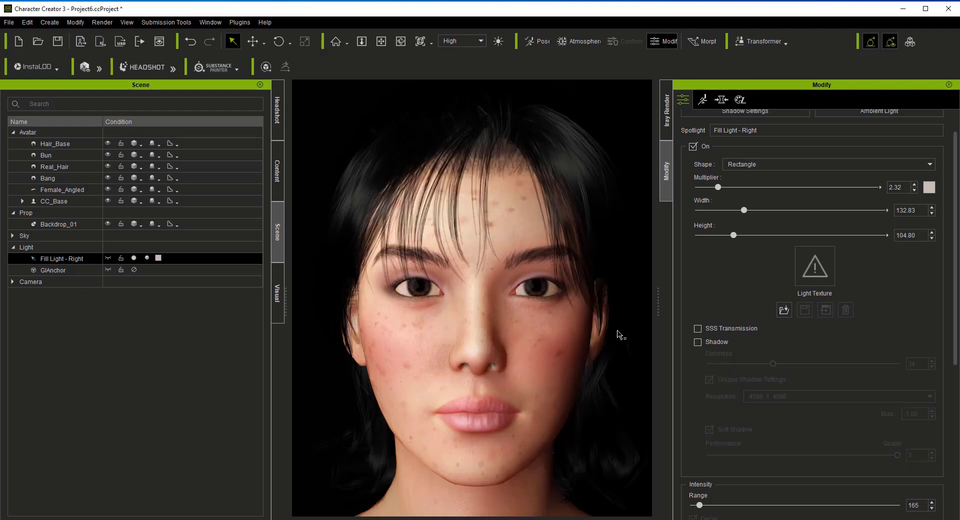
{"action": "left_click_drag", "start_coordinate": [718, 187], "coordinate": [706, 211]}
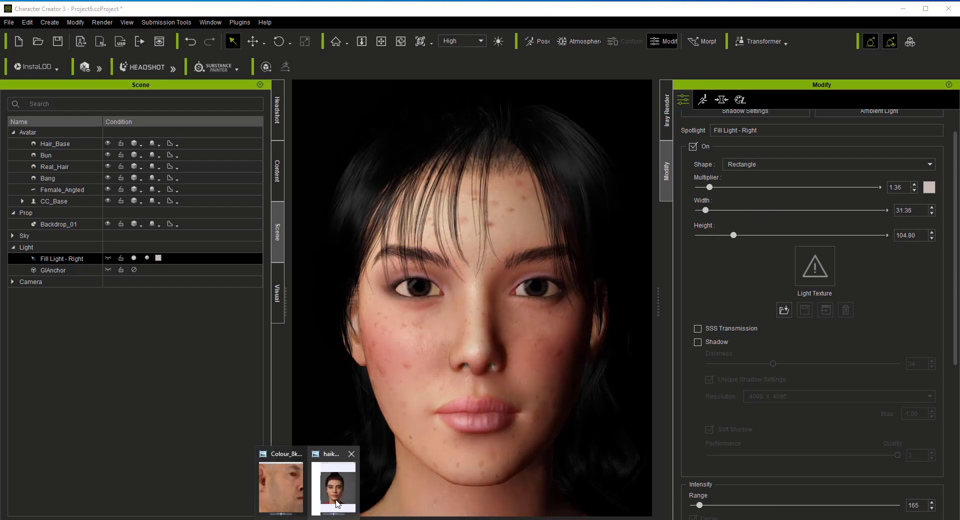
Step: Check the fill light's result against the reference portrait photo and keep its shape set to Rectangle
{"action": "left_click", "coordinate": [337, 497]}
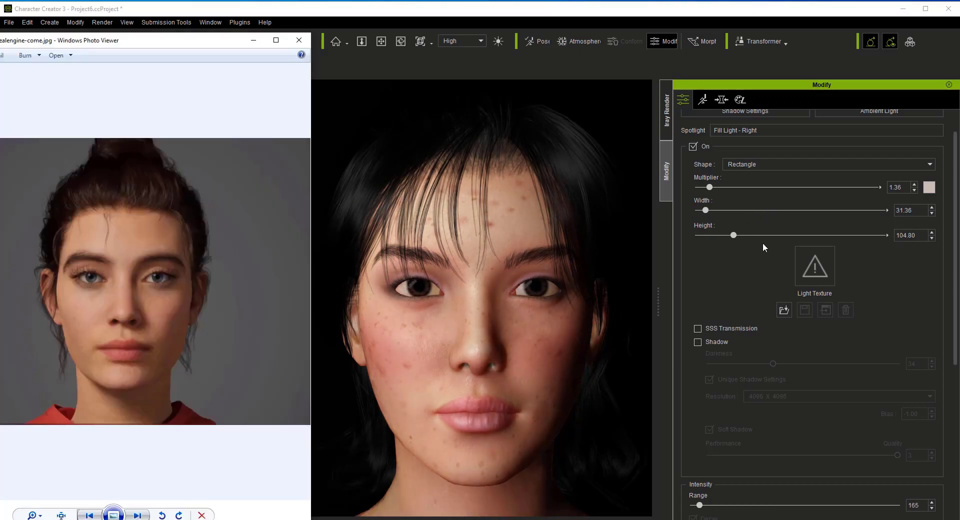
{"action": "left_click", "coordinate": [769, 217]}
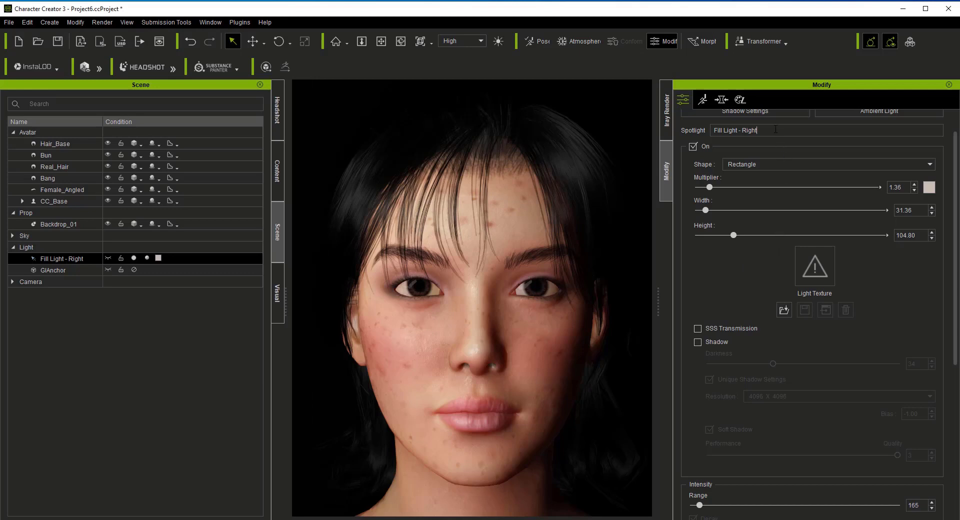
{"action": "left_click", "coordinate": [883, 165]}
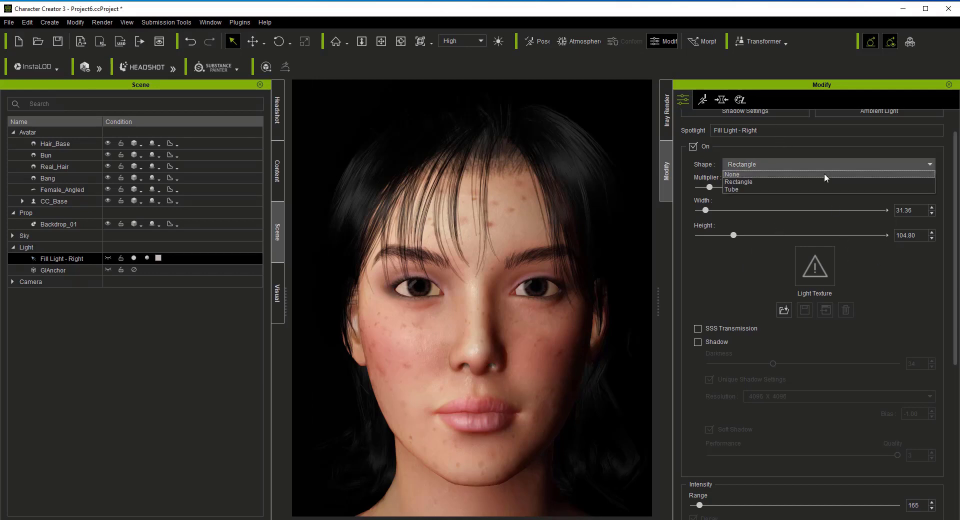
{"action": "left_click", "coordinate": [768, 183]}
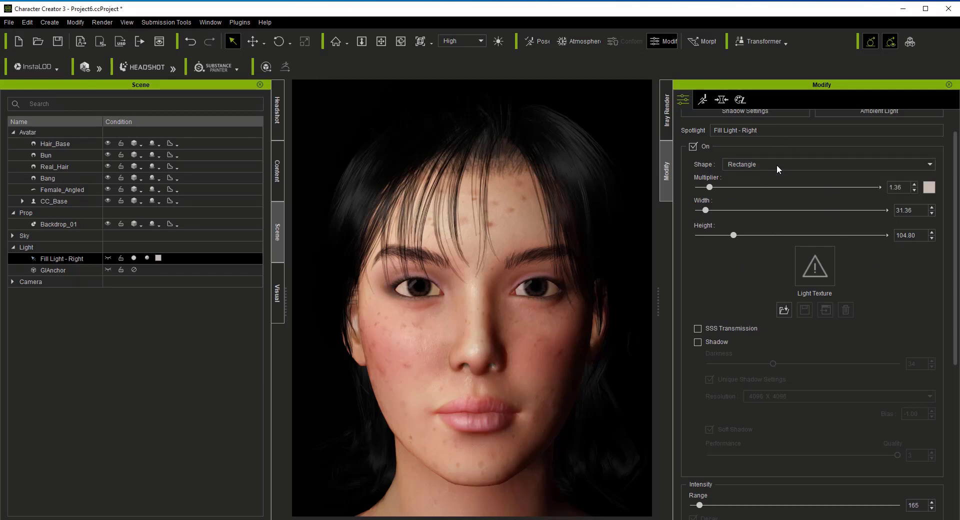
Step: Try the Tube shape on the fill light with multiplier 2.66 and radius 56.42
{"action": "left_click", "coordinate": [777, 163]}
{"action": "left_click", "coordinate": [755, 187]}
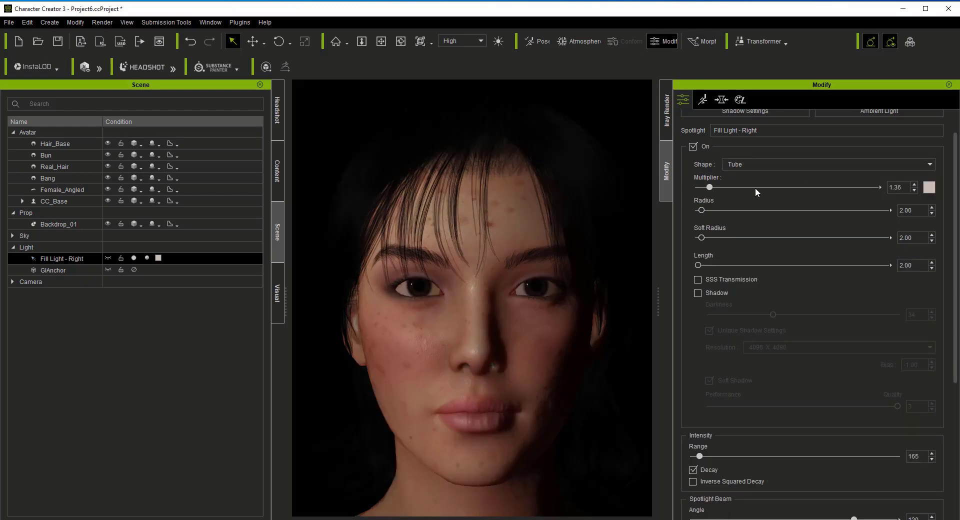
{"action": "left_click_drag", "start_coordinate": [716, 186], "coordinate": [805, 214]}
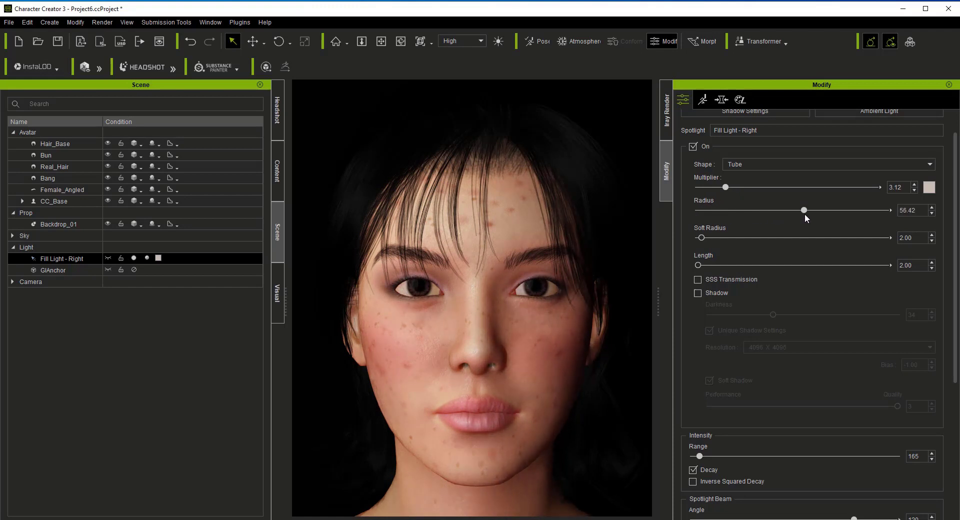
{"action": "left_click_drag", "start_coordinate": [724, 187], "coordinate": [720, 189]}
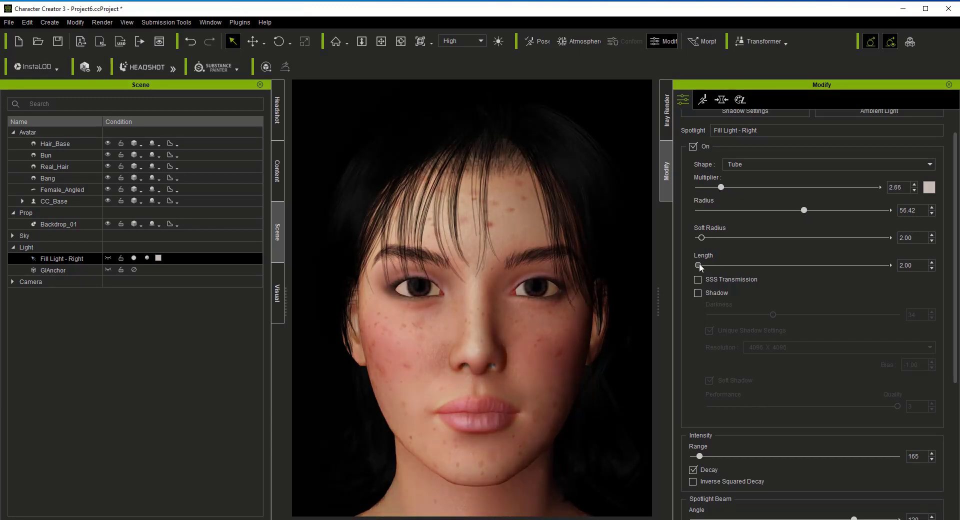
Step: Try a soft radius of 4.81 with the fill light's shadow enabled, radius 63.10 and multiplier 3.29
{"action": "left_click_drag", "start_coordinate": [702, 238], "coordinate": [702, 238]}
{"action": "left_click", "coordinate": [698, 293]}
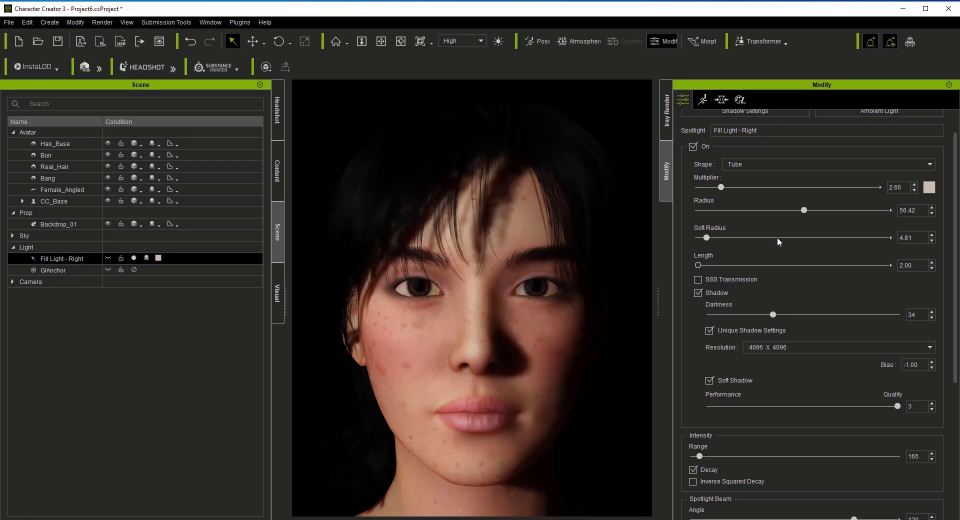
{"action": "left_click_drag", "start_coordinate": [803, 210], "coordinate": [837, 210]}
{"action": "mouse_move", "coordinate": [720, 189]}
{"action": "left_mouse_down"}
{"action": "mouse_move", "coordinate": [755, 188]}
{"action": "mouse_move", "coordinate": [727, 190]}
{"action": "left_mouse_up"}
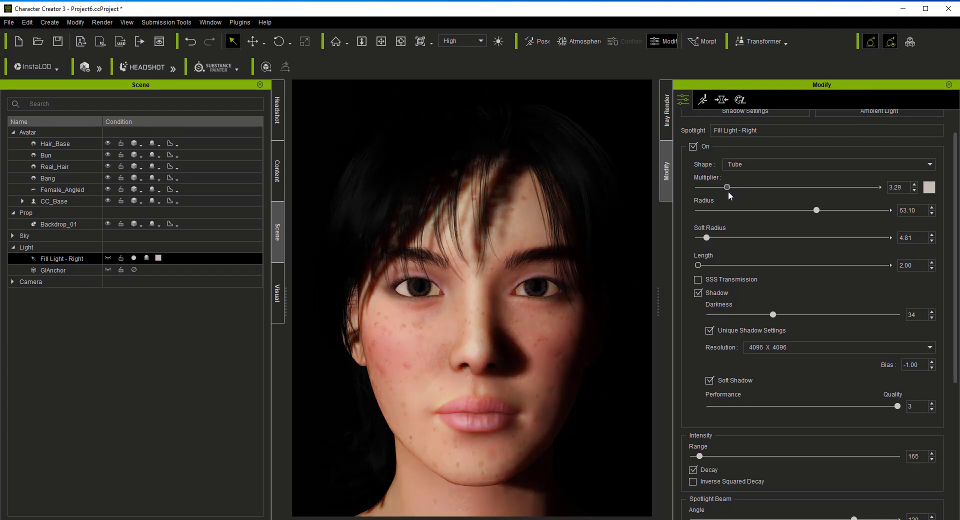
Step: Try tube length 56.15, radius 61.50 and multiplier 2.55, then reduce the fill light's shadow darkness to 17 and turn the shadow off
{"action": "mouse_move", "coordinate": [698, 265]}
{"action": "left_mouse_down"}
{"action": "mouse_move", "coordinate": [768, 265]}
{"action": "mouse_move", "coordinate": [713, 268]}
{"action": "mouse_move", "coordinate": [766, 238]}
{"action": "mouse_move", "coordinate": [705, 238]}
{"action": "mouse_move", "coordinate": [699, 266]}
{"action": "mouse_move", "coordinate": [708, 265]}
{"action": "left_mouse_up"}
{"action": "mouse_move", "coordinate": [816, 212]}
{"action": "left_mouse_down"}
{"action": "mouse_move", "coordinate": [758, 210]}
{"action": "mouse_move", "coordinate": [814, 210]}
{"action": "left_mouse_up"}
{"action": "mouse_move", "coordinate": [728, 190]}
{"action": "left_mouse_down"}
{"action": "mouse_move", "coordinate": [705, 188]}
{"action": "mouse_move", "coordinate": [744, 188]}
{"action": "mouse_move", "coordinate": [720, 189]}
{"action": "left_mouse_up"}
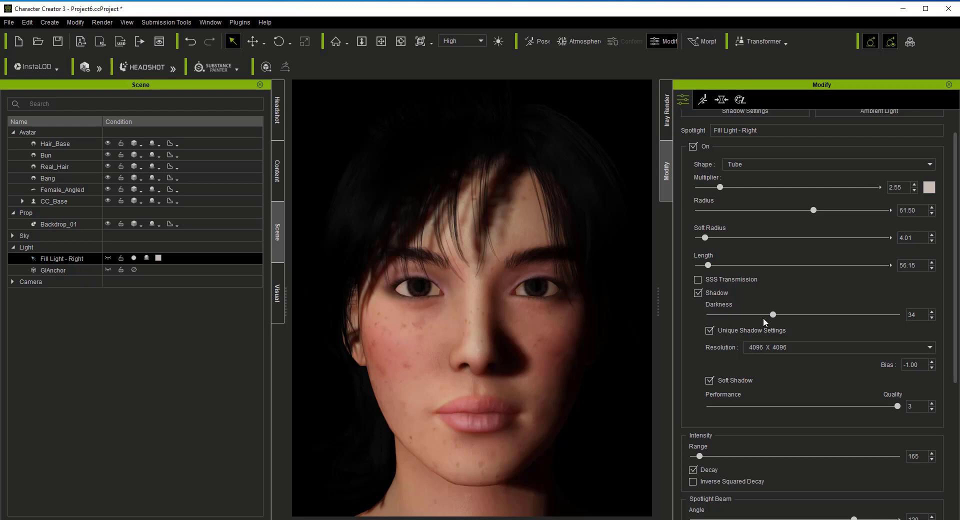
{"action": "left_click_drag", "start_coordinate": [764, 317], "coordinate": [742, 314]}
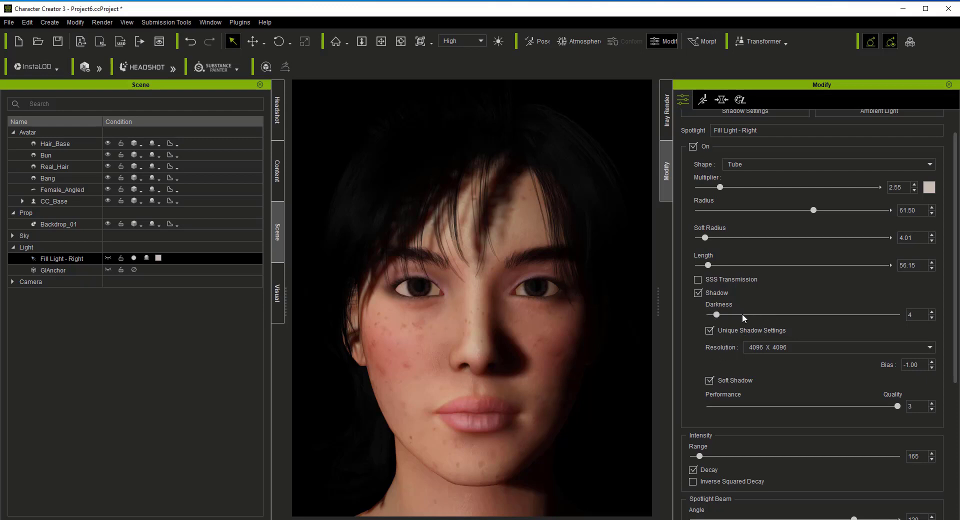
{"action": "left_click", "coordinate": [699, 293]}
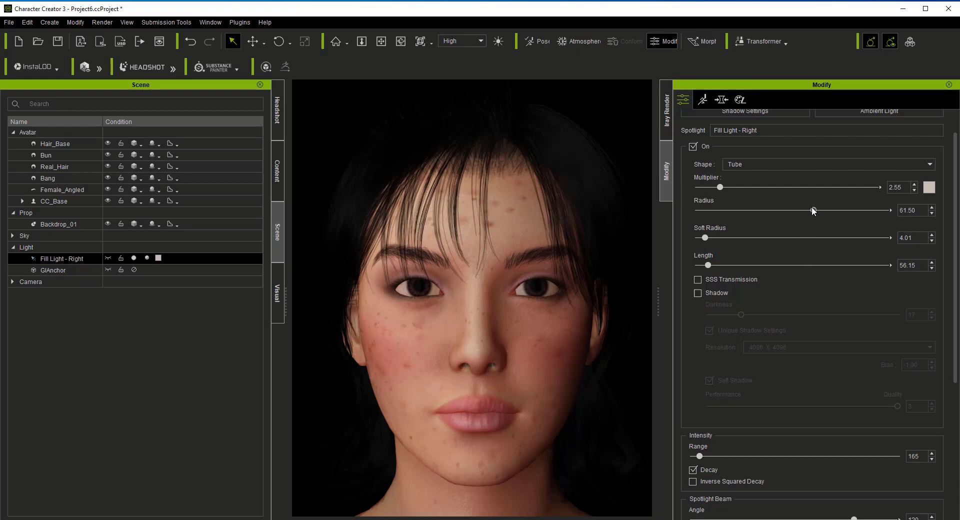
Step: Set the fill light's range to 357 and multiplier to 1.59, with tube radius 24.87, soft radius 6.95 and length 80.21
{"action": "left_click_drag", "start_coordinate": [813, 211], "coordinate": [753, 213]}
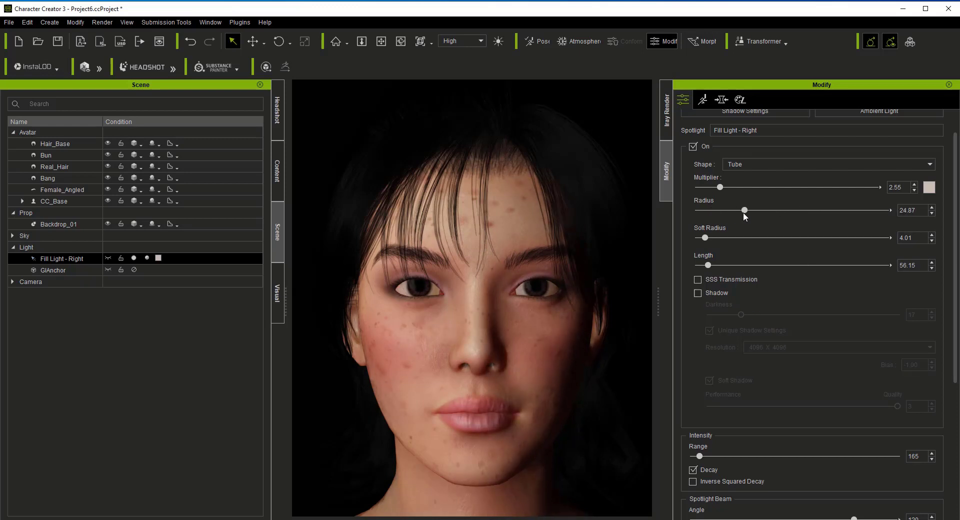
{"action": "left_click_drag", "start_coordinate": [707, 264], "coordinate": [712, 238]}
{"action": "mouse_move", "coordinate": [704, 454]}
{"action": "left_mouse_down"}
{"action": "mouse_move", "coordinate": [719, 454]}
{"action": "mouse_move", "coordinate": [709, 454]}
{"action": "left_mouse_up"}
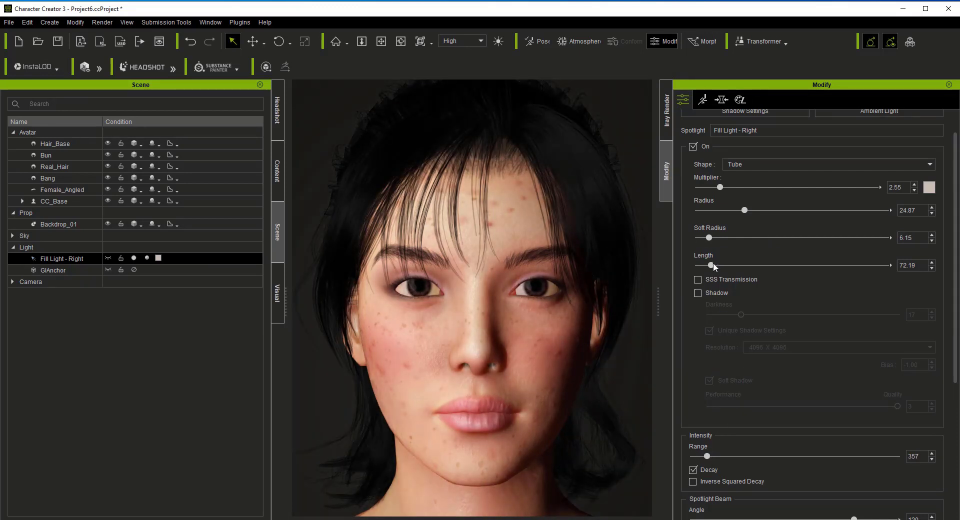
{"action": "left_click_drag", "start_coordinate": [722, 188], "coordinate": [713, 185]}
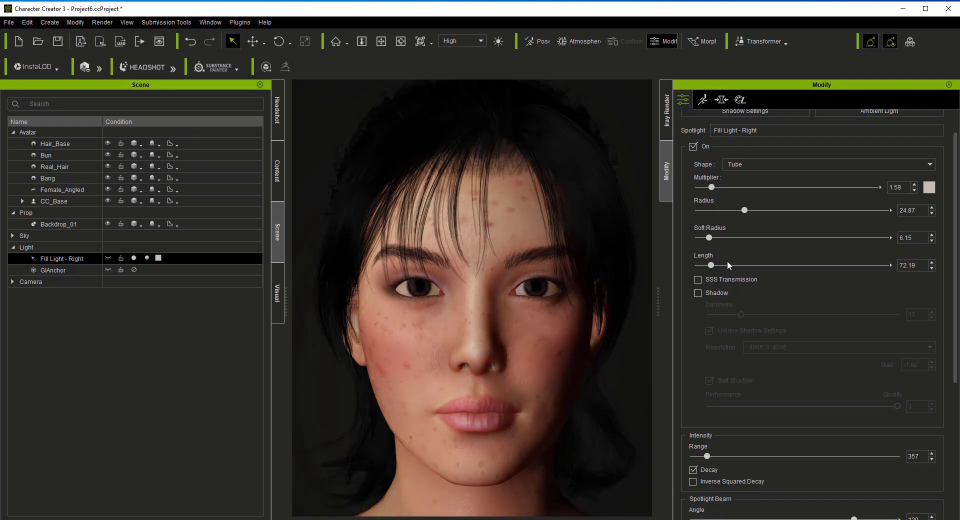
{"action": "mouse_move", "coordinate": [712, 266]}
{"action": "left_mouse_down"}
{"action": "mouse_move", "coordinate": [765, 265]}
{"action": "mouse_move", "coordinate": [698, 265]}
{"action": "mouse_move", "coordinate": [734, 236]}
{"action": "mouse_move", "coordinate": [713, 238]}
{"action": "mouse_move", "coordinate": [779, 265]}
{"action": "mouse_move", "coordinate": [713, 265]}
{"action": "left_mouse_up"}
Step: Narrow the fill light's spotlight beam to an angle of 89 with falloff 22 and attenuation 1
{"action": "scroll", "coordinate": [771, 378], "scroll_direction": "down", "scroll_amount": 1}
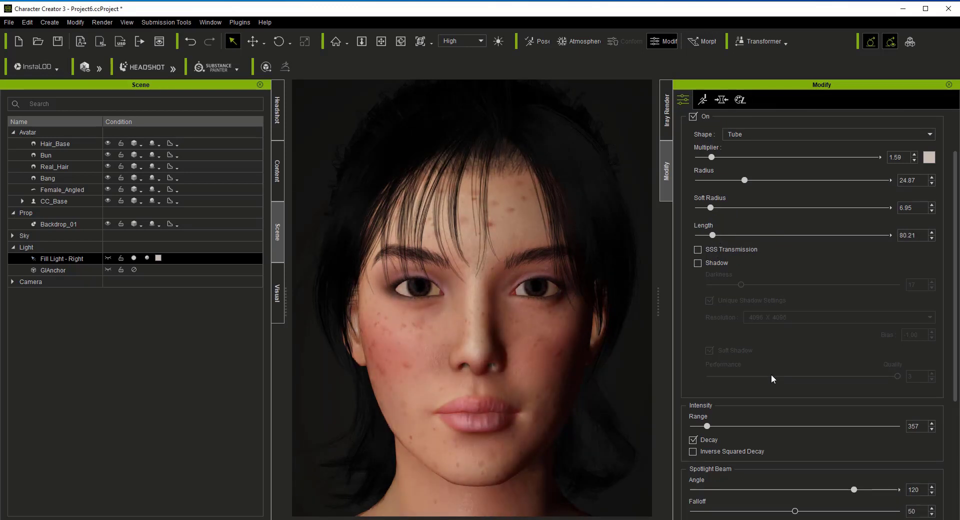
{"action": "scroll", "coordinate": [771, 378], "scroll_direction": "down", "scroll_amount": 2}
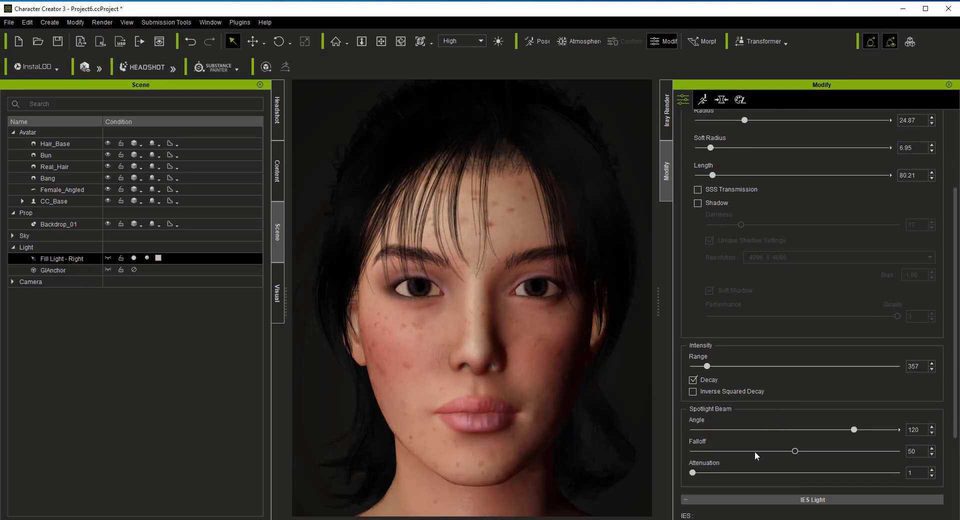
{"action": "mouse_move", "coordinate": [693, 473]}
{"action": "left_mouse_down"}
{"action": "mouse_move", "coordinate": [759, 470]}
{"action": "mouse_move", "coordinate": [693, 473]}
{"action": "left_mouse_up"}
{"action": "left_click_drag", "start_coordinate": [793, 452], "coordinate": [749, 452]}
{"action": "left_click_drag", "start_coordinate": [854, 429], "coordinate": [812, 430]}
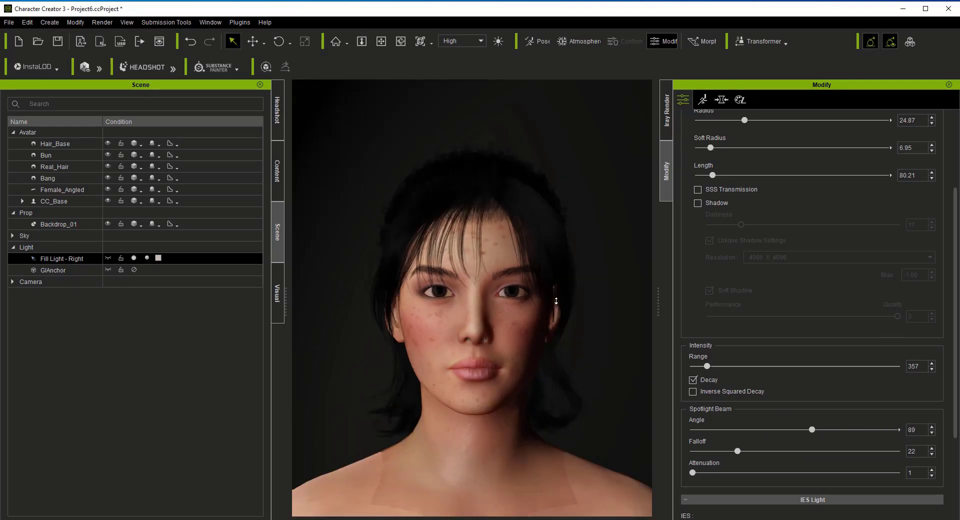
{"action": "scroll", "coordinate": [806, 273], "scroll_direction": "down", "scroll_amount": 3}
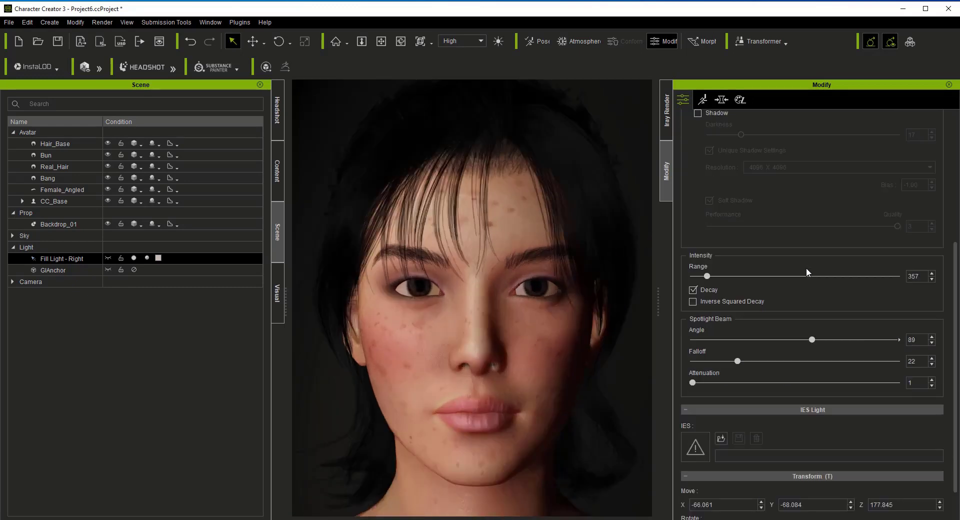
Step: Try tube radius 14.97, soft radius 4.01 and length 187.17 on the fill light with multiplier 2.10
{"action": "scroll", "coordinate": [805, 271], "scroll_direction": "up", "scroll_amount": 7}
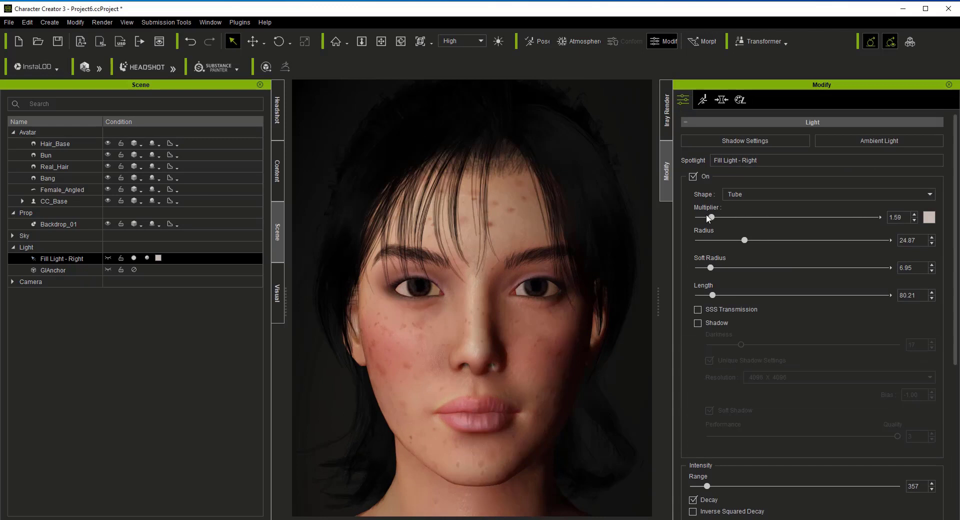
{"action": "left_click_drag", "start_coordinate": [707, 218], "coordinate": [735, 299]}
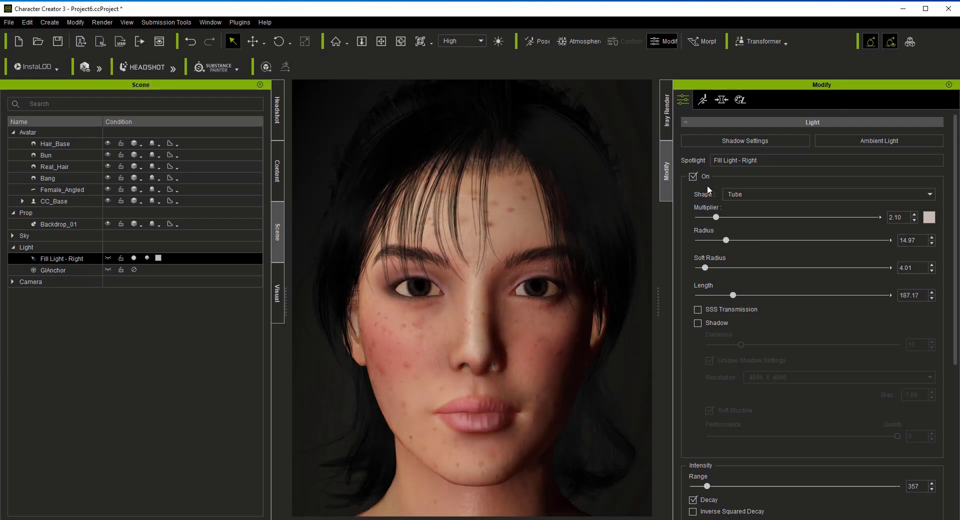
Step: Compare the fill light with shape None, then return it to Rectangle and set its multiplier to 0.91
{"action": "left_click", "coordinate": [899, 193]}
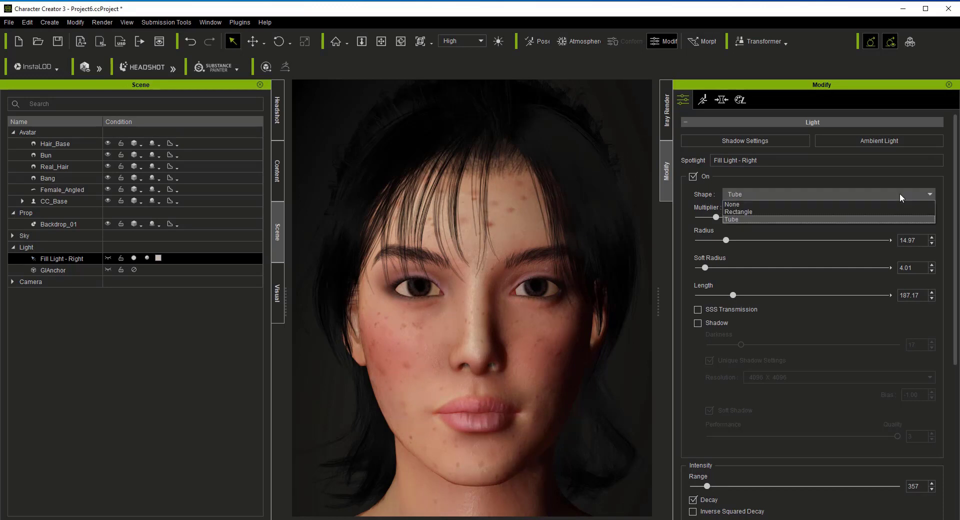
{"action": "left_click", "coordinate": [872, 206]}
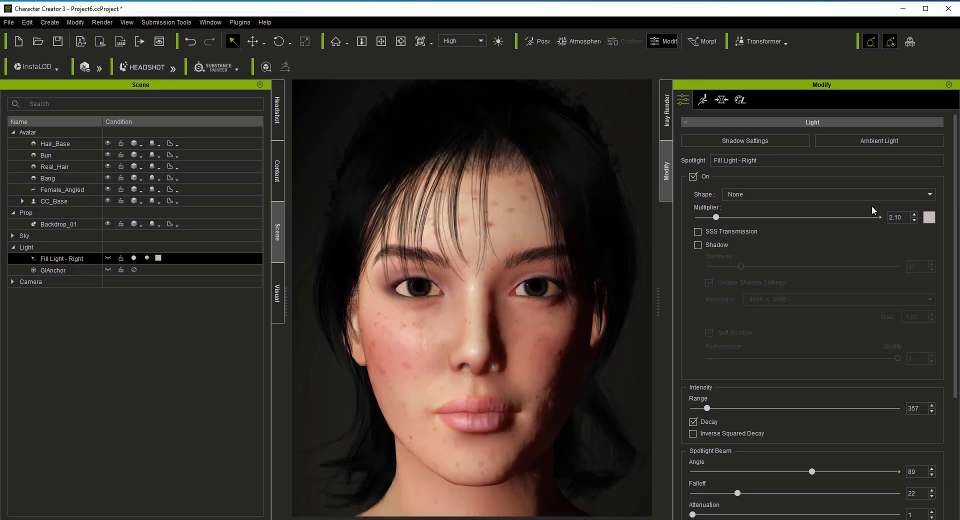
{"action": "left_click", "coordinate": [858, 196]}
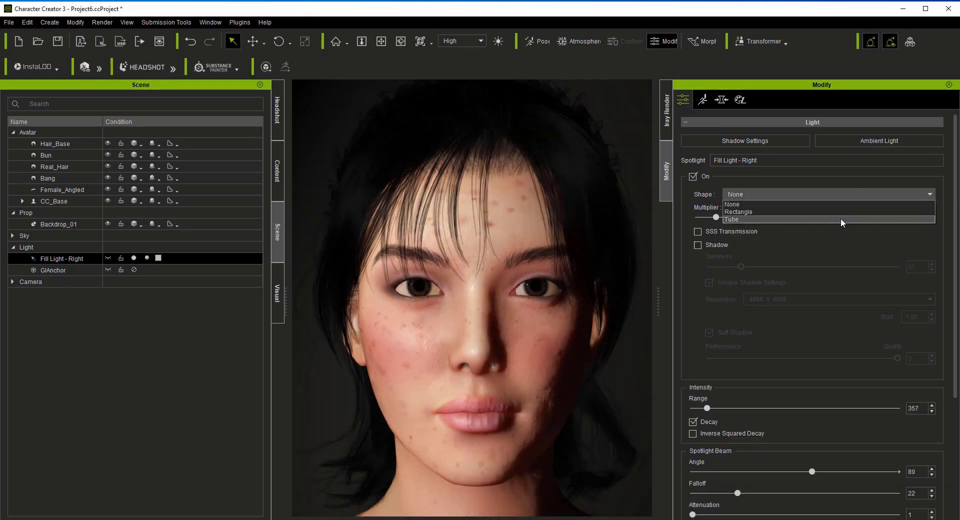
{"action": "left_click", "coordinate": [842, 214]}
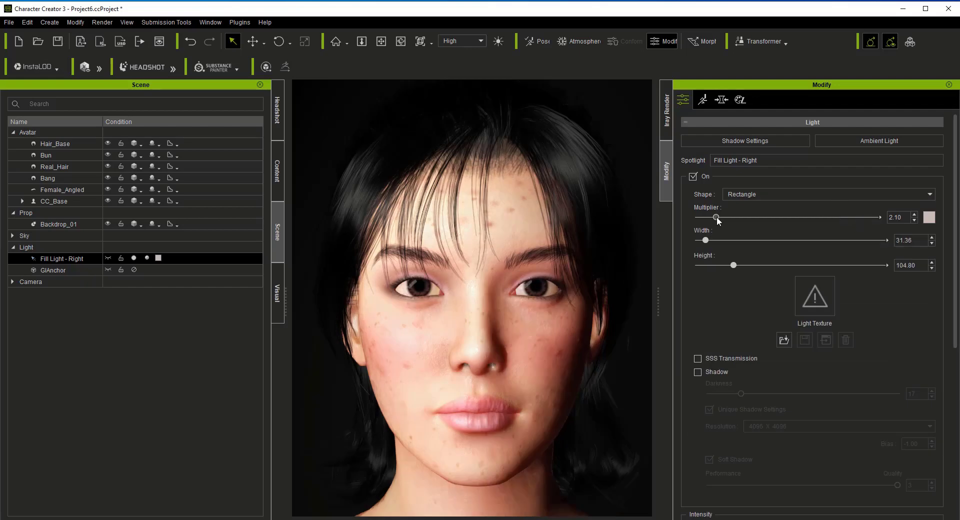
{"action": "left_click_drag", "start_coordinate": [717, 215], "coordinate": [707, 214]}
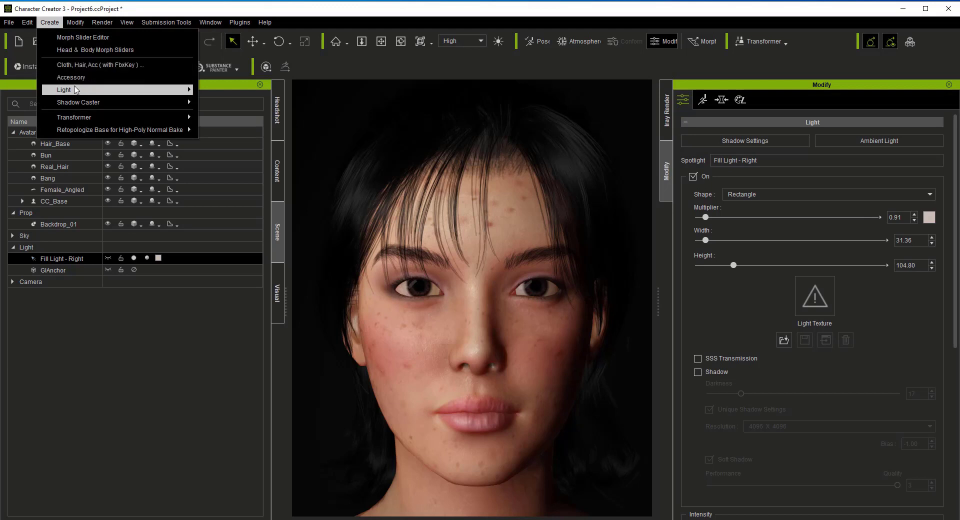
Step: Add a directional light to the scene and set its multiplier to 0.32
{"action": "mouse_move", "coordinate": [157, 90]}
{"action": "left_click", "coordinate": [223, 90]}
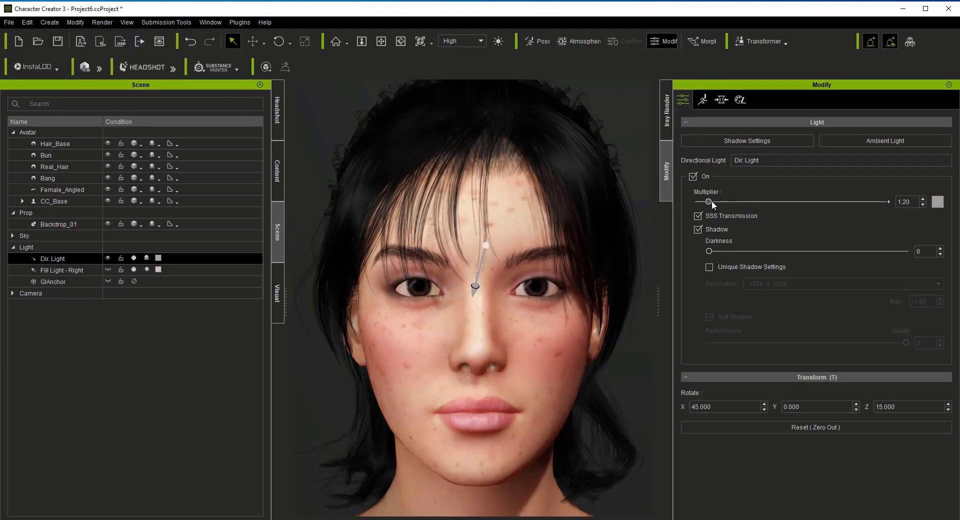
{"action": "left_click_drag", "start_coordinate": [712, 202], "coordinate": [701, 202]}
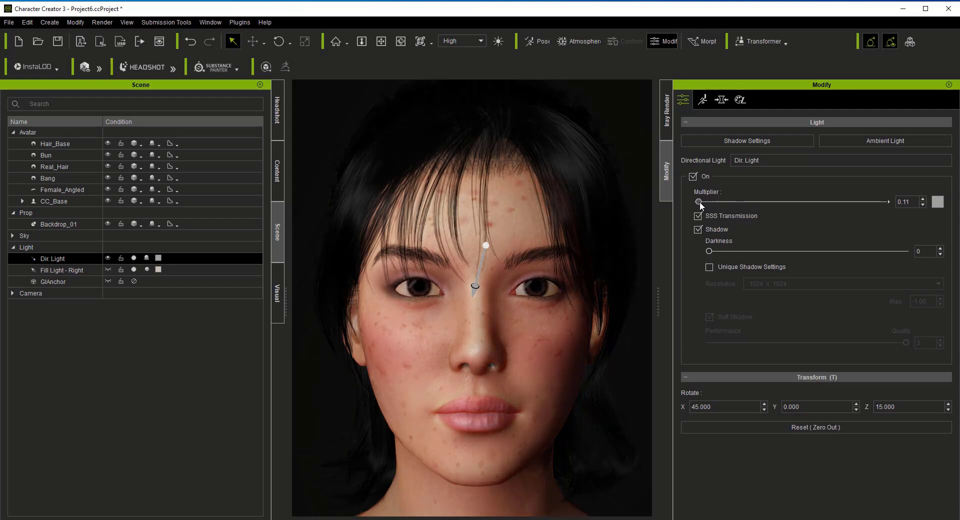
{"action": "left_click_drag", "start_coordinate": [700, 201], "coordinate": [704, 202]}
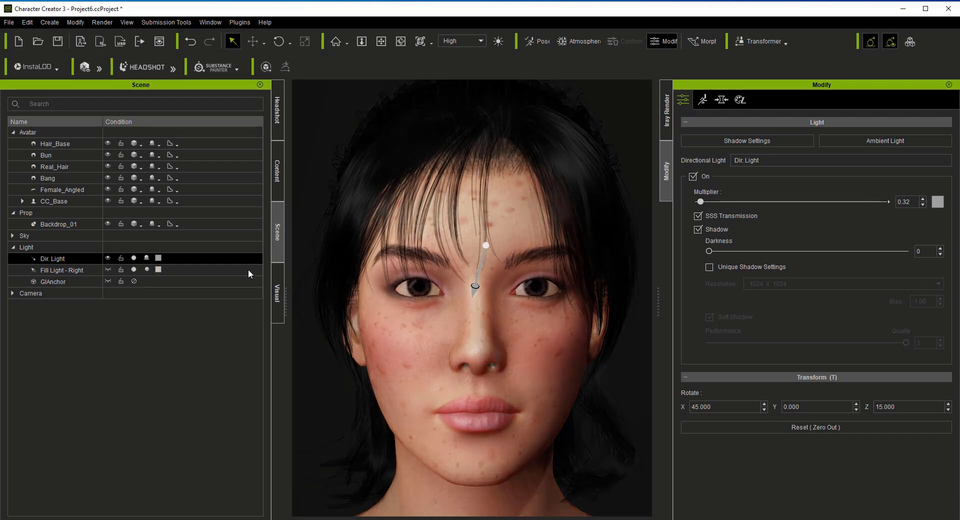
Step: Set the fill light's multiplier to 0.51, enable its shadow and lower the shadow darkness below 17
{"action": "left_click", "coordinate": [99, 270], "text": "ctrl"}
{"action": "left_click", "coordinate": [82, 269]}
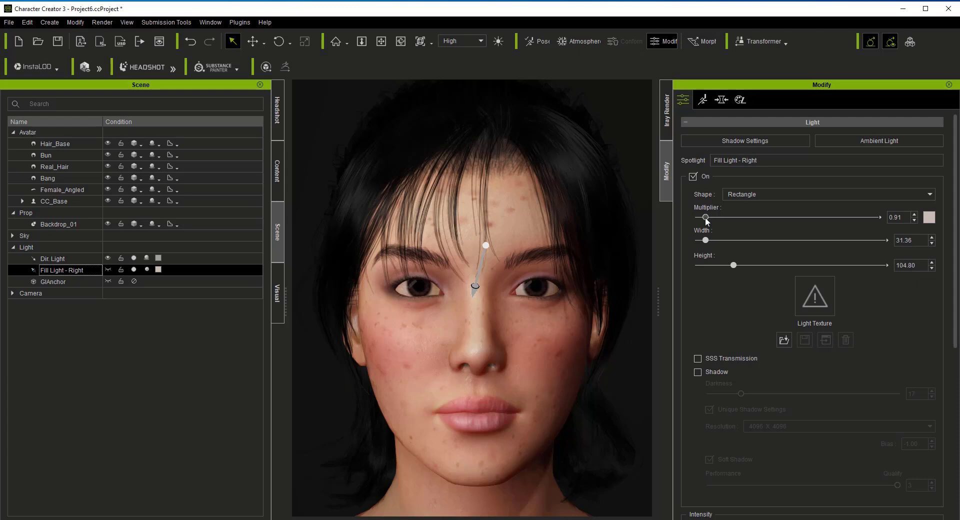
{"action": "left_click_drag", "start_coordinate": [706, 218], "coordinate": [703, 217]}
{"action": "left_click", "coordinate": [699, 372]}
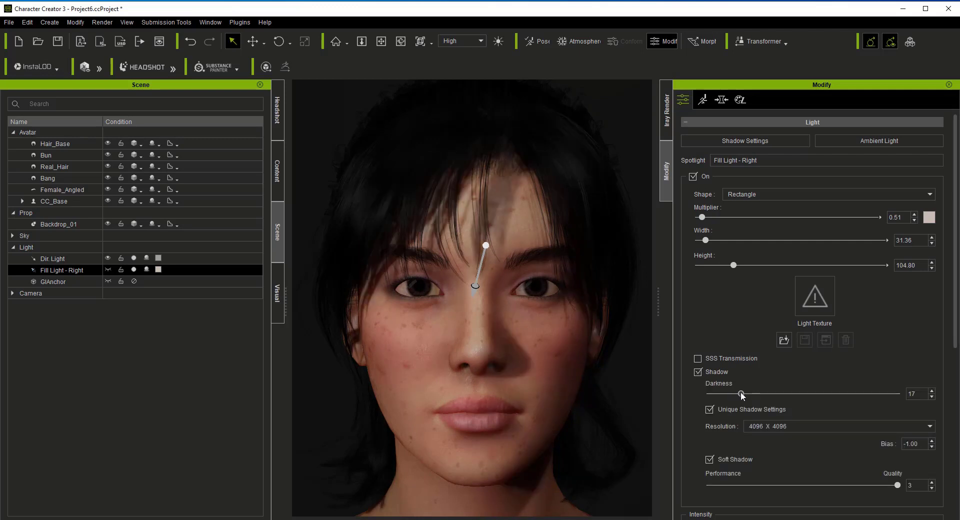
{"action": "left_click_drag", "start_coordinate": [741, 394], "coordinate": [729, 394]}
Step: Raise the directional light's multiplier to 0.81 and check the lighting on the face
{"action": "left_click", "coordinate": [55, 258]}
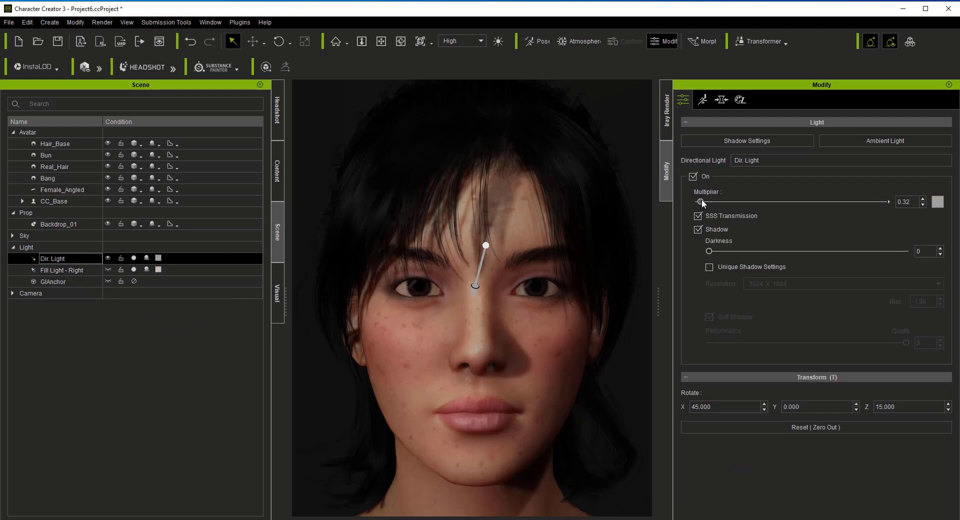
{"action": "left_click_drag", "start_coordinate": [702, 202], "coordinate": [708, 202]}
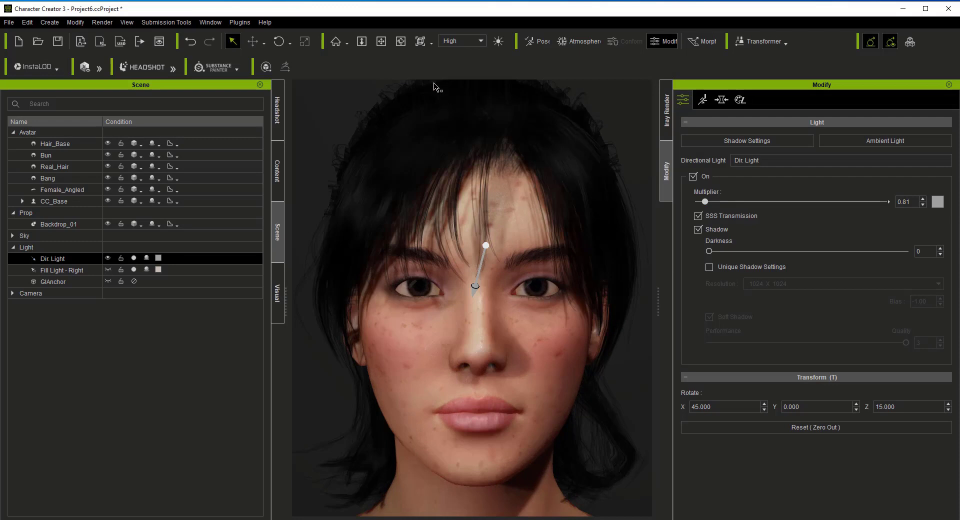
{"action": "left_click", "coordinate": [382, 41]}
{"action": "mouse_move", "coordinate": [414, 122]}
{"action": "left_mouse_down"}
{"action": "mouse_move", "coordinate": [424, 145]}
{"action": "mouse_move", "coordinate": [413, 139]}
{"action": "left_mouse_up"}
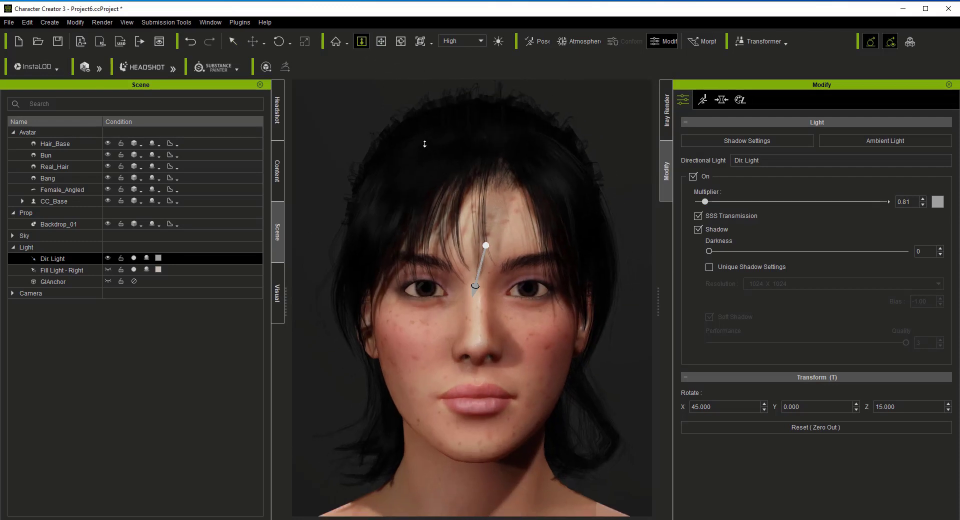
{"action": "left_click", "coordinate": [381, 41]}
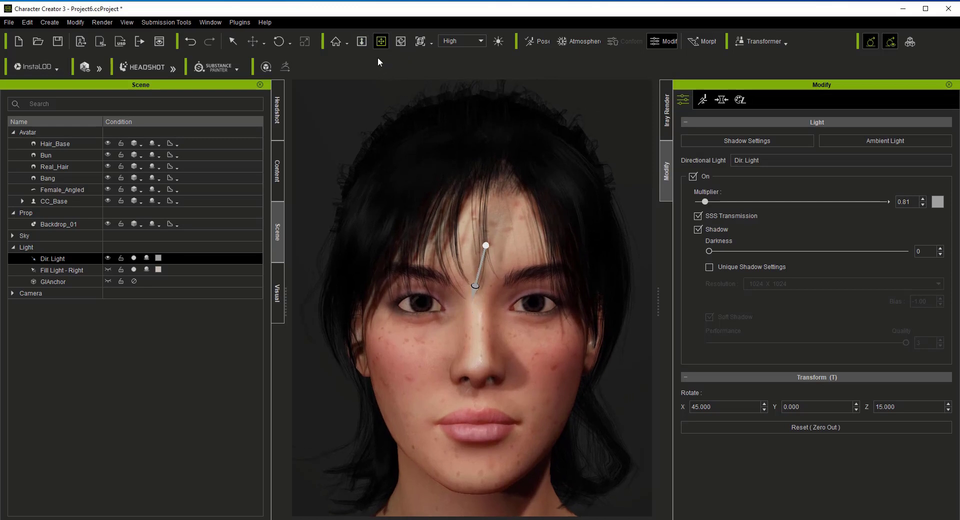
Step: Open the CC3_RTL eye presets in the content library
{"action": "left_click", "coordinate": [361, 41]}
{"action": "left_click_drag", "start_coordinate": [403, 193], "coordinate": [404, 192]}
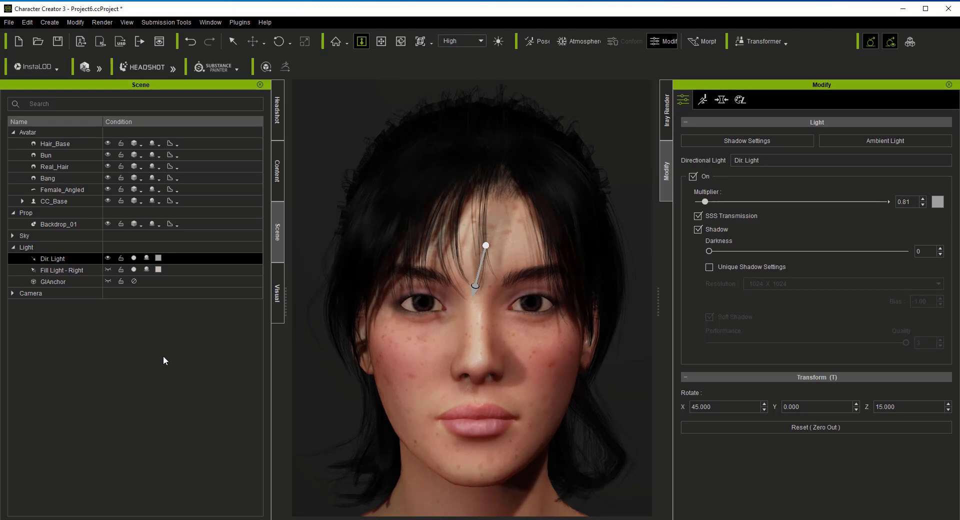
{"action": "left_click", "coordinate": [277, 120]}
{"action": "left_click", "coordinate": [276, 163]}
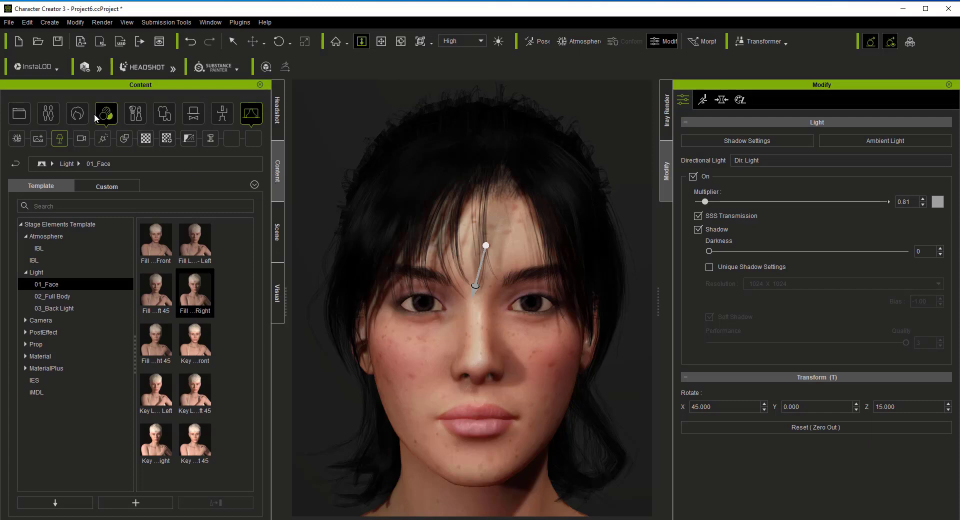
{"action": "left_click", "coordinate": [52, 112]}
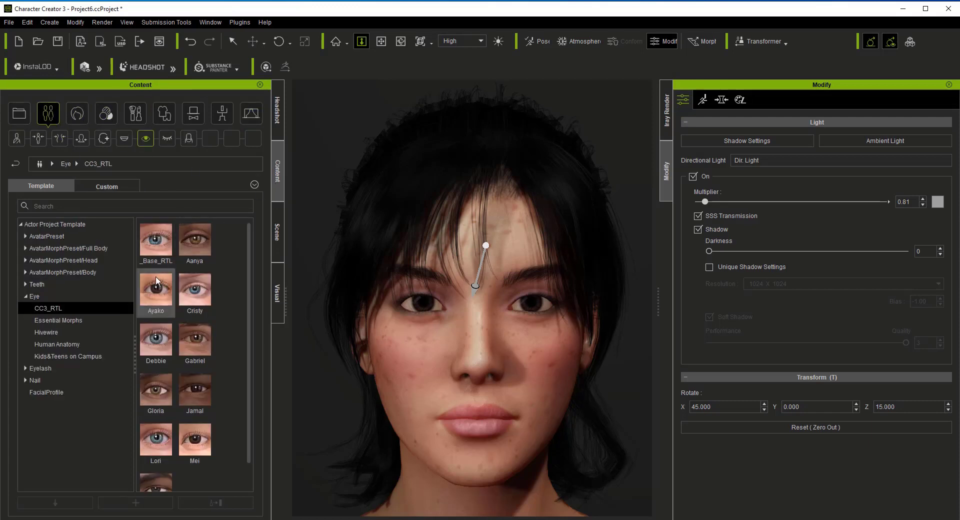
Step: Try replacing the character's eyes with the Base_RTL preset, then undo the replacement
{"action": "double_click", "coordinate": [162, 245]}
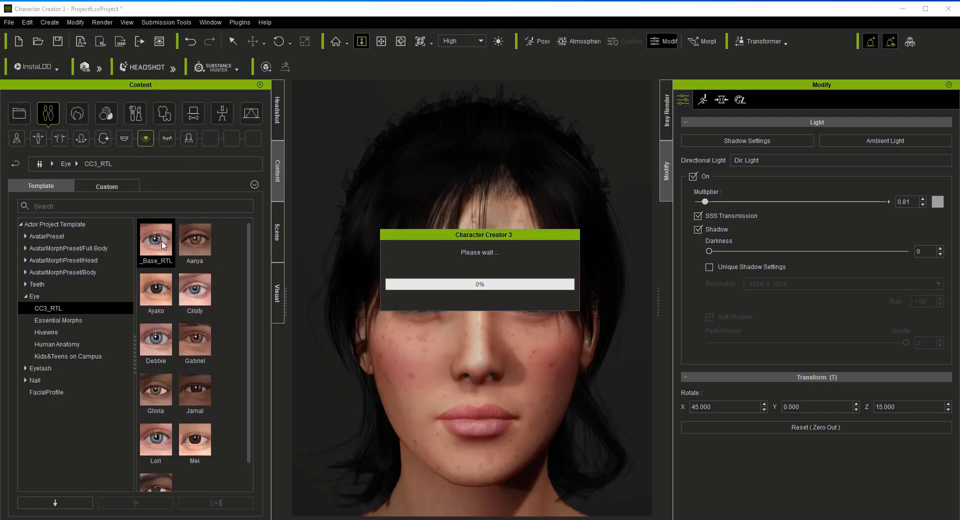
{"action": "left_click", "coordinate": [387, 295]}
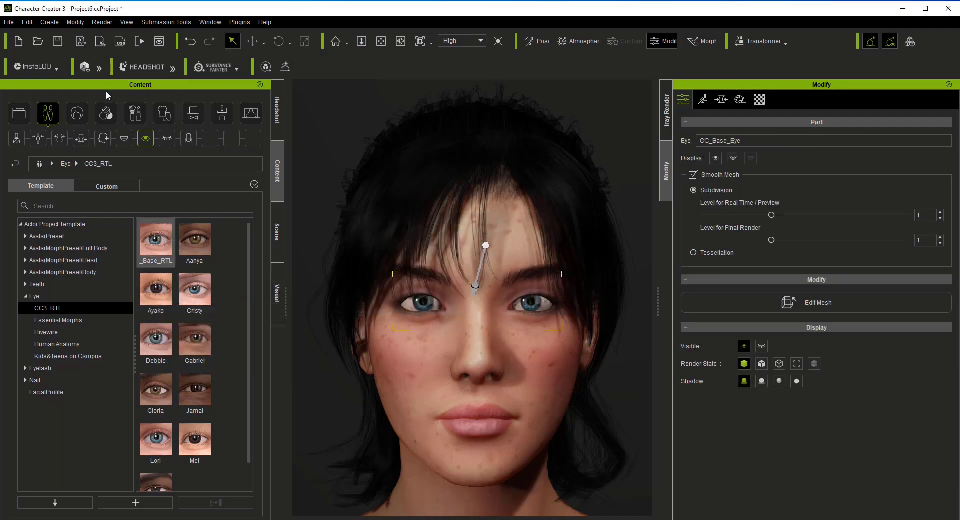
{"action": "left_click", "coordinate": [190, 42]}
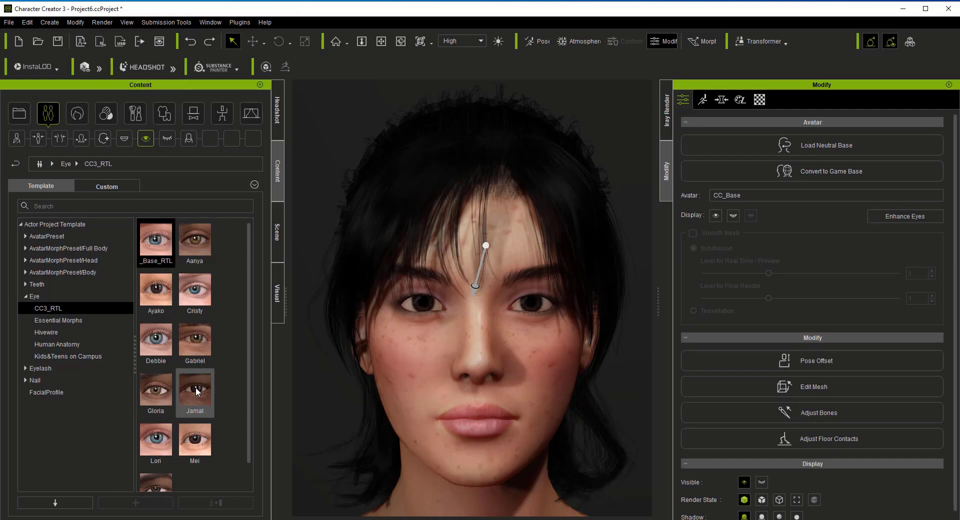
Step: Try replacing the eyes with the Mei and Gloria presets in turn, then undo back to the original eyes
{"action": "double_click", "coordinate": [195, 439]}
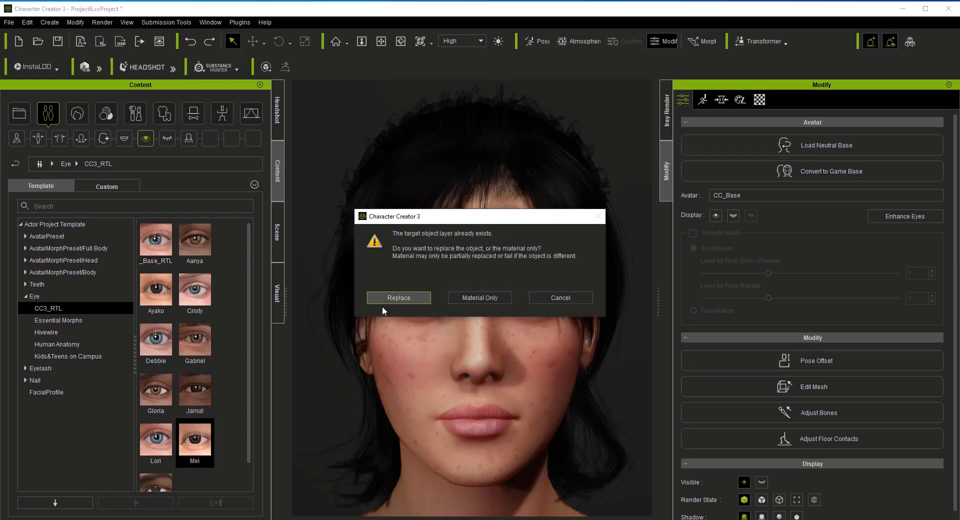
{"action": "left_click", "coordinate": [386, 300]}
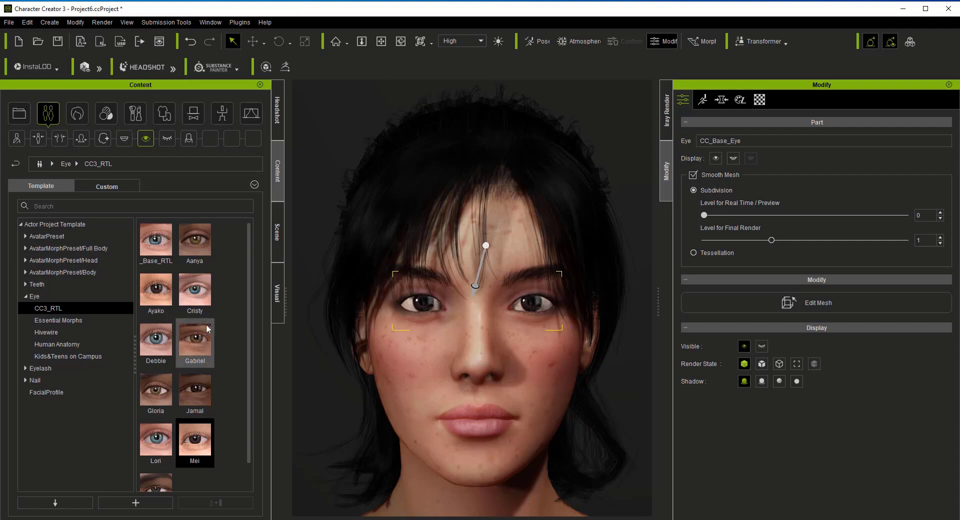
{"action": "left_click", "coordinate": [152, 383]}
{"action": "double_click", "coordinate": [152, 383]}
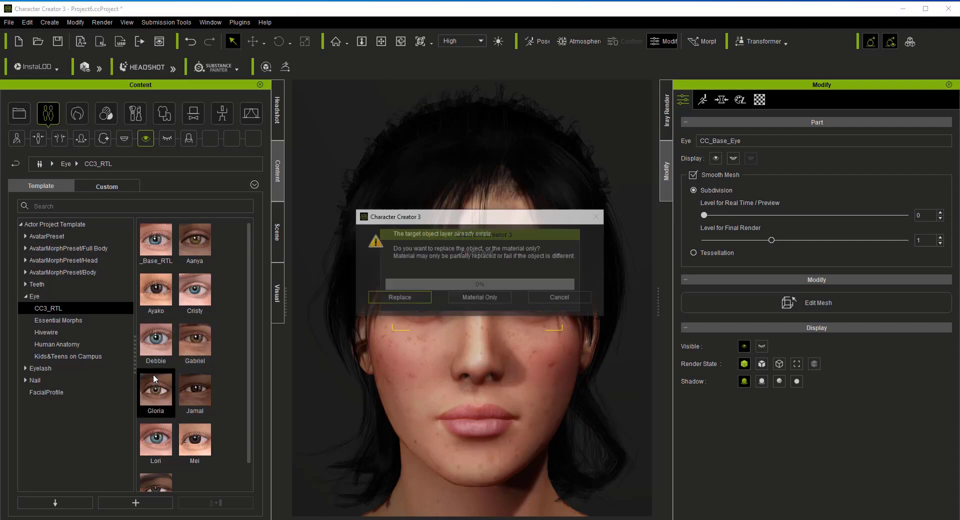
{"action": "left_click", "coordinate": [383, 299]}
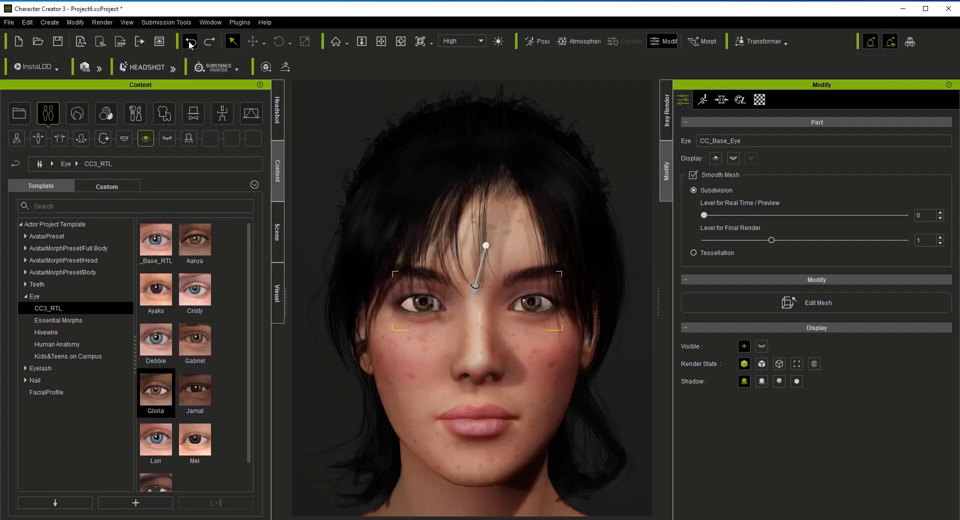
{"action": "left_click", "coordinate": [190, 43]}
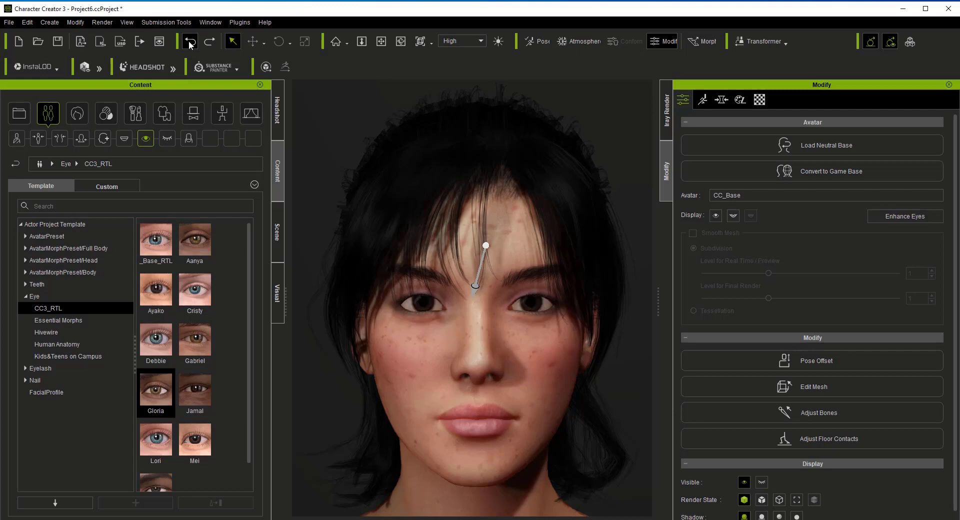
Step: Apply only the material of the Mei eye preset to the character's eyes
{"action": "double_click", "coordinate": [184, 432]}
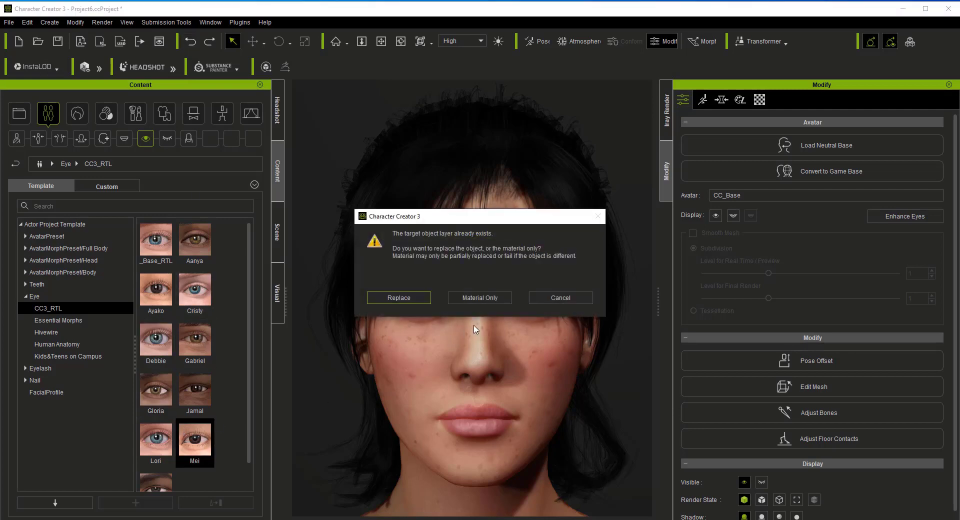
{"action": "left_click", "coordinate": [485, 297]}
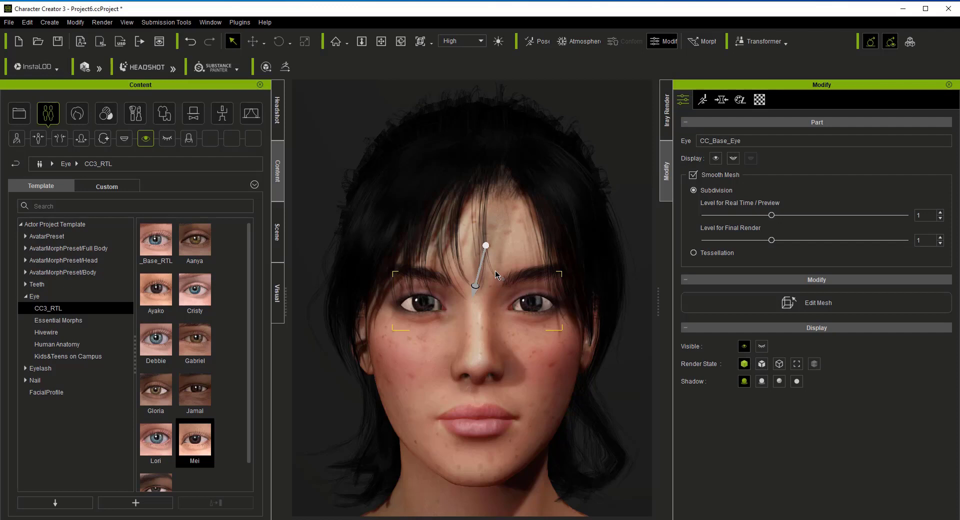
{"action": "scroll", "coordinate": [195, 450], "scroll_direction": "down", "scroll_amount": 1}
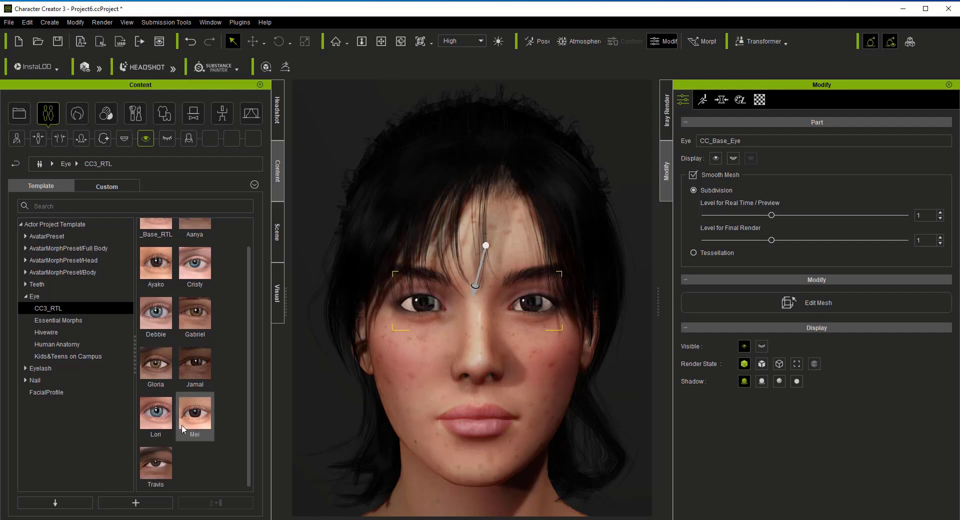
Step: Try the first two female eye presets from the Human Anatomy set in turn, applying only their materials
{"action": "left_click", "coordinate": [59, 320]}
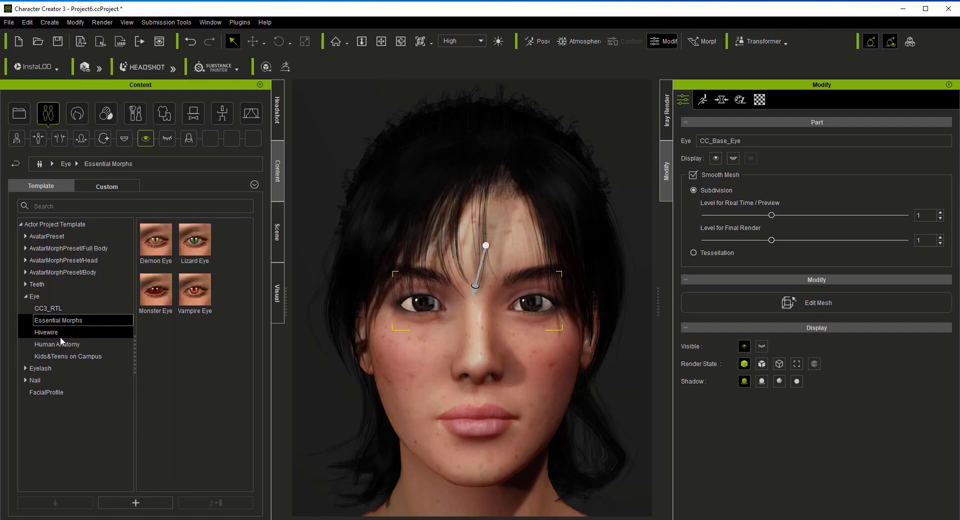
{"action": "left_click", "coordinate": [60, 336]}
{"action": "left_click", "coordinate": [64, 345]}
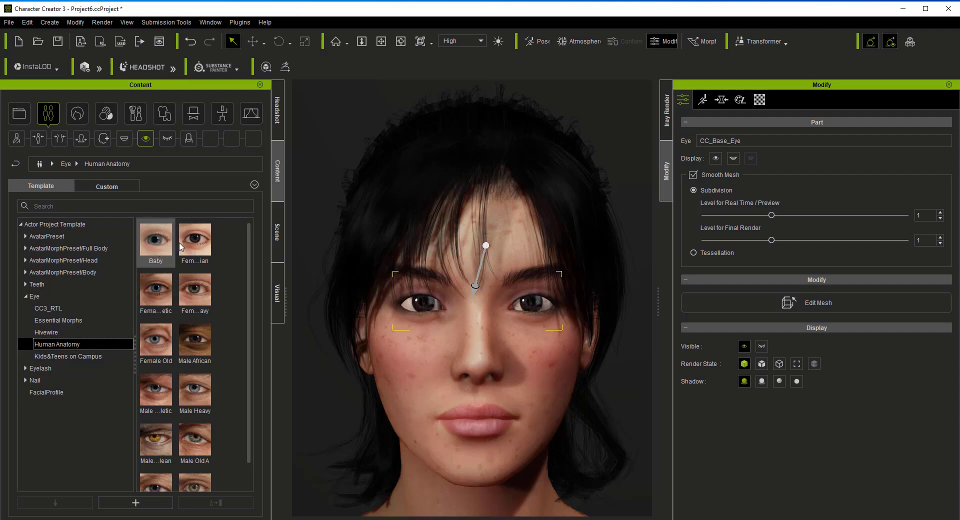
{"action": "double_click", "coordinate": [209, 242]}
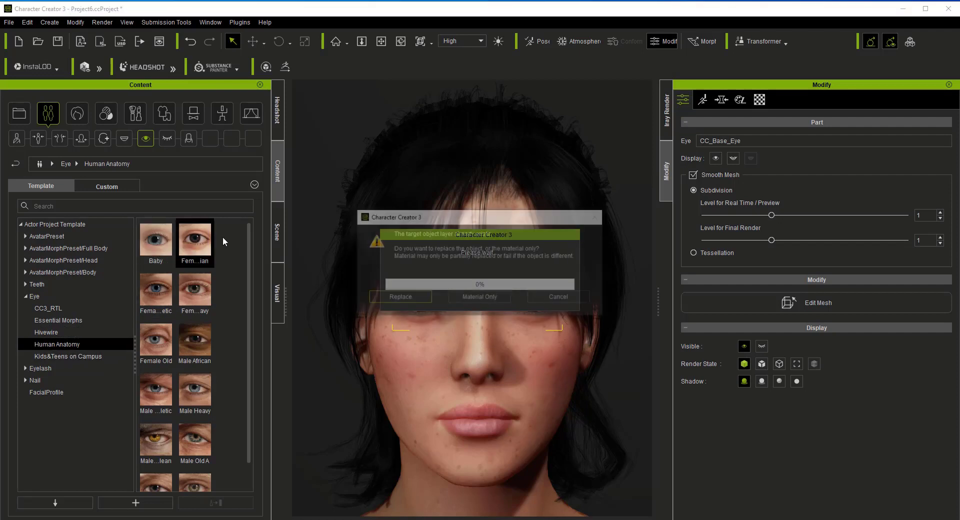
{"action": "left_click", "coordinate": [475, 298]}
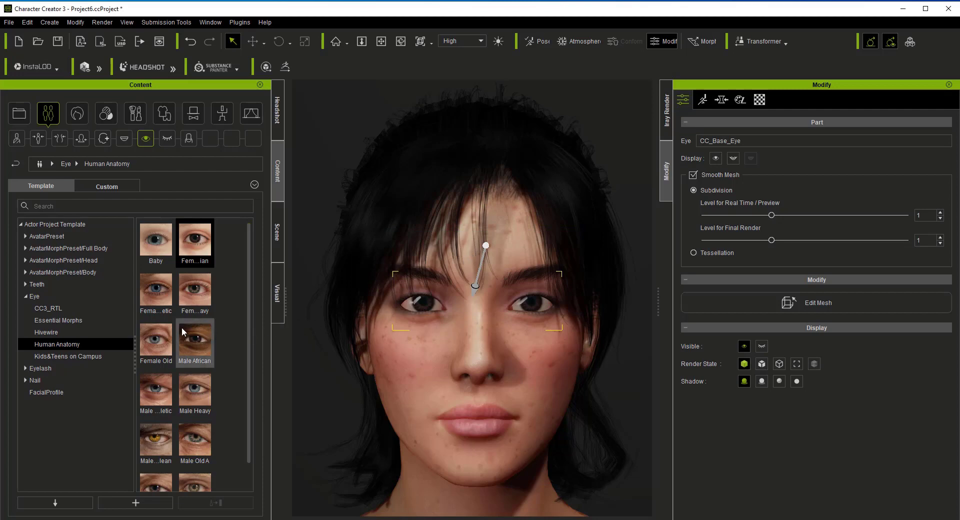
{"action": "double_click", "coordinate": [160, 287]}
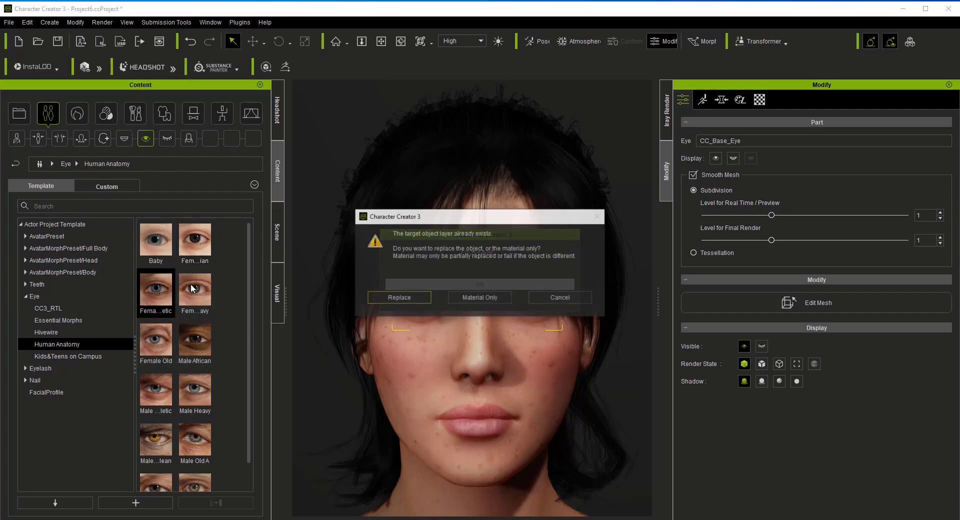
{"action": "left_click", "coordinate": [478, 297]}
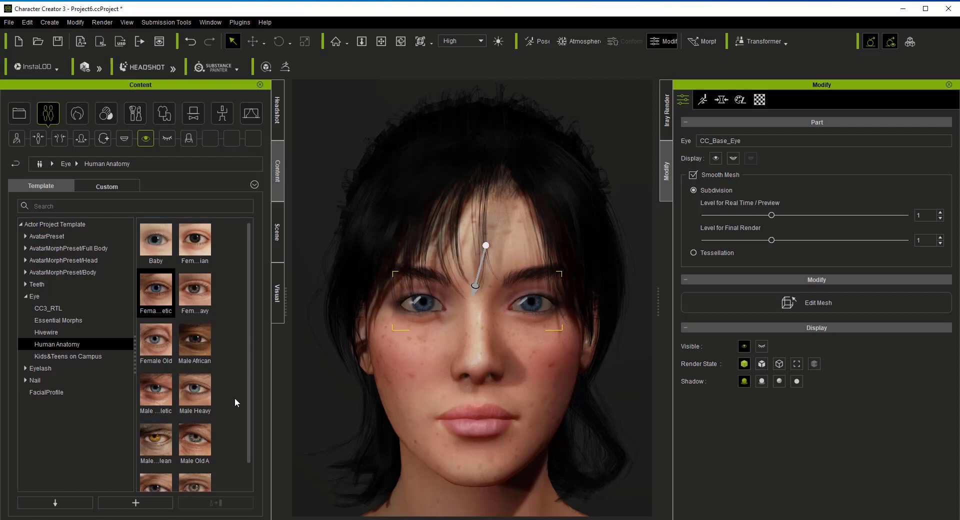
Step: Cancel replacing the eyes with the athletic male preset and apply only the material of the Human Anatomy Male Old B preset
{"action": "left_click", "coordinate": [306, 519]}
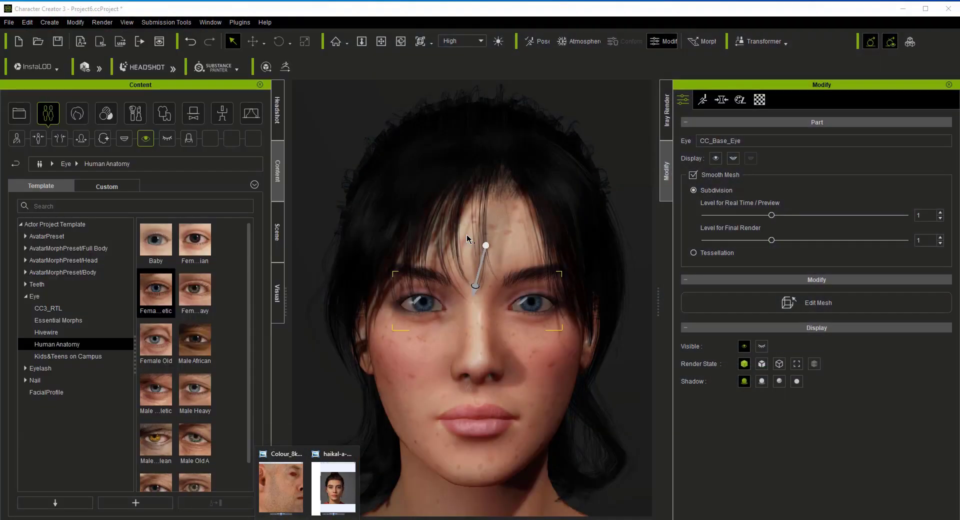
{"action": "left_click", "coordinate": [434, 250]}
{"action": "double_click", "coordinate": [170, 389]}
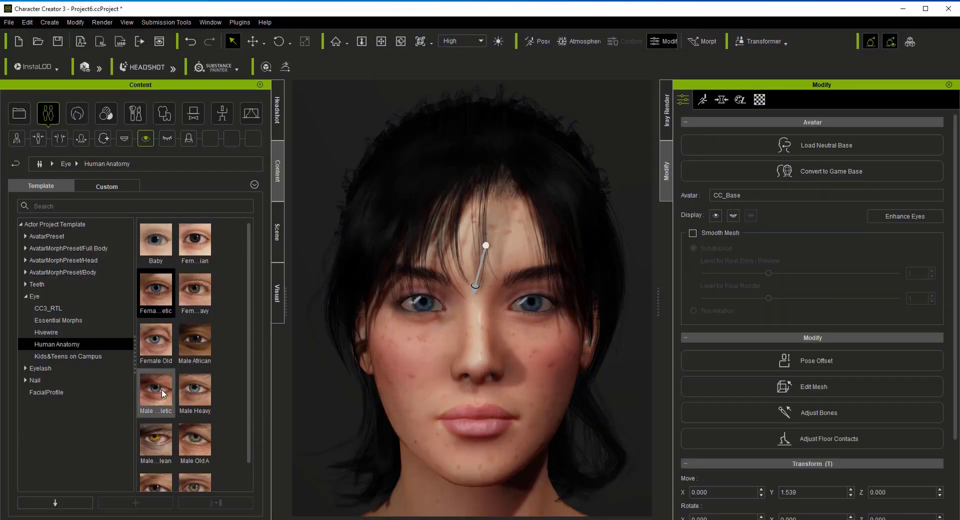
{"action": "left_click", "coordinate": [560, 299]}
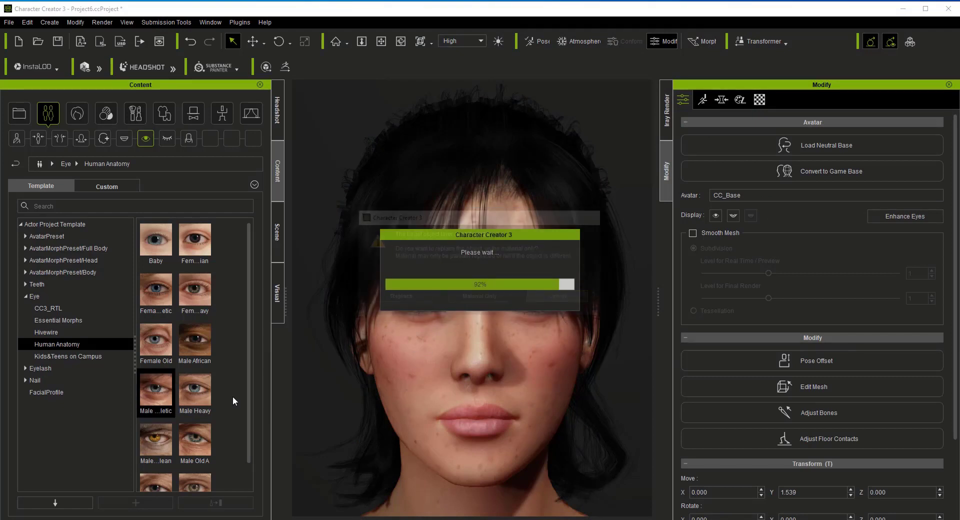
{"action": "scroll", "coordinate": [200, 404], "scroll_direction": "down", "scroll_amount": 1}
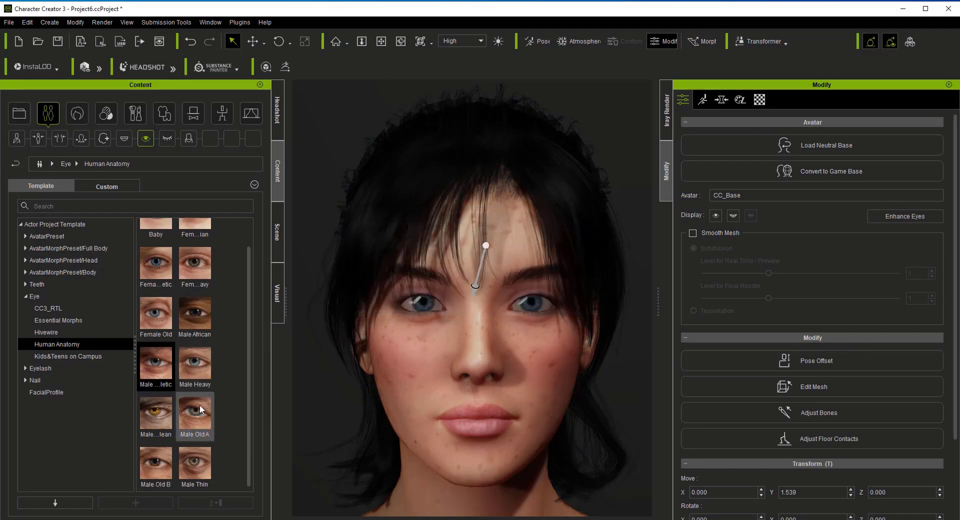
{"action": "double_click", "coordinate": [152, 449]}
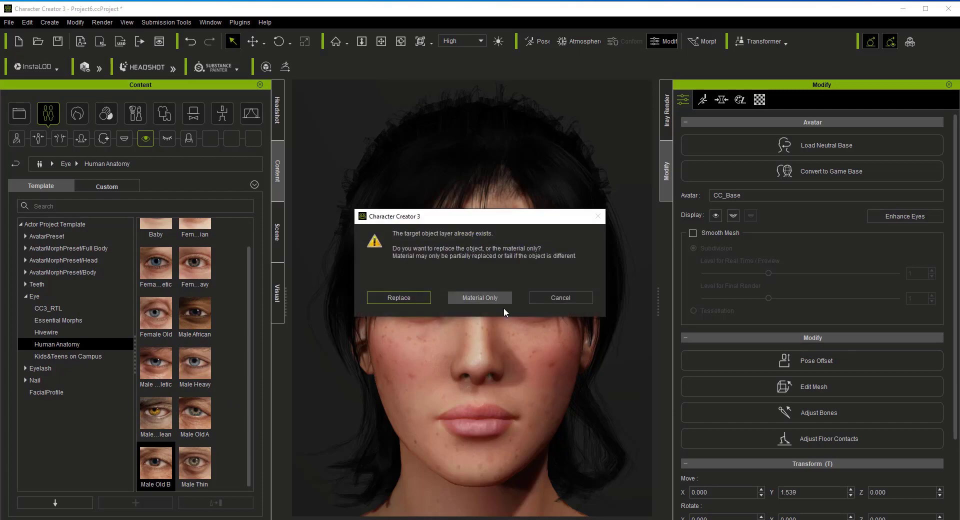
{"action": "left_click", "coordinate": [503, 304]}
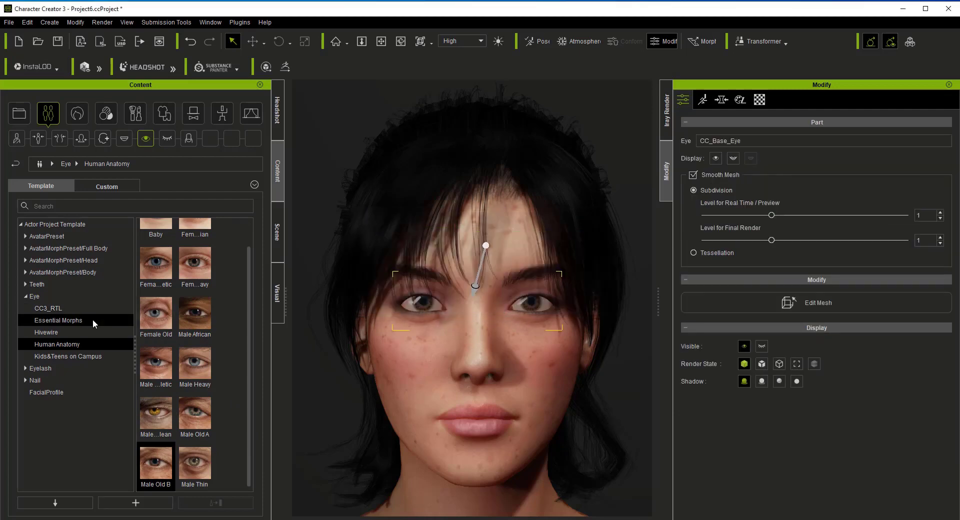
Step: Try the Edna_Eye and Simon_Eye presets from Kids&Teens on Campus, applying only their materials
{"action": "left_click", "coordinate": [79, 355]}
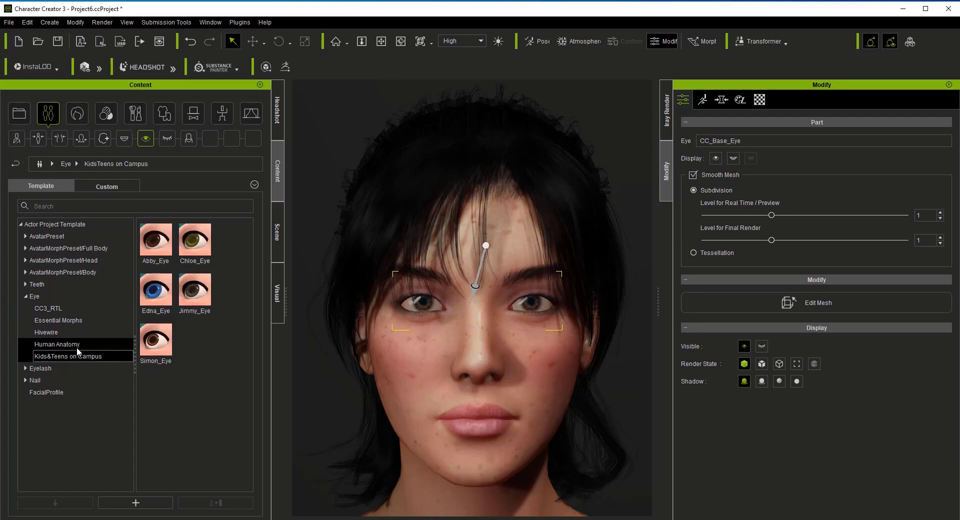
{"action": "double_click", "coordinate": [156, 289]}
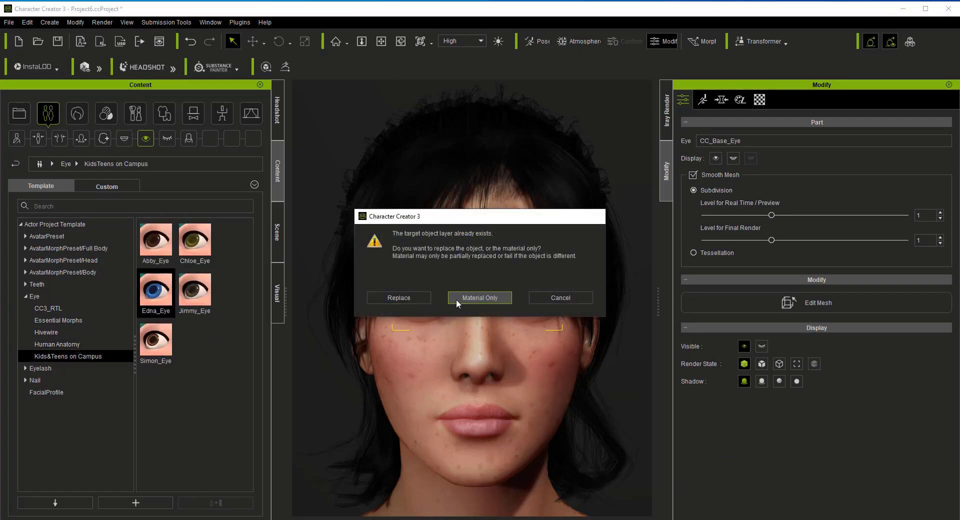
{"action": "left_click", "coordinate": [456, 299]}
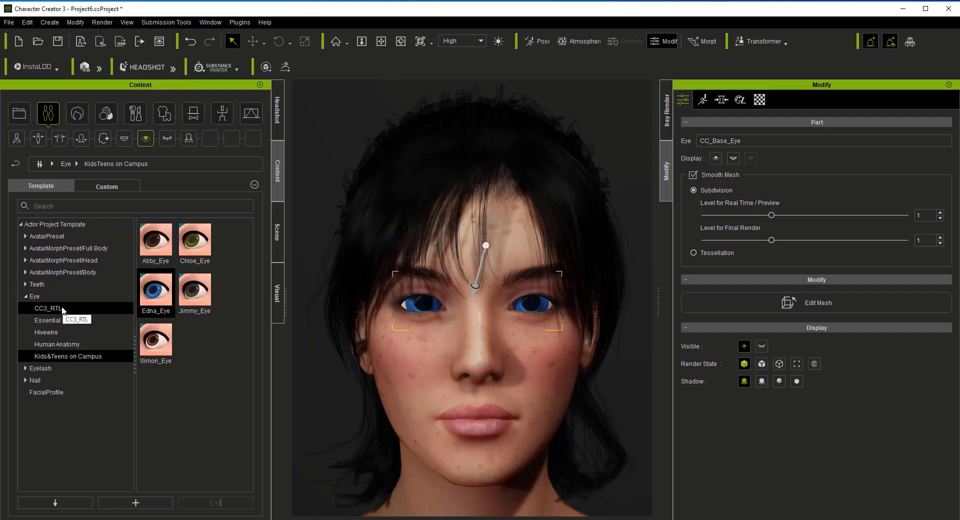
{"action": "double_click", "coordinate": [155, 343]}
{"action": "left_click", "coordinate": [470, 296]}
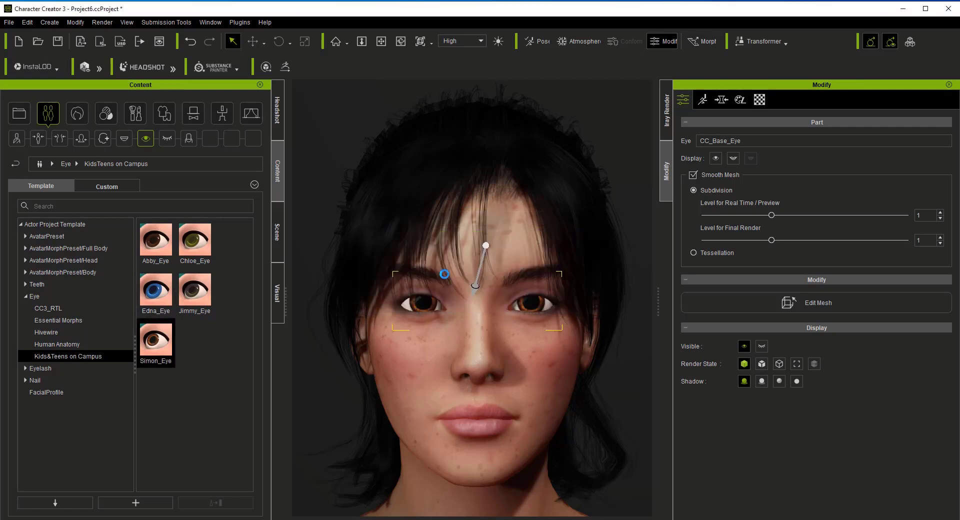
Step: Apply the Demon Eye preset from the Essential Morphs set to the character
{"action": "left_click", "coordinate": [76, 309]}
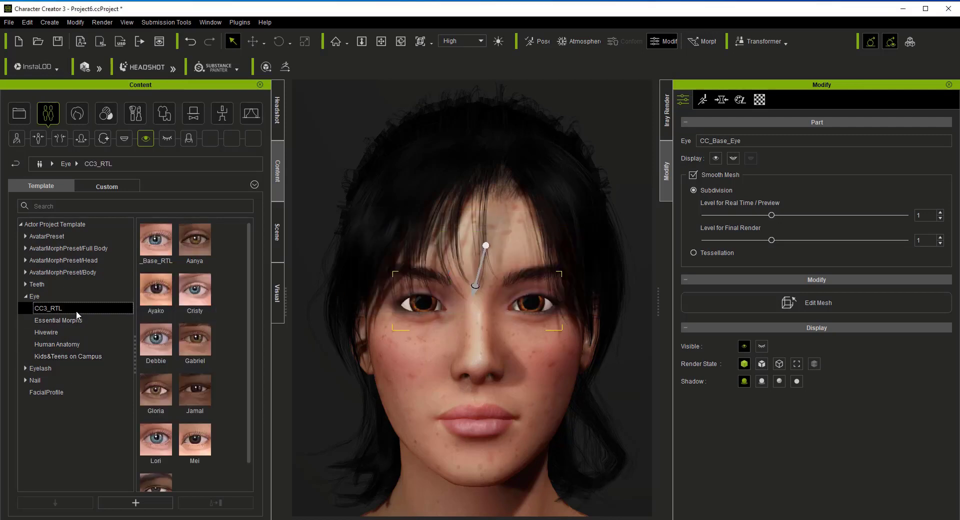
{"action": "left_click", "coordinate": [76, 320]}
{"action": "double_click", "coordinate": [157, 248]}
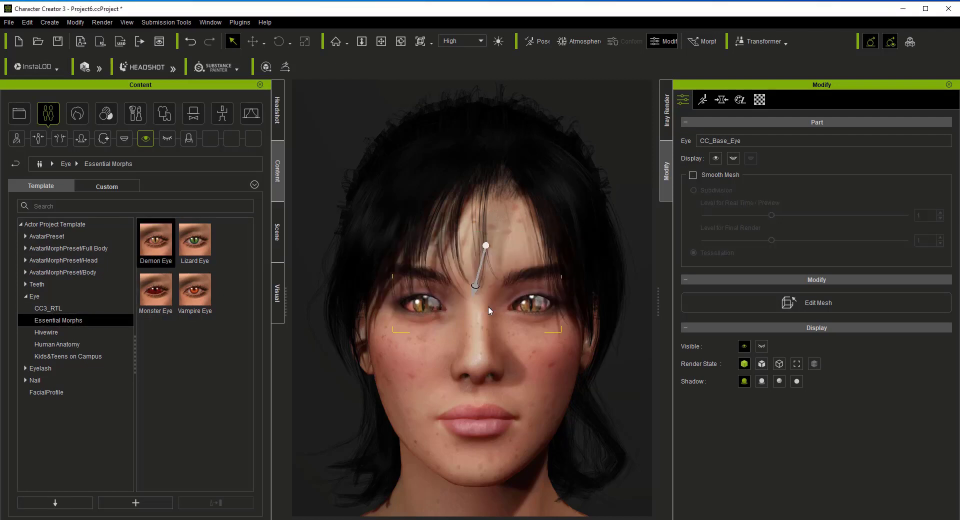
Step: Apply the Gorilla Eyes preset from the Hivewire set to the character and return to the CC3_RTL eye presets
{"action": "left_click", "coordinate": [70, 331]}
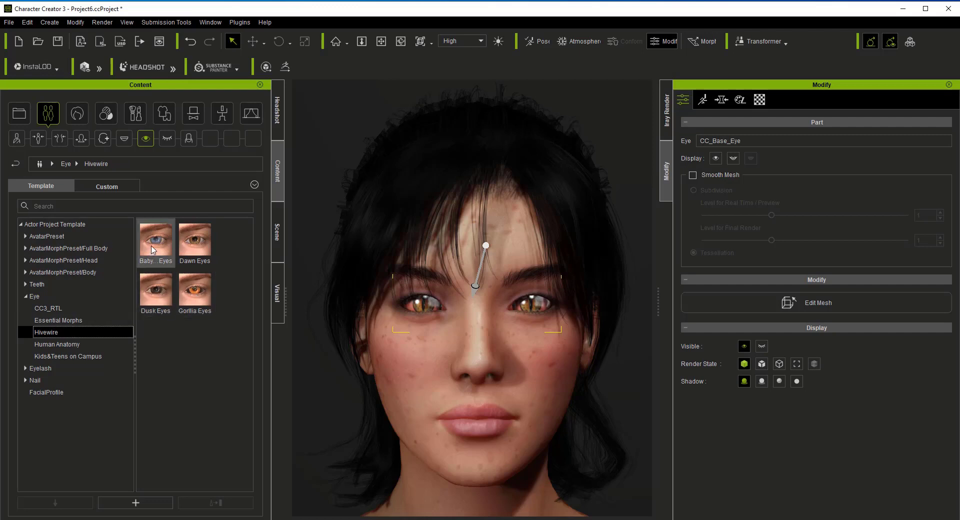
{"action": "double_click", "coordinate": [205, 291]}
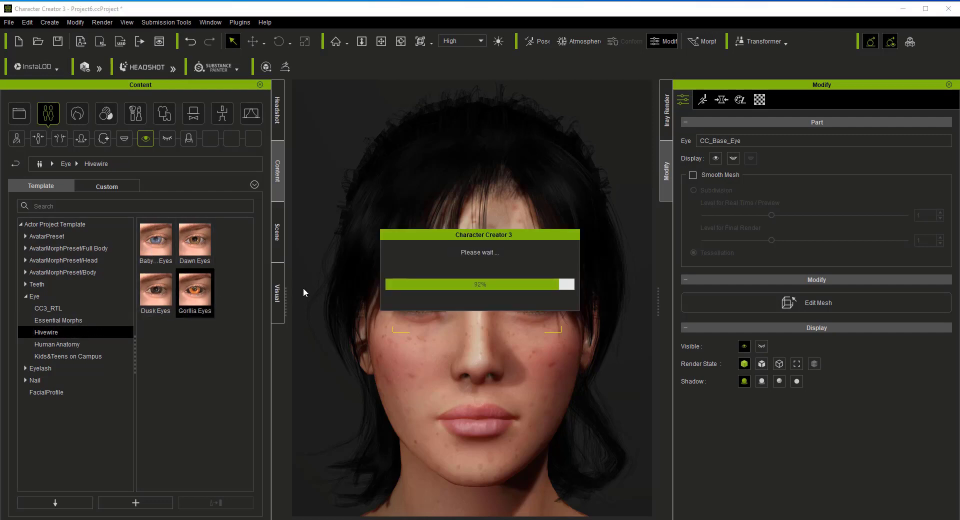
{"action": "left_click", "coordinate": [89, 308]}
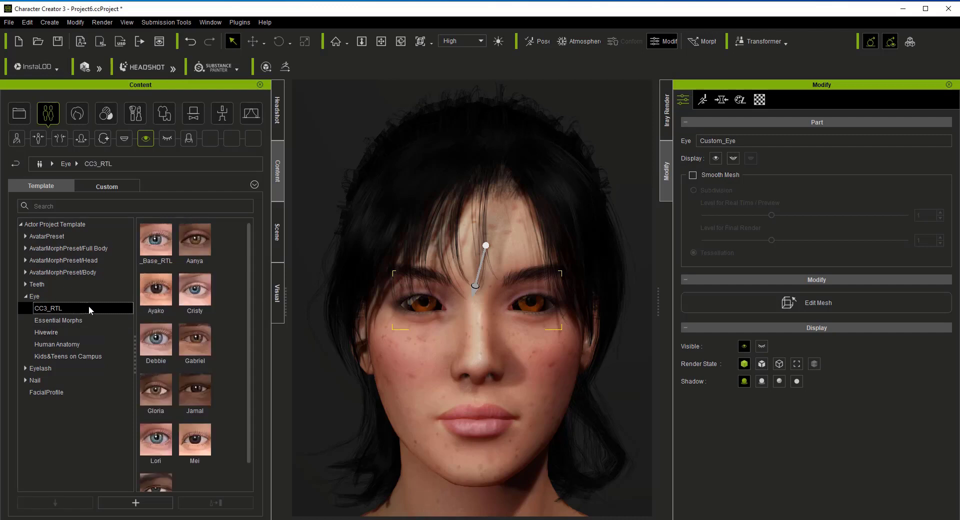
Step: Apply the Ayako eye preset from CC3_RTL and bring up the material list of the eyes
{"action": "double_click", "coordinate": [161, 291]}
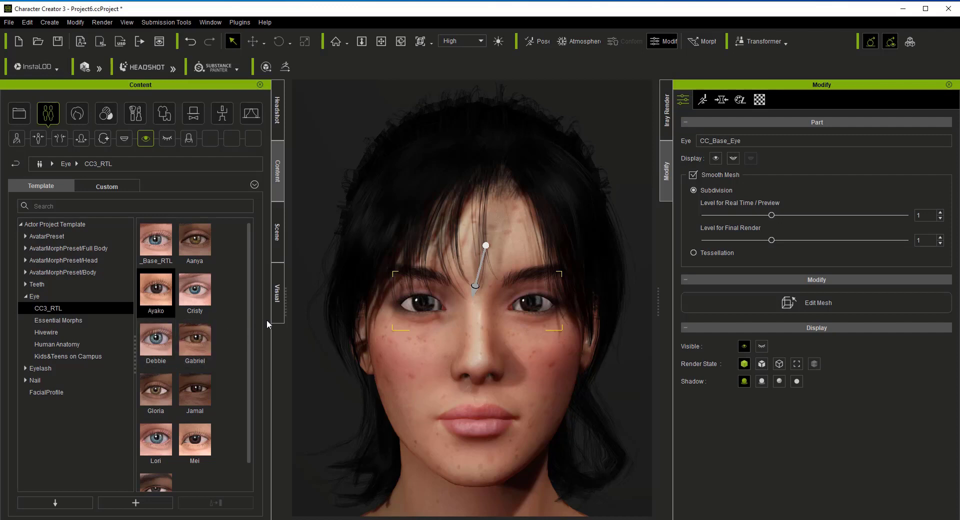
{"action": "left_click", "coordinate": [721, 100]}
{"action": "left_click", "coordinate": [740, 99]}
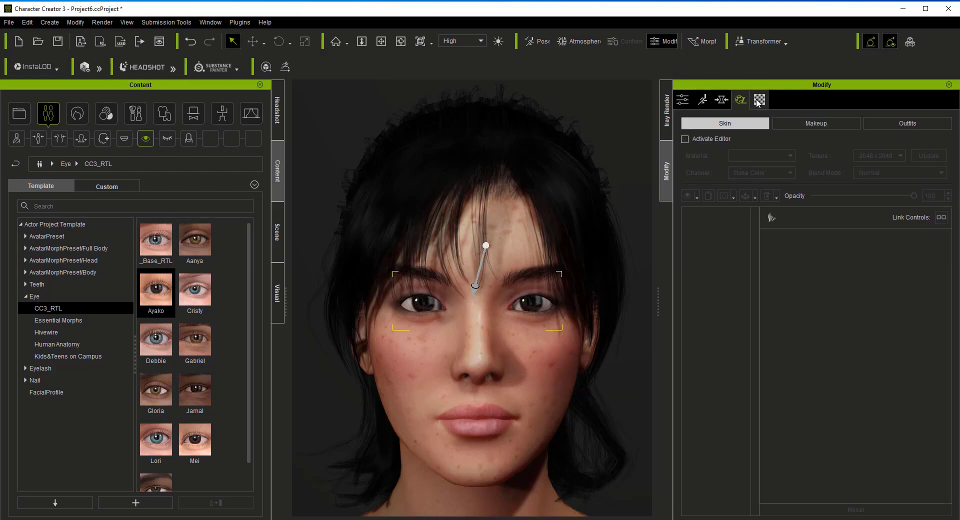
{"action": "left_click", "coordinate": [759, 100]}
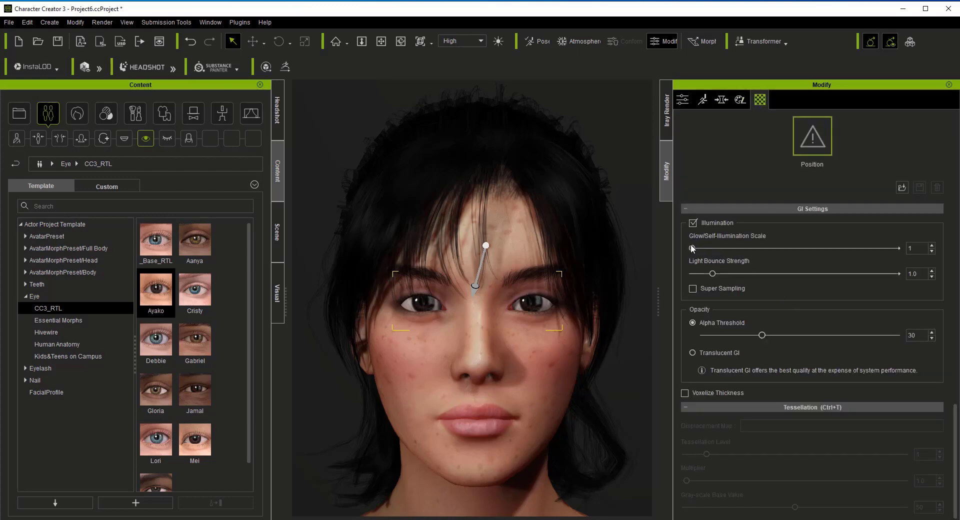
{"action": "mouse_move", "coordinate": [691, 248]}
{"action": "left_mouse_down"}
{"action": "mouse_move", "coordinate": [825, 249]}
{"action": "mouse_move", "coordinate": [695, 248]}
{"action": "left_mouse_up"}
{"action": "scroll", "coordinate": [797, 315], "scroll_direction": "up", "scroll_amount": 20}
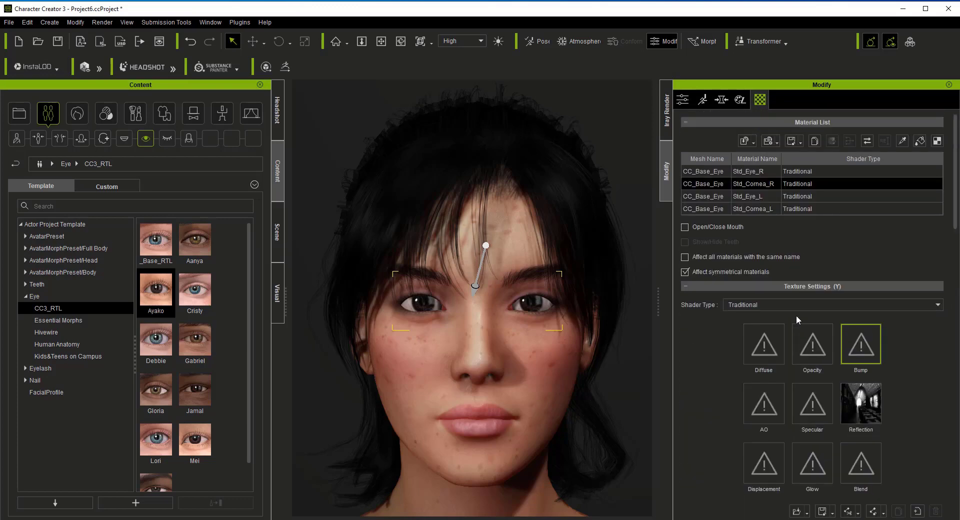
Step: Change the shader type of the Std_Cornea_R and Std_Cornea_L materials to Digital_Human Eye
{"action": "left_click", "coordinate": [766, 172]}
{"action": "left_click", "coordinate": [767, 184]}
{"action": "left_click", "coordinate": [766, 196]}
{"action": "left_click", "coordinate": [765, 209]}
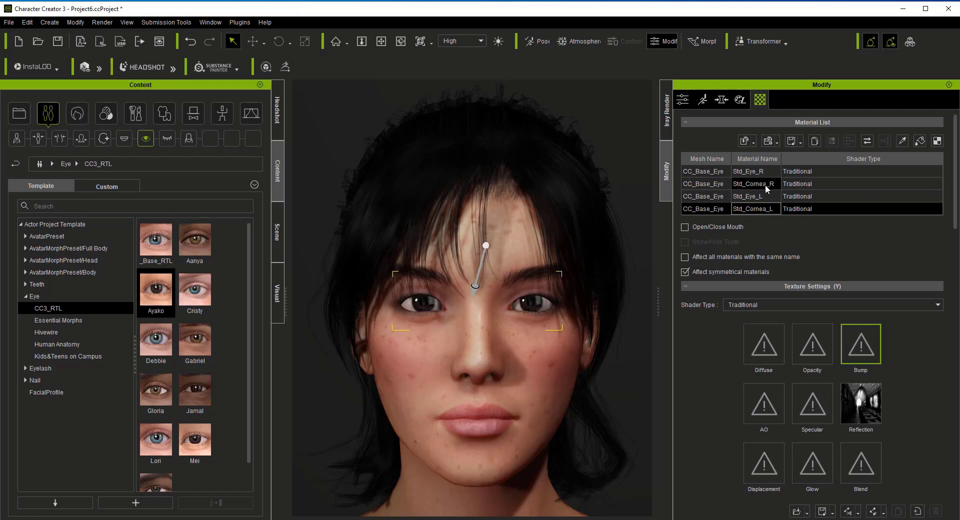
{"action": "left_click", "coordinate": [766, 185], "text": "ctrl"}
{"action": "left_click", "coordinate": [767, 302]}
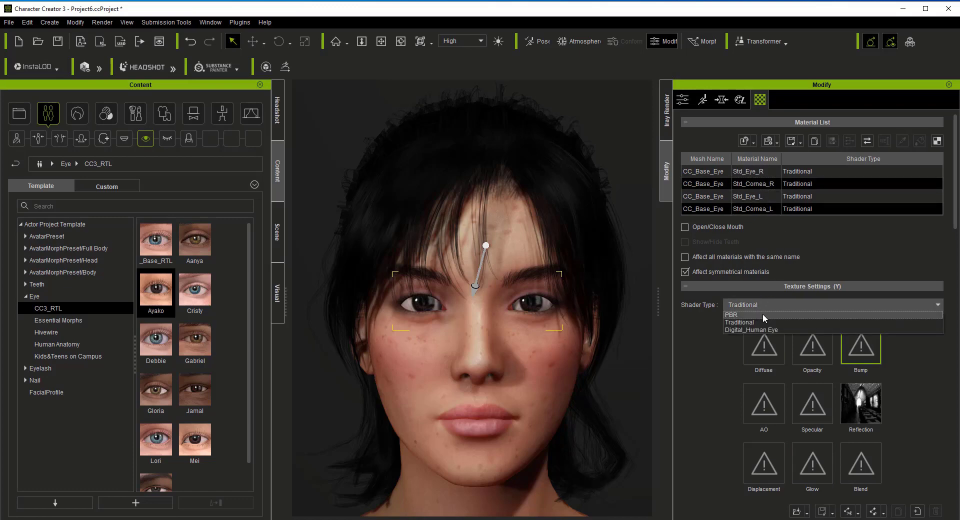
{"action": "left_click", "coordinate": [760, 329]}
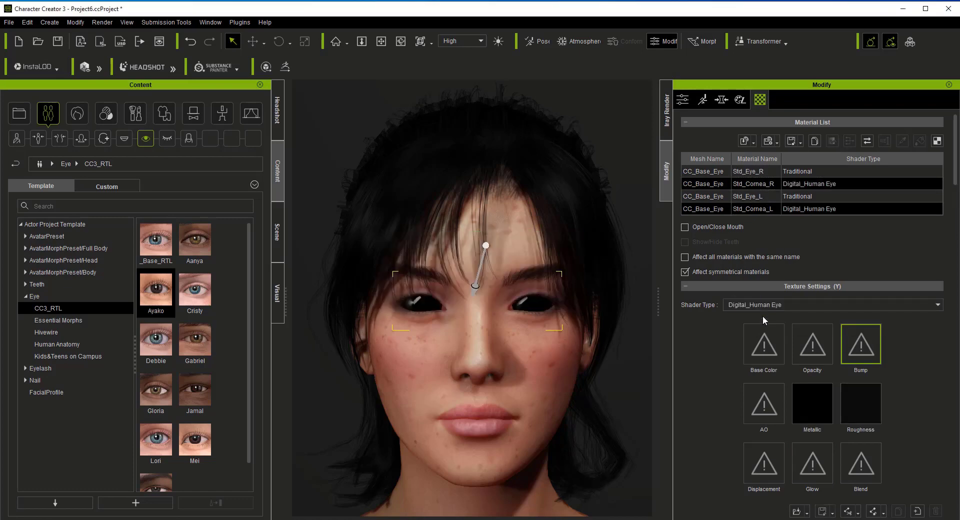
Step: Try white as the diffuse color of the cornea materials and undo the change
{"action": "scroll", "coordinate": [721, 327], "scroll_direction": "down", "scroll_amount": 15}
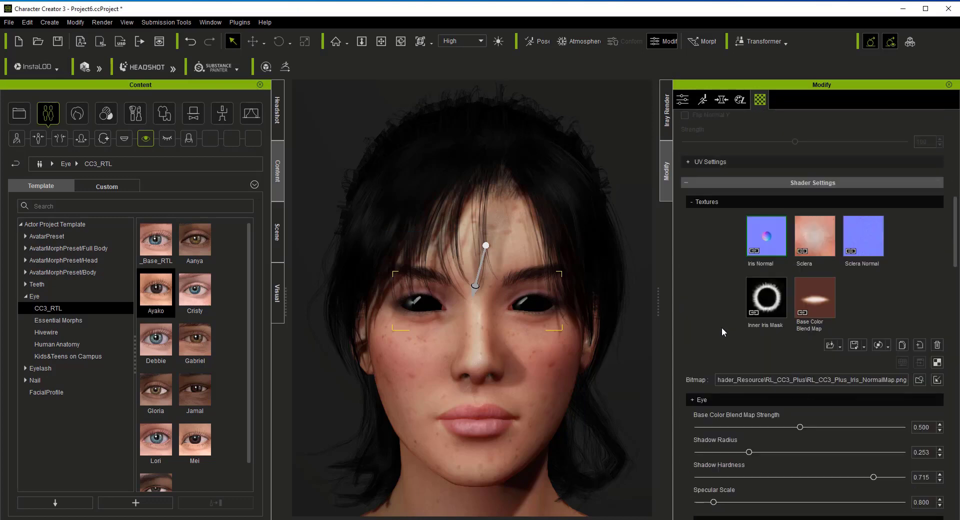
{"action": "scroll", "coordinate": [722, 327], "scroll_direction": "down", "scroll_amount": 10}
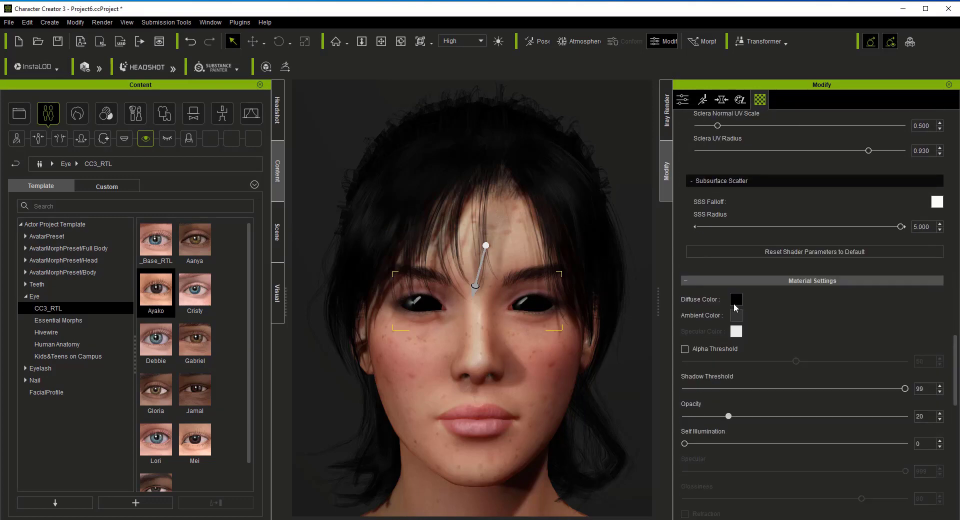
{"action": "left_click", "coordinate": [740, 300]}
{"action": "left_click_drag", "start_coordinate": [593, 235], "coordinate": [597, 181]}
{"action": "left_click", "coordinate": [536, 362]}
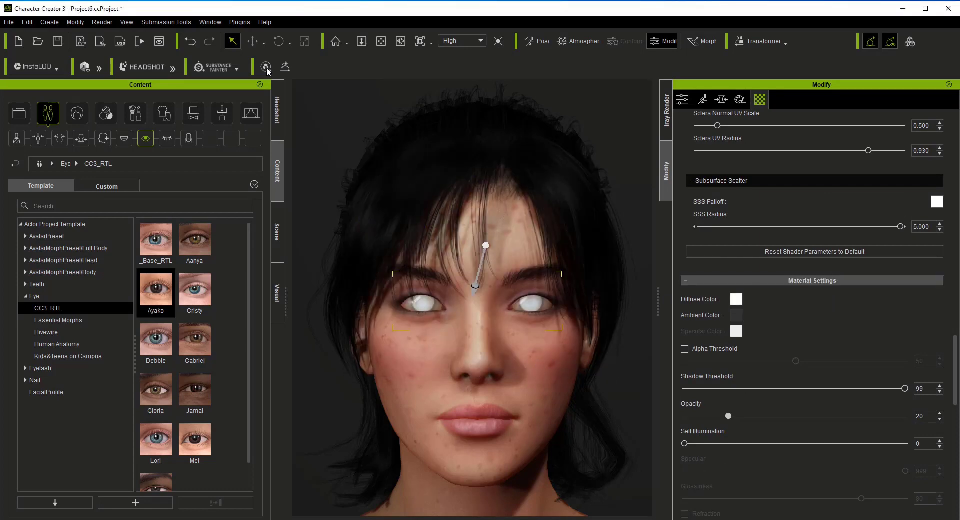
{"action": "left_click", "coordinate": [190, 44]}
Step: Set the corneas' Sclera Brightness to 0.931, Limbus UV Width Color to 0.049 and Limbus Dark Scale to 6.471
{"action": "scroll", "coordinate": [771, 267], "scroll_direction": "up", "scroll_amount": 5}
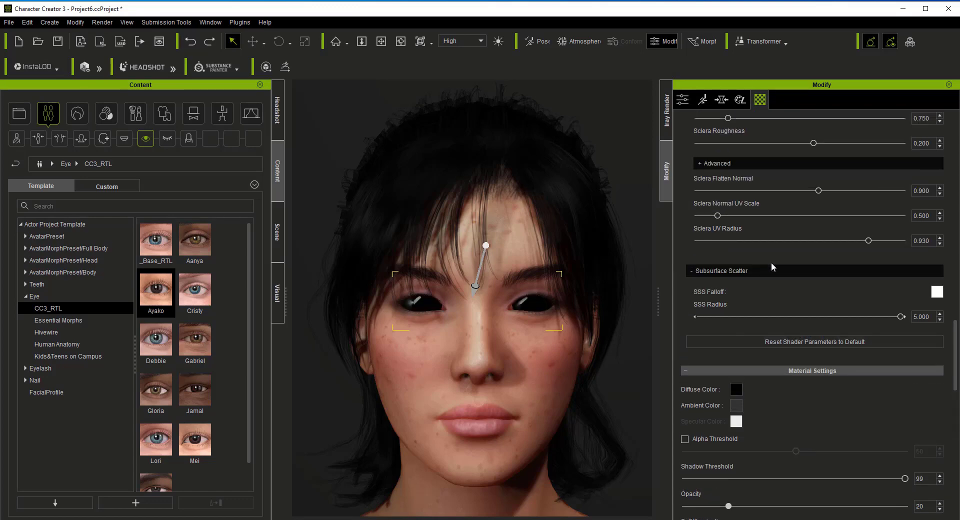
{"action": "scroll", "coordinate": [771, 267], "scroll_direction": "up", "scroll_amount": 1}
{"action": "mouse_move", "coordinate": [737, 209]}
{"action": "left_mouse_down"}
{"action": "mouse_move", "coordinate": [716, 209]}
{"action": "mouse_move", "coordinate": [736, 209]}
{"action": "left_mouse_up"}
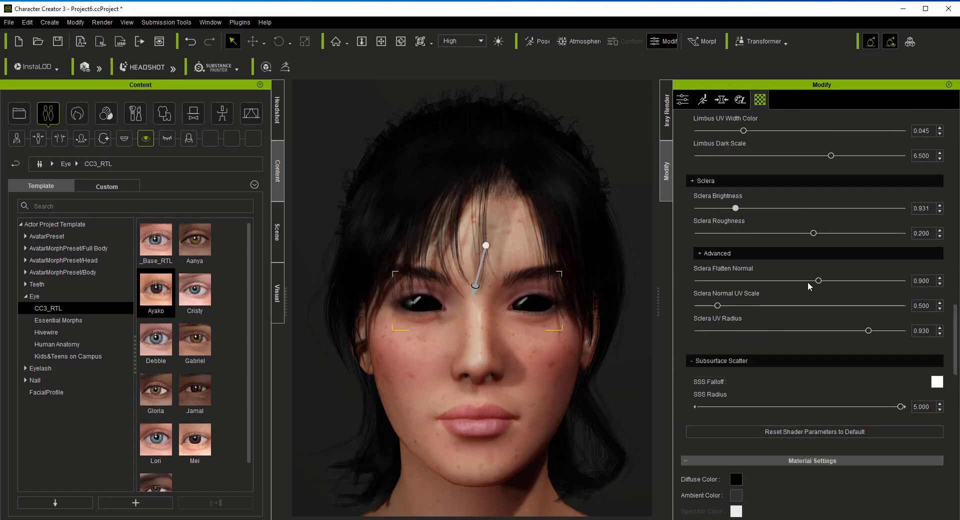
{"action": "scroll", "coordinate": [768, 346], "scroll_direction": "up", "scroll_amount": 3}
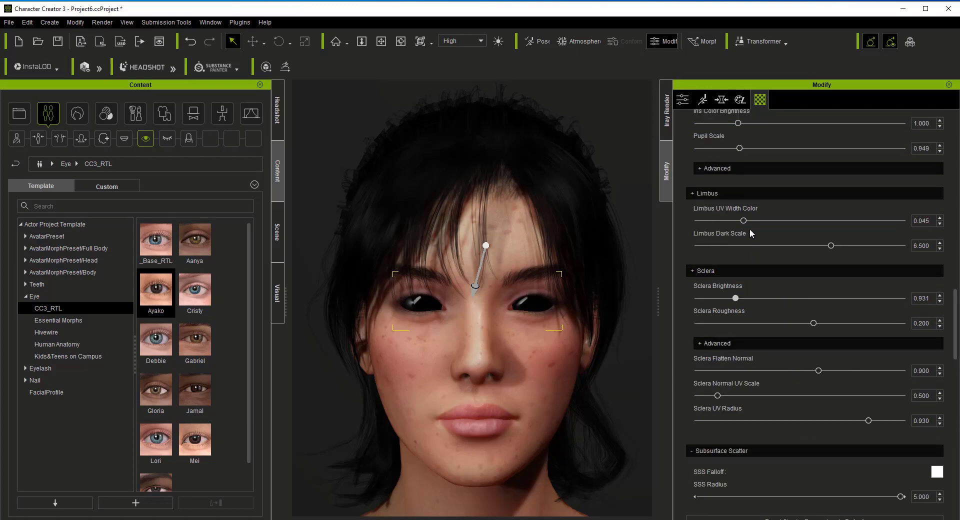
{"action": "left_click_drag", "start_coordinate": [716, 221], "coordinate": [767, 221]}
{"action": "mouse_move", "coordinate": [831, 246]}
{"action": "left_mouse_down"}
{"action": "mouse_move", "coordinate": [794, 246]}
{"action": "mouse_move", "coordinate": [831, 246]}
{"action": "left_mouse_up"}
{"action": "scroll", "coordinate": [822, 236], "scroll_direction": "up", "scroll_amount": 4}
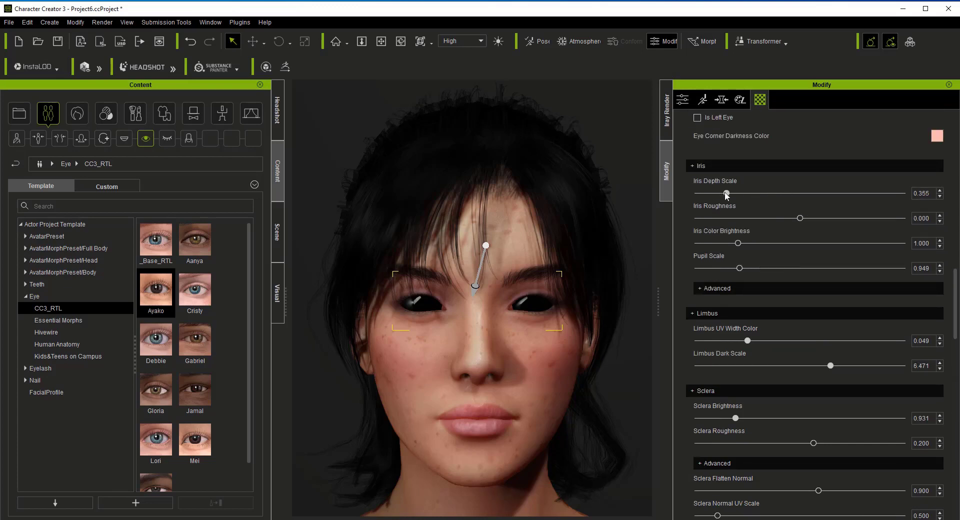
Step: Set the corneas' Iris Depth Scale to 0.950 and Base Color Blend Map Strength to 0.426
{"action": "left_click_drag", "start_coordinate": [727, 195], "coordinate": [785, 190]}
{"action": "scroll", "coordinate": [773, 205], "scroll_direction": "up", "scroll_amount": 6}
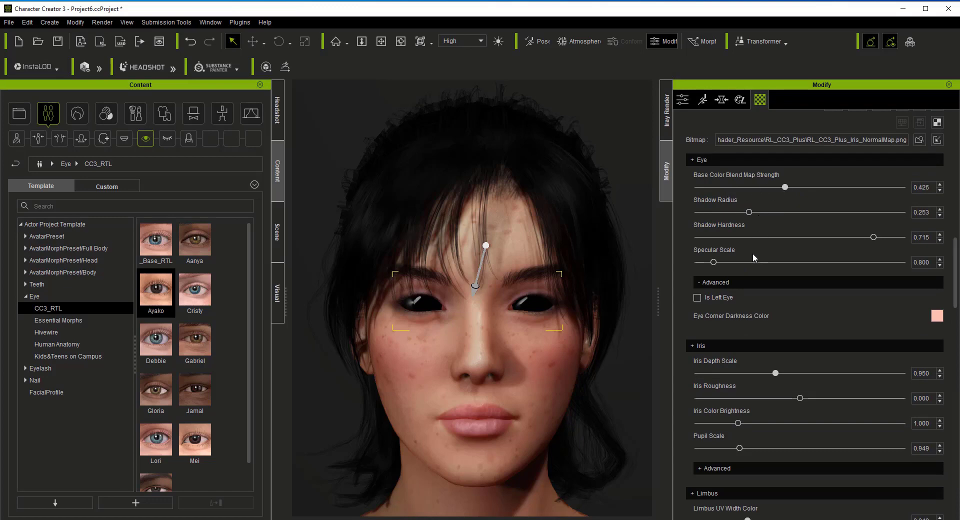
{"action": "scroll", "coordinate": [754, 258], "scroll_direction": "up", "scroll_amount": 3}
{"action": "scroll", "coordinate": [754, 257], "scroll_direction": "down", "scroll_amount": 9}
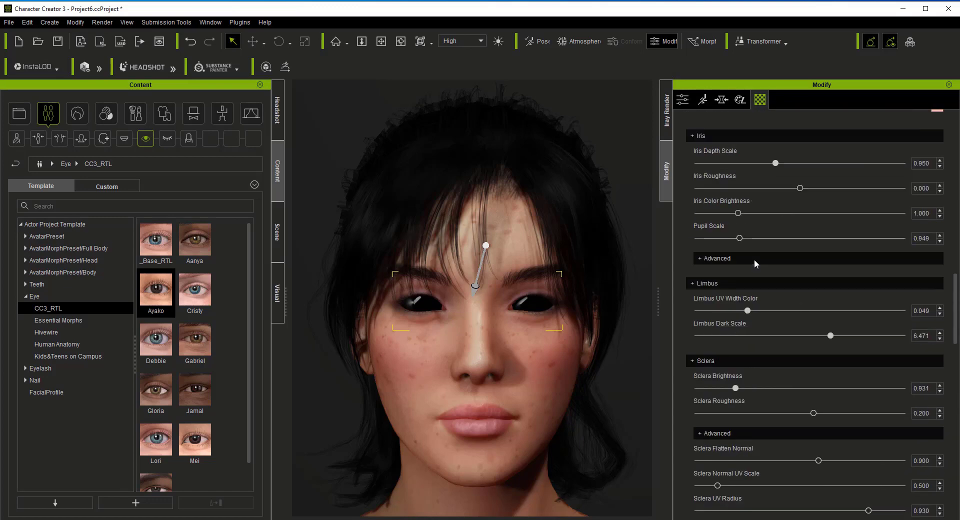
{"action": "scroll", "coordinate": [754, 259], "scroll_direction": "down", "scroll_amount": 5}
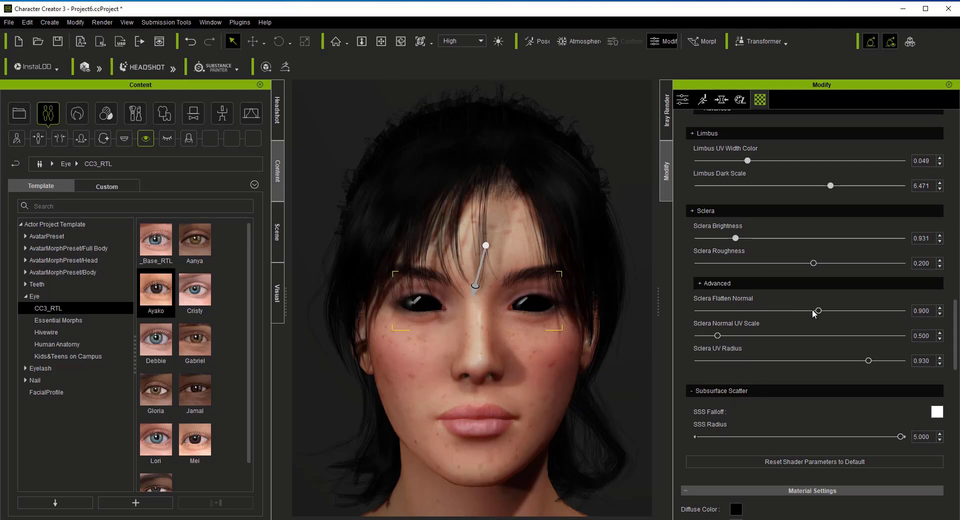
Step: Lower the corneas' Sclera Roughness to 0.132 and Limbus Dark Scale to 6.002
{"action": "mouse_move", "coordinate": [812, 263]}
{"action": "left_mouse_down"}
{"action": "mouse_move", "coordinate": [738, 263]}
{"action": "mouse_move", "coordinate": [809, 264]}
{"action": "left_mouse_up"}
{"action": "scroll", "coordinate": [782, 233], "scroll_direction": "up", "scroll_amount": 2}
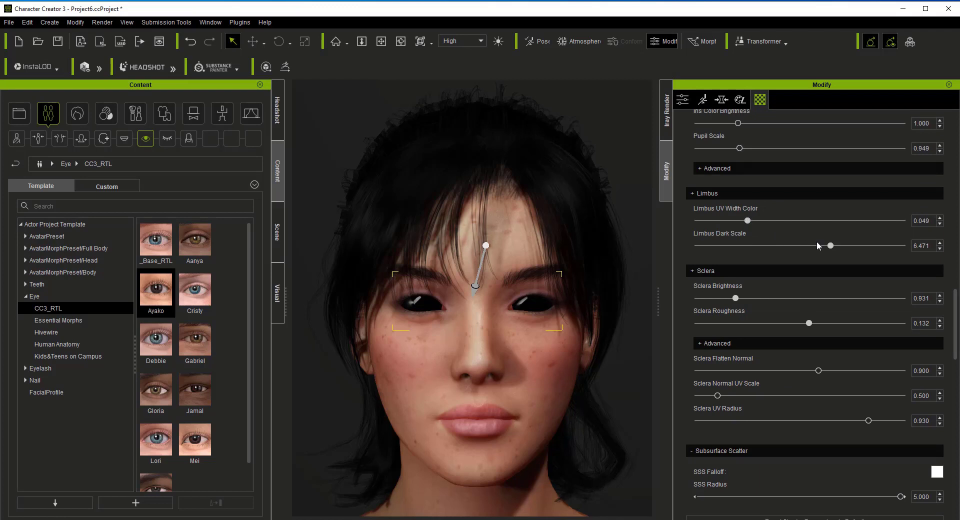
{"action": "left_click_drag", "start_coordinate": [827, 247], "coordinate": [816, 247]}
{"action": "scroll", "coordinate": [800, 235], "scroll_direction": "up", "scroll_amount": 3}
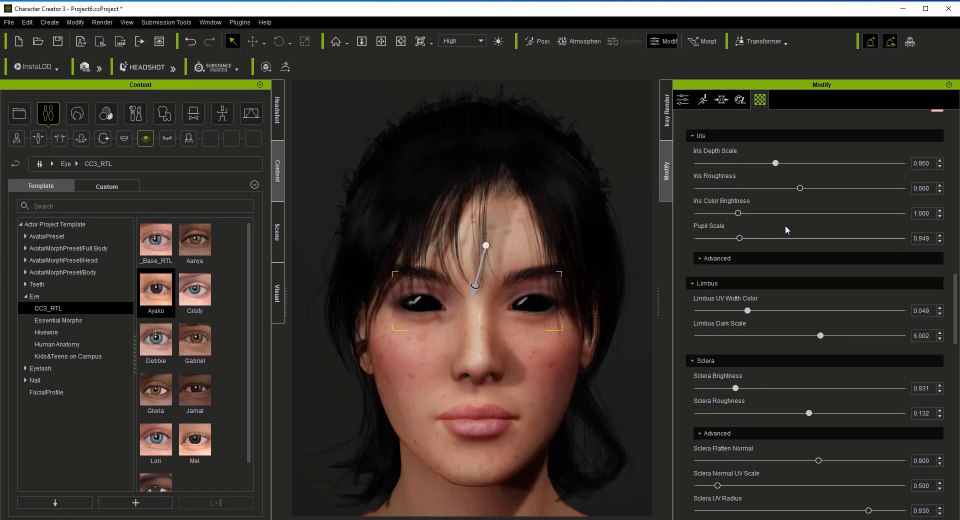
Step: Set the corneas' Iris Color Brightness to 0.993, Iris Roughness to 0.184, Pupil Scale to 0.950 and Iris Depth Scale to 0.846
{"action": "mouse_move", "coordinate": [738, 213]}
{"action": "left_mouse_down"}
{"action": "mouse_move", "coordinate": [755, 214]}
{"action": "mouse_move", "coordinate": [738, 213]}
{"action": "left_mouse_up"}
{"action": "mouse_move", "coordinate": [800, 188]}
{"action": "left_mouse_down"}
{"action": "mouse_move", "coordinate": [820, 189]}
{"action": "mouse_move", "coordinate": [812, 189]}
{"action": "left_mouse_up"}
{"action": "left_click_drag", "start_coordinate": [740, 238], "coordinate": [766, 253]}
{"action": "scroll", "coordinate": [775, 226], "scroll_direction": "up", "scroll_amount": 2}
{"action": "scroll", "coordinate": [775, 226], "scroll_direction": "up", "scroll_amount": 1}
{"action": "scroll", "coordinate": [782, 238], "scroll_direction": "up", "scroll_amount": 2}
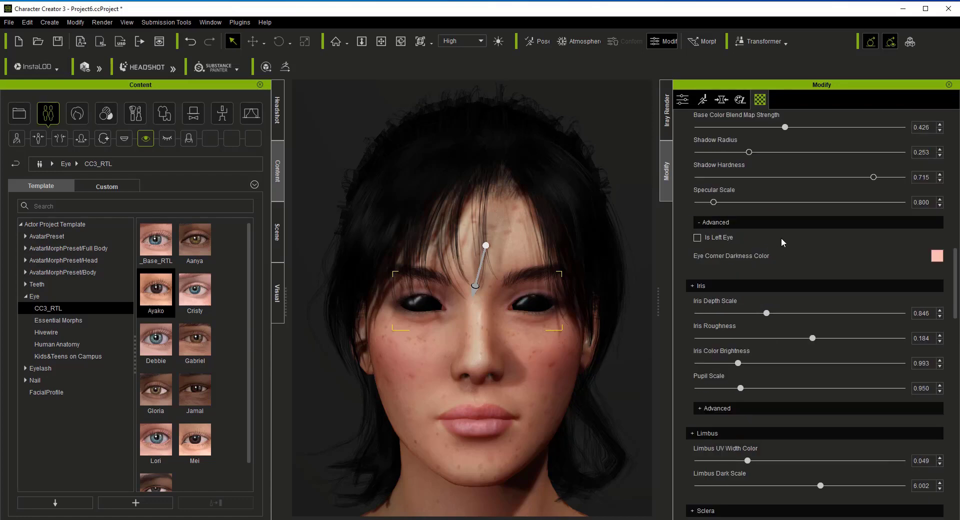
Step: Set the corneas' Specular Scale to 1.250, Base Color Blend Map Strength to 0.441, Shadow Radius to 0.230 and Shadow Hardness to 0.578
{"action": "left_click_drag", "start_coordinate": [721, 203], "coordinate": [736, 209]}
{"action": "scroll", "coordinate": [778, 250], "scroll_direction": "up", "scroll_amount": 4}
{"action": "mouse_move", "coordinate": [779, 249]}
{"action": "left_mouse_down"}
{"action": "mouse_move", "coordinate": [725, 249]}
{"action": "mouse_move", "coordinate": [788, 247]}
{"action": "left_mouse_up"}
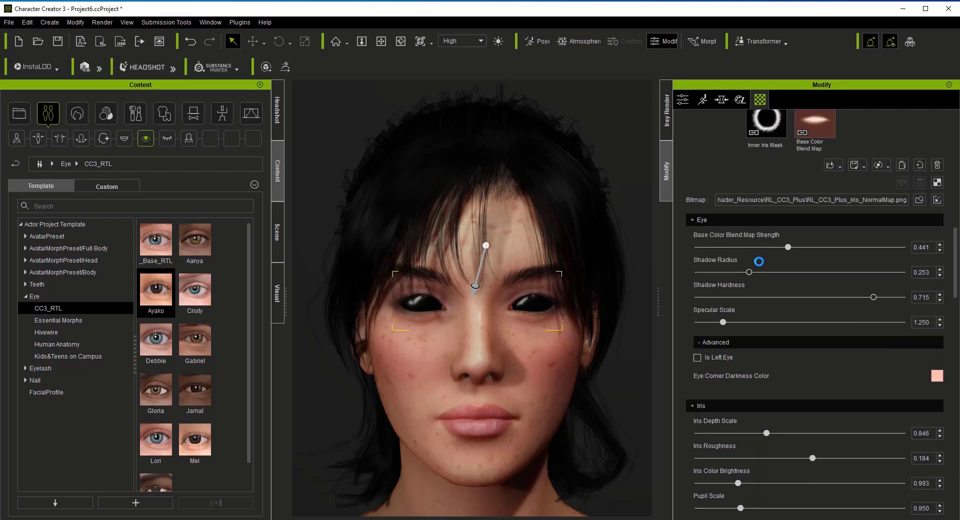
{"action": "mouse_move", "coordinate": [749, 272]}
{"action": "left_mouse_down"}
{"action": "mouse_move", "coordinate": [761, 273]}
{"action": "mouse_move", "coordinate": [744, 272]}
{"action": "left_mouse_up"}
{"action": "left_click_drag", "start_coordinate": [874, 297], "coordinate": [859, 298]}
Step: Set the diffuse color of the cornea materials to white (#ffffff)
{"action": "scroll", "coordinate": [849, 274], "scroll_direction": "up", "scroll_amount": 8}
{"action": "scroll", "coordinate": [750, 301], "scroll_direction": "up", "scroll_amount": 10}
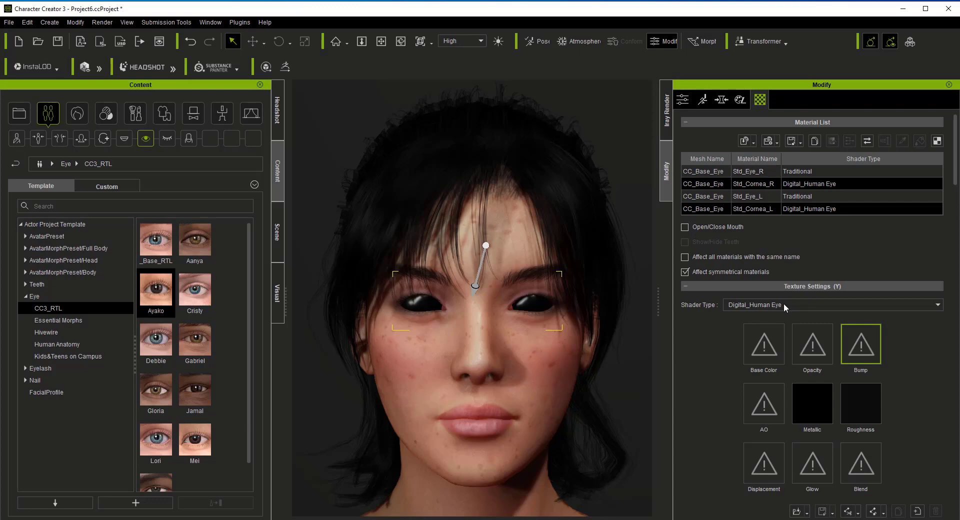
{"action": "scroll", "coordinate": [784, 311], "scroll_direction": "down", "scroll_amount": 15}
{"action": "scroll", "coordinate": [784, 319], "scroll_direction": "down", "scroll_amount": 15}
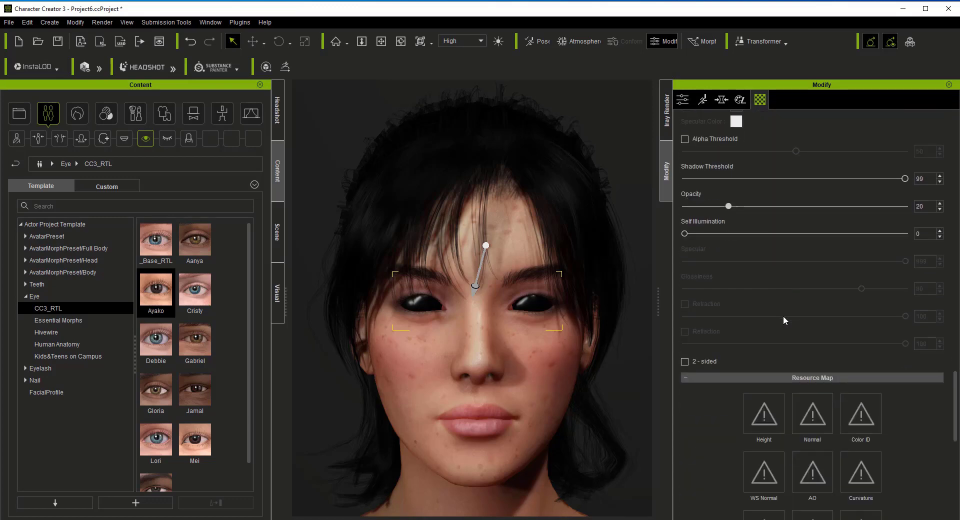
{"action": "scroll", "coordinate": [784, 320], "scroll_direction": "up", "scroll_amount": 10}
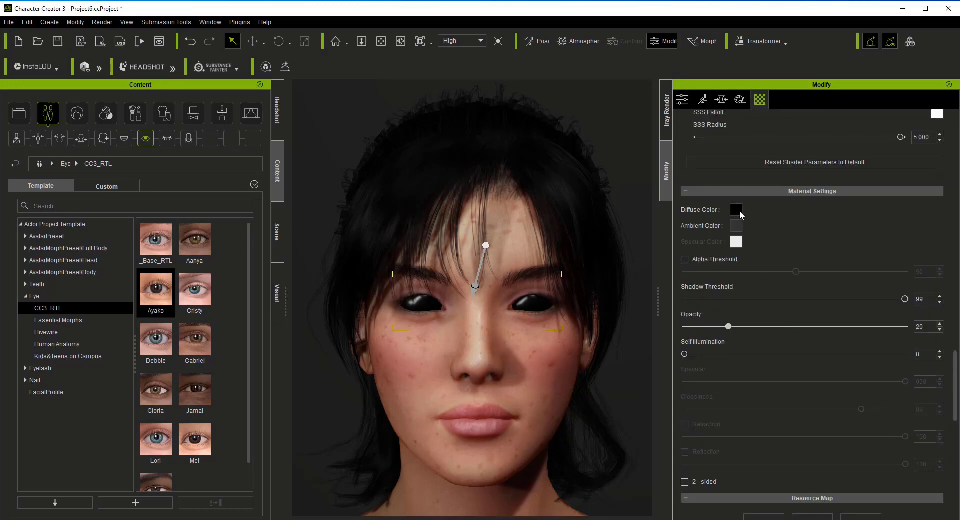
{"action": "left_click", "coordinate": [740, 212]}
{"action": "left_click_drag", "start_coordinate": [592, 247], "coordinate": [592, 176]}
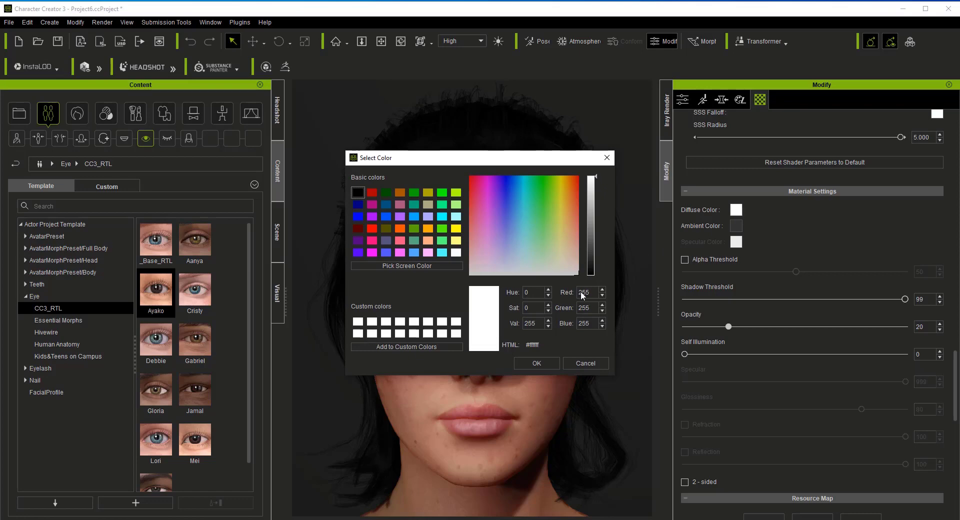
{"action": "left_click", "coordinate": [536, 363]}
Step: Set the corneas' Sclera Brightness to 0.809, Sclera Roughness to 0.022, Sclera Flatten Normal to 0.539 and Limbus UV Width Color to 0.055
{"action": "scroll", "coordinate": [910, 256], "scroll_direction": "up", "scroll_amount": 10}
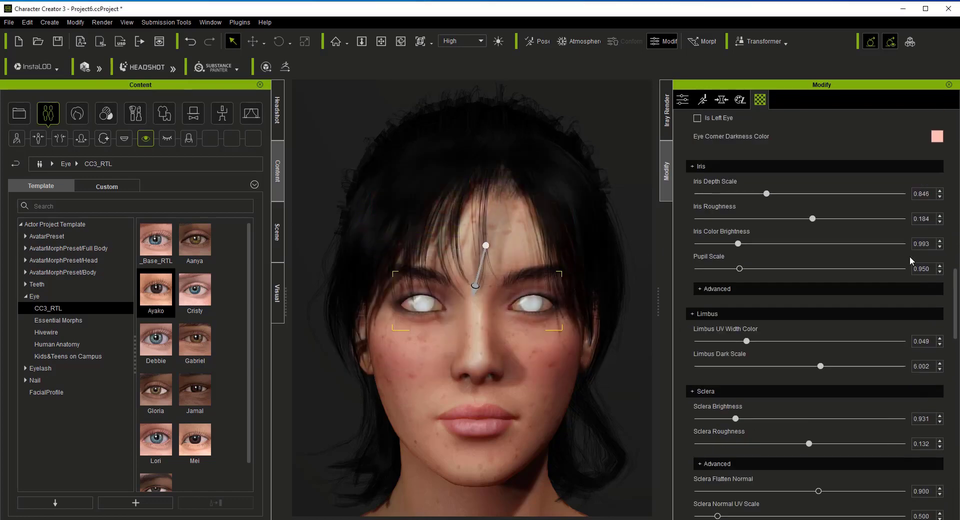
{"action": "scroll", "coordinate": [910, 256], "scroll_direction": "down", "scroll_amount": 3}
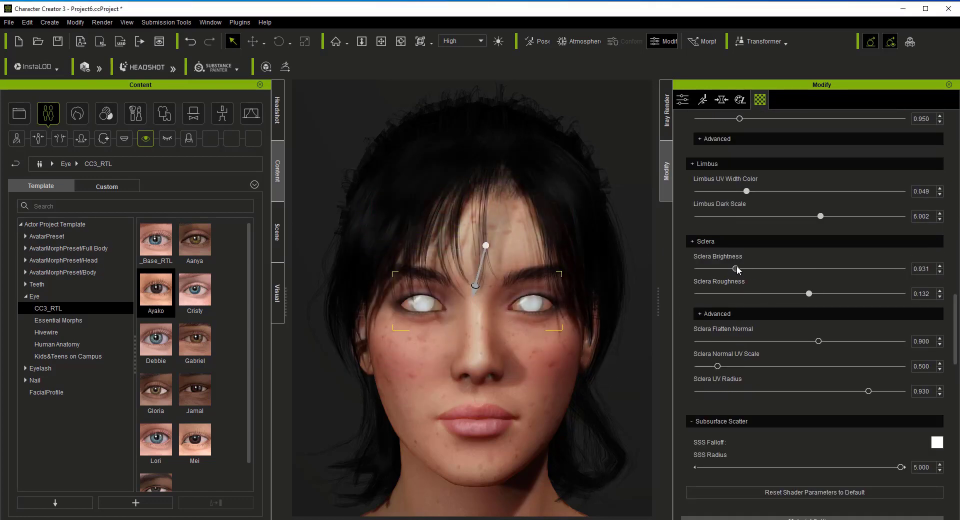
{"action": "mouse_move", "coordinate": [738, 270]}
{"action": "left_mouse_down"}
{"action": "mouse_move", "coordinate": [769, 270]}
{"action": "mouse_move", "coordinate": [726, 270]}
{"action": "left_mouse_up"}
{"action": "mouse_move", "coordinate": [810, 295]}
{"action": "left_mouse_down"}
{"action": "mouse_move", "coordinate": [799, 295]}
{"action": "mouse_move", "coordinate": [812, 299]}
{"action": "left_mouse_up"}
{"action": "mouse_move", "coordinate": [817, 342]}
{"action": "left_mouse_down"}
{"action": "mouse_move", "coordinate": [802, 340]}
{"action": "mouse_move", "coordinate": [812, 343]}
{"action": "left_mouse_up"}
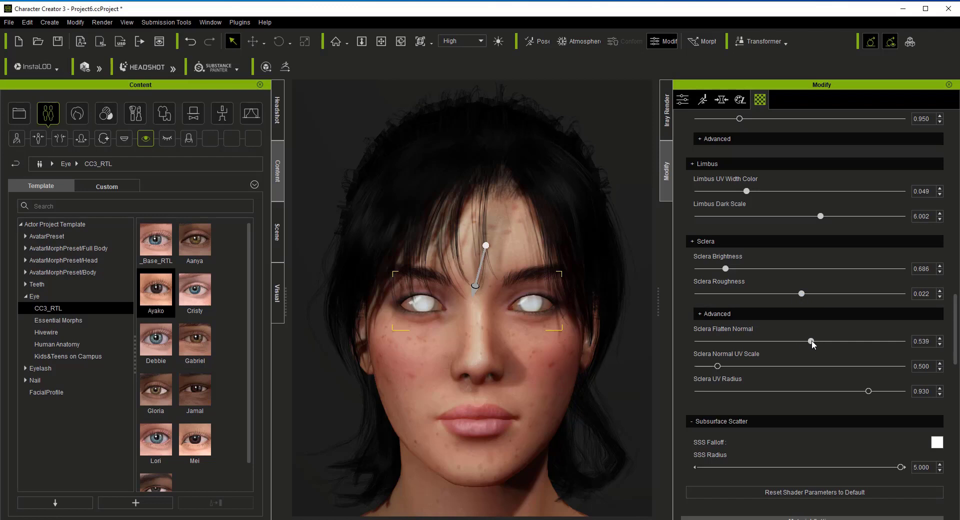
{"action": "mouse_move", "coordinate": [727, 269]}
{"action": "left_mouse_down"}
{"action": "mouse_move", "coordinate": [742, 269]}
{"action": "mouse_move", "coordinate": [731, 268]}
{"action": "left_mouse_up"}
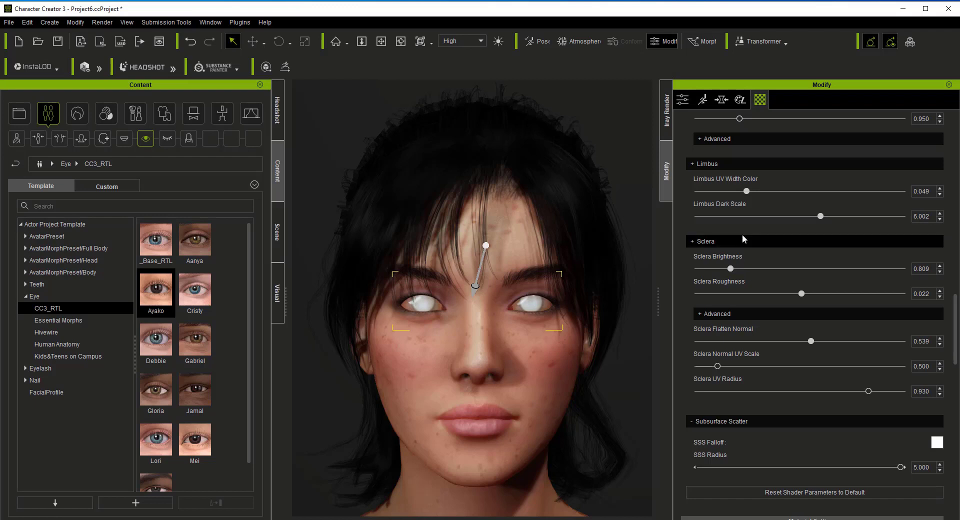
{"action": "mouse_move", "coordinate": [748, 195]}
{"action": "left_mouse_down"}
{"action": "mouse_move", "coordinate": [733, 195]}
{"action": "mouse_move", "coordinate": [755, 194]}
{"action": "left_mouse_up"}
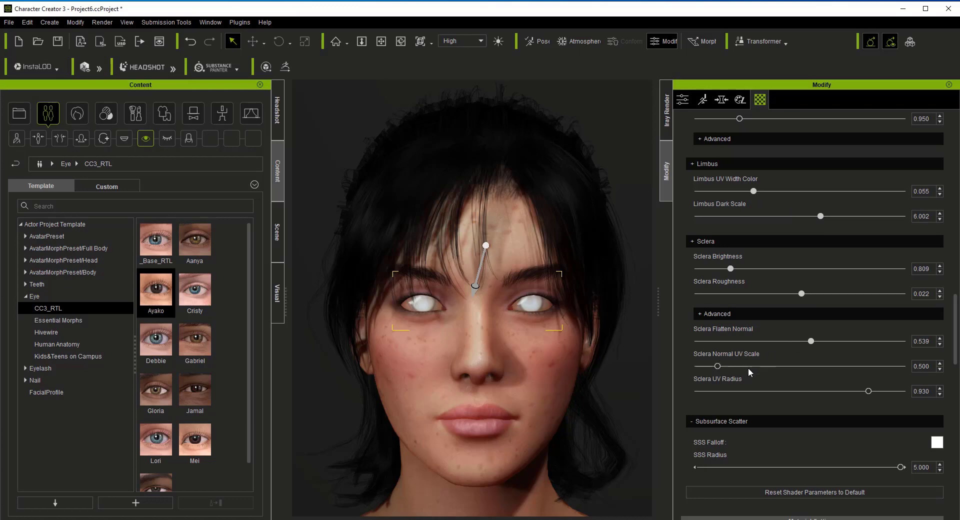
Step: Set Iris Roughness to 0.081, Iris Color Brightness to 1.017 and Iris Depth Scale to 0.803, and slightly raise Limbus UV Width Color and Sclera Brightness
{"action": "scroll", "coordinate": [755, 377], "scroll_direction": "up", "scroll_amount": 5}
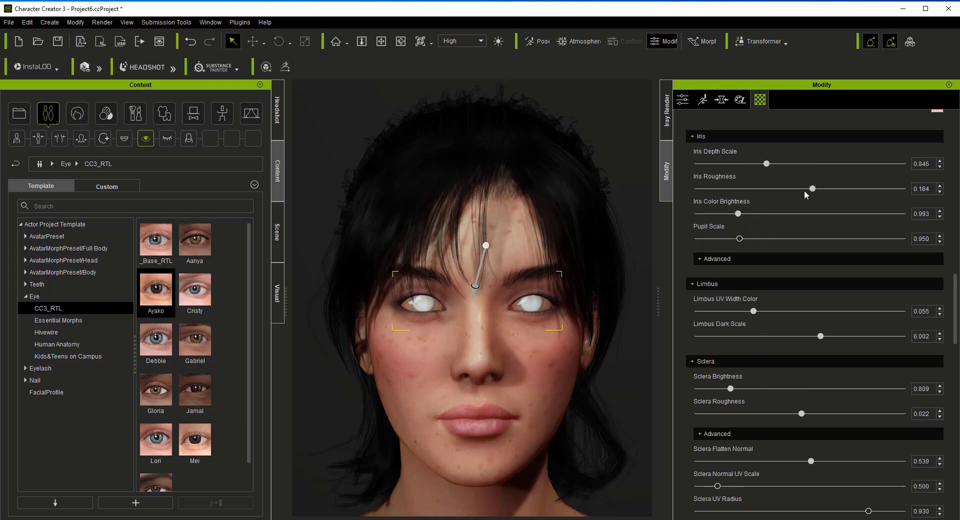
{"action": "mouse_move", "coordinate": [805, 190]}
{"action": "left_mouse_down"}
{"action": "mouse_move", "coordinate": [817, 191]}
{"action": "mouse_move", "coordinate": [805, 191]}
{"action": "left_mouse_up"}
{"action": "mouse_move", "coordinate": [738, 214]}
{"action": "left_mouse_down"}
{"action": "mouse_move", "coordinate": [701, 217]}
{"action": "mouse_move", "coordinate": [741, 220]}
{"action": "left_mouse_up"}
{"action": "mouse_move", "coordinate": [769, 167]}
{"action": "left_mouse_down"}
{"action": "mouse_move", "coordinate": [757, 165]}
{"action": "mouse_move", "coordinate": [765, 166]}
{"action": "left_mouse_up"}
{"action": "mouse_move", "coordinate": [757, 311]}
{"action": "left_mouse_down"}
{"action": "mouse_move", "coordinate": [769, 313]}
{"action": "mouse_move", "coordinate": [760, 312]}
{"action": "left_mouse_up"}
{"action": "mouse_move", "coordinate": [731, 390]}
{"action": "left_mouse_down"}
{"action": "mouse_move", "coordinate": [787, 391]}
{"action": "mouse_move", "coordinate": [740, 393]}
{"action": "left_mouse_up"}
{"action": "scroll", "coordinate": [842, 327], "scroll_direction": "up", "scroll_amount": 5}
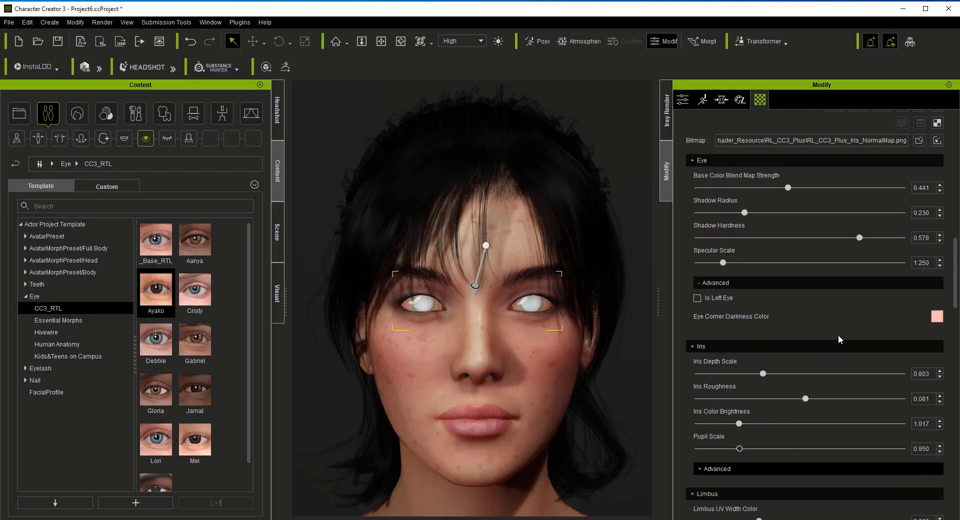
Step: Set Base Color Blend Map Strength to 0.478, Shadow Radius to 0.081 and Specular Scale to 0.637, and slightly raise Shadow Hardness
{"action": "scroll", "coordinate": [838, 336], "scroll_direction": "up", "scroll_amount": 2}
{"action": "left_click_drag", "start_coordinate": [788, 278], "coordinate": [799, 278]}
{"action": "left_click_drag", "start_coordinate": [749, 304], "coordinate": [710, 356]}
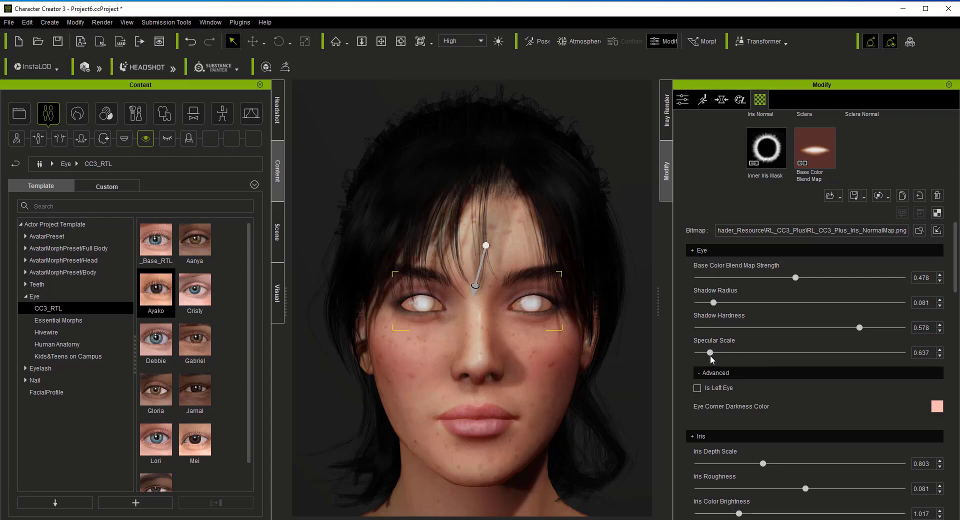
{"action": "mouse_move", "coordinate": [859, 329]}
{"action": "left_mouse_down"}
{"action": "mouse_move", "coordinate": [823, 330]}
{"action": "mouse_move", "coordinate": [867, 337]}
{"action": "left_mouse_up"}
{"action": "scroll", "coordinate": [874, 256], "scroll_direction": "up", "scroll_amount": 10}
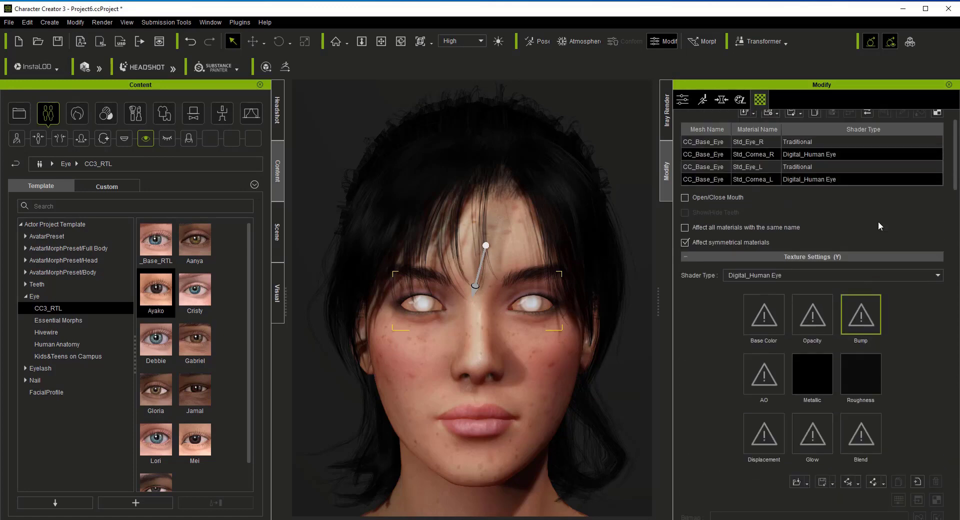
Step: Try to copy the Std_Eye_R bump texture into the Base Color slot of Std_Cornea_R
{"action": "scroll", "coordinate": [879, 226], "scroll_direction": "up", "scroll_amount": 1}
{"action": "left_click", "coordinate": [772, 173]}
{"action": "scroll", "coordinate": [920, 410], "scroll_direction": "down", "scroll_amount": 3}
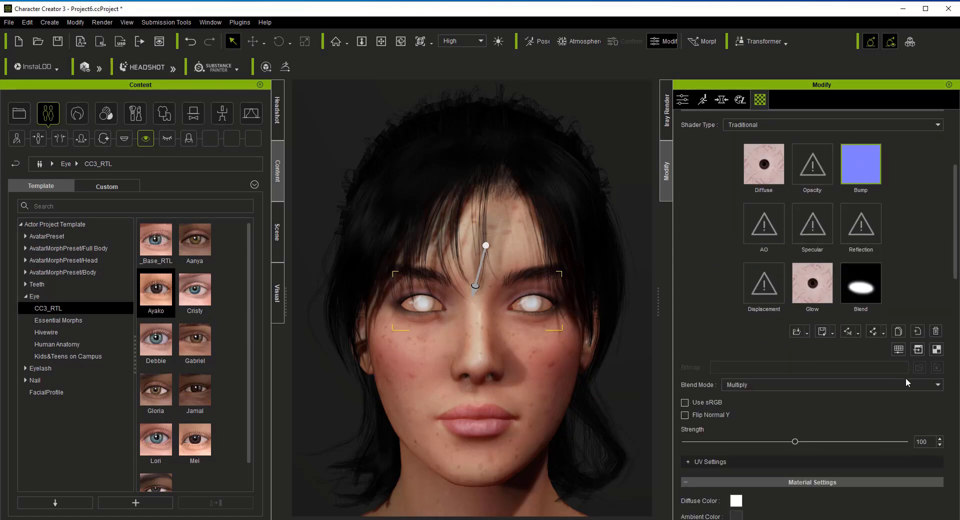
{"action": "scroll", "coordinate": [906, 313], "scroll_direction": "up", "scroll_amount": 3}
{"action": "left_click", "coordinate": [779, 207]}
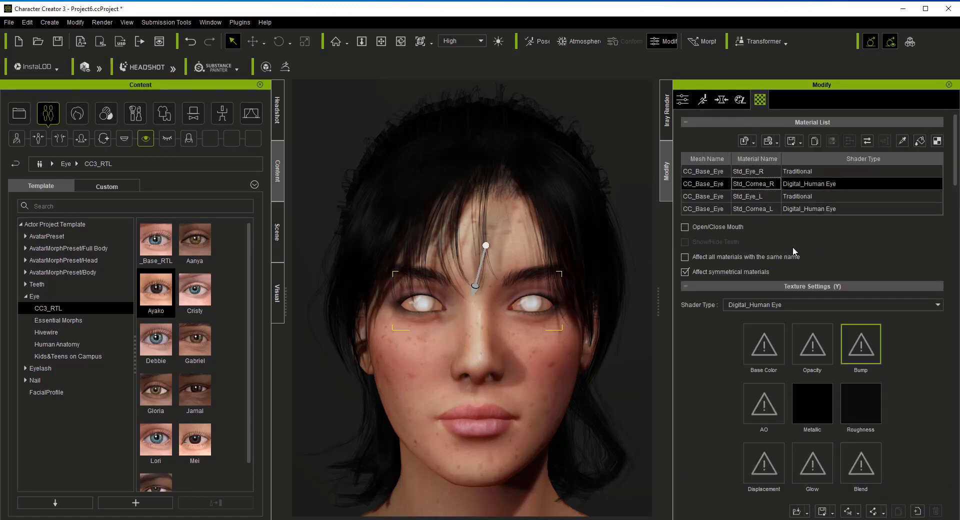
{"action": "scroll", "coordinate": [868, 235], "scroll_direction": "down", "scroll_amount": 3}
{"action": "left_click", "coordinate": [916, 361]}
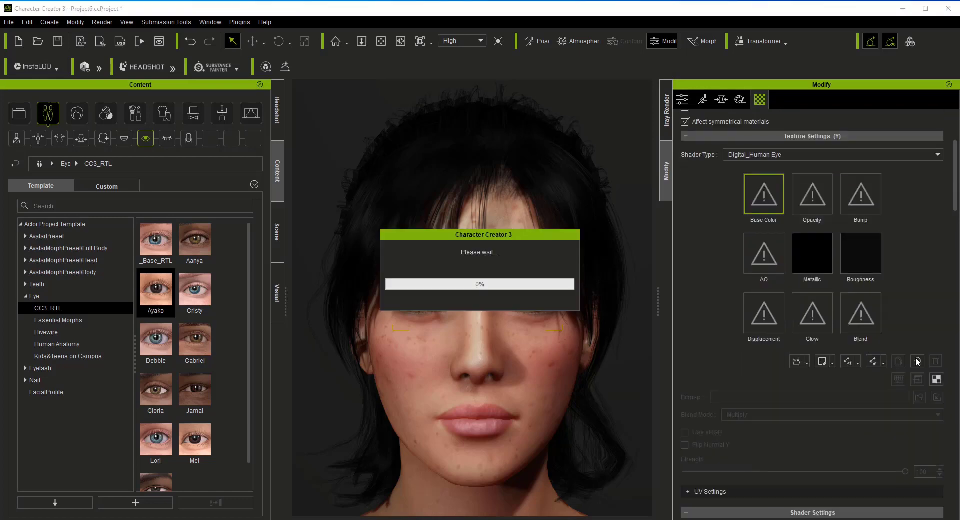
{"action": "scroll", "coordinate": [905, 306], "scroll_direction": "up", "scroll_amount": 3}
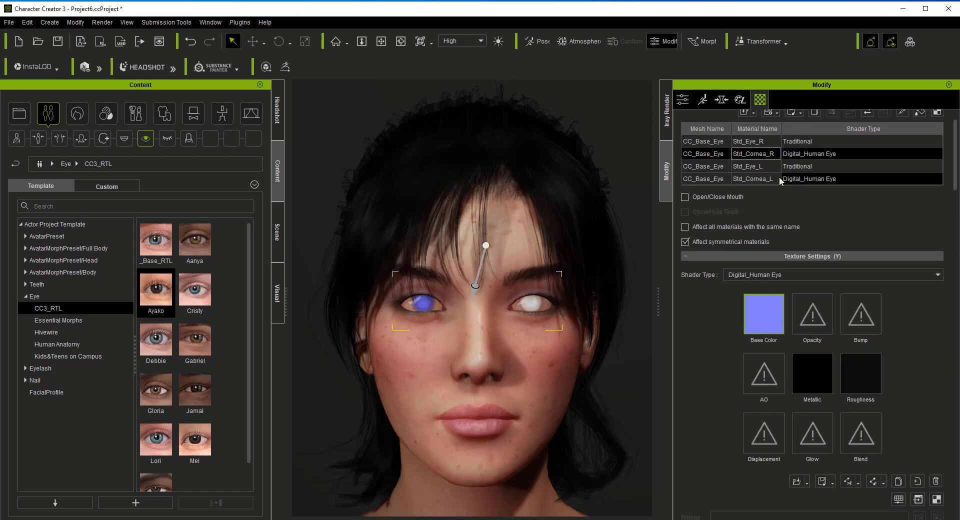
Step: Copy the Std_Eye_R Diffuse texture into the Base Color slot of Std_Cornea_R
{"action": "left_click", "coordinate": [760, 144]}
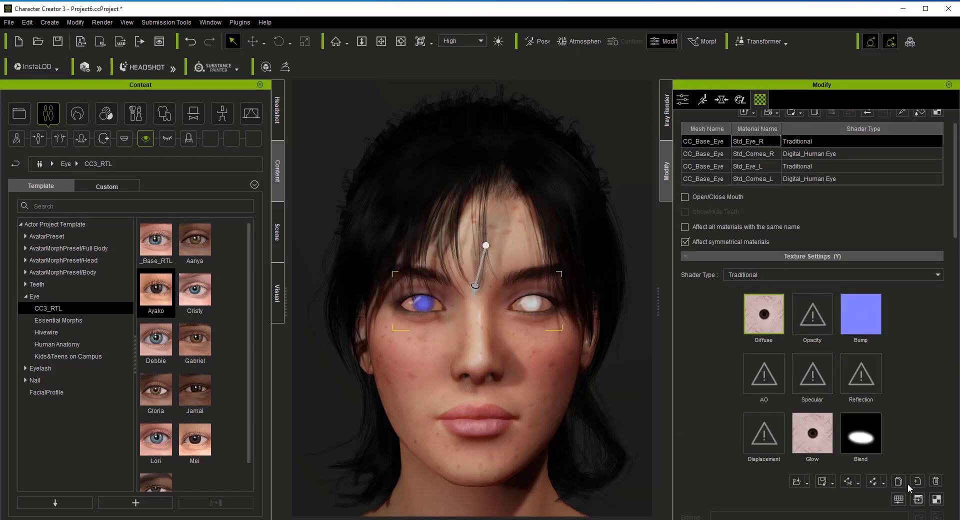
{"action": "left_click", "coordinate": [746, 157]}
{"action": "scroll", "coordinate": [818, 350], "scroll_direction": "down", "scroll_amount": 4}
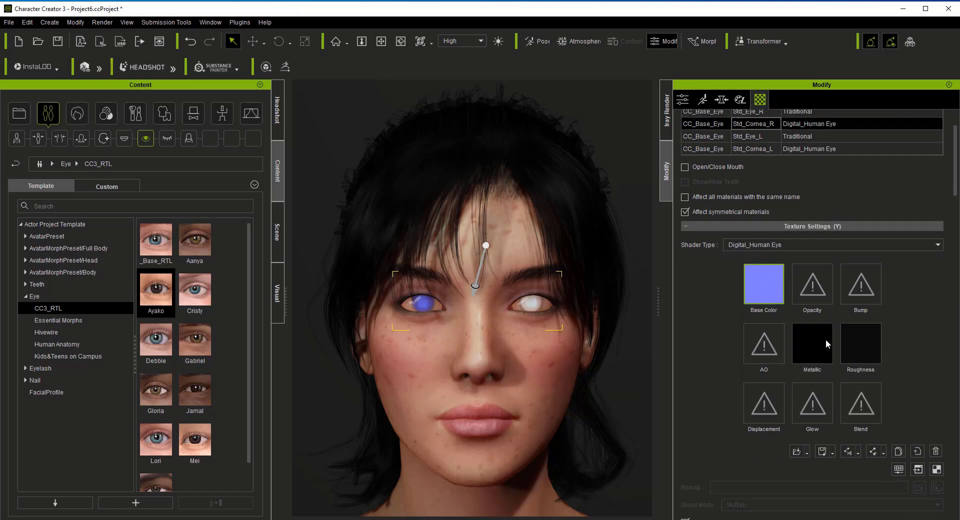
{"action": "left_click", "coordinate": [918, 362]}
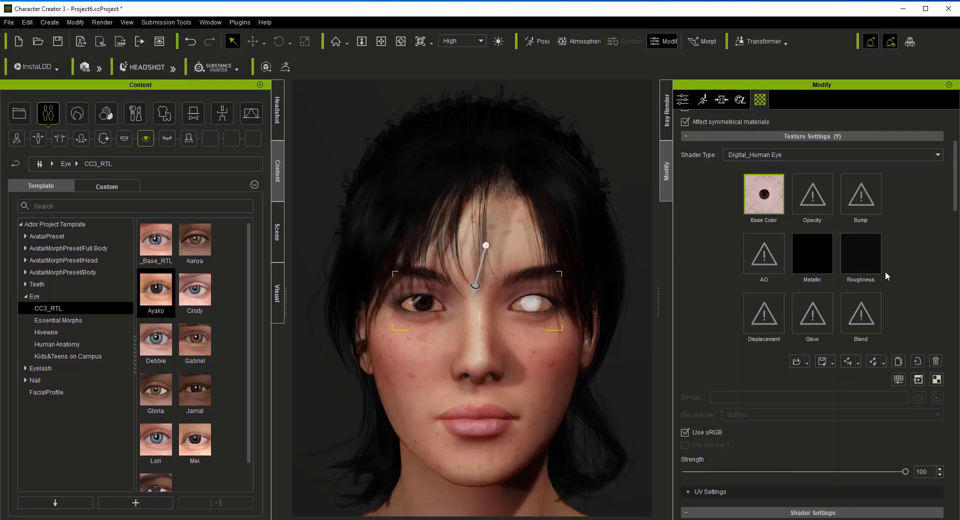
Step: Paste the same copied diffuse texture into the Base Color slot of Std_Cornea_L
{"action": "scroll", "coordinate": [885, 271], "scroll_direction": "up", "scroll_amount": 2}
{"action": "scroll", "coordinate": [770, 159], "scroll_direction": "up", "scroll_amount": 2}
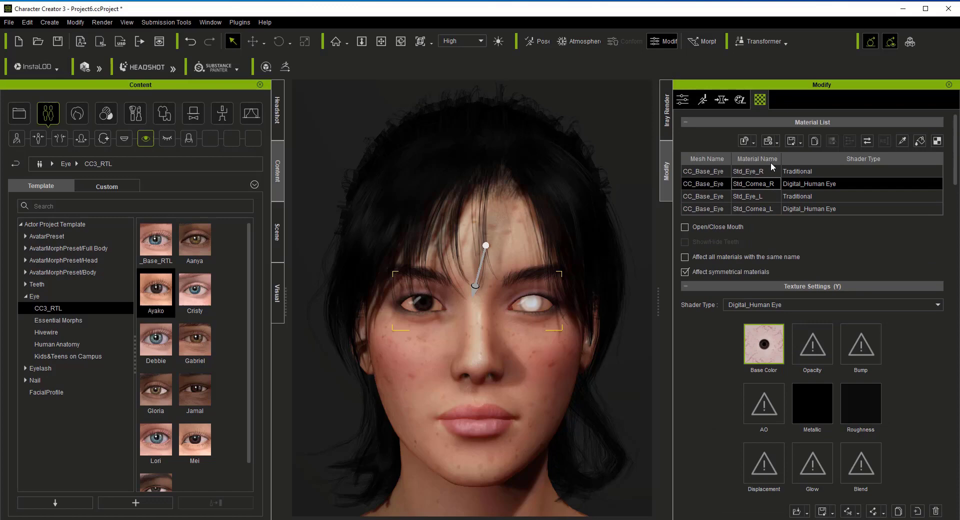
{"action": "left_click", "coordinate": [750, 208]}
{"action": "scroll", "coordinate": [884, 313], "scroll_direction": "down", "scroll_amount": 4}
{"action": "left_click", "coordinate": [917, 332]}
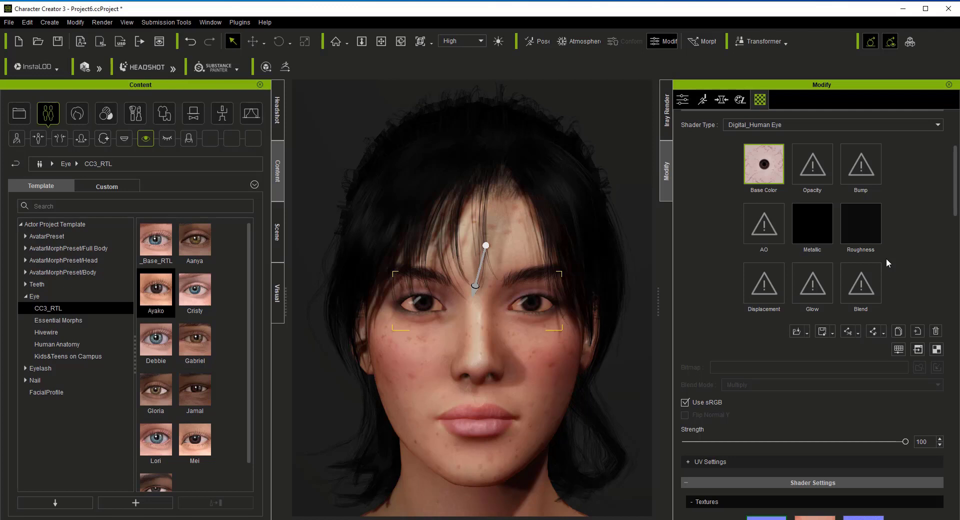
Step: Select both cornea materials and set their Base Color Blend Map Strength to 0.515
{"action": "scroll", "coordinate": [887, 250], "scroll_direction": "up", "scroll_amount": 2}
{"action": "scroll", "coordinate": [817, 295], "scroll_direction": "down", "scroll_amount": 5}
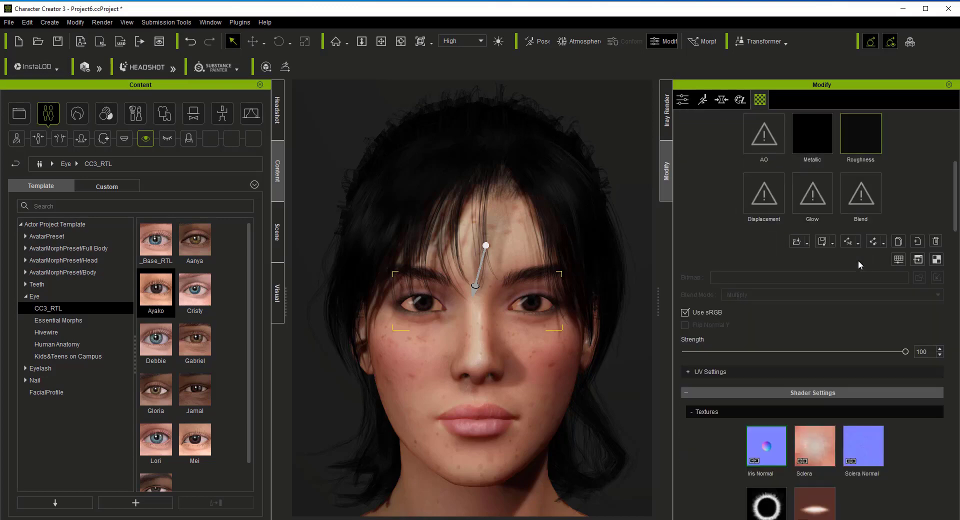
{"action": "scroll", "coordinate": [859, 260], "scroll_direction": "up", "scroll_amount": 6}
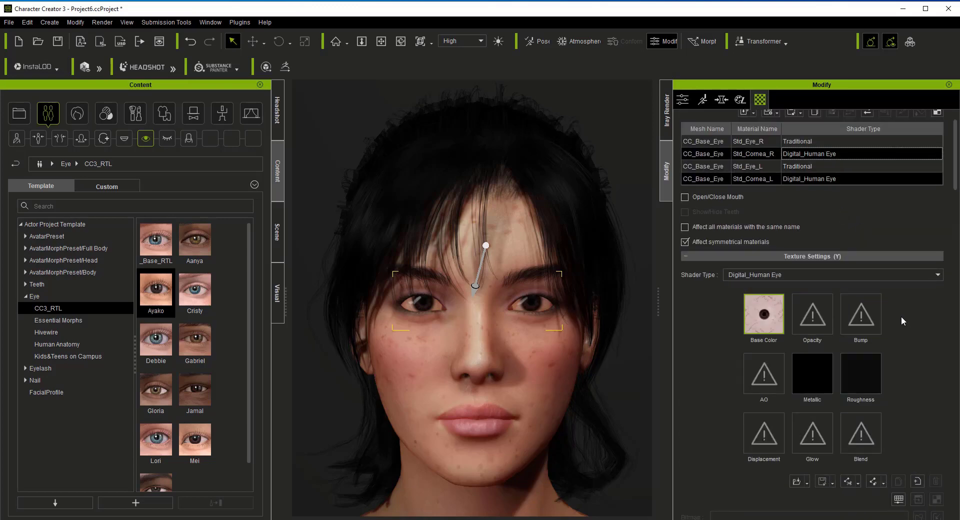
{"action": "scroll", "coordinate": [901, 328], "scroll_direction": "down", "scroll_amount": 6}
{"action": "scroll", "coordinate": [900, 329], "scroll_direction": "down", "scroll_amount": 5}
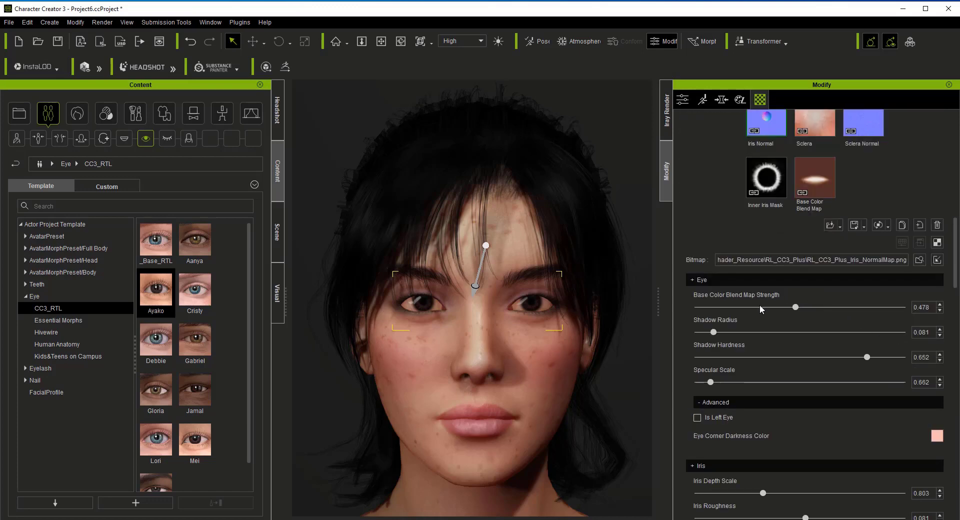
{"action": "mouse_move", "coordinate": [796, 309]}
{"action": "left_mouse_down"}
{"action": "mouse_move", "coordinate": [778, 309]}
{"action": "mouse_move", "coordinate": [814, 309]}
{"action": "mouse_move", "coordinate": [804, 309]}
{"action": "left_mouse_up"}
Step: For Std_Eye_R and Std_Eye_L, set Shadow Threshold to 2, lower the GI Alpha Threshold and raise the Glow/Self-Illumination Scale
{"action": "scroll", "coordinate": [876, 249], "scroll_direction": "up", "scroll_amount": 1}
{"action": "scroll", "coordinate": [875, 249], "scroll_direction": "up", "scroll_amount": 6}
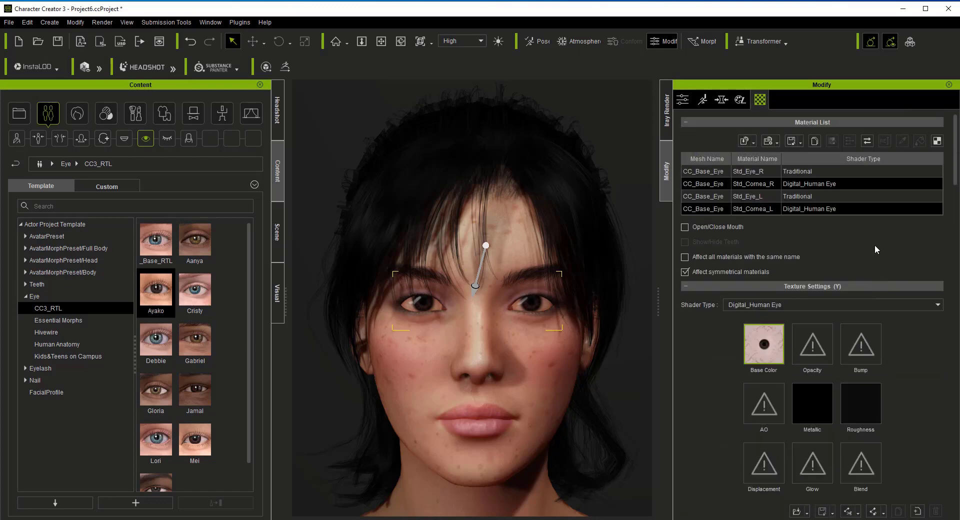
{"action": "left_click", "coordinate": [812, 196]}
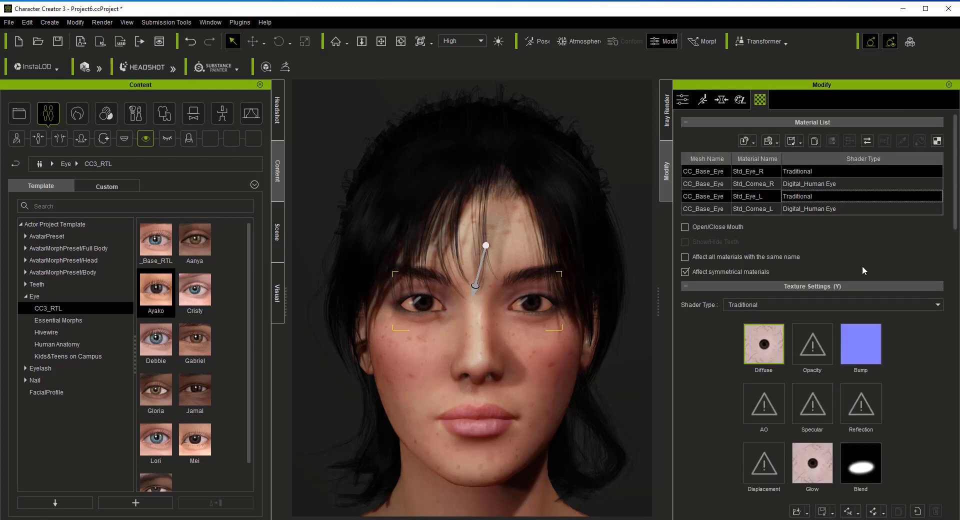
{"action": "scroll", "coordinate": [862, 265], "scroll_direction": "down", "scroll_amount": 6}
{"action": "scroll", "coordinate": [883, 344], "scroll_direction": "down", "scroll_amount": 1}
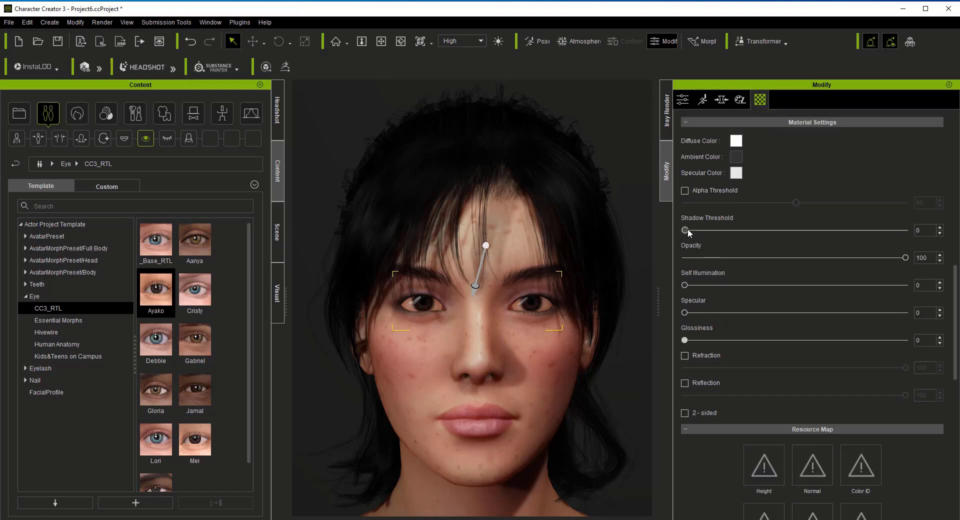
{"action": "mouse_move", "coordinate": [687, 231]}
{"action": "left_mouse_down"}
{"action": "mouse_move", "coordinate": [810, 230]}
{"action": "mouse_move", "coordinate": [704, 230]}
{"action": "left_mouse_up"}
{"action": "scroll", "coordinate": [804, 326], "scroll_direction": "down", "scroll_amount": 10}
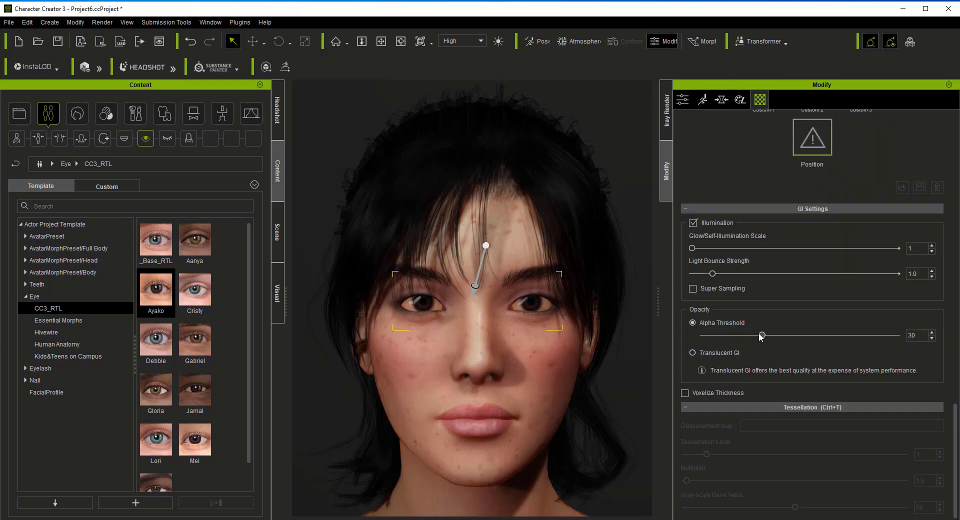
{"action": "left_click_drag", "start_coordinate": [763, 334], "coordinate": [746, 332]}
{"action": "left_click_drag", "start_coordinate": [693, 248], "coordinate": [799, 249]}
{"action": "scroll", "coordinate": [820, 256], "scroll_direction": "up", "scroll_amount": 10}
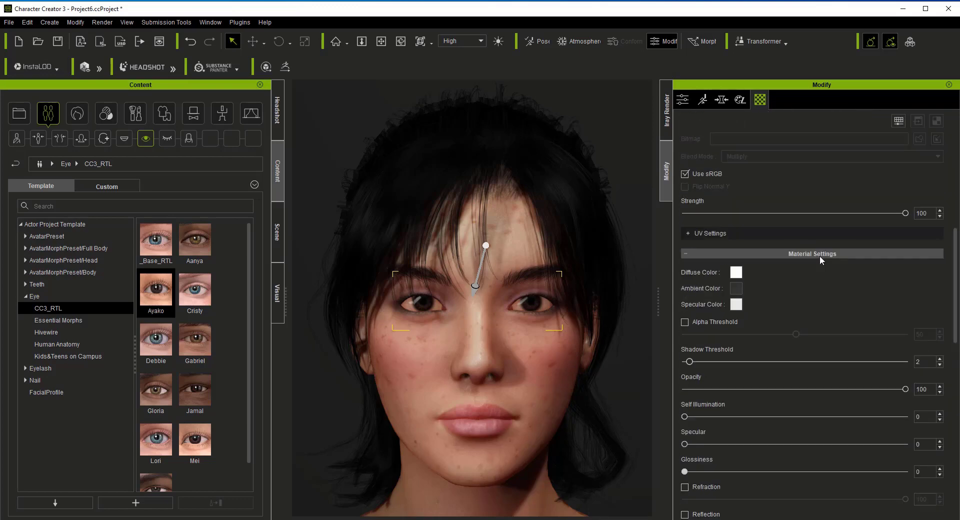
Step: Select both cornea materials and set their Base Color Blend Map Strength to 0.446
{"action": "left_click", "coordinate": [804, 184]}
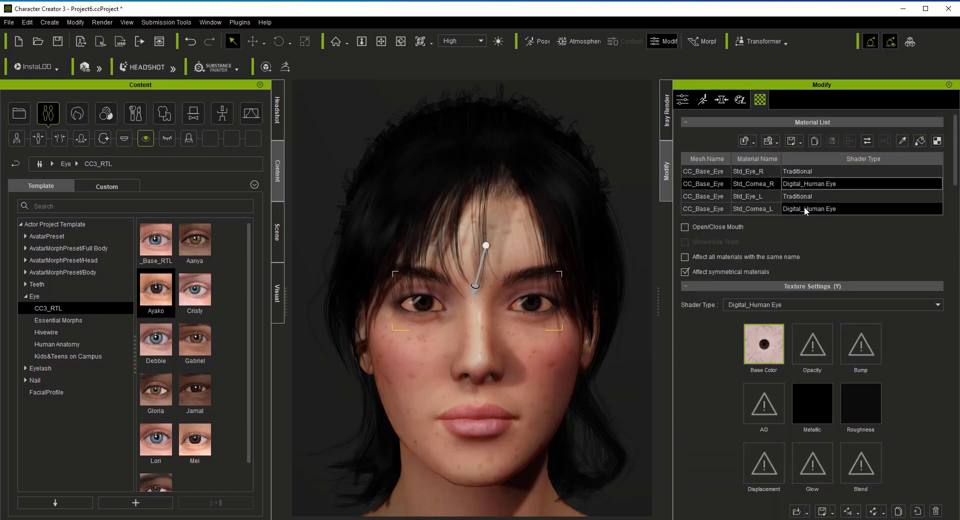
{"action": "scroll", "coordinate": [859, 341], "scroll_direction": "down", "scroll_amount": 3}
{"action": "scroll", "coordinate": [859, 340], "scroll_direction": "down", "scroll_amount": 3}
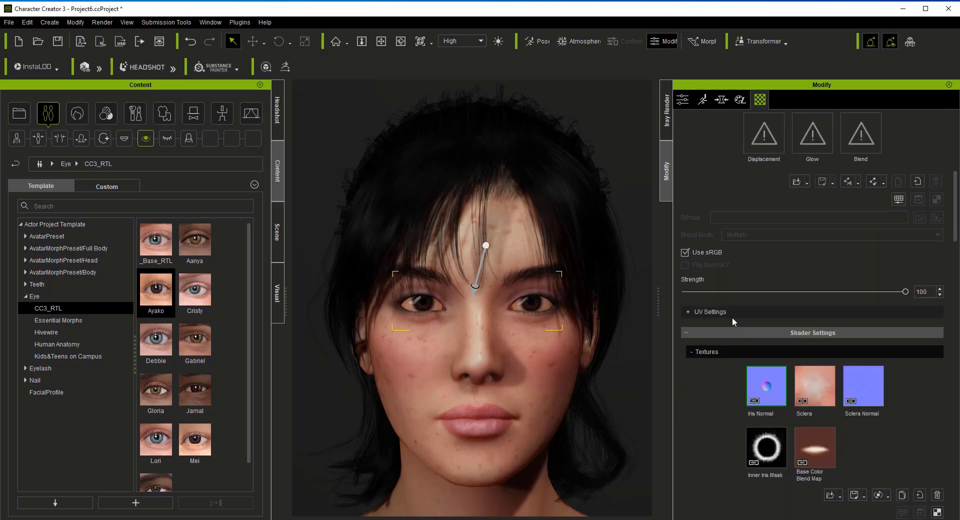
{"action": "scroll", "coordinate": [732, 317], "scroll_direction": "down", "scroll_amount": 5}
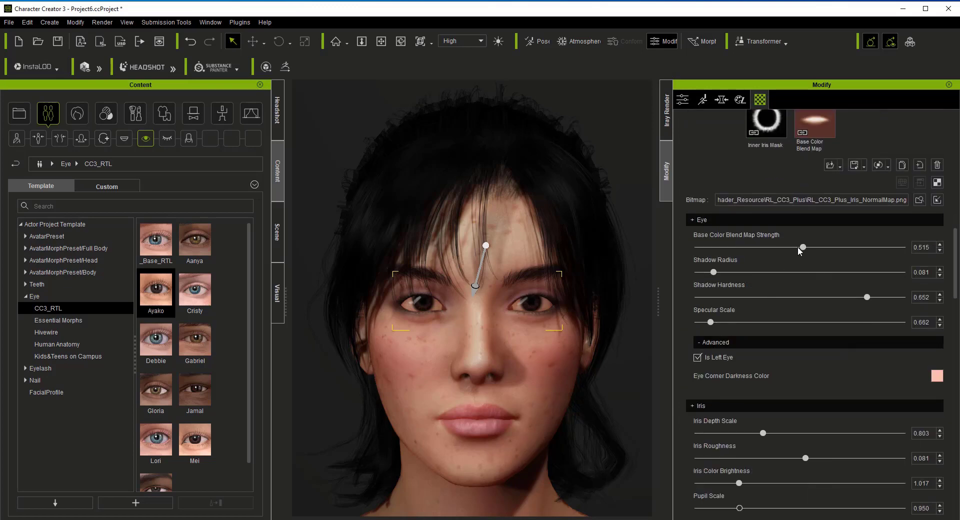
{"action": "mouse_move", "coordinate": [799, 251]}
{"action": "left_mouse_down"}
{"action": "mouse_move", "coordinate": [741, 251]}
{"action": "mouse_move", "coordinate": [796, 252]}
{"action": "left_mouse_up"}
Step: Set the corneas' Limbus UV Width Color to 0.049 and Limbus Dark Scale to 5.098
{"action": "scroll", "coordinate": [788, 363], "scroll_direction": "down", "scroll_amount": 3}
{"action": "scroll", "coordinate": [788, 363], "scroll_direction": "down", "scroll_amount": 3}
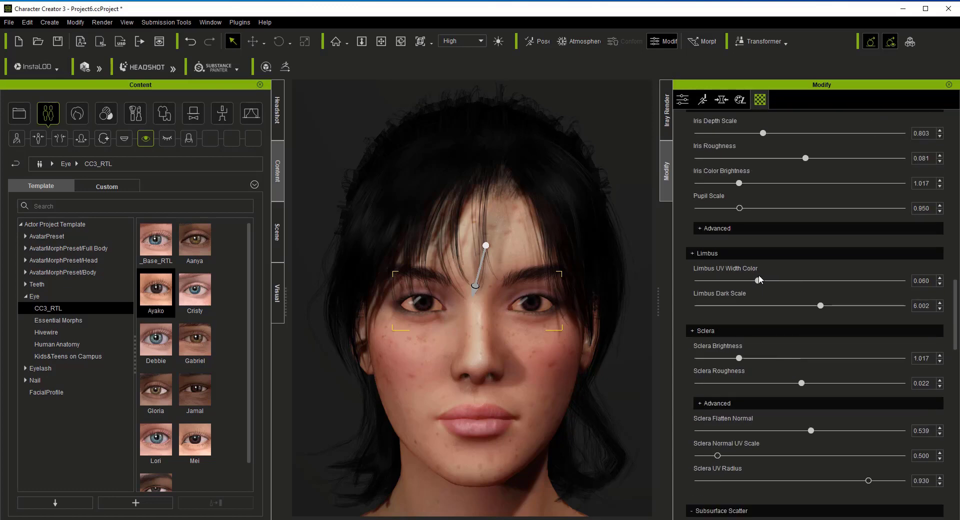
{"action": "mouse_move", "coordinate": [760, 279]}
{"action": "left_mouse_down"}
{"action": "mouse_move", "coordinate": [725, 279]}
{"action": "mouse_move", "coordinate": [767, 283]}
{"action": "mouse_move", "coordinate": [749, 280]}
{"action": "left_mouse_up"}
{"action": "mouse_move", "coordinate": [819, 306]}
{"action": "left_mouse_down"}
{"action": "mouse_move", "coordinate": [775, 308]}
{"action": "mouse_move", "coordinate": [858, 307]}
{"action": "mouse_move", "coordinate": [804, 309]}
{"action": "left_mouse_up"}
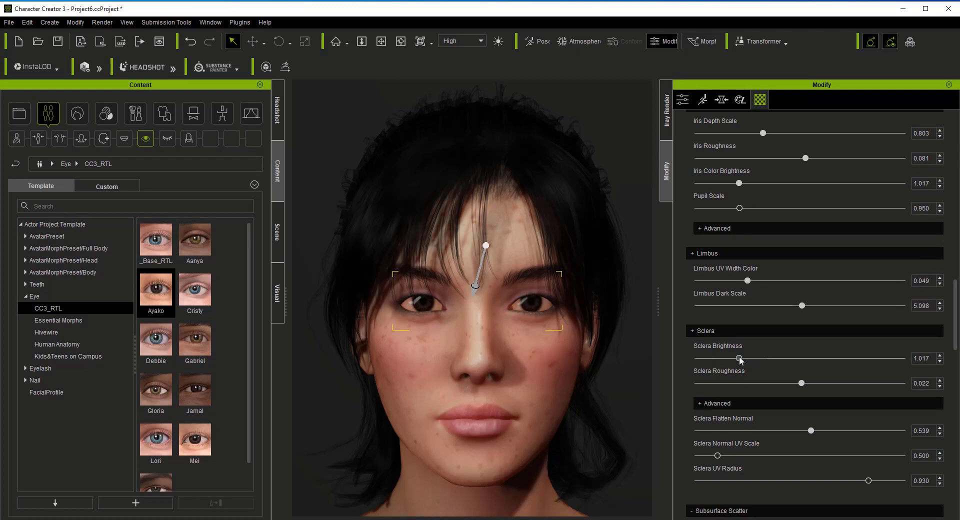
Step: Set the corneas' Sclera Brightness to 1.250, Sclera Roughness to -0.353 and Sclera Flatten Normal to -0.697
{"action": "mouse_move", "coordinate": [741, 360]}
{"action": "left_mouse_down"}
{"action": "mouse_move", "coordinate": [830, 359]}
{"action": "mouse_move", "coordinate": [740, 360]}
{"action": "mouse_move", "coordinate": [749, 360]}
{"action": "left_mouse_up"}
{"action": "left_click_drag", "start_coordinate": [802, 384], "coordinate": [777, 390]}
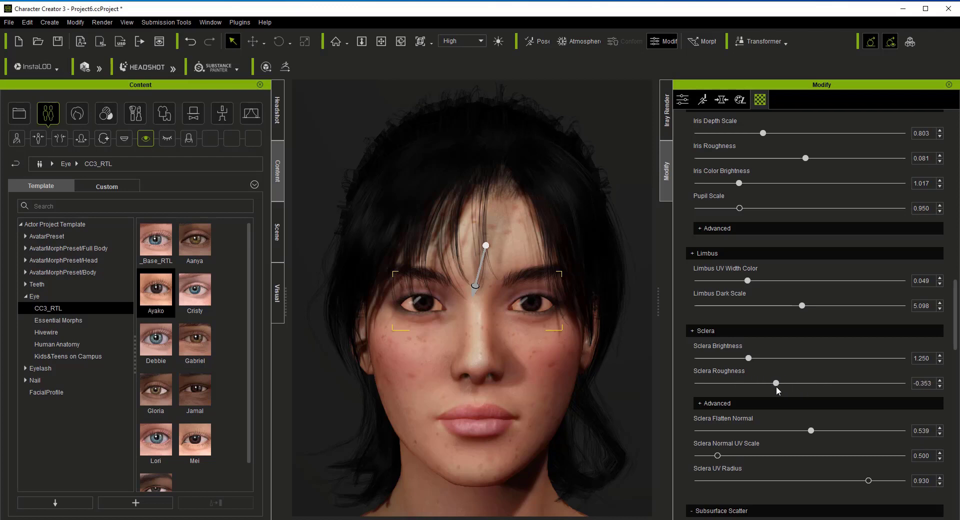
{"action": "left_click_drag", "start_coordinate": [812, 432], "coordinate": [790, 436]}
{"action": "scroll", "coordinate": [783, 455], "scroll_direction": "down", "scroll_amount": 3}
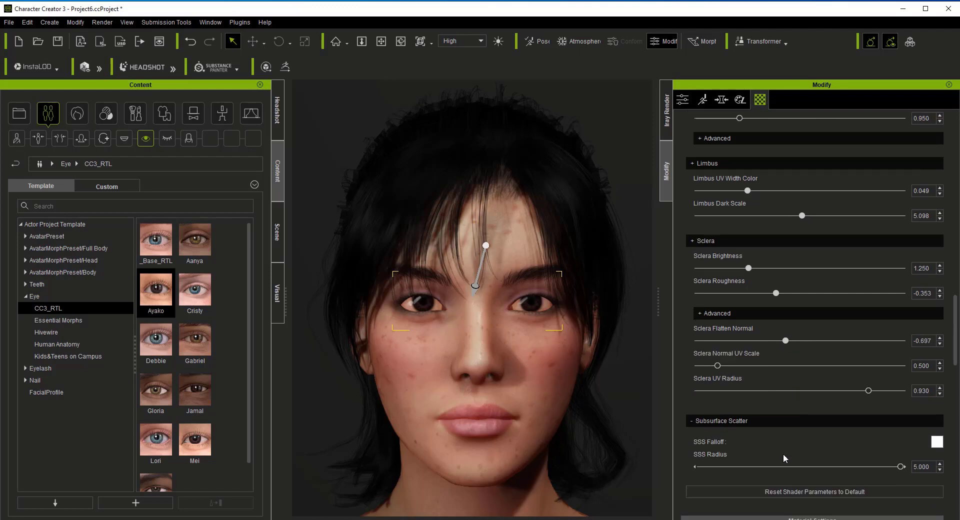
Step: Change the ambient color of the cornea materials to white
{"action": "scroll", "coordinate": [868, 441], "scroll_direction": "down", "scroll_amount": 6}
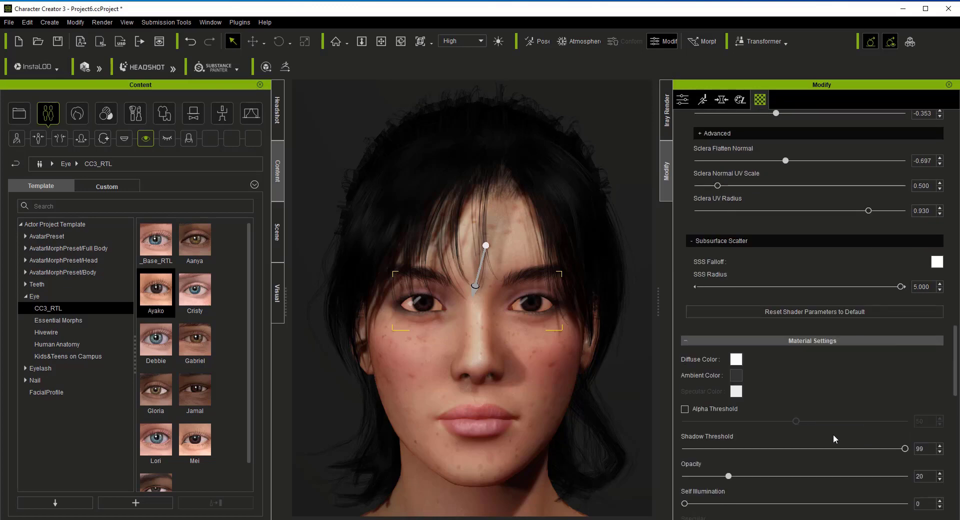
{"action": "left_click", "coordinate": [737, 375]}
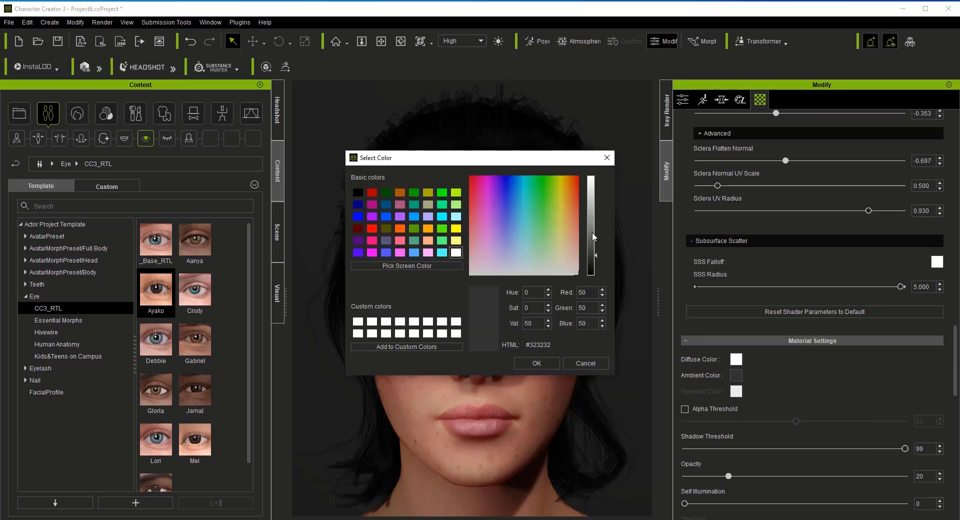
{"action": "left_click_drag", "start_coordinate": [594, 238], "coordinate": [591, 190]}
{"action": "left_click", "coordinate": [537, 363]}
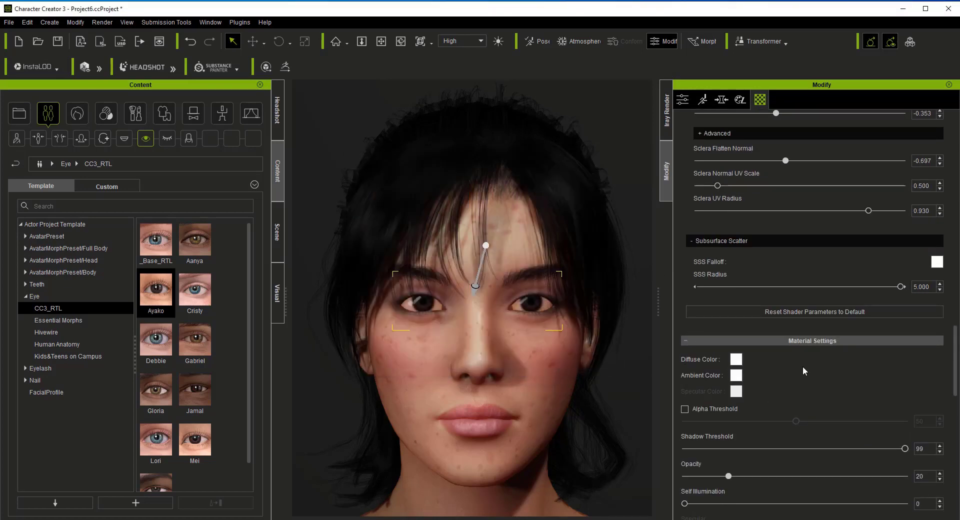
Step: Set the corneas' Opacity to 2 and Self Illumination to 2, and lower their Shadow Threshold below 32
{"action": "scroll", "coordinate": [804, 367], "scroll_direction": "down", "scroll_amount": 3}
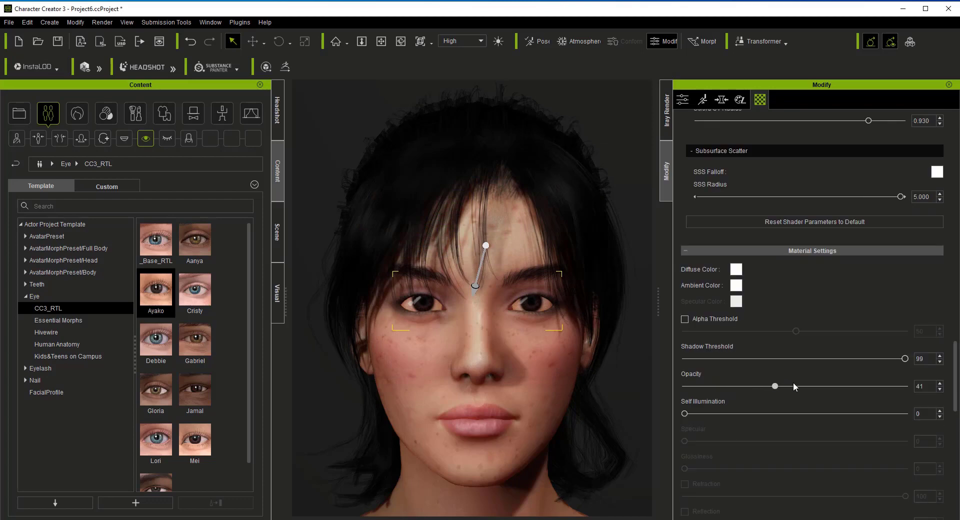
{"action": "left_click_drag", "start_coordinate": [787, 386], "coordinate": [687, 386]}
{"action": "left_click_drag", "start_coordinate": [905, 359], "coordinate": [660, 359]}
{"action": "left_click_drag", "start_coordinate": [719, 386], "coordinate": [722, 414]}
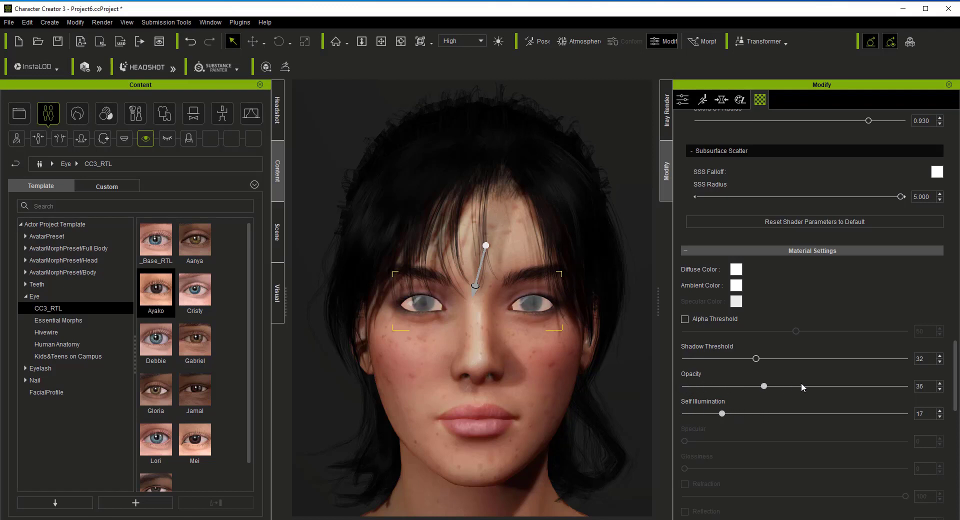
{"action": "left_click_drag", "start_coordinate": [802, 384], "coordinate": [661, 384]}
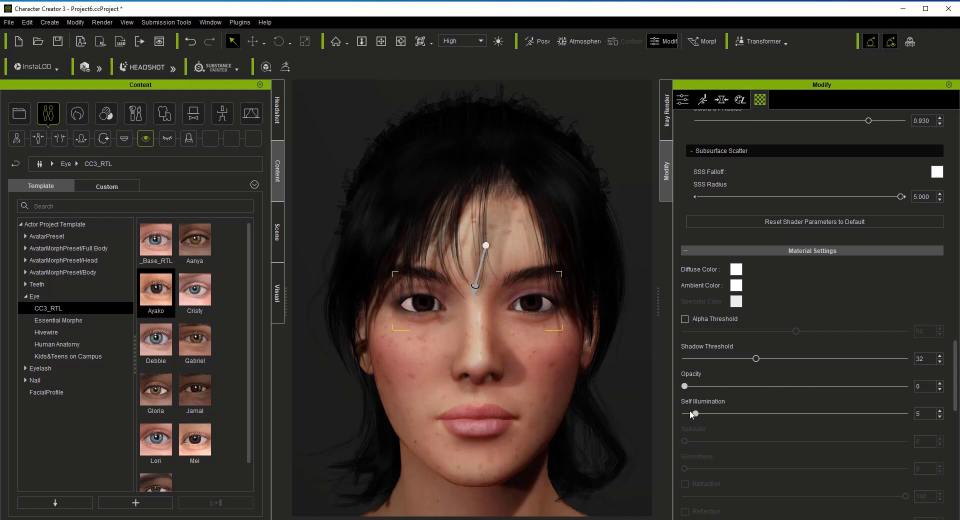
{"action": "left_click_drag", "start_coordinate": [684, 386], "coordinate": [690, 386]}
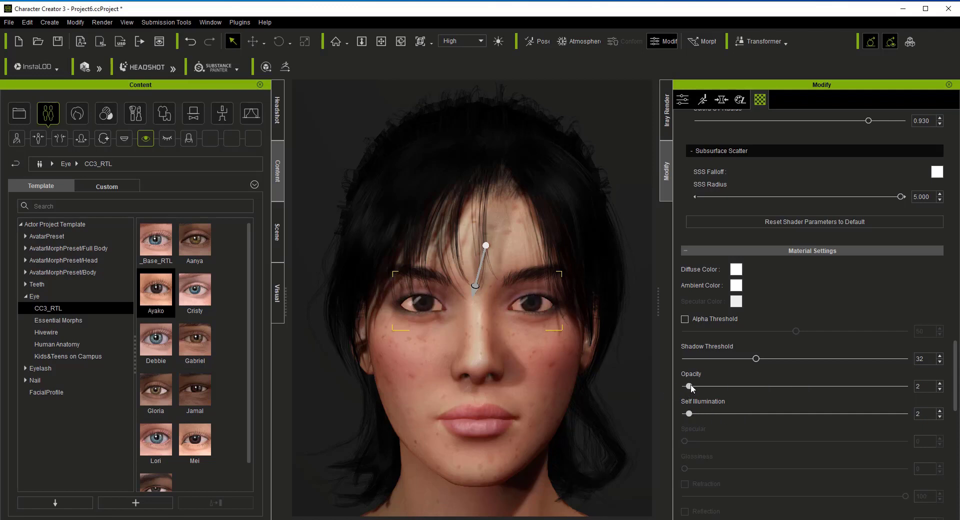
{"action": "left_click_drag", "start_coordinate": [757, 358], "coordinate": [727, 359]}
Step: Select both the Std_Eye_R and Std_Eye_L materials and change their shader type to PBR
{"action": "scroll", "coordinate": [799, 318], "scroll_direction": "up", "scroll_amount": 10}
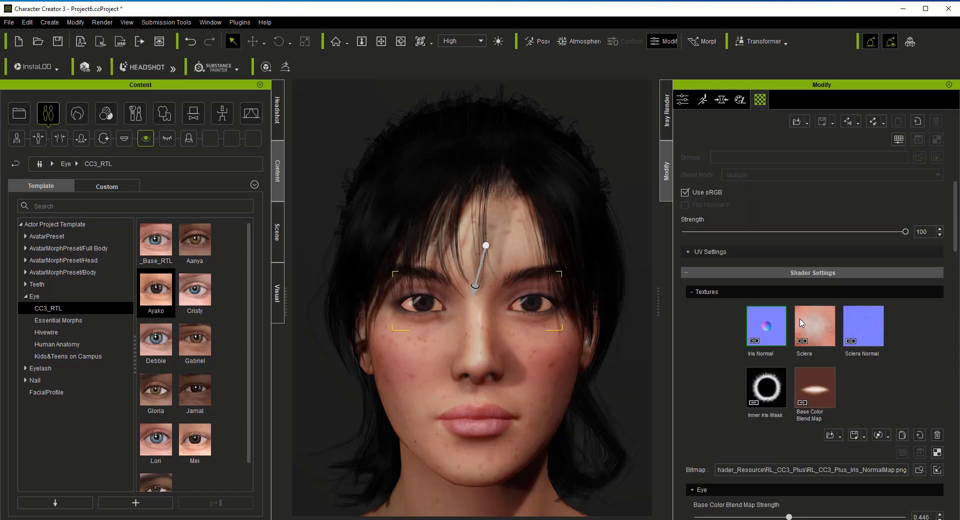
{"action": "scroll", "coordinate": [800, 318], "scroll_direction": "up", "scroll_amount": 8}
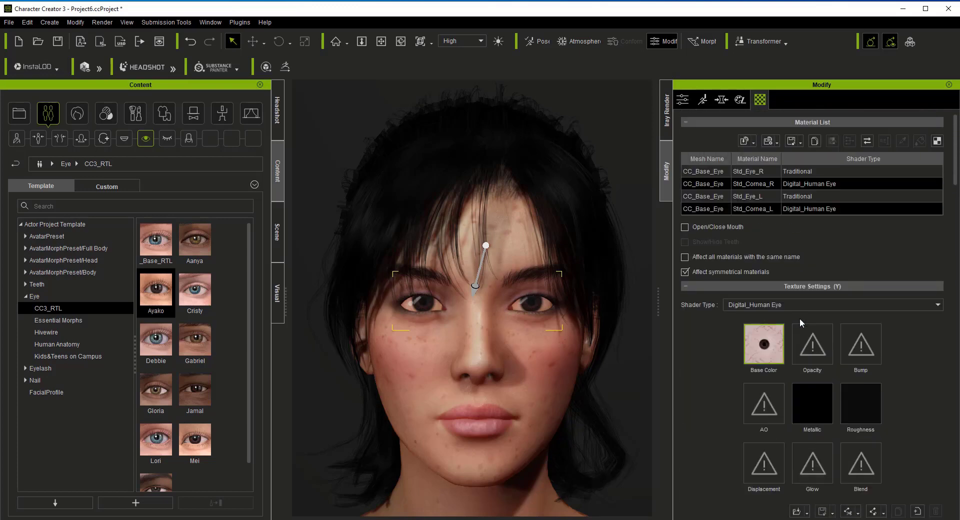
{"action": "left_click", "coordinate": [768, 175]}
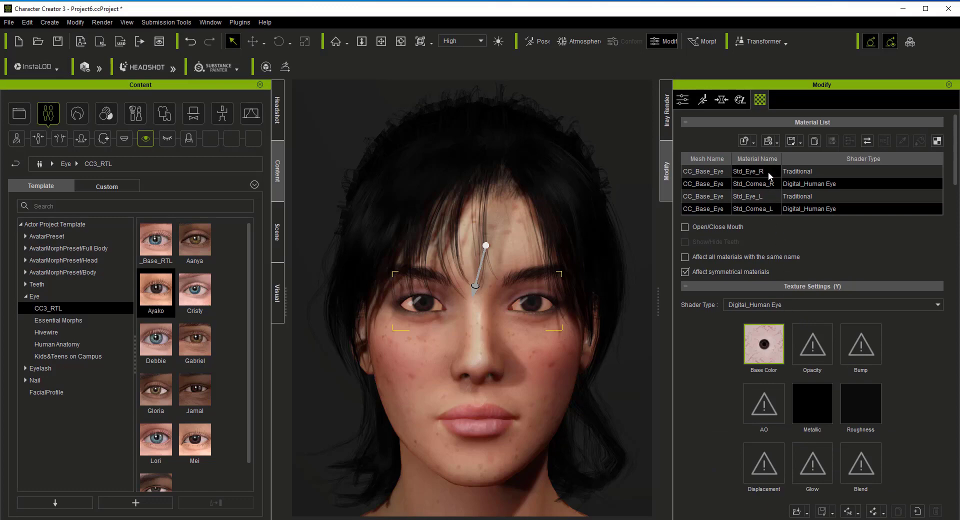
{"action": "left_click", "coordinate": [761, 196], "text": "ctrl"}
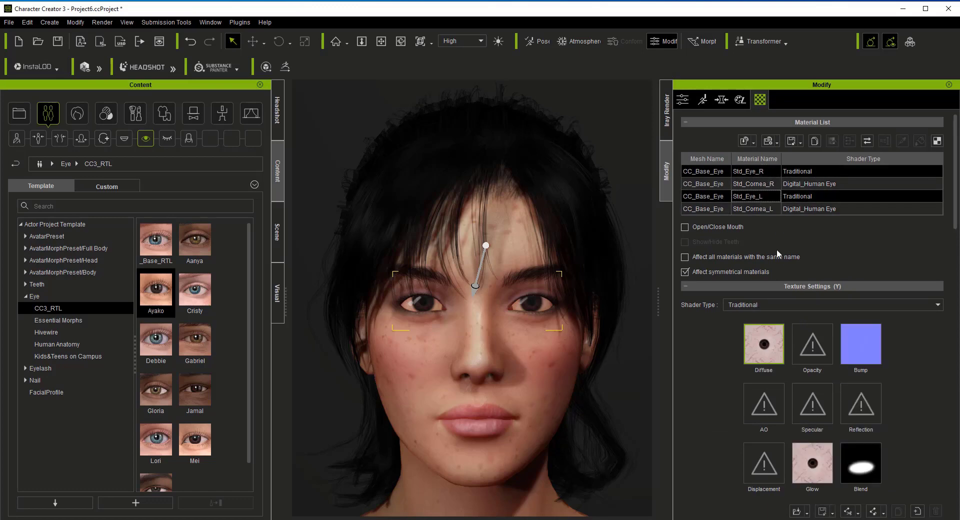
{"action": "left_click", "coordinate": [786, 306]}
{"action": "left_click", "coordinate": [763, 315]}
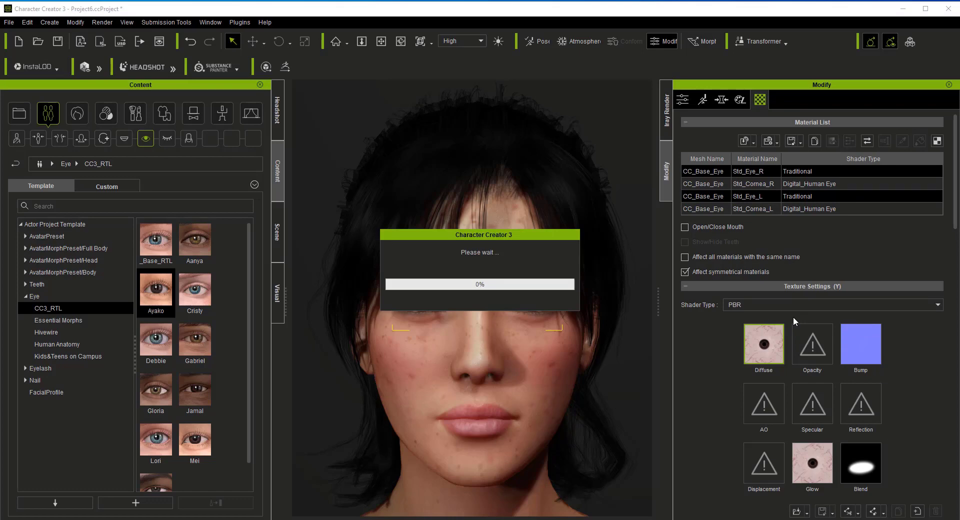
Step: Set the Shadow Threshold of the two Std_Eye materials to 0
{"action": "scroll", "coordinate": [848, 362], "scroll_direction": "down", "scroll_amount": 10}
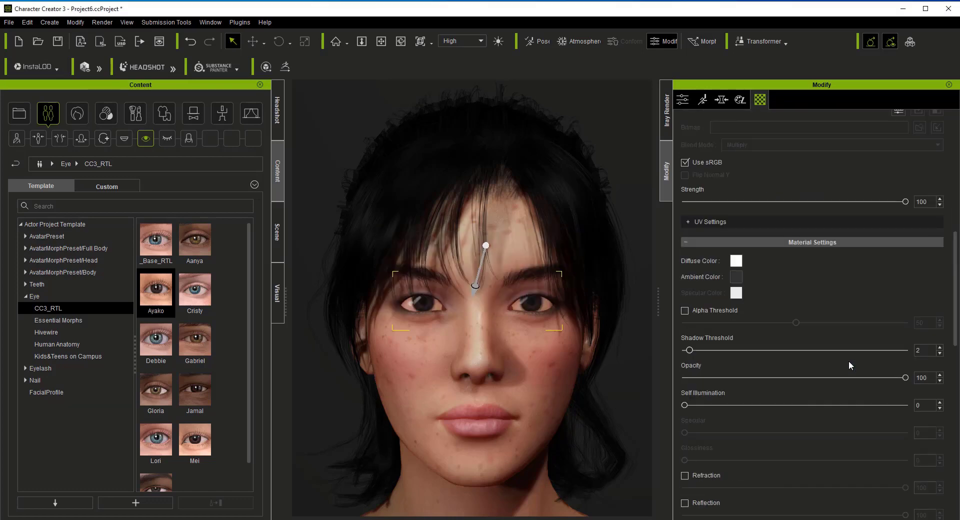
{"action": "scroll", "coordinate": [841, 351], "scroll_direction": "down", "scroll_amount": 2}
{"action": "left_click_drag", "start_coordinate": [697, 227], "coordinate": [668, 234]}
{"action": "mouse_move", "coordinate": [905, 258]}
{"action": "left_mouse_down"}
{"action": "mouse_move", "coordinate": [649, 258]}
{"action": "mouse_move", "coordinate": [895, 259]}
{"action": "left_mouse_up"}
{"action": "scroll", "coordinate": [809, 338], "scroll_direction": "up", "scroll_amount": 2}
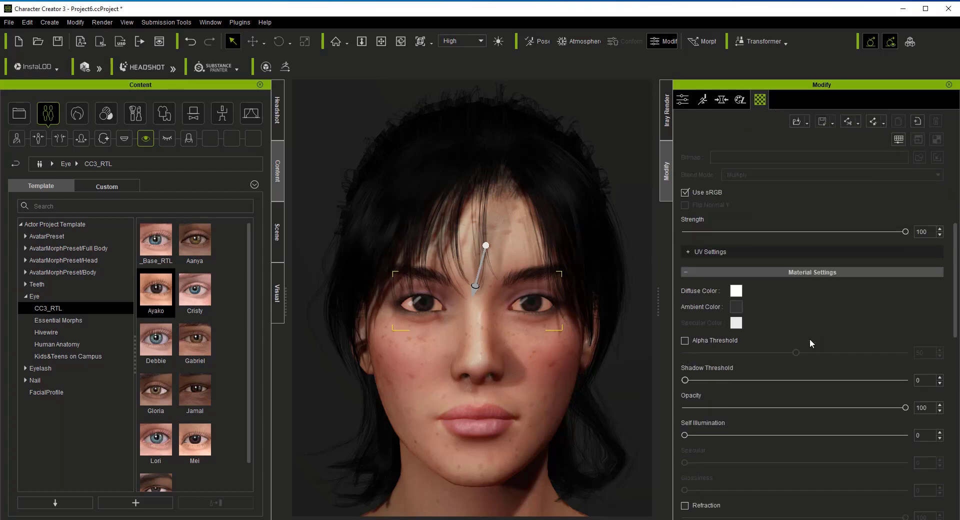
Step: Toggle the Use sRGB option for the Std_Eye materials' Base Color texture
{"action": "scroll", "coordinate": [811, 340], "scroll_direction": "down", "scroll_amount": 10}
{"action": "scroll", "coordinate": [809, 338], "scroll_direction": "down", "scroll_amount": 3}
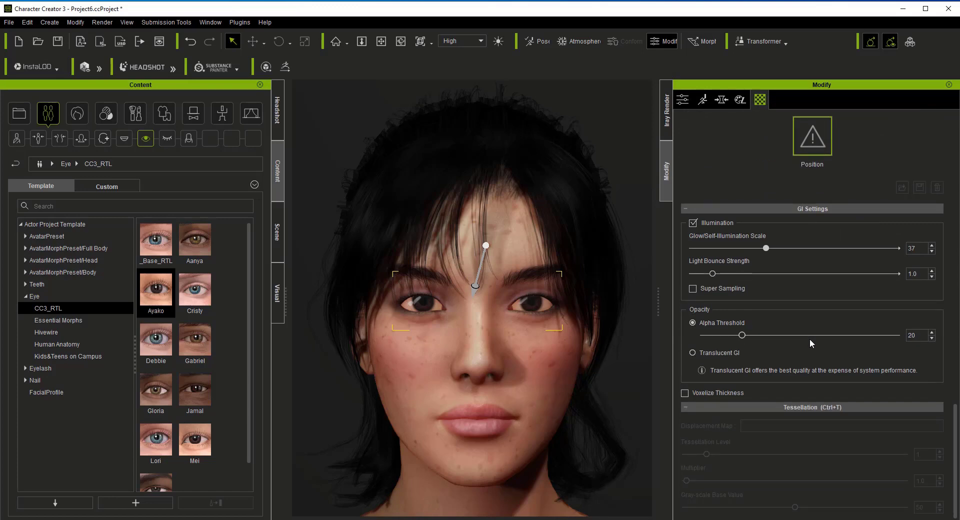
{"action": "scroll", "coordinate": [809, 338], "scroll_direction": "up", "scroll_amount": 3}
{"action": "scroll", "coordinate": [774, 355], "scroll_direction": "up", "scroll_amount": 10}
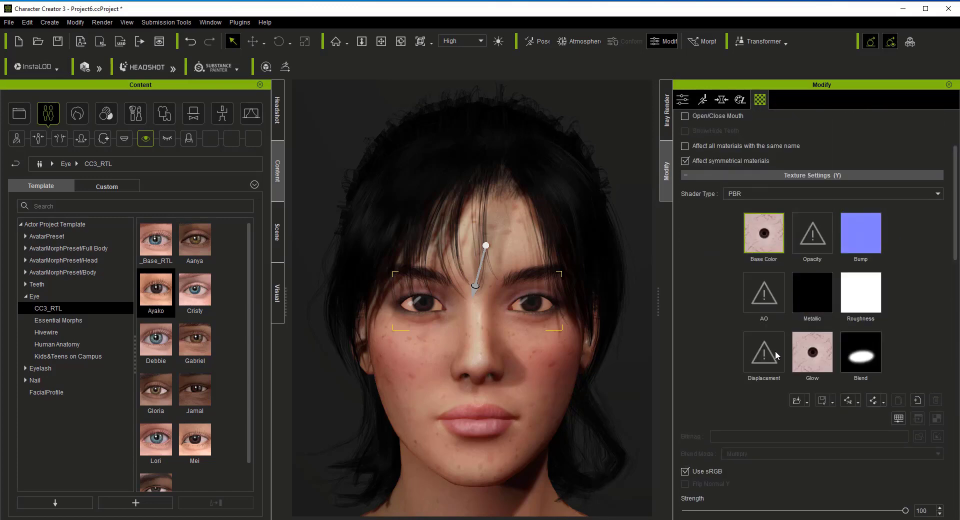
{"action": "scroll", "coordinate": [774, 345], "scroll_direction": "down", "scroll_amount": 3}
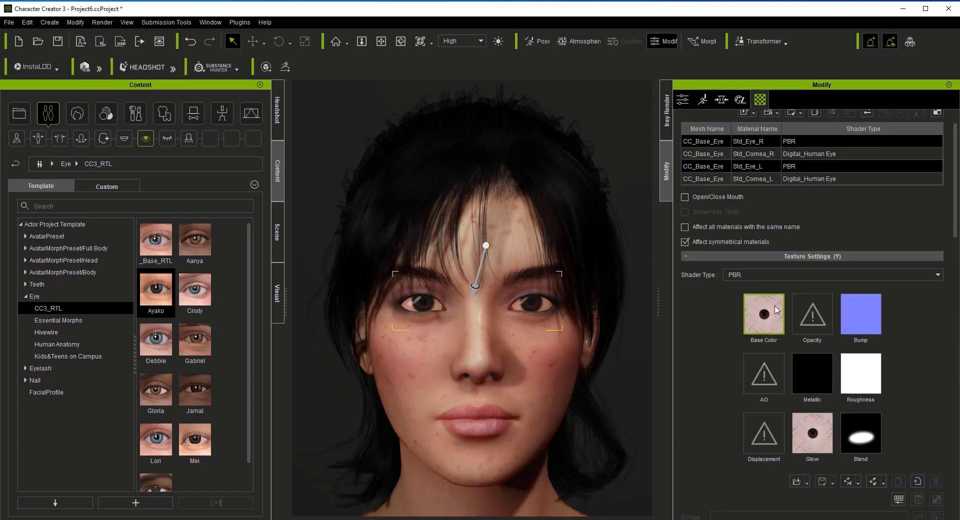
{"action": "left_click", "coordinate": [685, 432]}
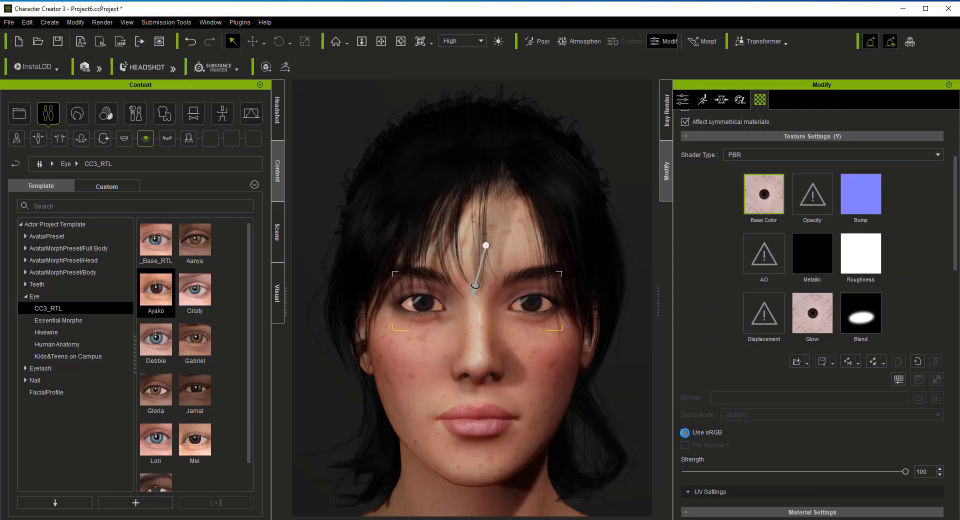
{"action": "scroll", "coordinate": [772, 301], "scroll_direction": "up", "scroll_amount": 3}
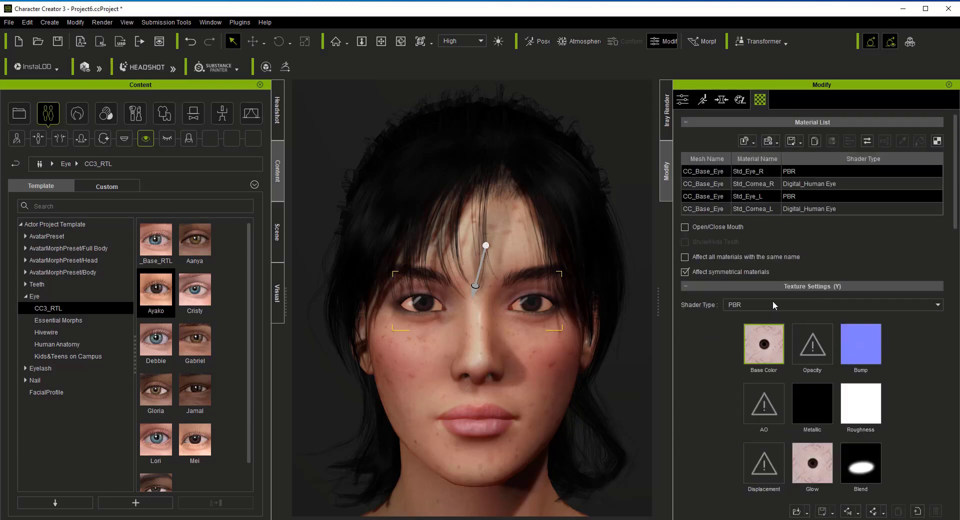
Step: Set both cornea materials' Shadow Radius to 0.270, Base Color Blend Map Strength to 0.306 and Specular Scale to 0.539
{"action": "left_click", "coordinate": [752, 189]}
{"action": "left_click", "coordinate": [755, 209]}
{"action": "scroll", "coordinate": [819, 320], "scroll_direction": "down", "scroll_amount": 7}
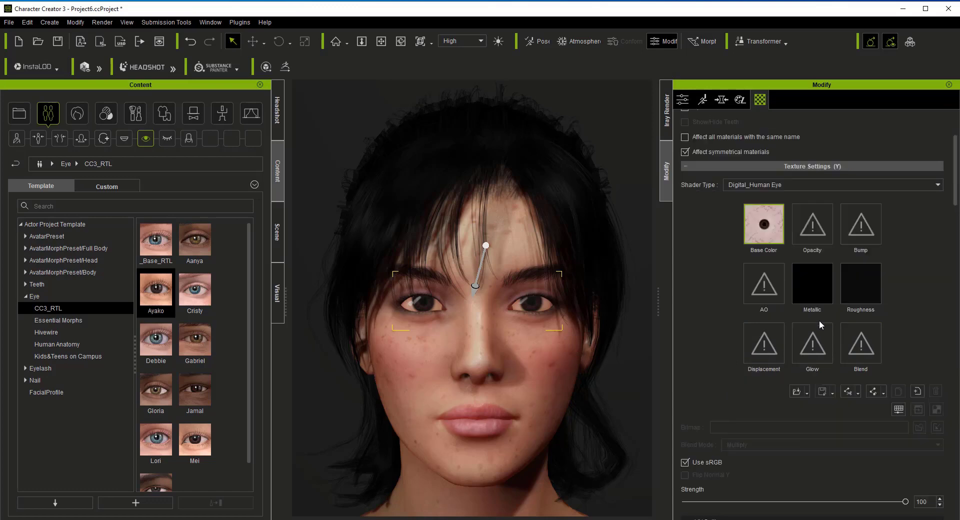
{"action": "scroll", "coordinate": [820, 371], "scroll_direction": "down", "scroll_amount": 4}
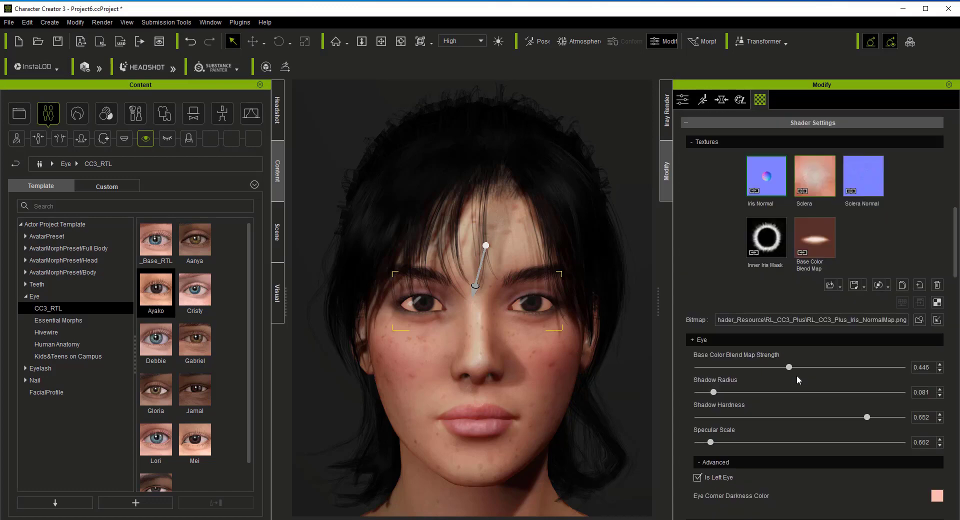
{"action": "mouse_move", "coordinate": [717, 393]}
{"action": "left_mouse_down"}
{"action": "mouse_move", "coordinate": [836, 393]}
{"action": "mouse_move", "coordinate": [696, 393]}
{"action": "mouse_move", "coordinate": [774, 394]}
{"action": "mouse_move", "coordinate": [718, 392]}
{"action": "mouse_move", "coordinate": [752, 392]}
{"action": "left_mouse_up"}
{"action": "left_click_drag", "start_coordinate": [789, 368], "coordinate": [760, 368]}
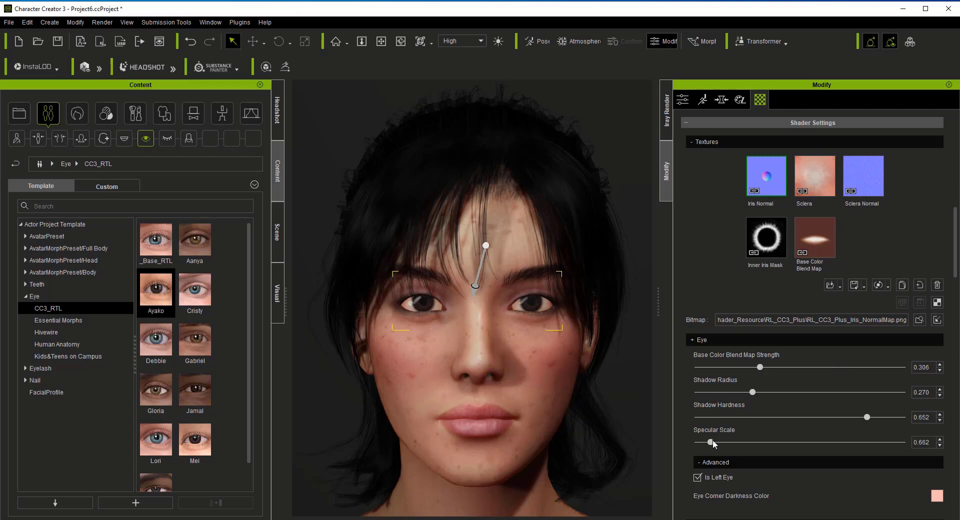
{"action": "mouse_move", "coordinate": [713, 444]}
{"action": "left_mouse_down"}
{"action": "mouse_move", "coordinate": [813, 428]}
{"action": "mouse_move", "coordinate": [703, 434]}
{"action": "mouse_move", "coordinate": [723, 433]}
{"action": "mouse_move", "coordinate": [713, 434]}
{"action": "left_mouse_up"}
{"action": "scroll", "coordinate": [511, 331], "scroll_direction": "up", "scroll_amount": 2}
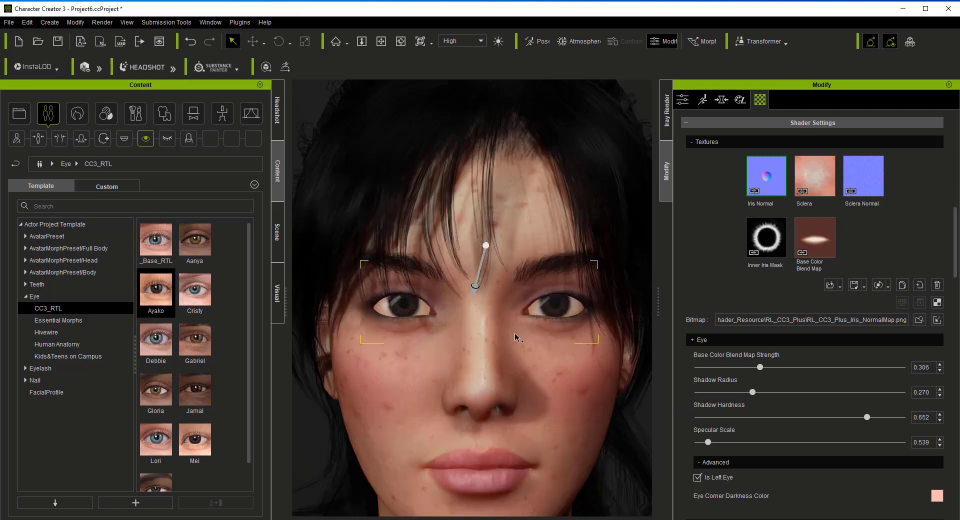
{"action": "scroll", "coordinate": [517, 337], "scroll_direction": "down", "scroll_amount": 2}
Step: Set the corneas' Iris Depth Scale to 2.034, Iris Roughness to -0.132 and Iris Color Brightness to 1.985
{"action": "scroll", "coordinate": [848, 341], "scroll_direction": "down", "scroll_amount": 4}
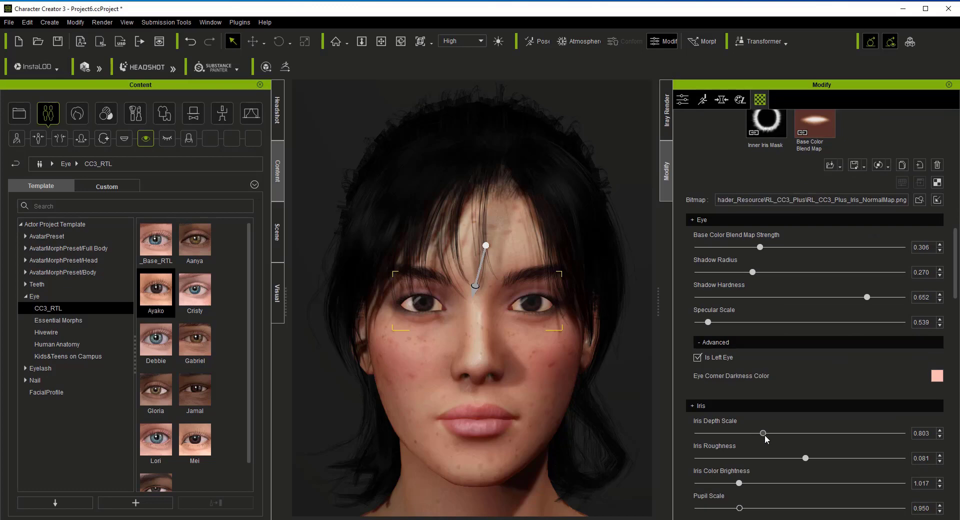
{"action": "left_click_drag", "start_coordinate": [763, 433], "coordinate": [844, 432]}
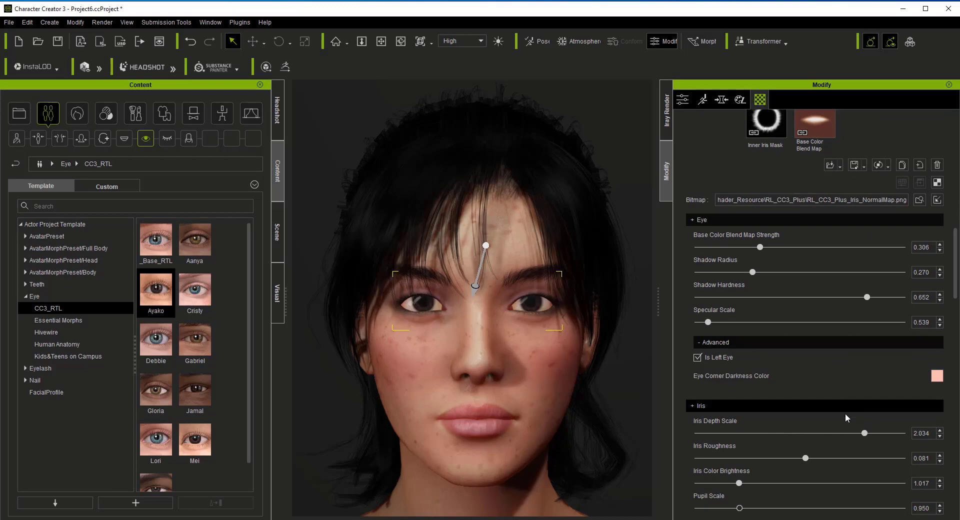
{"action": "mouse_move", "coordinate": [805, 459]}
{"action": "left_mouse_down"}
{"action": "mouse_move", "coordinate": [731, 459]}
{"action": "mouse_move", "coordinate": [853, 459]}
{"action": "mouse_move", "coordinate": [769, 460]}
{"action": "mouse_move", "coordinate": [791, 459]}
{"action": "left_mouse_up"}
{"action": "left_click_drag", "start_coordinate": [739, 484], "coordinate": [779, 485]}
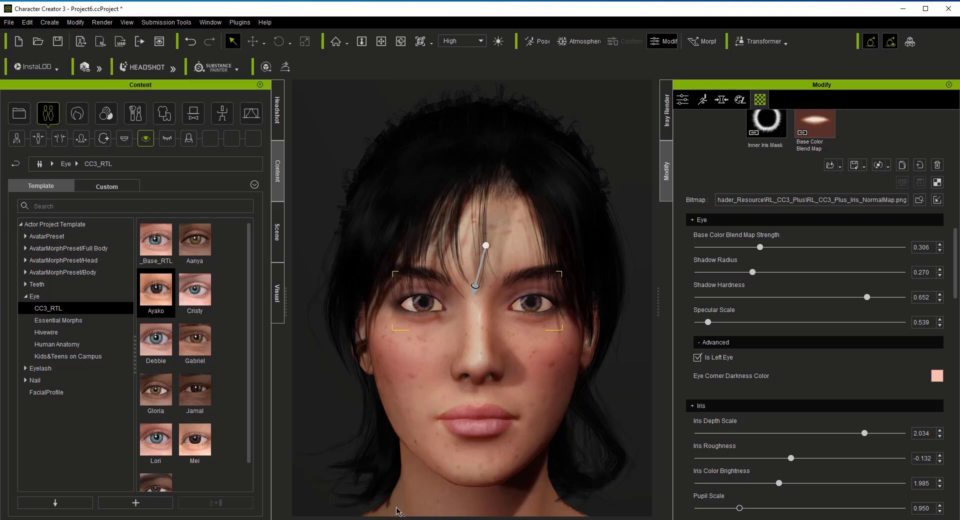
Step: Compare the eyes with the reference portrait and set Iris Roughness to -0.044 and Iris Color Brightness to 2.328
{"action": "key", "text": "alt+Tab"}
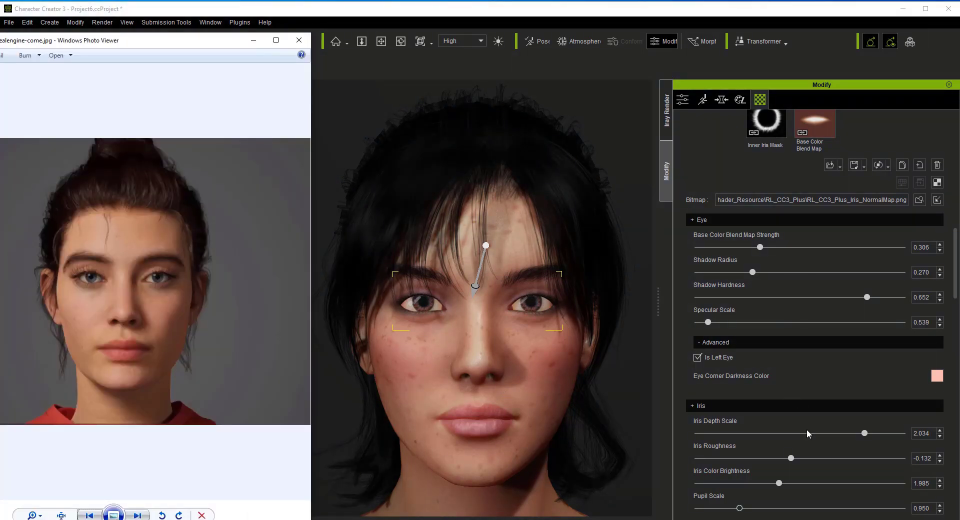
{"action": "left_click", "coordinate": [792, 457]}
{"action": "mouse_move", "coordinate": [792, 457]}
{"action": "left_mouse_down"}
{"action": "mouse_move", "coordinate": [809, 457]}
{"action": "mouse_move", "coordinate": [797, 463]}
{"action": "left_mouse_up"}
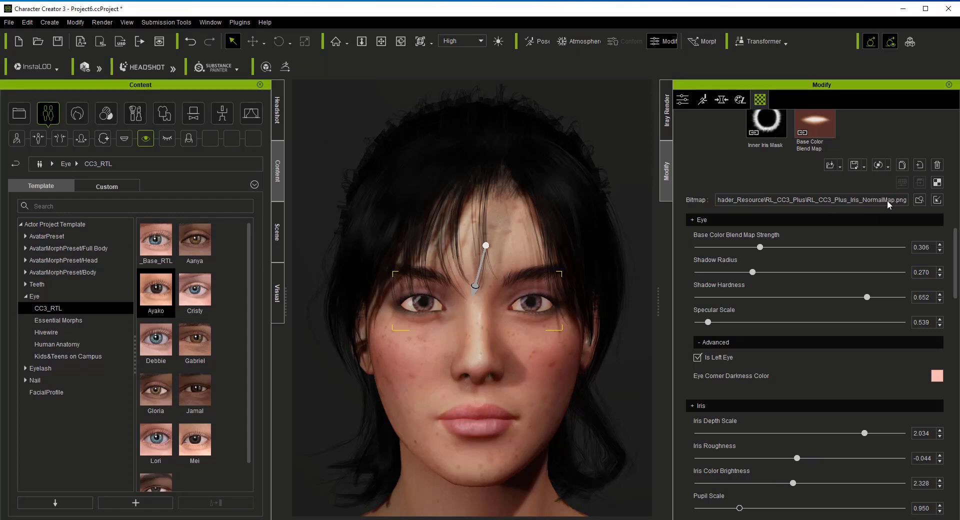
Step: Open the color adjustment for the cornea materials' Base Color texture
{"action": "scroll", "coordinate": [914, 186], "scroll_direction": "up", "scroll_amount": 15}
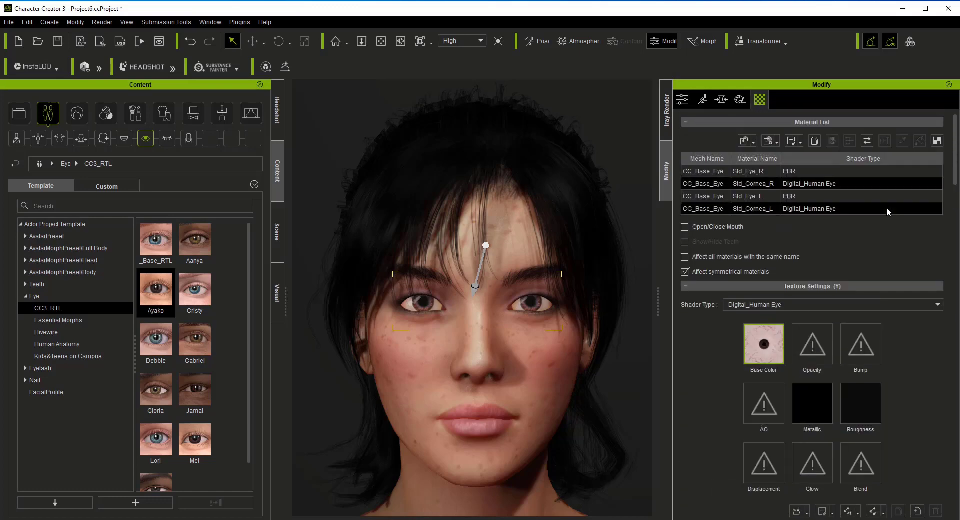
{"action": "scroll", "coordinate": [889, 256], "scroll_direction": "down", "scroll_amount": 3}
{"action": "left_click", "coordinate": [899, 379]}
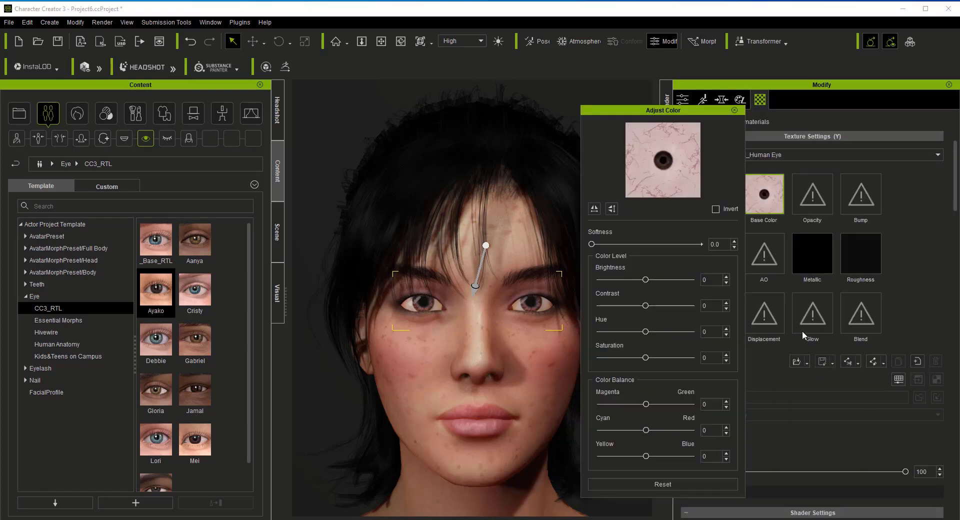
Step: Shift the eye's base color to hue 92, saturation -26 and yellow-blue balance 18, using the portrait photo as reference
{"action": "left_click_drag", "start_coordinate": [645, 332], "coordinate": [675, 336]}
{"action": "left_click_drag", "start_coordinate": [676, 332], "coordinate": [688, 333]}
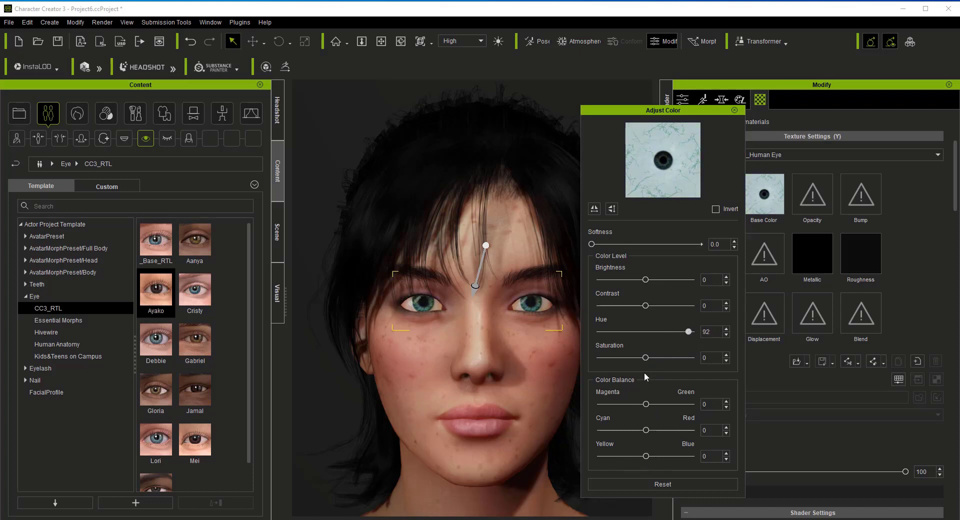
{"action": "left_click_drag", "start_coordinate": [646, 358], "coordinate": [639, 360]}
{"action": "left_click", "coordinate": [337, 488]}
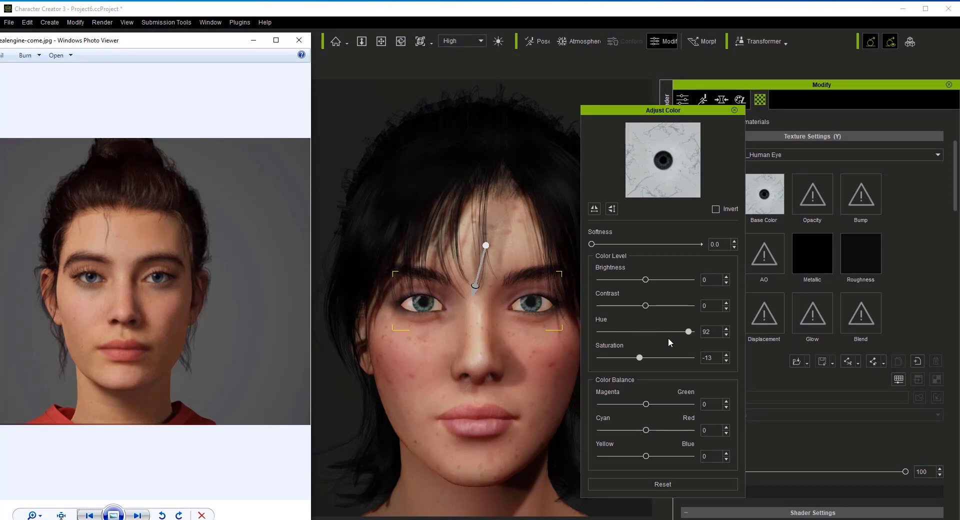
{"action": "left_click_drag", "start_coordinate": [639, 357], "coordinate": [634, 358]}
{"action": "mouse_move", "coordinate": [648, 458]}
{"action": "left_mouse_down"}
{"action": "mouse_move", "coordinate": [676, 459]}
{"action": "mouse_move", "coordinate": [654, 457]}
{"action": "left_mouse_up"}
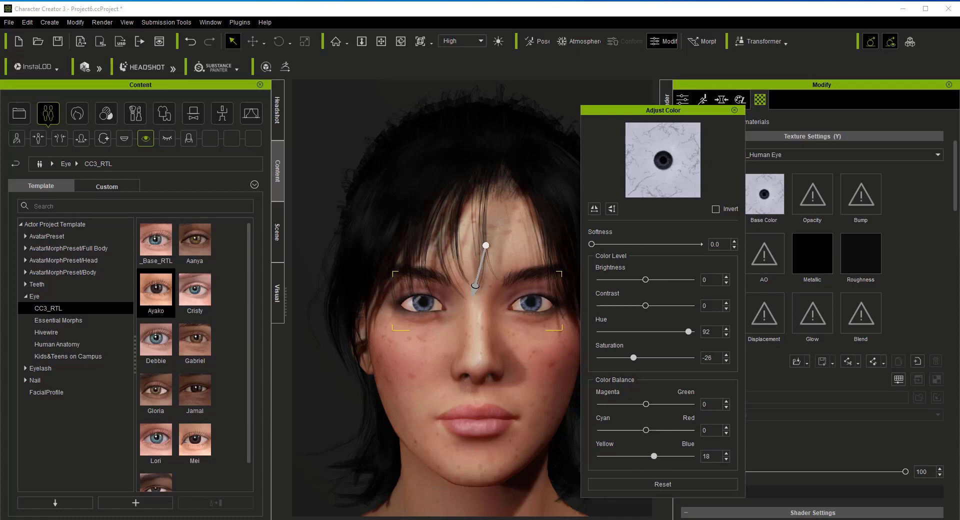
Step: Compare the iris with a close-up of the eyes in the reference photo and raise the base color contrast to 21
{"action": "left_click", "coordinate": [339, 482]}
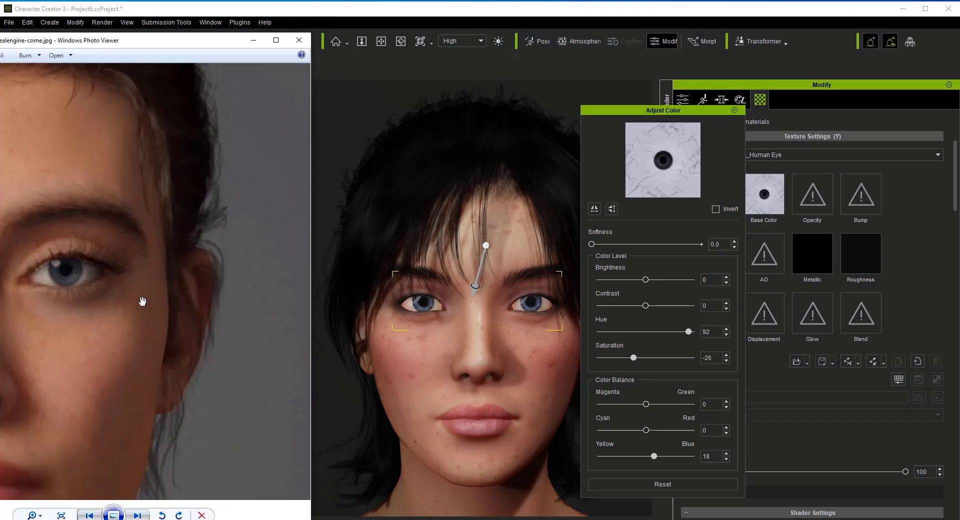
{"action": "left_click_drag", "start_coordinate": [142, 302], "coordinate": [272, 392]}
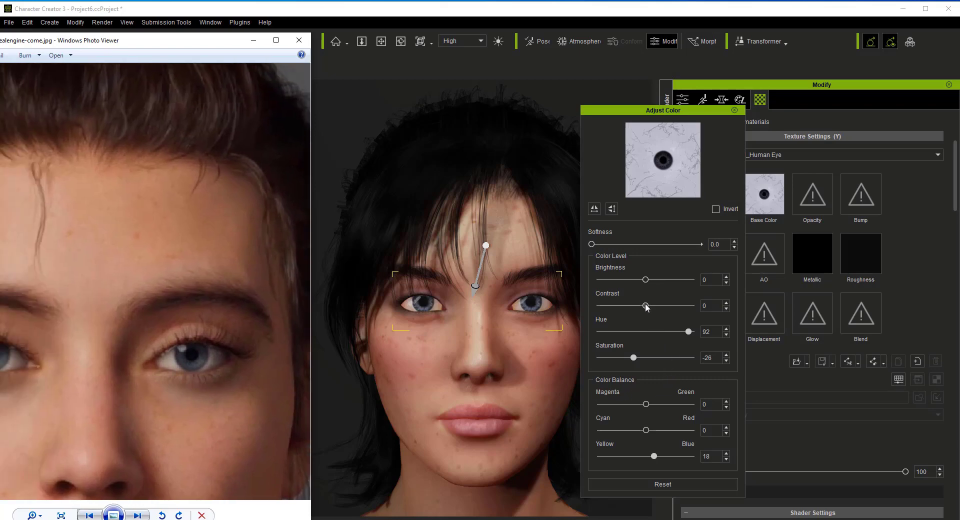
{"action": "left_click_drag", "start_coordinate": [646, 307], "coordinate": [653, 309]}
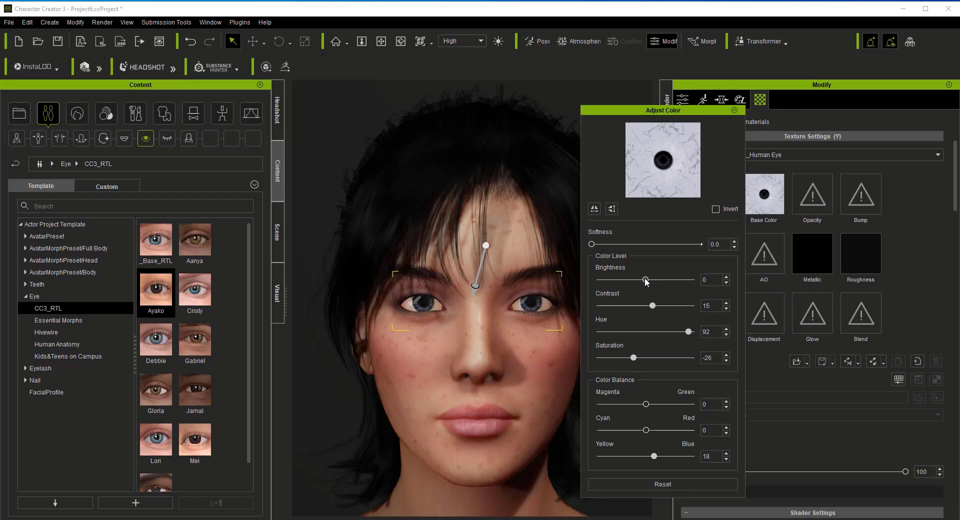
{"action": "left_click_drag", "start_coordinate": [654, 307], "coordinate": [655, 306]}
Step: Set the base color saturation to -42 and yellow-blue balance to 24, check the reference photo, and close the color adjustment
{"action": "left_click_drag", "start_coordinate": [654, 456], "coordinate": [652, 456]}
{"action": "left_click_drag", "start_coordinate": [634, 358], "coordinate": [627, 358]}
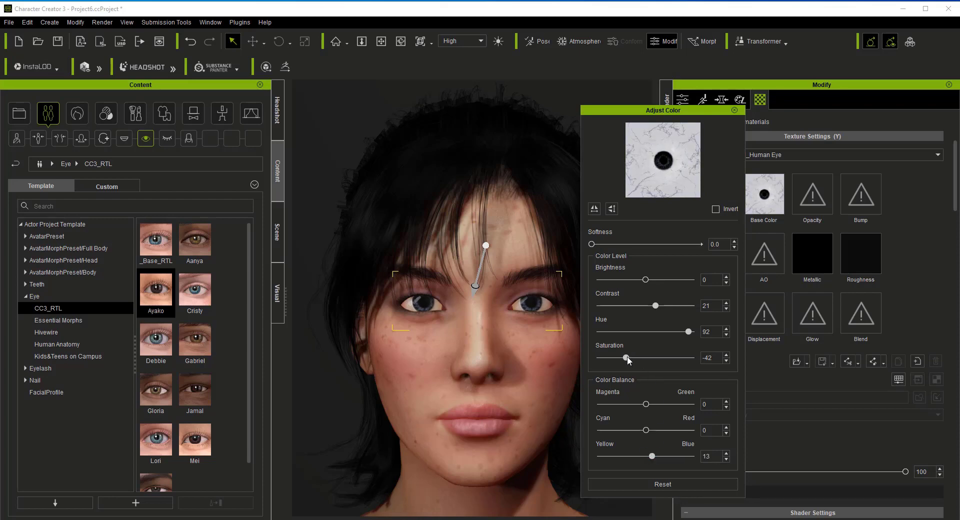
{"action": "left_click_drag", "start_coordinate": [652, 456], "coordinate": [657, 456]}
{"action": "left_click", "coordinate": [279, 482]}
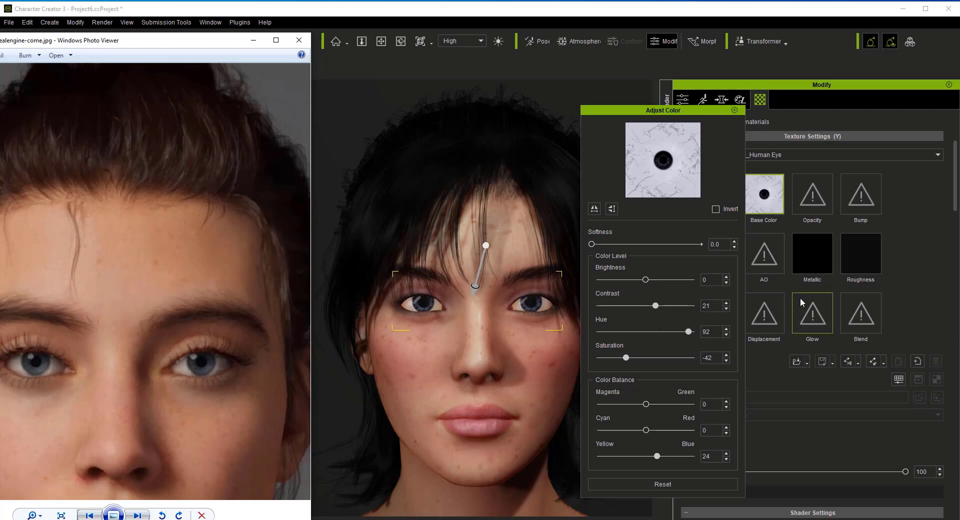
{"action": "left_click", "coordinate": [921, 291]}
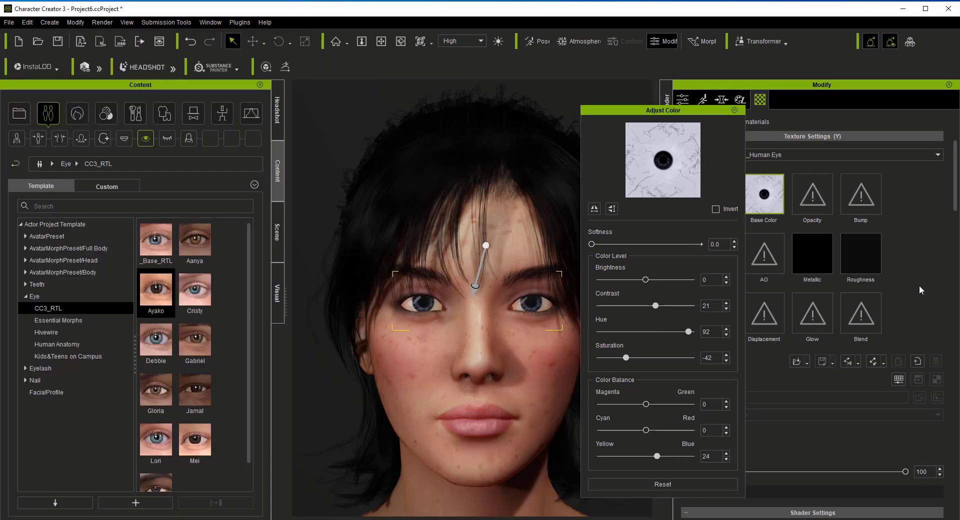
{"action": "left_click", "coordinate": [735, 111]}
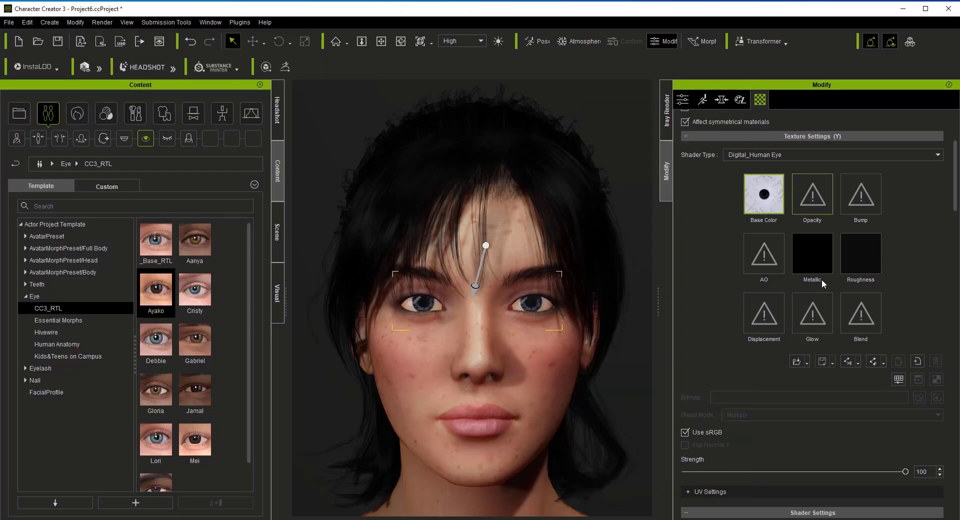
Step: Raise the Sclera Normal UV Scale of the cornea materials to 0.624
{"action": "scroll", "coordinate": [820, 350], "scroll_direction": "down", "scroll_amount": 10}
{"action": "scroll", "coordinate": [822, 369], "scroll_direction": "up", "scroll_amount": 10}
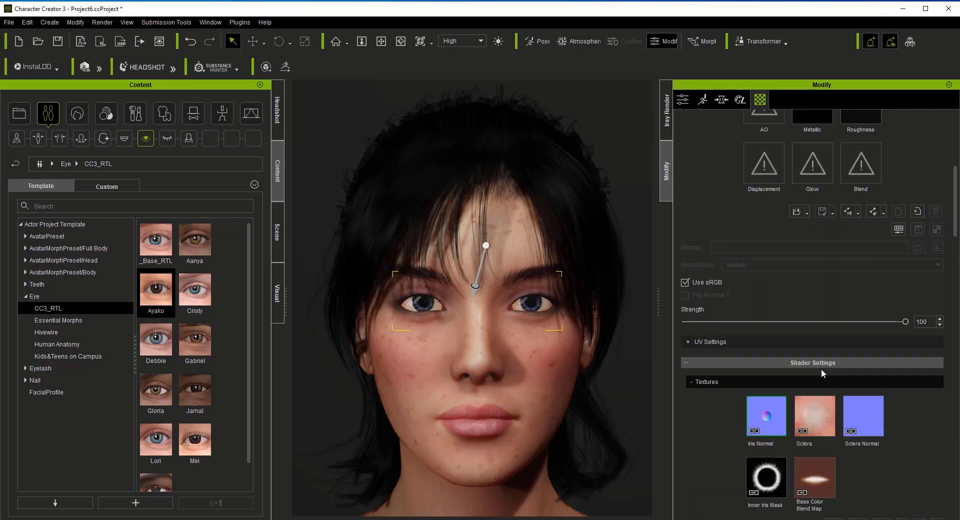
{"action": "scroll", "coordinate": [822, 370], "scroll_direction": "down", "scroll_amount": 10}
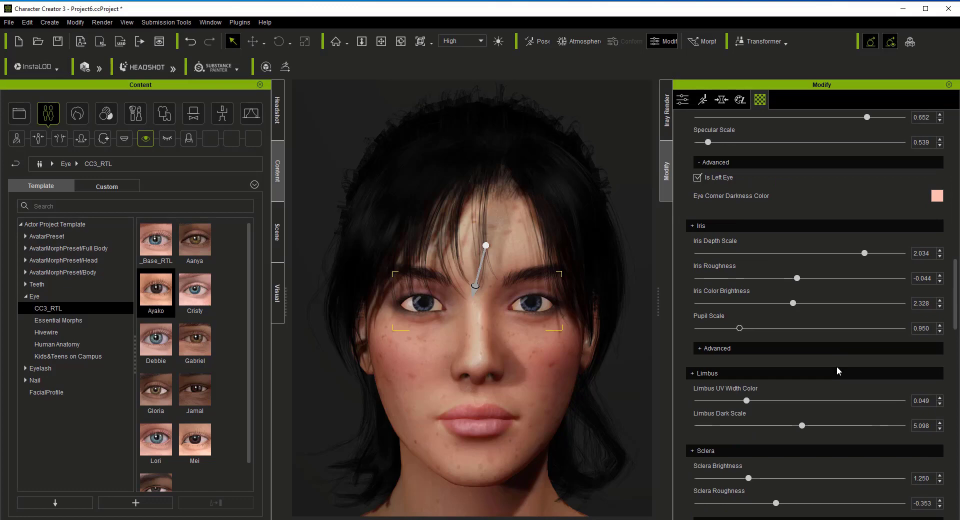
{"action": "scroll", "coordinate": [817, 385], "scroll_direction": "down", "scroll_amount": 3}
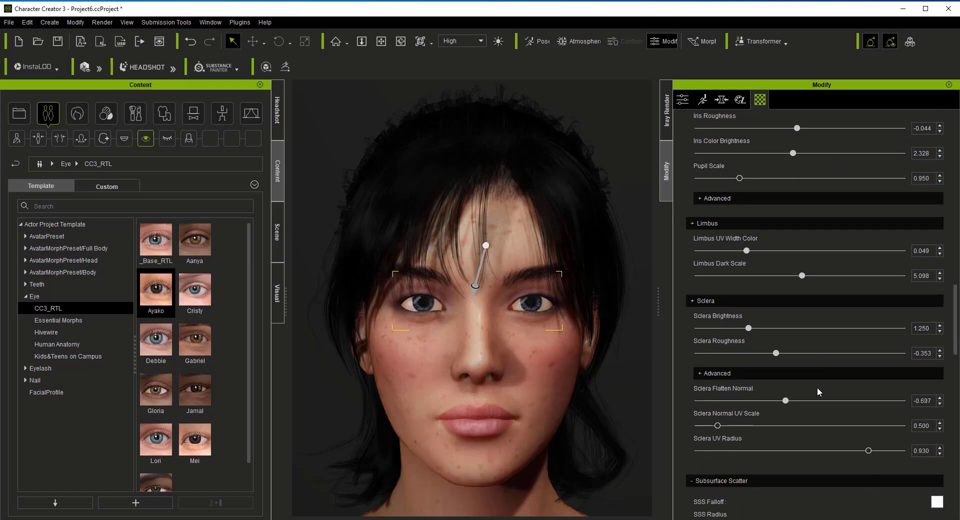
{"action": "scroll", "coordinate": [818, 371], "scroll_direction": "down", "scroll_amount": 2}
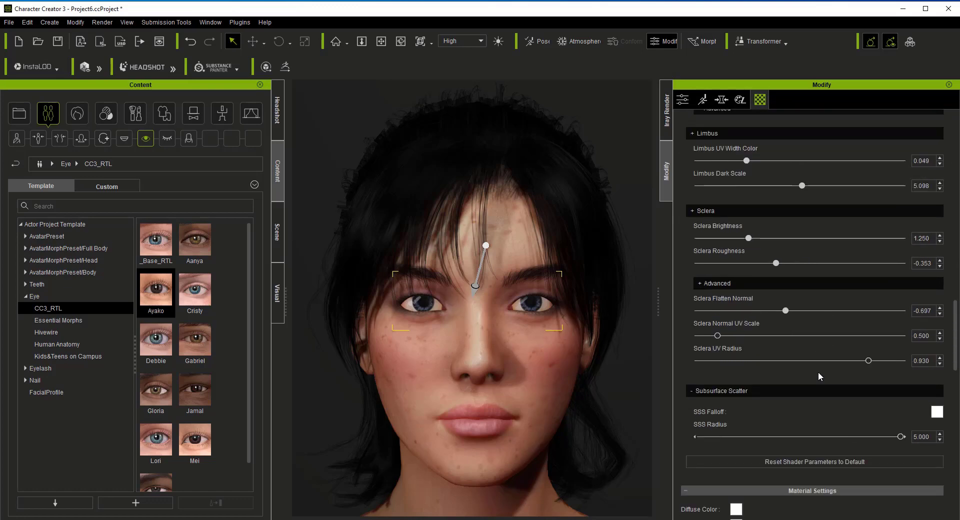
{"action": "mouse_move", "coordinate": [717, 337]}
{"action": "left_mouse_down"}
{"action": "mouse_move", "coordinate": [701, 337]}
{"action": "mouse_move", "coordinate": [728, 337]}
{"action": "mouse_move", "coordinate": [716, 340]}
{"action": "left_mouse_up"}
{"action": "scroll", "coordinate": [793, 392], "scroll_direction": "down", "scroll_amount": 5}
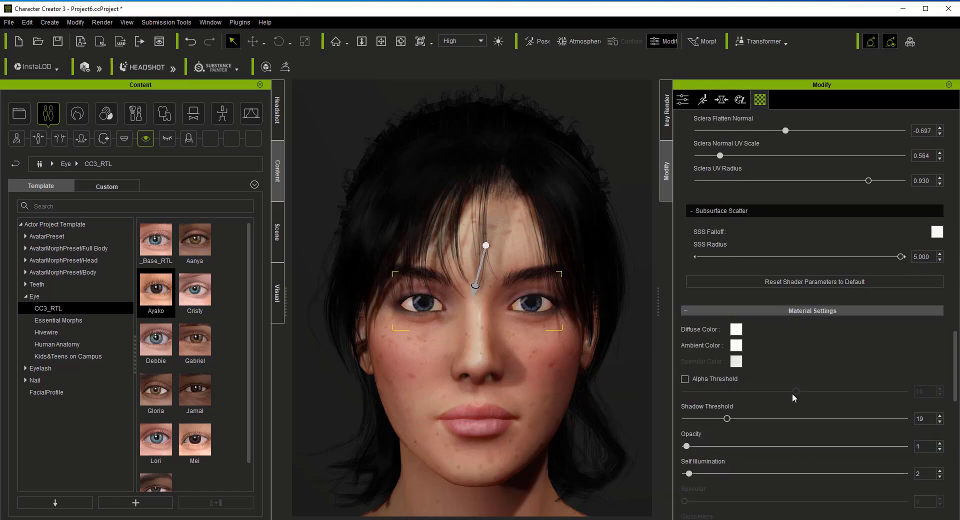
{"action": "scroll", "coordinate": [793, 394], "scroll_direction": "up", "scroll_amount": 7}
{"action": "scroll", "coordinate": [792, 397], "scroll_direction": "up", "scroll_amount": 2}
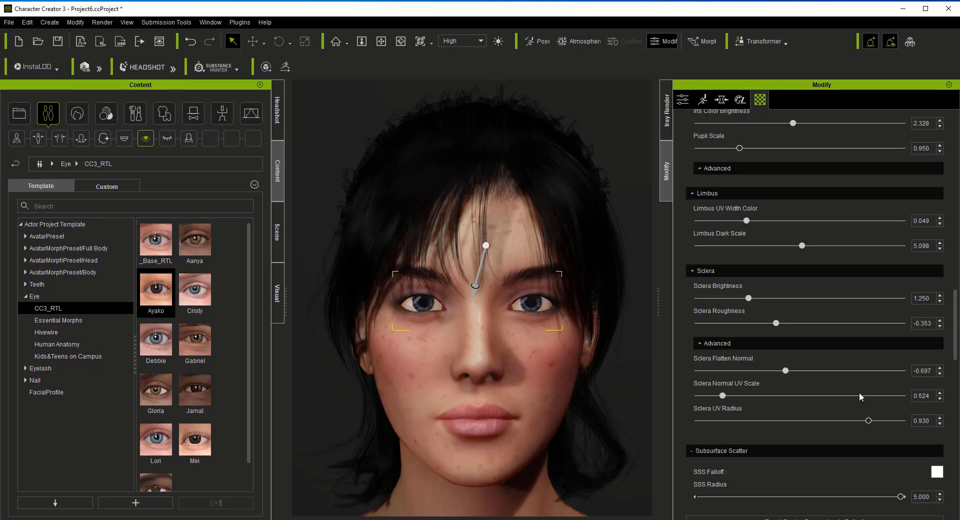
Step: Reduce the cornea materials' Pupil Scale to 0.924 and compare the pupils with the reference photo
{"action": "scroll", "coordinate": [850, 371], "scroll_direction": "up", "scroll_amount": 4}
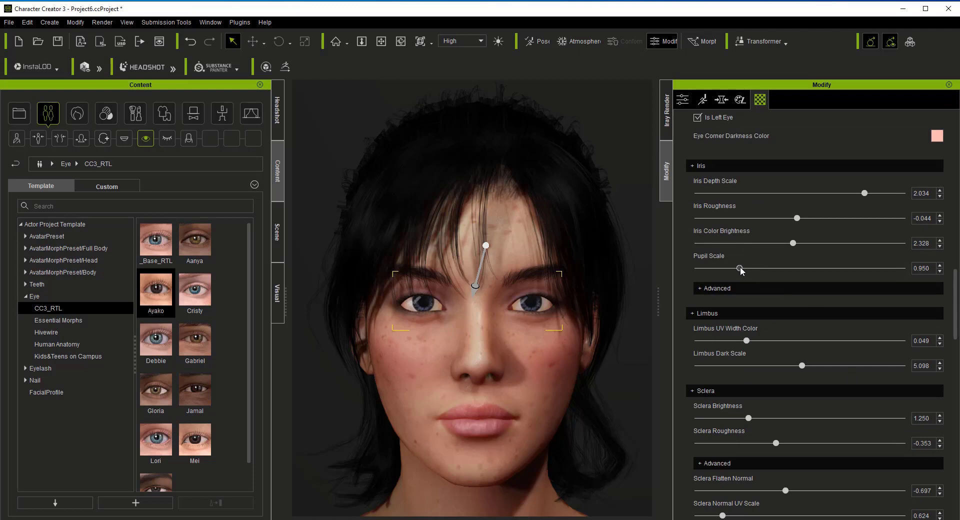
{"action": "left_click_drag", "start_coordinate": [741, 268], "coordinate": [718, 272]}
{"action": "left_click", "coordinate": [345, 505]}
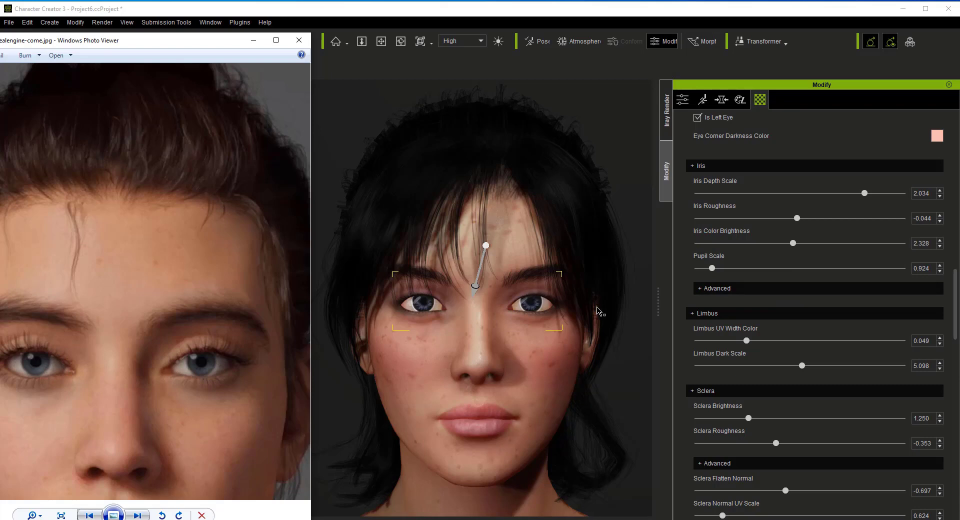
{"action": "left_click", "coordinate": [864, 151]}
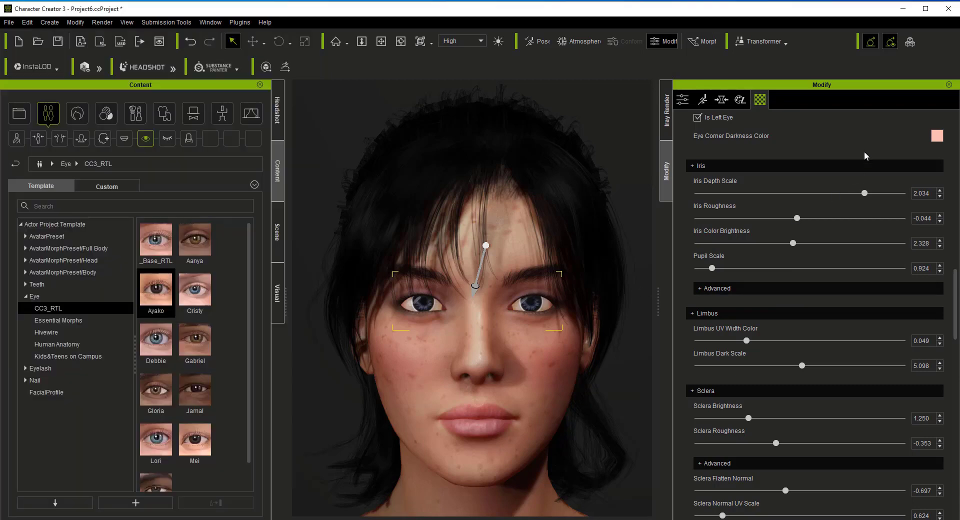
Step: Change the shader type of the Std_Eye_R and Std_Eye_L materials to Digital_Human Eye
{"action": "scroll", "coordinate": [866, 153], "scroll_direction": "up", "scroll_amount": 10}
{"action": "scroll", "coordinate": [864, 173], "scroll_direction": "up", "scroll_amount": 3}
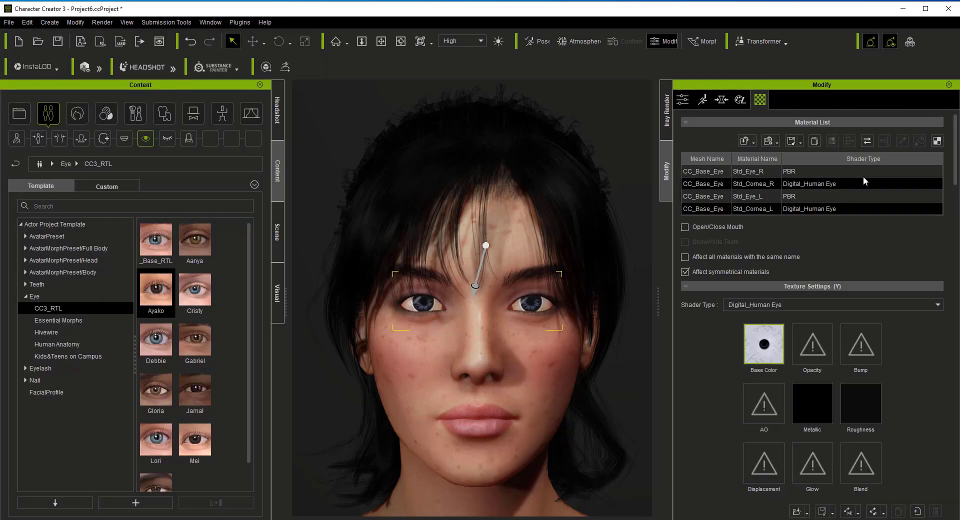
{"action": "left_click", "coordinate": [863, 172]}
{"action": "left_click", "coordinate": [805, 196]}
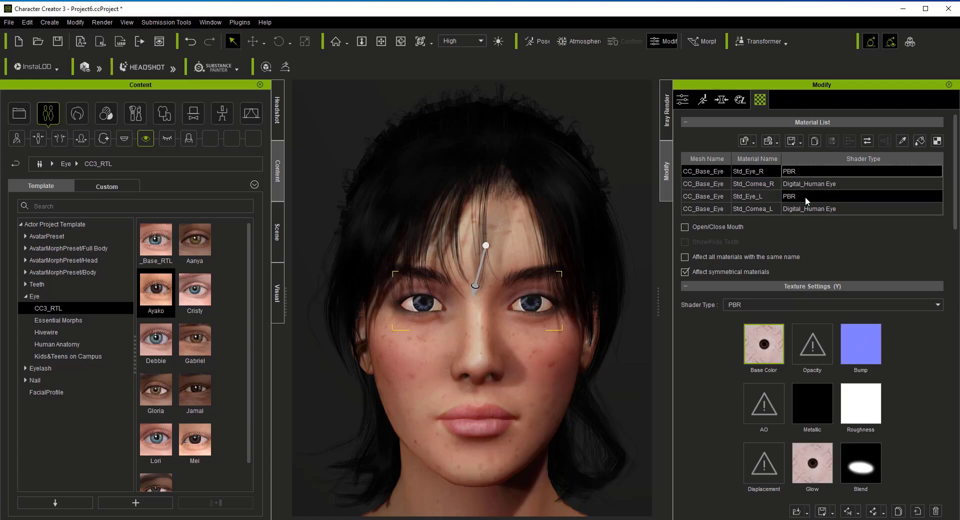
{"action": "left_click", "coordinate": [783, 304]}
{"action": "left_click", "coordinate": [768, 330]}
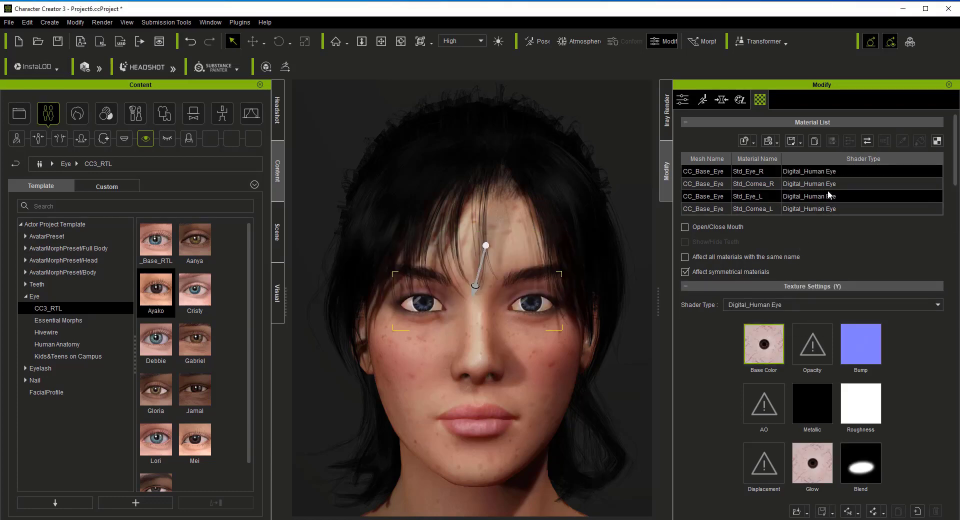
Step: Lower the eye materials' Iris Depth Scale to 0.604 and Iris Roughness to -0.282
{"action": "scroll", "coordinate": [841, 343], "scroll_direction": "down", "scroll_amount": 8}
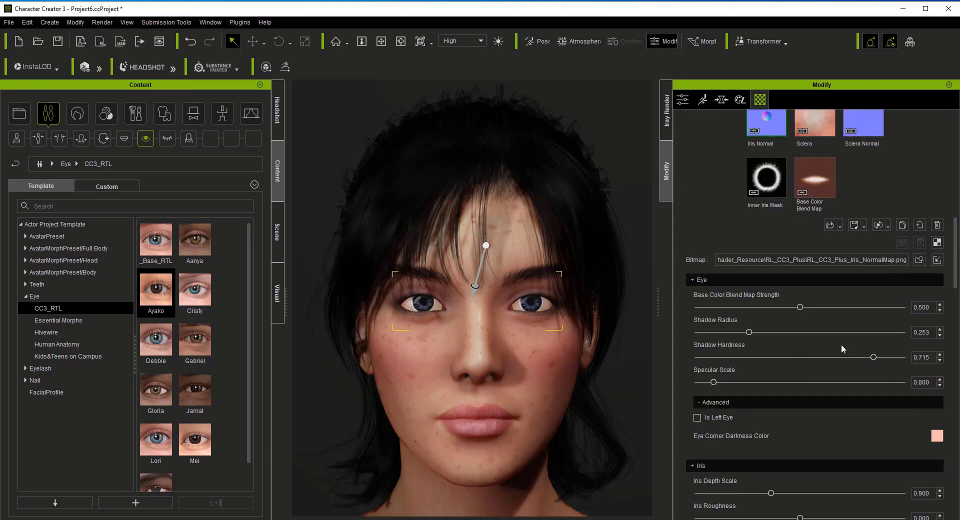
{"action": "scroll", "coordinate": [840, 342], "scroll_direction": "down", "scroll_amount": 5}
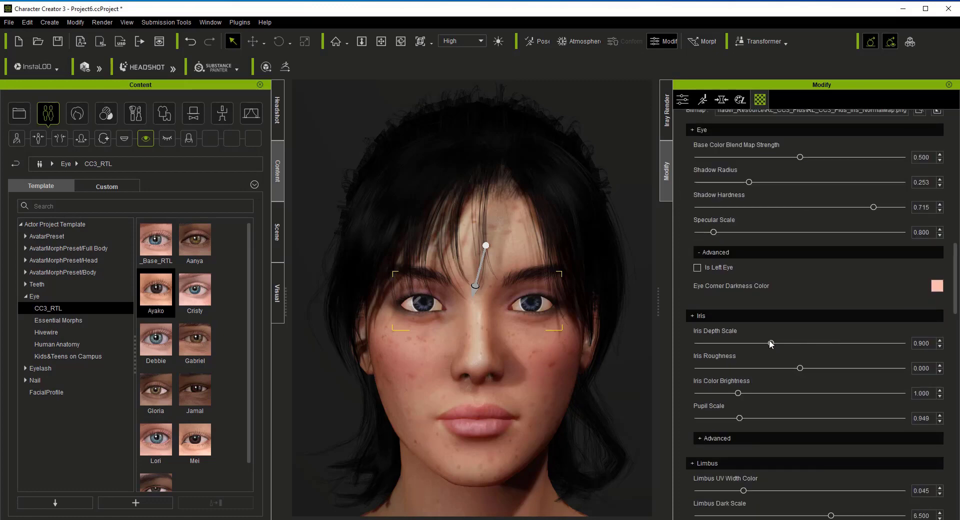
{"action": "mouse_move", "coordinate": [771, 343]}
{"action": "left_mouse_down"}
{"action": "mouse_move", "coordinate": [721, 343]}
{"action": "mouse_move", "coordinate": [756, 343]}
{"action": "left_mouse_up"}
{"action": "left_click_drag", "start_coordinate": [706, 368], "coordinate": [782, 368]}
Step: Reduce the eye materials' Sclera Brightness to 0.761 and increase their Sclera Normal UV Scale slightly
{"action": "scroll", "coordinate": [816, 312], "scroll_direction": "down", "scroll_amount": 6}
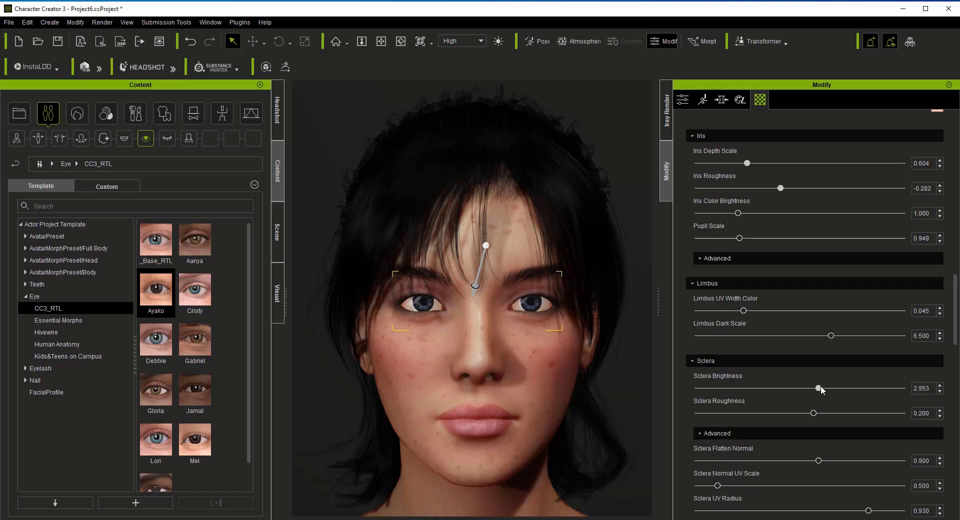
{"action": "left_click_drag", "start_coordinate": [738, 389], "coordinate": [729, 389]}
{"action": "scroll", "coordinate": [819, 392], "scroll_direction": "down", "scroll_amount": 4}
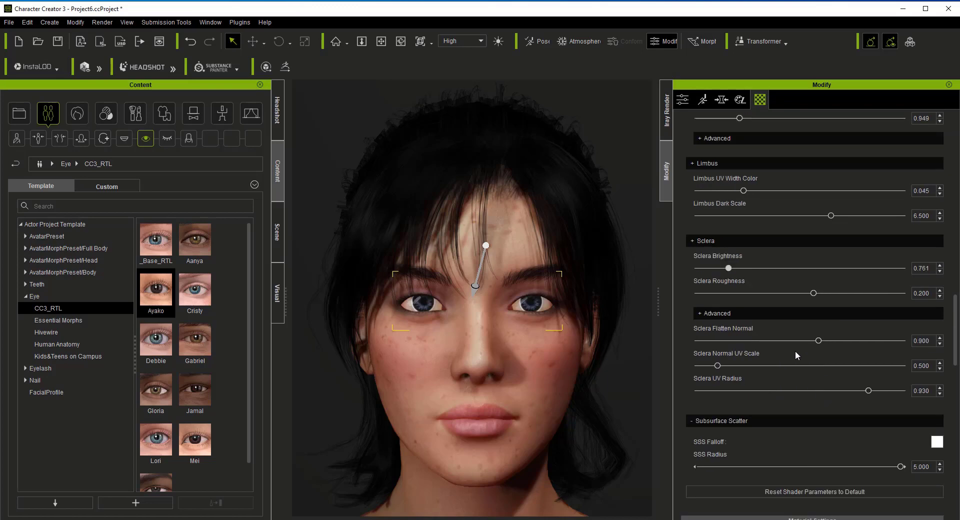
{"action": "mouse_move", "coordinate": [819, 341]}
{"action": "left_mouse_down"}
{"action": "mouse_move", "coordinate": [697, 340]}
{"action": "mouse_move", "coordinate": [832, 341]}
{"action": "mouse_move", "coordinate": [819, 341]}
{"action": "left_mouse_up"}
{"action": "mouse_move", "coordinate": [718, 365]}
{"action": "left_mouse_down"}
{"action": "mouse_move", "coordinate": [811, 366]}
{"action": "mouse_move", "coordinate": [726, 366]}
{"action": "left_mouse_up"}
{"action": "scroll", "coordinate": [583, 338], "scroll_direction": "down", "scroll_amount": 5}
{"action": "scroll", "coordinate": [583, 338], "scroll_direction": "up", "scroll_amount": 6}
{"action": "scroll", "coordinate": [583, 337], "scroll_direction": "down", "scroll_amount": 2}
{"action": "scroll", "coordinate": [913, 212], "scroll_direction": "up", "scroll_amount": 20}
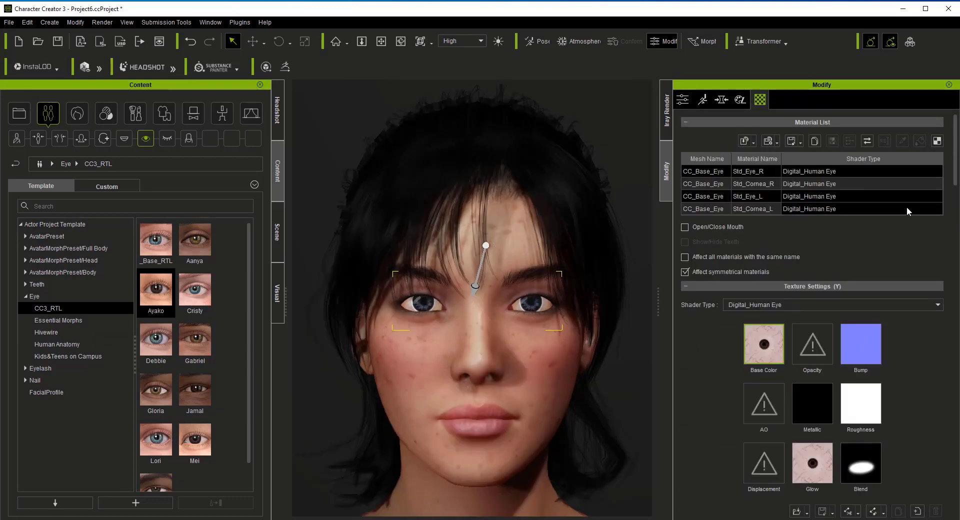
Step: Try the Traditional shader type on the Std_Eye_R and Std_Eye_L materials and switch them back to PBR
{"action": "left_click", "coordinate": [774, 305]}
{"action": "left_click", "coordinate": [771, 322]}
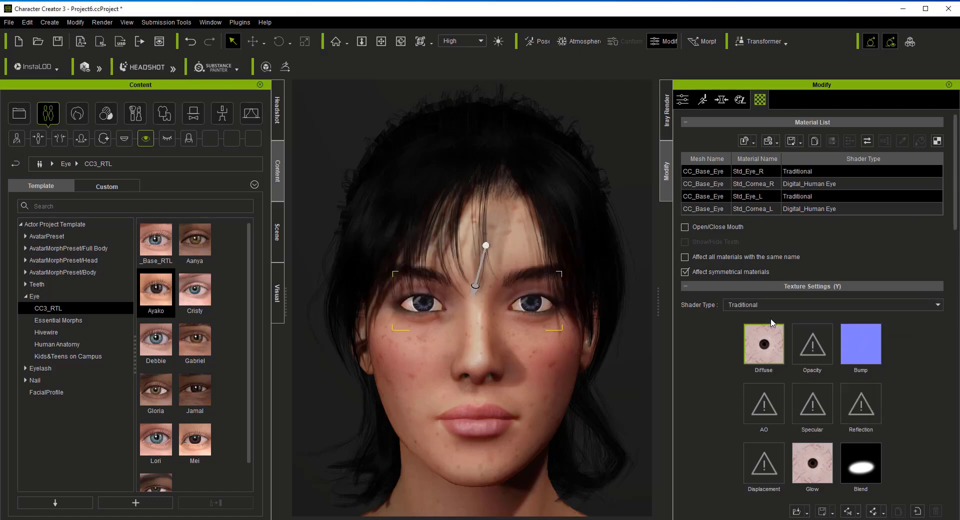
{"action": "left_click", "coordinate": [791, 305]}
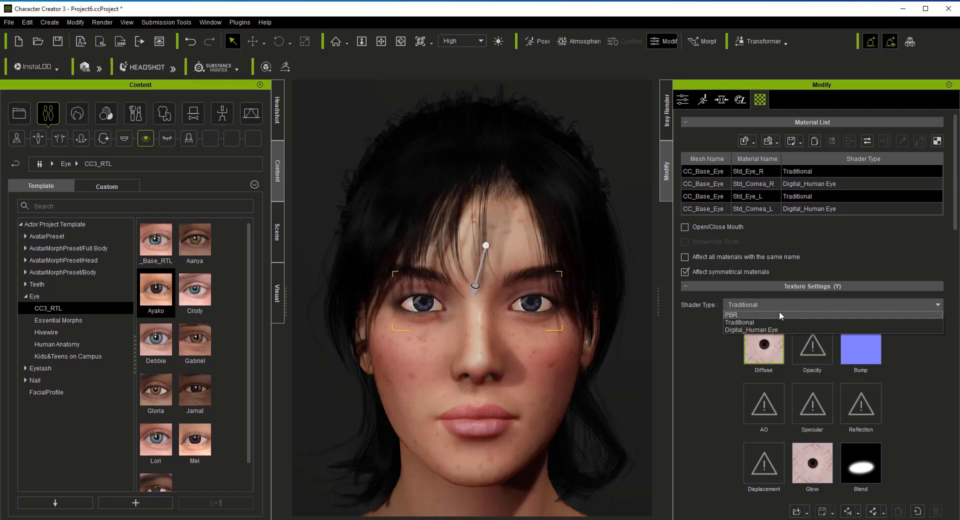
{"action": "left_click", "coordinate": [779, 315]}
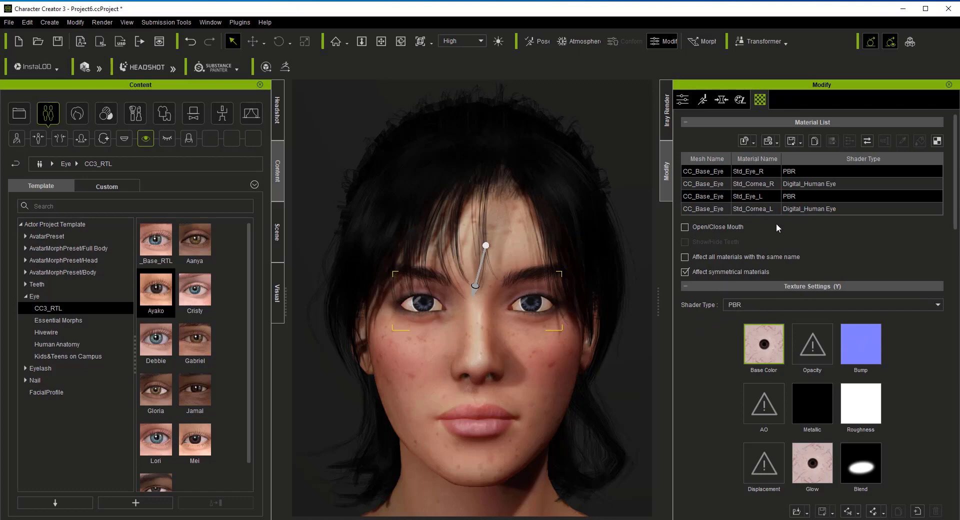
{"action": "scroll", "coordinate": [800, 415], "scroll_direction": "down", "scroll_amount": 6}
{"action": "scroll", "coordinate": [808, 405], "scroll_direction": "up", "scroll_amount": 6}
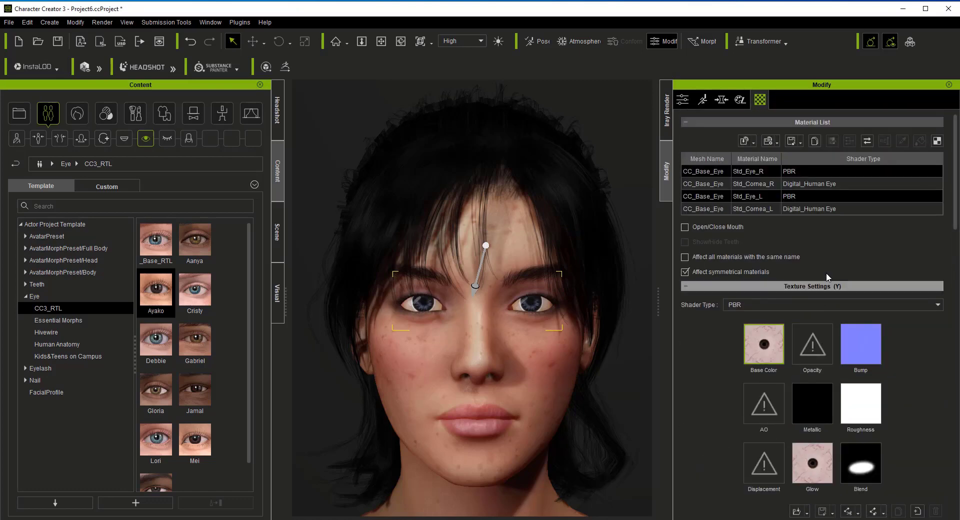
Step: On the Std_Cornea_L and Std_Cornea_R materials, set Limbus UV Width Color to 0.063 and Limbus Dark Scale to 6.838
{"action": "left_click", "coordinate": [821, 209]}
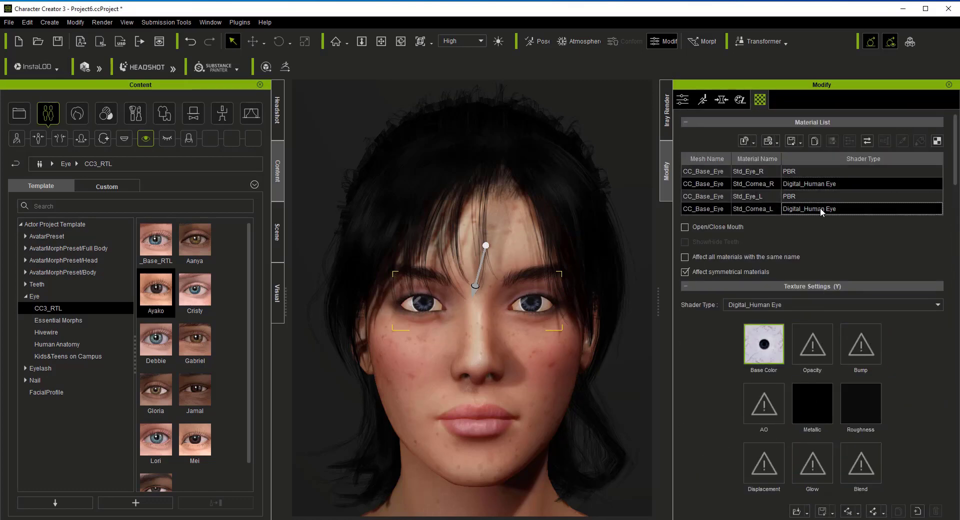
{"action": "scroll", "coordinate": [872, 398], "scroll_direction": "down", "scroll_amount": 15}
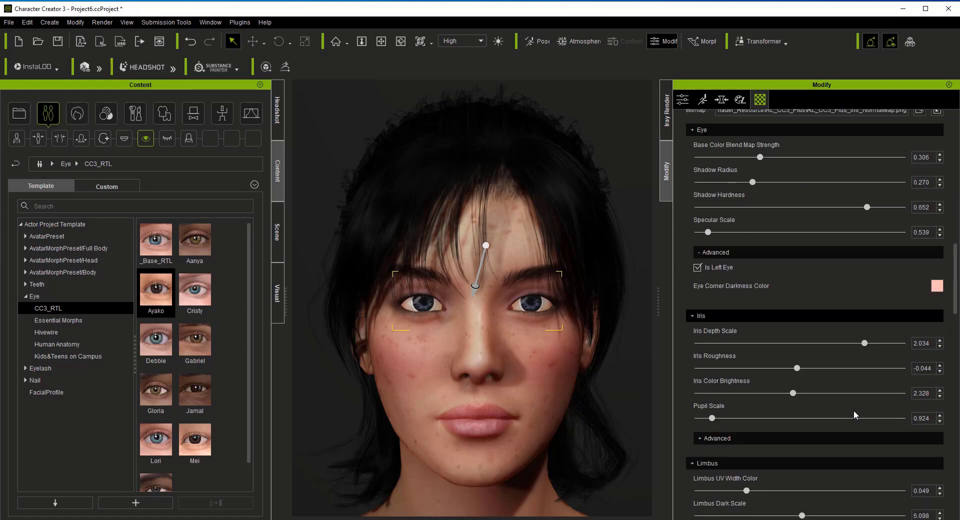
{"action": "scroll", "coordinate": [800, 374], "scroll_direction": "down", "scroll_amount": 4}
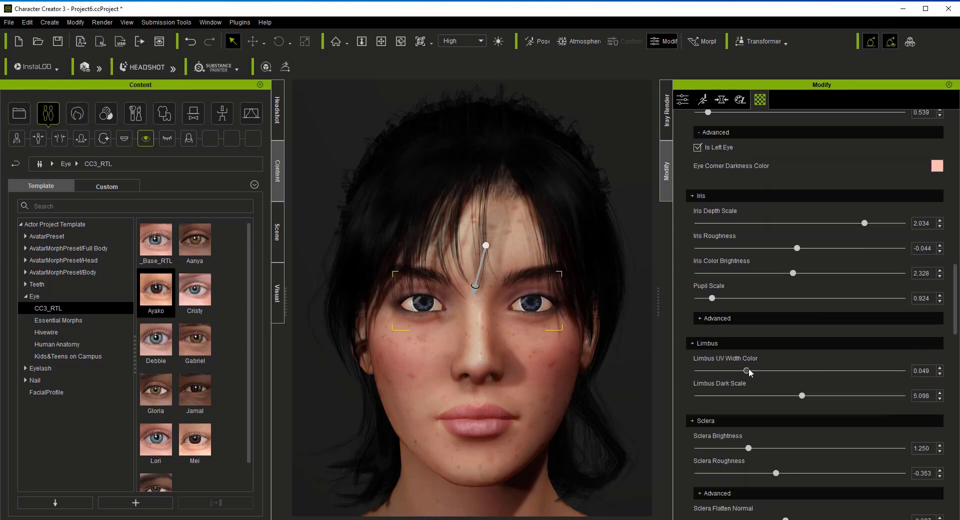
{"action": "left_click_drag", "start_coordinate": [751, 371], "coordinate": [769, 373]}
{"action": "left_click_drag", "start_coordinate": [803, 398], "coordinate": [839, 398]}
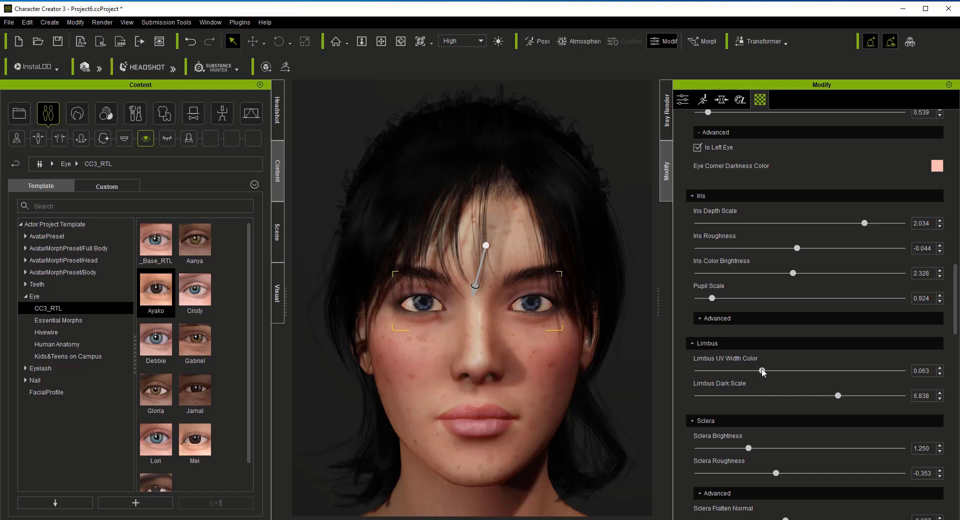
Step: Set the cornea materials' Limbus UV Width Color to 0.051 and Limbus Dark Scale to 6.765
{"action": "left_click_drag", "start_coordinate": [763, 371], "coordinate": [757, 371]}
{"action": "scroll", "coordinate": [465, 285], "scroll_direction": "up", "scroll_amount": 2}
{"action": "scroll", "coordinate": [465, 285], "scroll_direction": "up", "scroll_amount": 2}
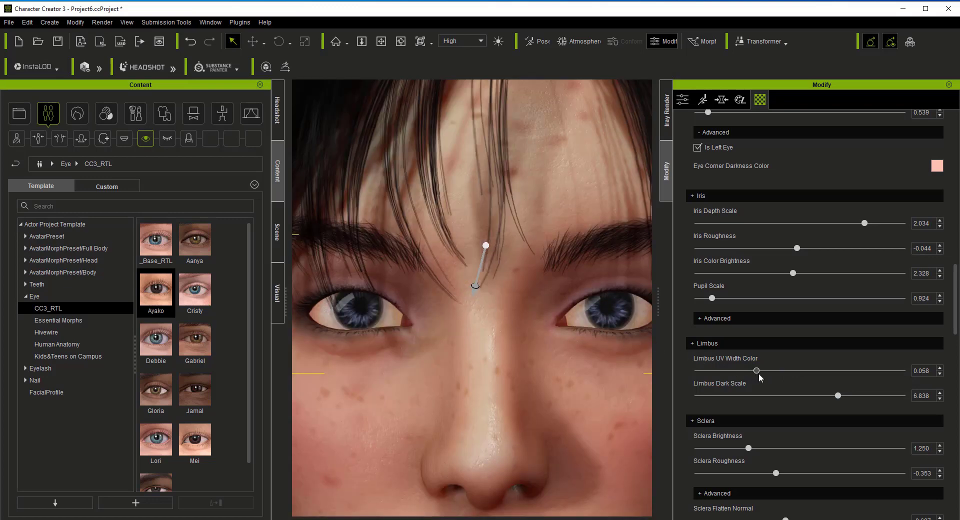
{"action": "mouse_move", "coordinate": [757, 371]}
{"action": "left_mouse_down"}
{"action": "mouse_move", "coordinate": [769, 372]}
{"action": "mouse_move", "coordinate": [735, 375]}
{"action": "mouse_move", "coordinate": [751, 375]}
{"action": "left_mouse_up"}
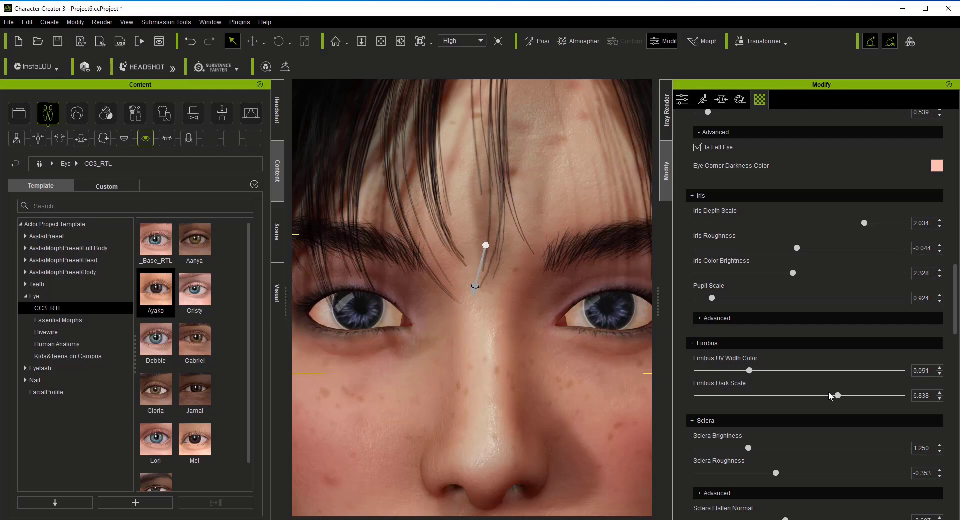
{"action": "mouse_move", "coordinate": [825, 398]}
{"action": "left_mouse_down"}
{"action": "mouse_move", "coordinate": [798, 398]}
{"action": "mouse_move", "coordinate": [870, 397]}
{"action": "mouse_move", "coordinate": [774, 405]}
{"action": "mouse_move", "coordinate": [836, 403]}
{"action": "left_mouse_up"}
{"action": "scroll", "coordinate": [584, 395], "scroll_direction": "down", "scroll_amount": 5}
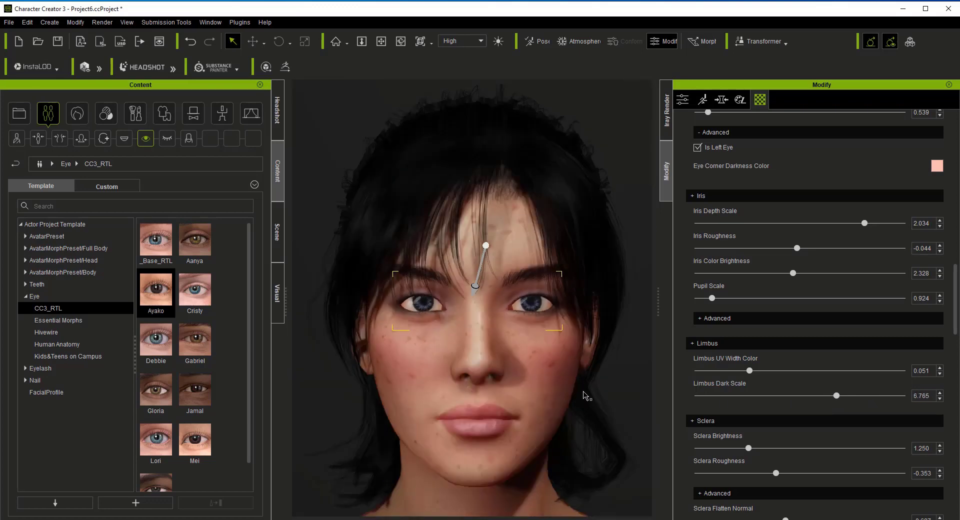
Step: Frame the character's whole head and compare its eyes with the reference portrait in Windows Photo Viewer
{"action": "scroll", "coordinate": [578, 361], "scroll_direction": "down", "scroll_amount": 2}
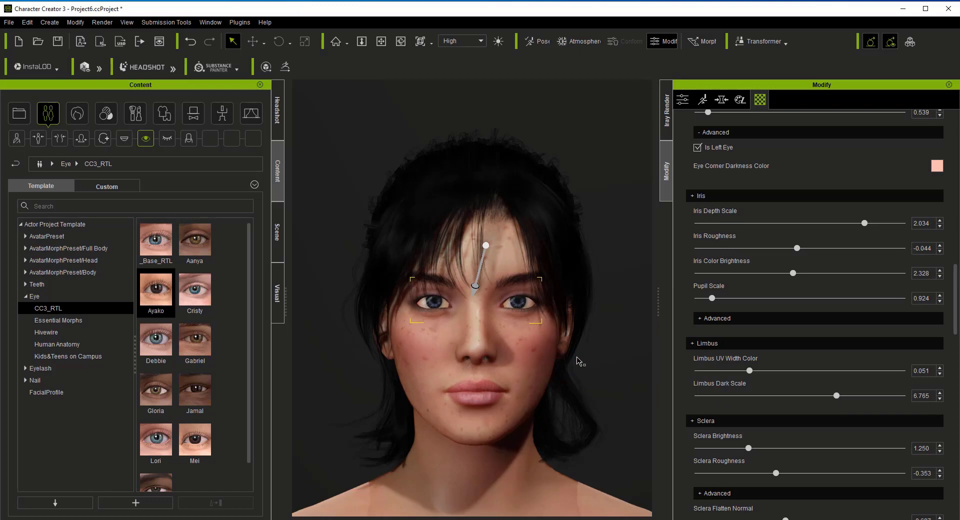
{"action": "scroll", "coordinate": [577, 359], "scroll_direction": "up", "scroll_amount": 1}
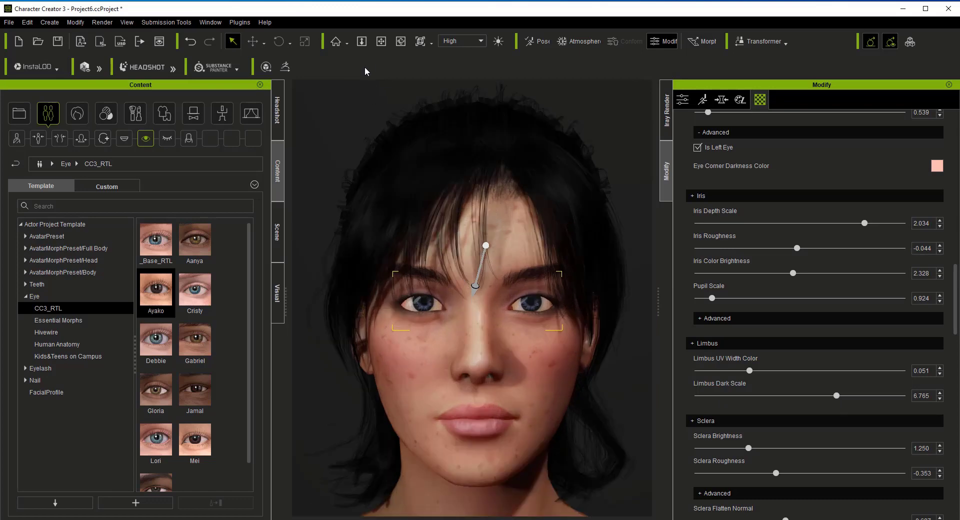
{"action": "left_click", "coordinate": [361, 41]}
{"action": "left_click_drag", "start_coordinate": [426, 180], "coordinate": [420, 144]}
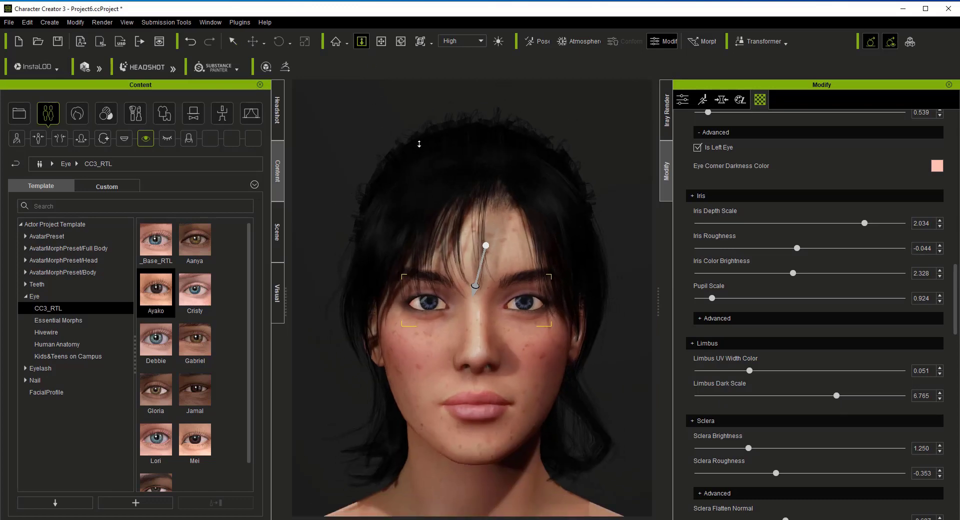
{"action": "left_click", "coordinate": [381, 41]}
{"action": "mouse_move", "coordinate": [429, 190]}
{"action": "left_mouse_down"}
{"action": "mouse_move", "coordinate": [428, 178]}
{"action": "mouse_move", "coordinate": [439, 193]}
{"action": "left_mouse_up"}
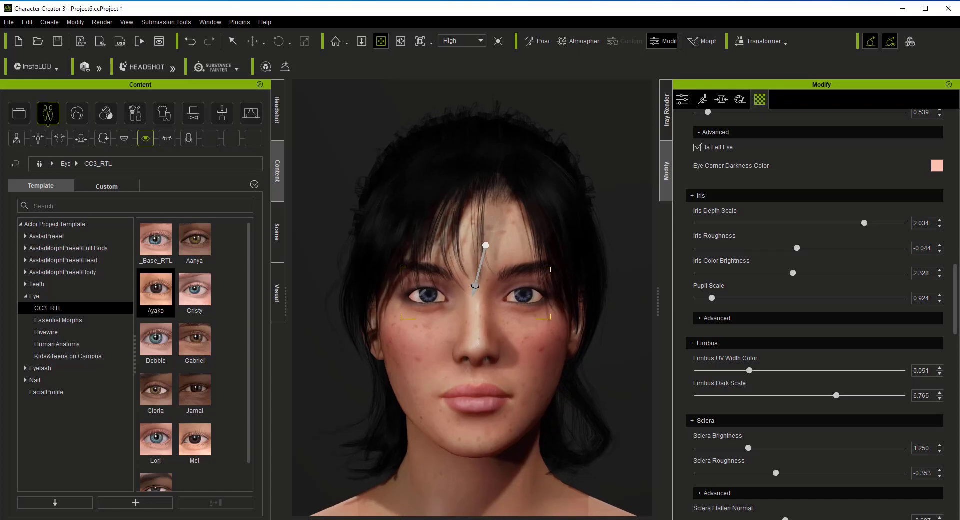
{"action": "mouse_move", "coordinate": [310, 515]}
{"action": "left_click", "coordinate": [332, 480]}
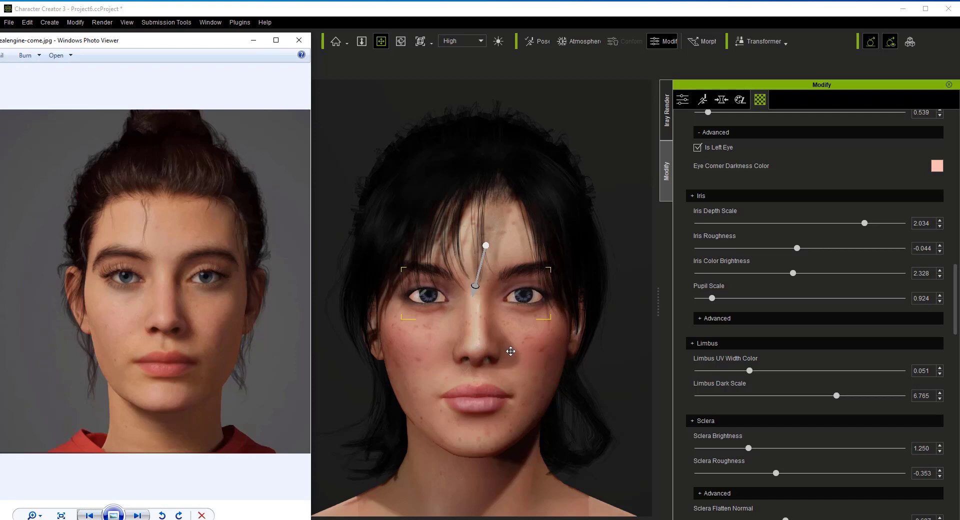
{"action": "left_click", "coordinate": [433, 321]}
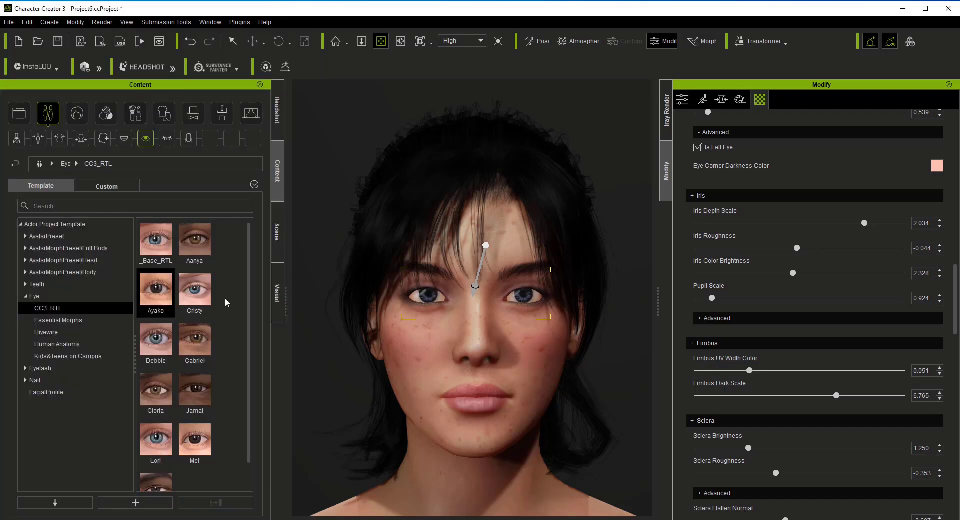
Step: Try several fill and key light presets from the 01_Face stage lights, including left, right and front directions
{"action": "left_click", "coordinate": [251, 115]}
{"action": "double_click", "coordinate": [161, 294]}
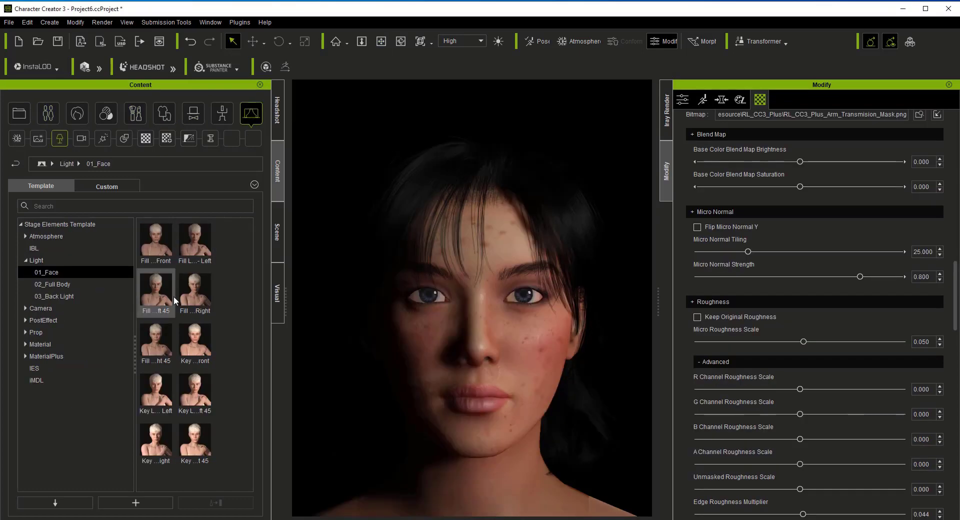
{"action": "double_click", "coordinate": [194, 343]}
{"action": "double_click", "coordinate": [186, 398]}
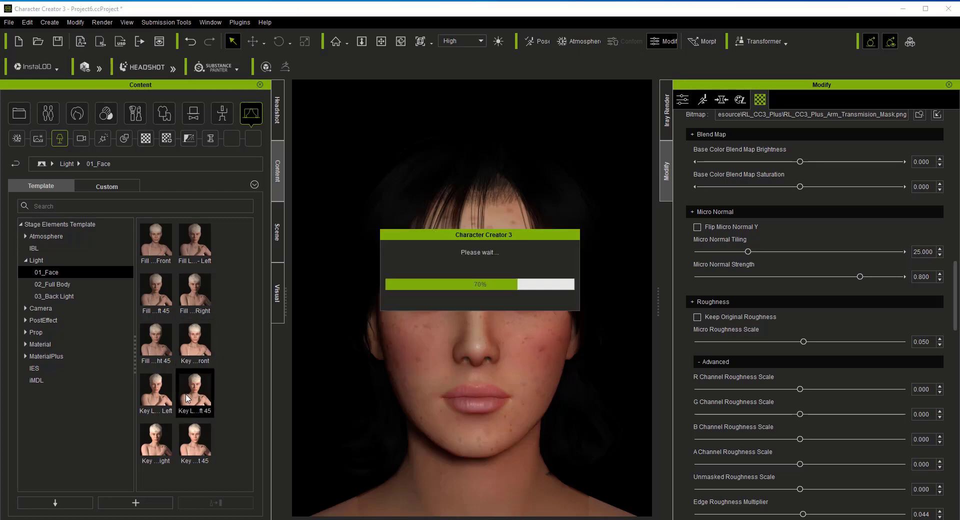
{"action": "double_click", "coordinate": [169, 435]}
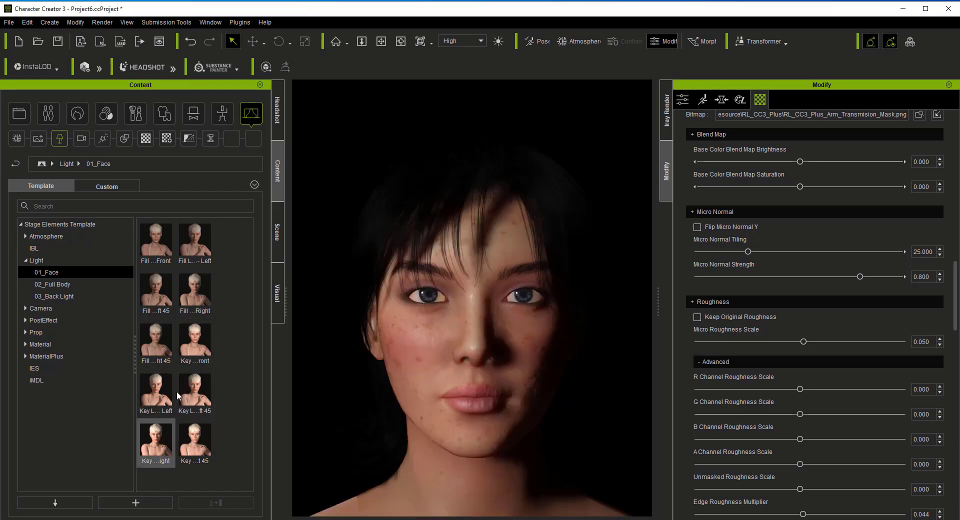
{"action": "double_click", "coordinate": [208, 249]}
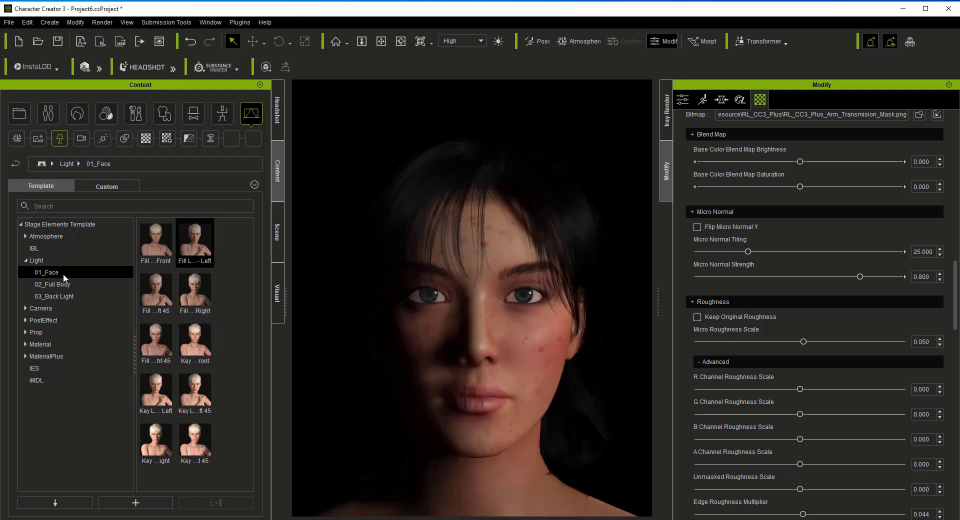
Step: Try the DH_Top_Light, DH_Side_Dark, DH_Side and DH_Top_Light_Warm atmosphere presets on the scene
{"action": "left_click", "coordinate": [61, 285]}
{"action": "left_click", "coordinate": [56, 249]}
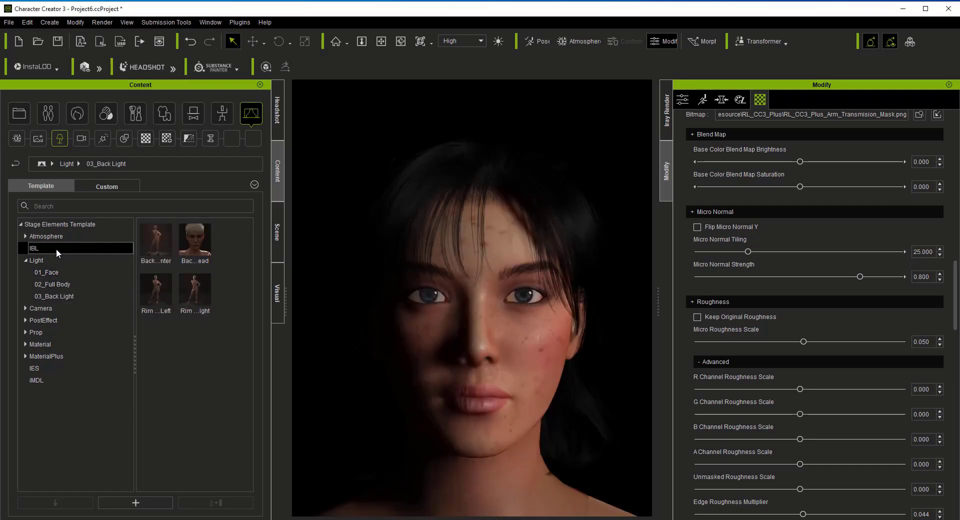
{"action": "left_click", "coordinate": [68, 263]}
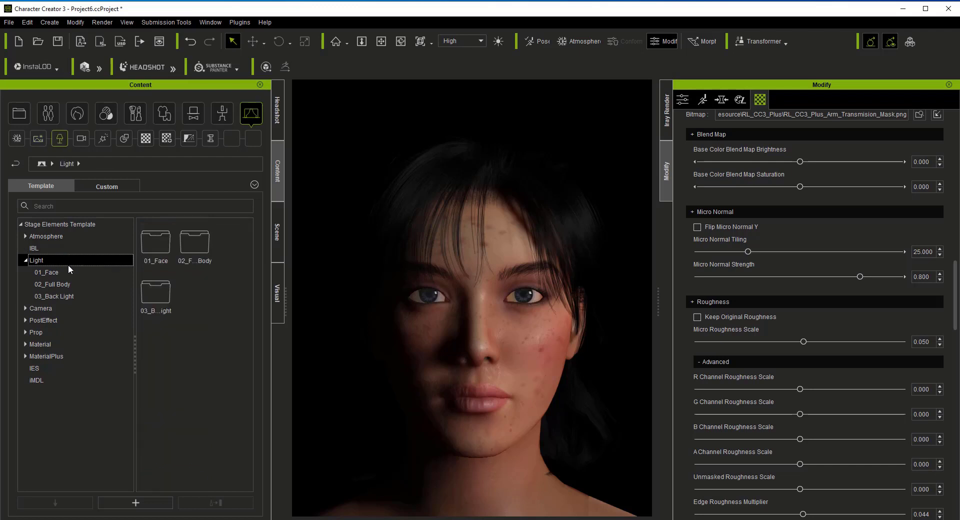
{"action": "left_click", "coordinate": [71, 237]}
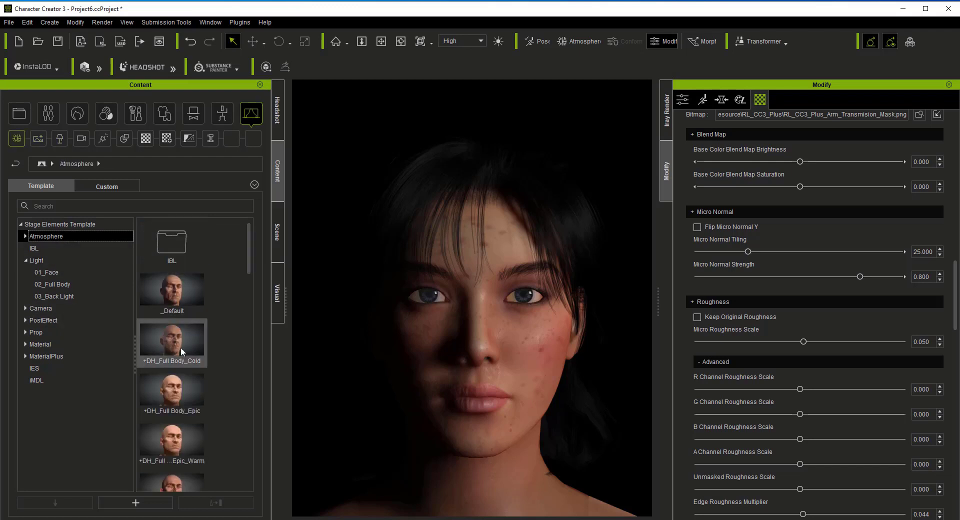
{"action": "scroll", "coordinate": [185, 353], "scroll_direction": "down", "scroll_amount": 10}
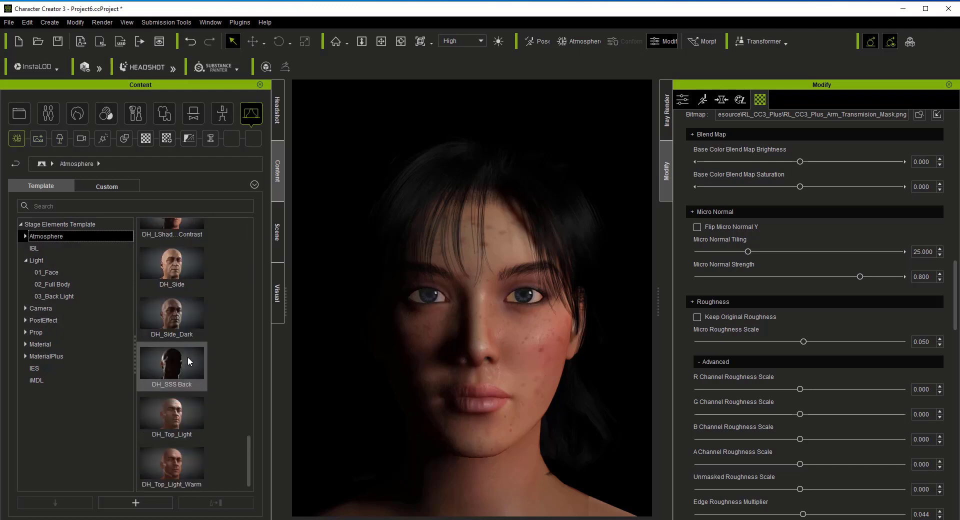
{"action": "double_click", "coordinate": [182, 418]}
{"action": "double_click", "coordinate": [199, 322]}
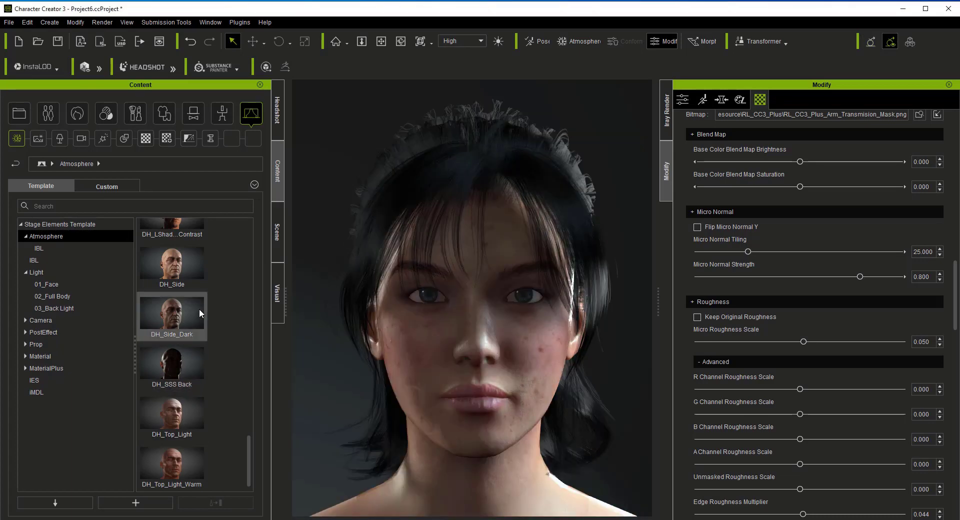
{"action": "double_click", "coordinate": [198, 275]}
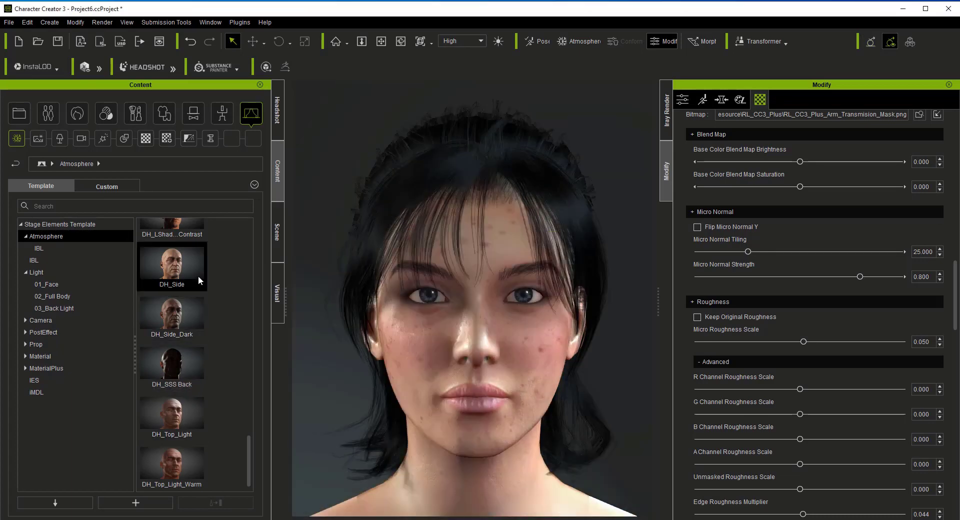
{"action": "double_click", "coordinate": [178, 461]}
Step: Try the +DH_Full Body_Soft2 and _Default atmosphere presets on the scene
{"action": "scroll", "coordinate": [188, 355], "scroll_direction": "up", "scroll_amount": 10}
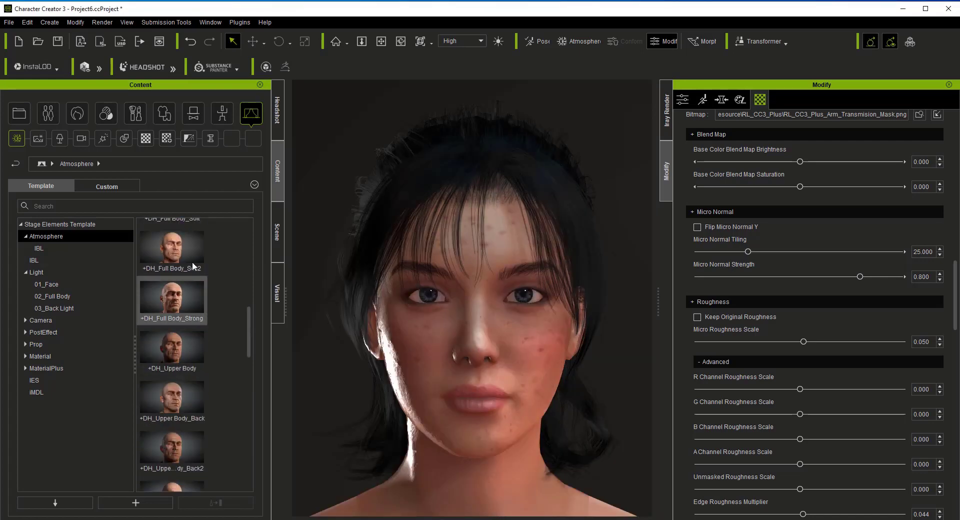
{"action": "double_click", "coordinate": [187, 240]}
{"action": "scroll", "coordinate": [185, 266], "scroll_direction": "up", "scroll_amount": 5}
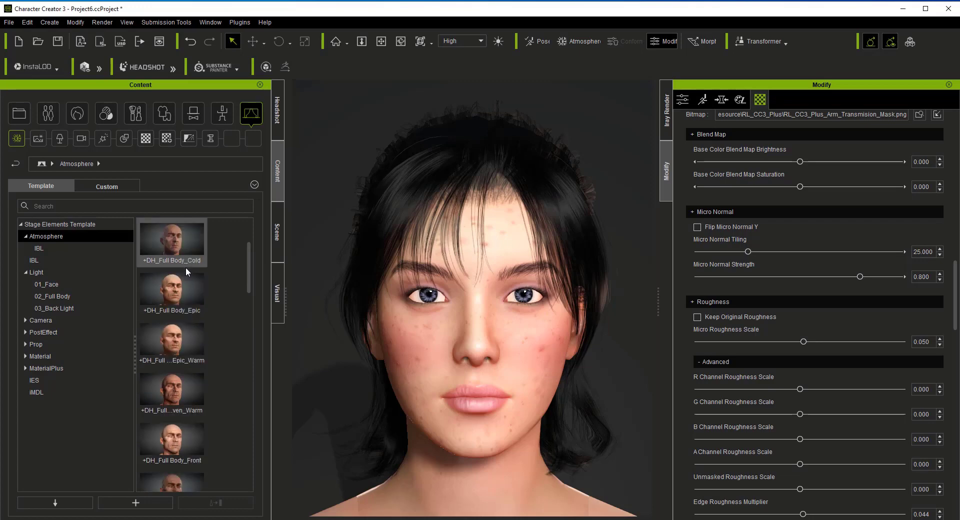
{"action": "double_click", "coordinate": [185, 292]}
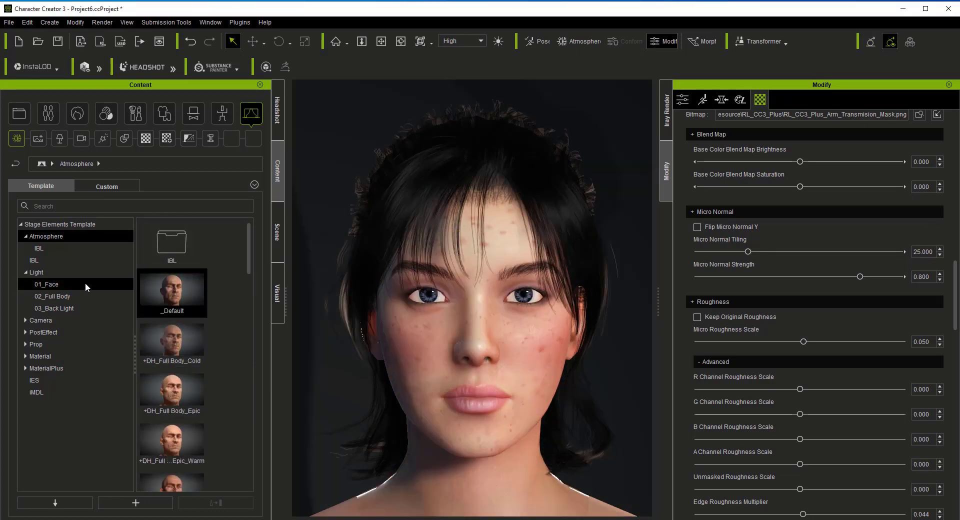
Step: Try the IBL atmospheres 3 Point Lighting, Gradient_Cold, Gradient_Dark and Gradient_Warm
{"action": "left_click", "coordinate": [81, 249]}
{"action": "double_click", "coordinate": [169, 247]}
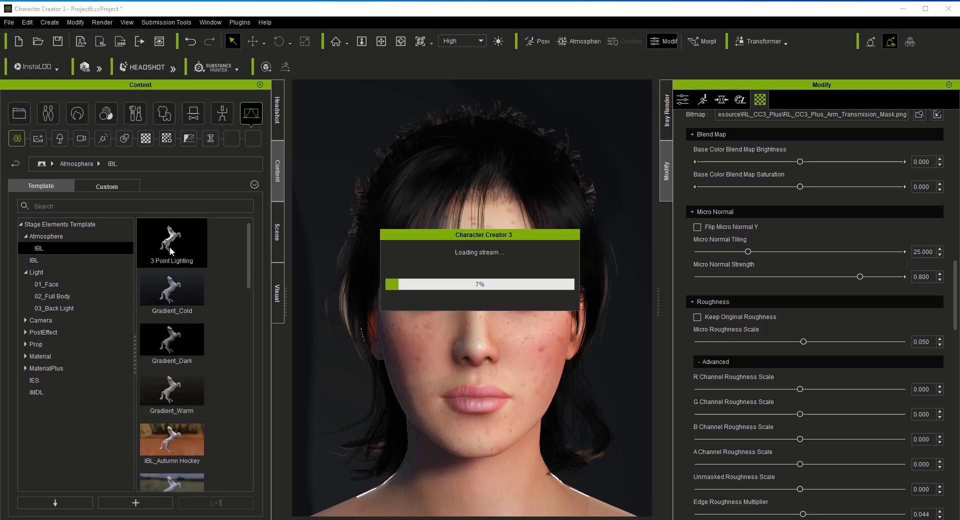
{"action": "double_click", "coordinate": [170, 286]}
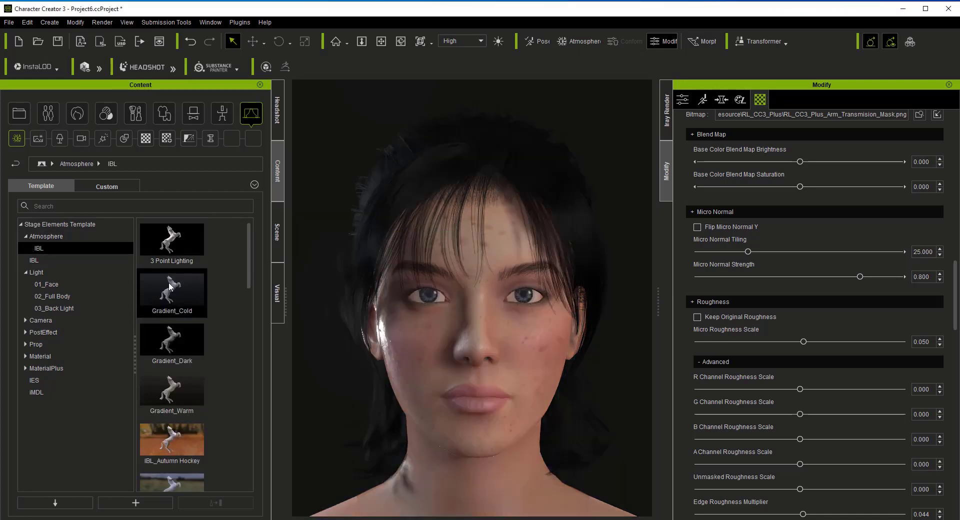
{"action": "double_click", "coordinate": [184, 338]}
{"action": "double_click", "coordinate": [184, 380]}
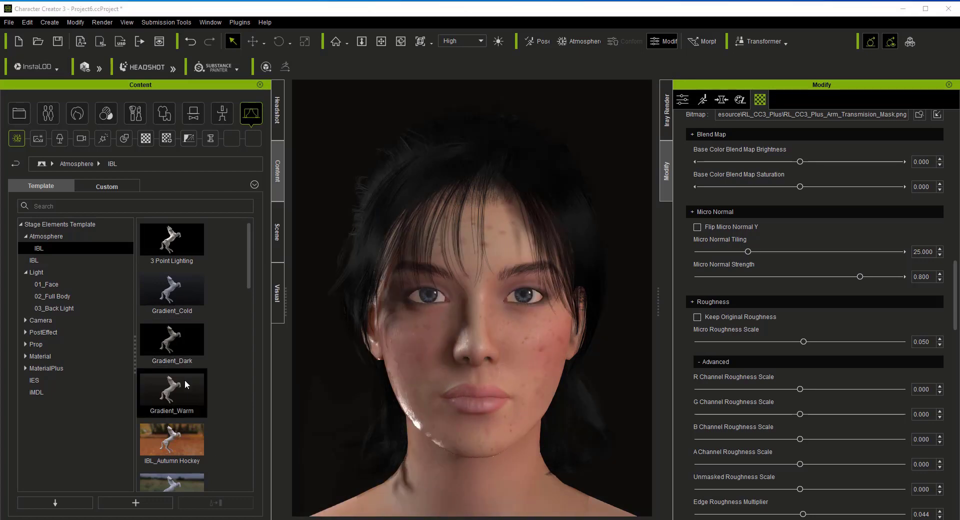
Step: Try the IBL atmospheres Studio_02, Studio_03, Studio_01 and Side_Warm
{"action": "scroll", "coordinate": [190, 349], "scroll_direction": "down", "scroll_amount": 5}
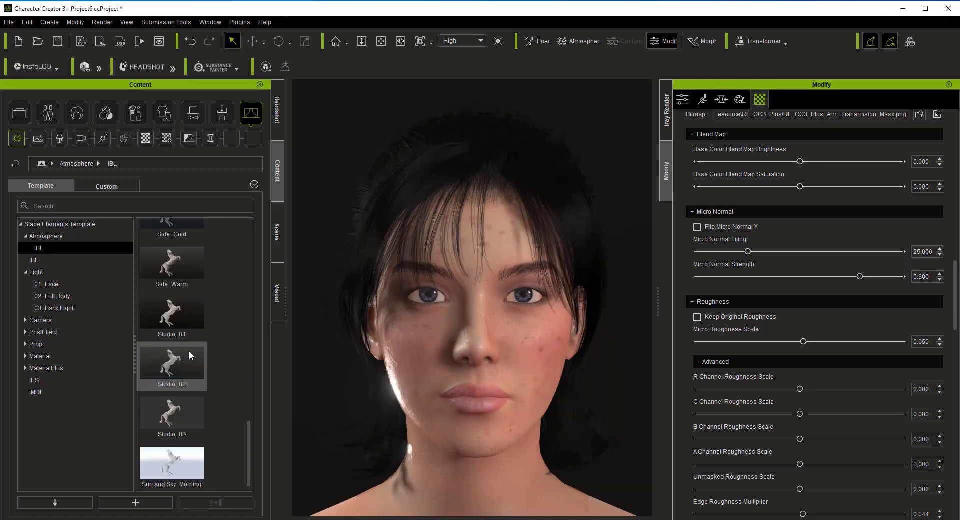
{"action": "double_click", "coordinate": [188, 360]}
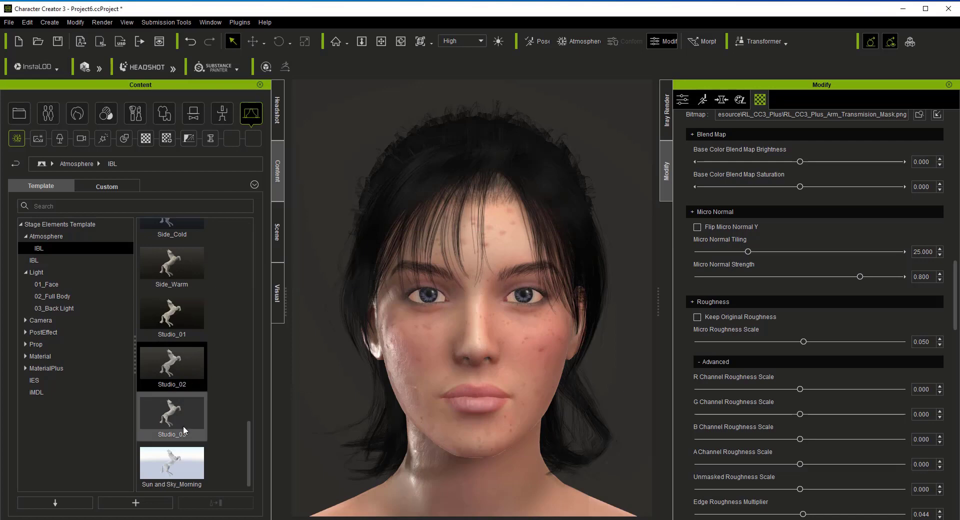
{"action": "double_click", "coordinate": [182, 414]}
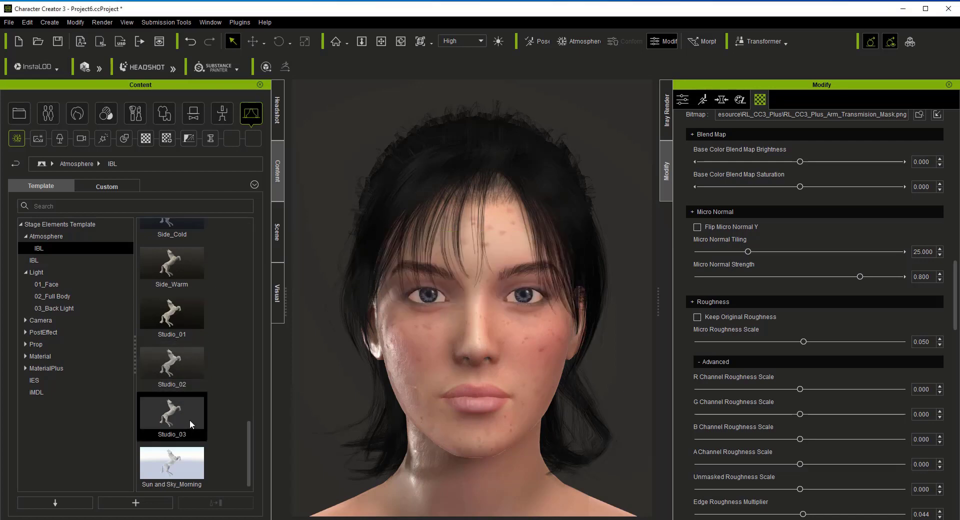
{"action": "double_click", "coordinate": [189, 310]}
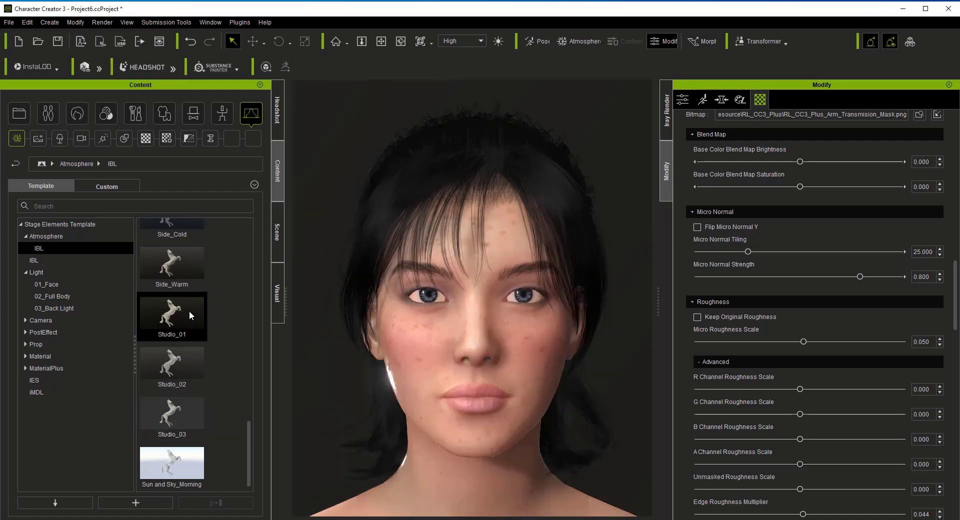
{"action": "double_click", "coordinate": [187, 272]}
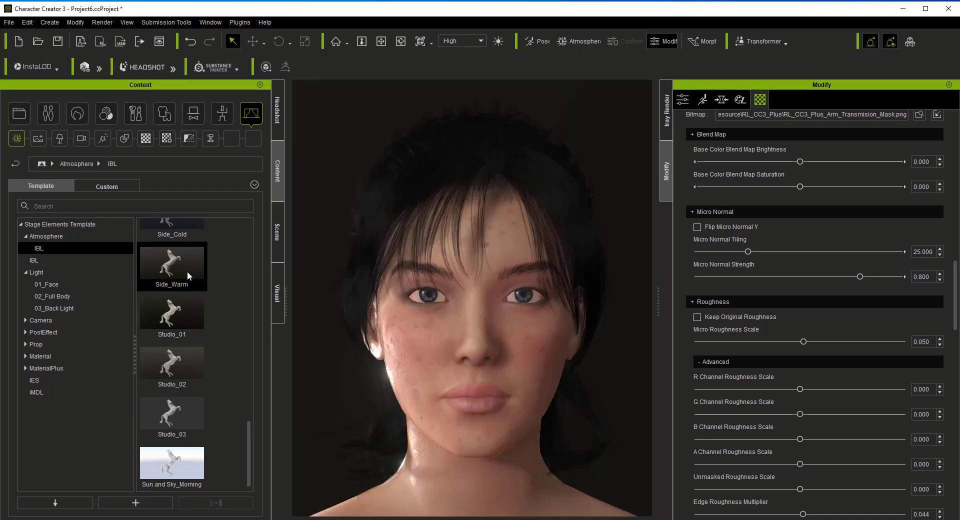
Step: Try the Rim Light and Mask Shutter IBL atmospheres
{"action": "scroll", "coordinate": [187, 280], "scroll_direction": "up", "scroll_amount": 3}
{"action": "double_click", "coordinate": [181, 328]}
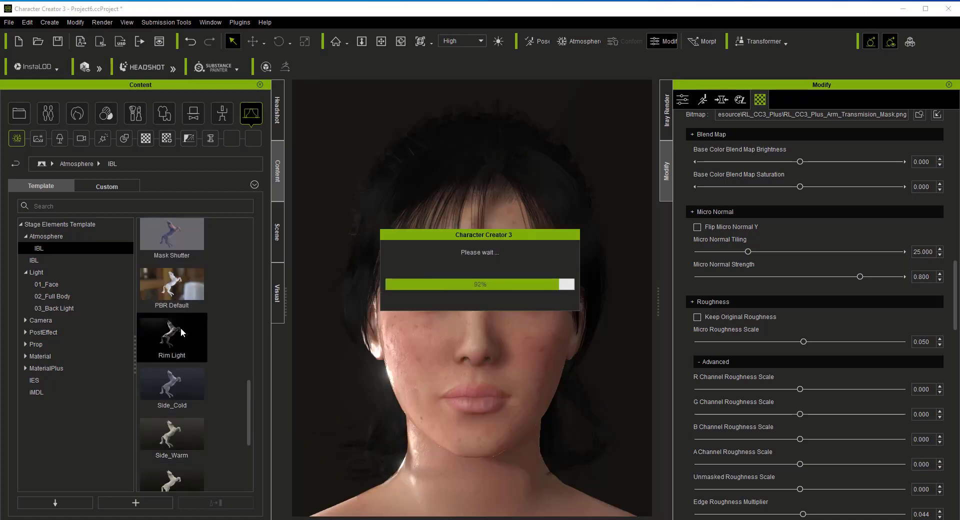
{"action": "double_click", "coordinate": [173, 231]}
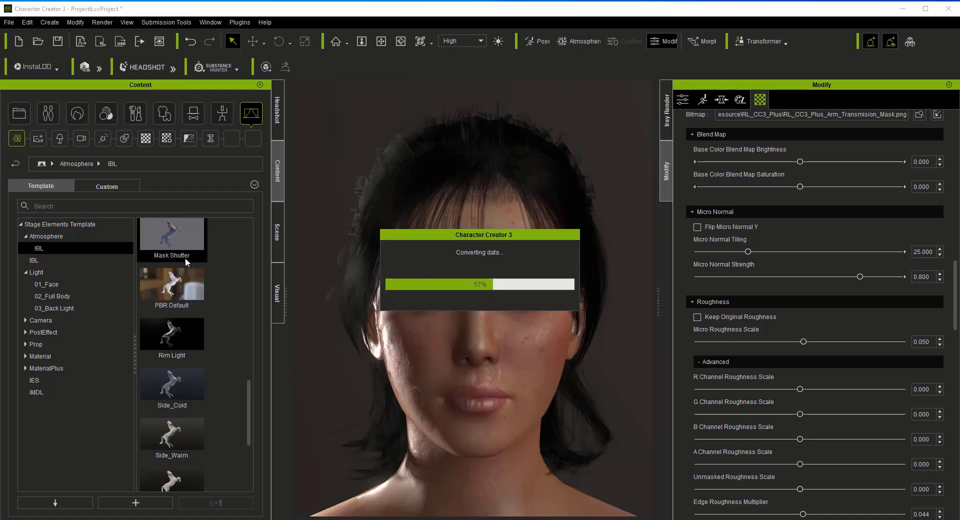
Step: Apply the Gradient_Warm IBL atmosphere to the scene and open the 03_Back Light presets
{"action": "scroll", "coordinate": [191, 300], "scroll_direction": "up", "scroll_amount": 5}
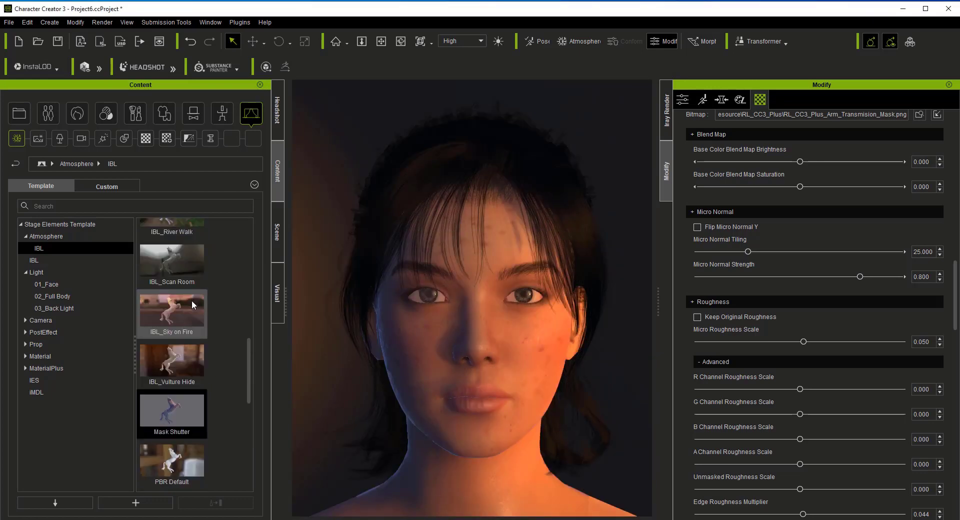
{"action": "double_click", "coordinate": [187, 254]}
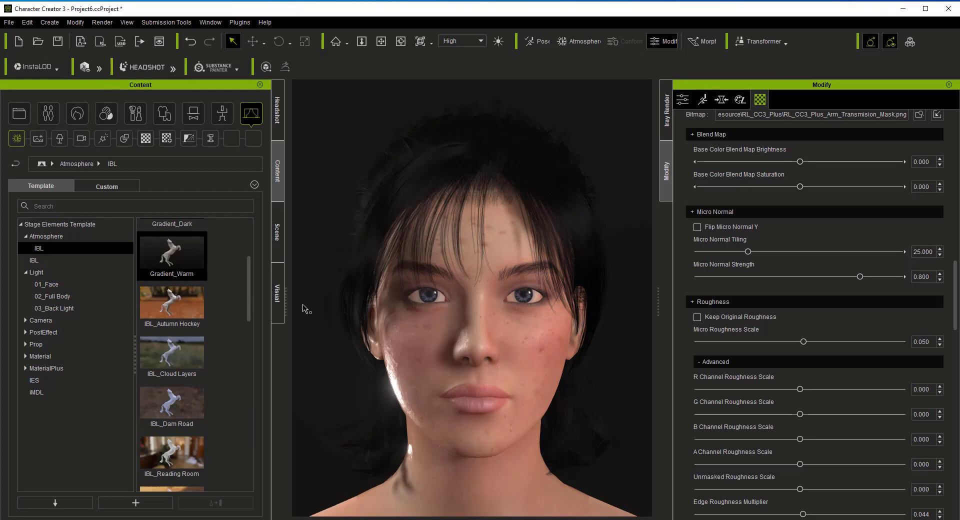
{"action": "left_click", "coordinate": [56, 307]}
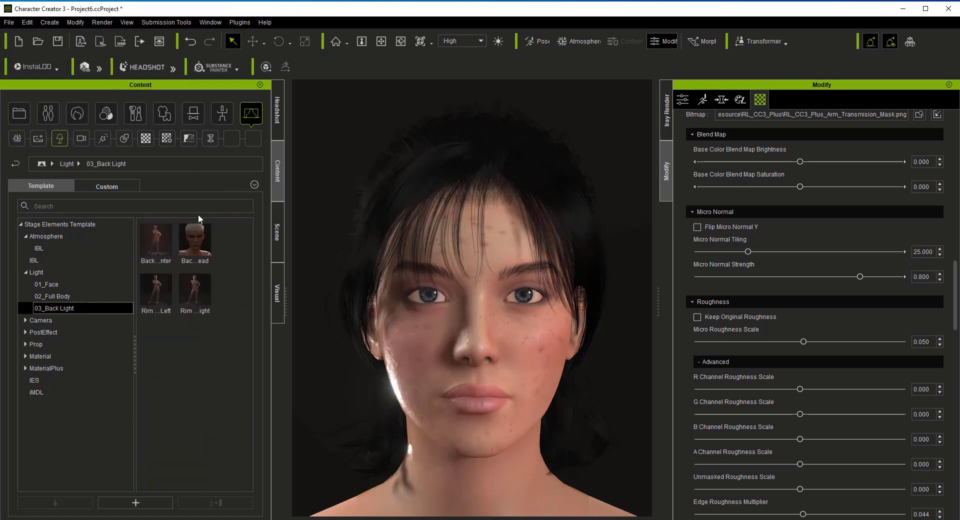
Step: Try the head back-light preset, followed by the Scan Room and Cayley Interior IBL images, on the scene
{"action": "double_click", "coordinate": [191, 238]}
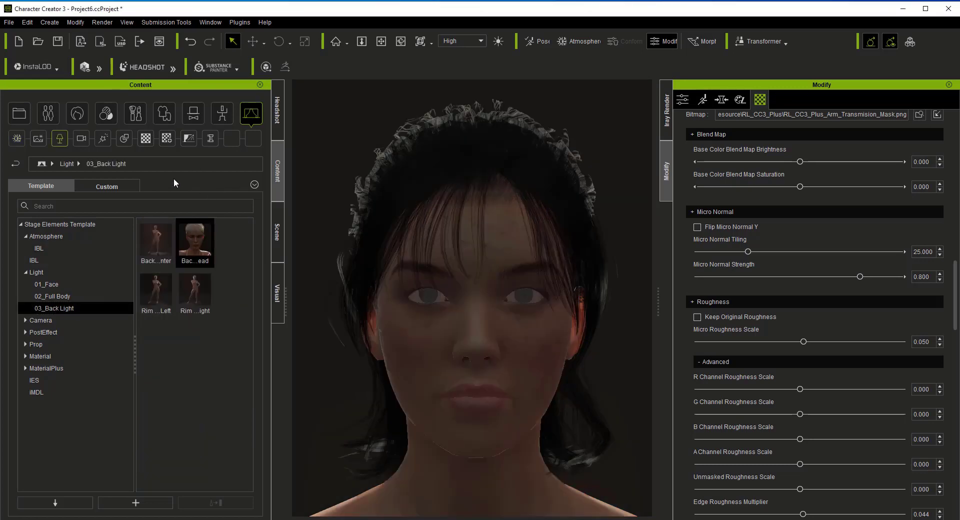
{"action": "left_click", "coordinate": [57, 247]}
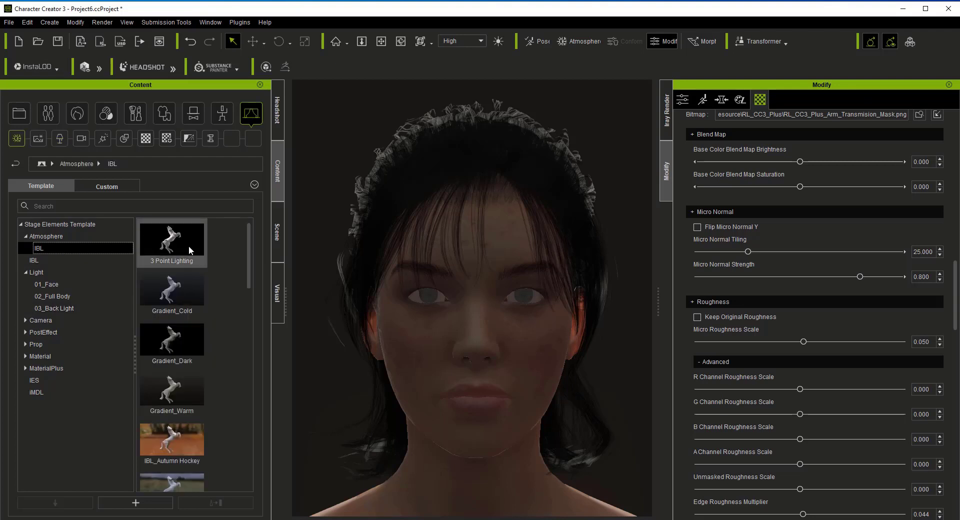
{"action": "scroll", "coordinate": [196, 281], "scroll_direction": "down", "scroll_amount": 5}
{"action": "left_click", "coordinate": [104, 261]}
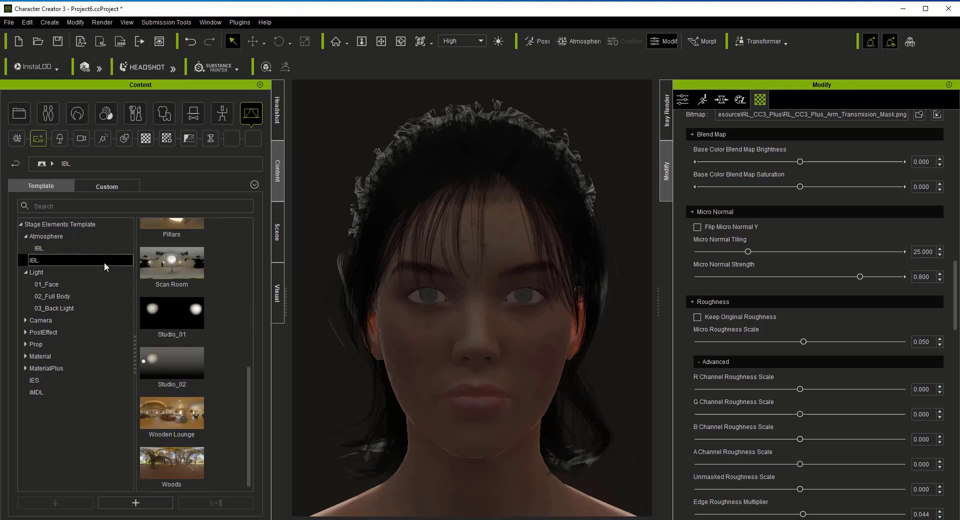
{"action": "double_click", "coordinate": [193, 265]}
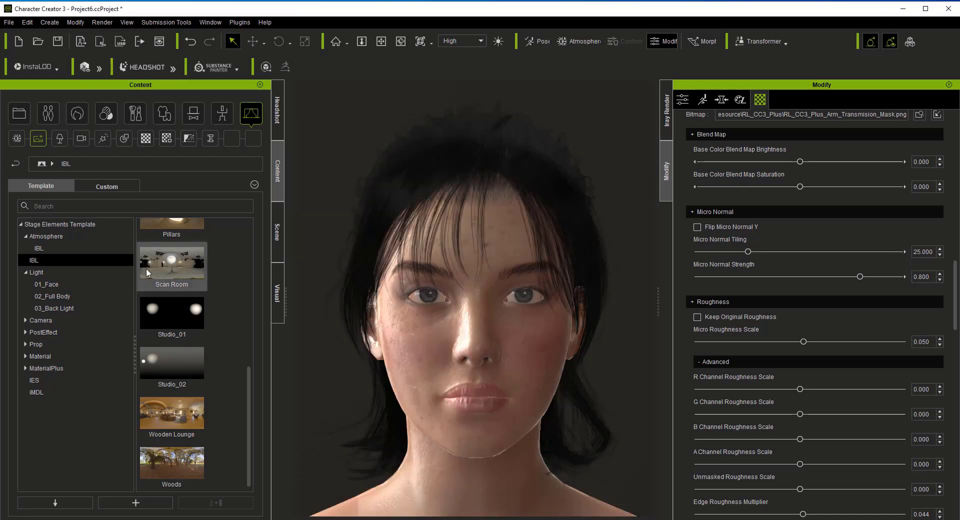
{"action": "scroll", "coordinate": [173, 260], "scroll_direction": "up", "scroll_amount": 5}
{"action": "double_click", "coordinate": [179, 245]}
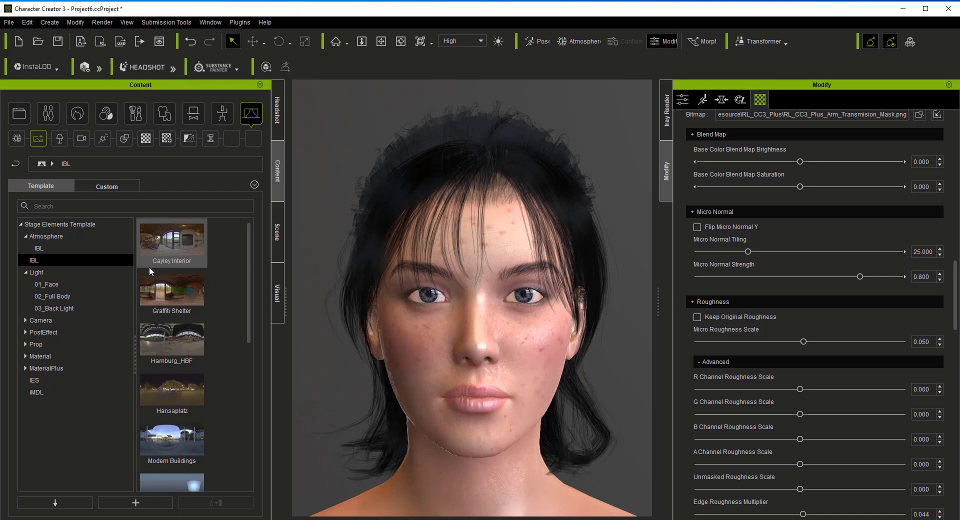
Step: Set the GI Range of the scene's GIAnchor light to 125
{"action": "left_click", "coordinate": [277, 248]}
{"action": "left_click", "coordinate": [12, 258]}
{"action": "left_click", "coordinate": [50, 270]}
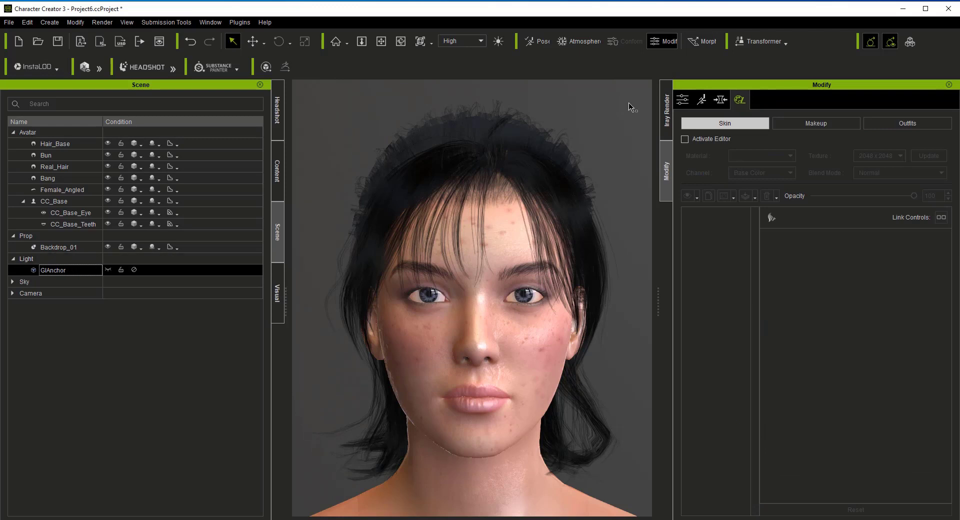
{"action": "left_click", "coordinate": [682, 100]}
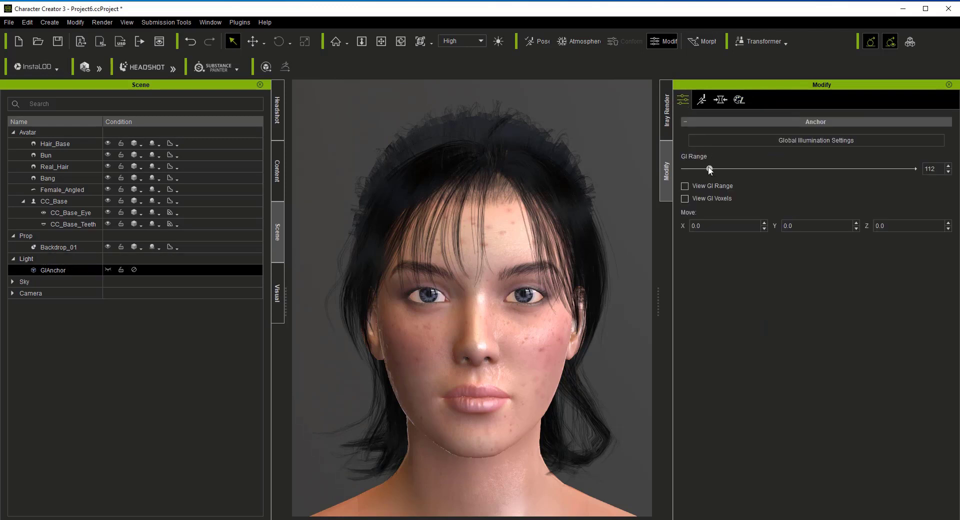
{"action": "mouse_move", "coordinate": [712, 169]}
{"action": "left_mouse_down"}
{"action": "mouse_move", "coordinate": [701, 169]}
{"action": "mouse_move", "coordinate": [722, 170]}
{"action": "left_mouse_up"}
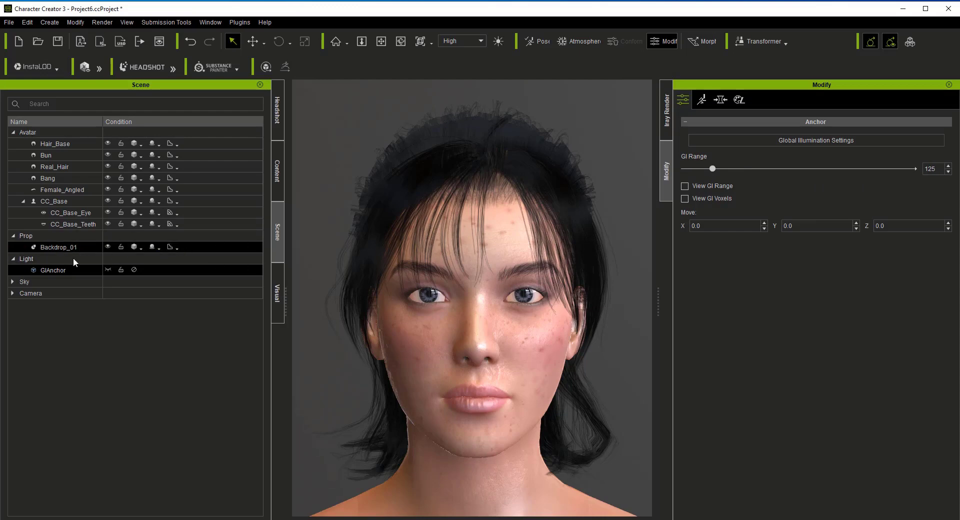
Step: Apply the 3 Point Lighting IBL atmosphere to the scene
{"action": "left_click", "coordinate": [276, 172]}
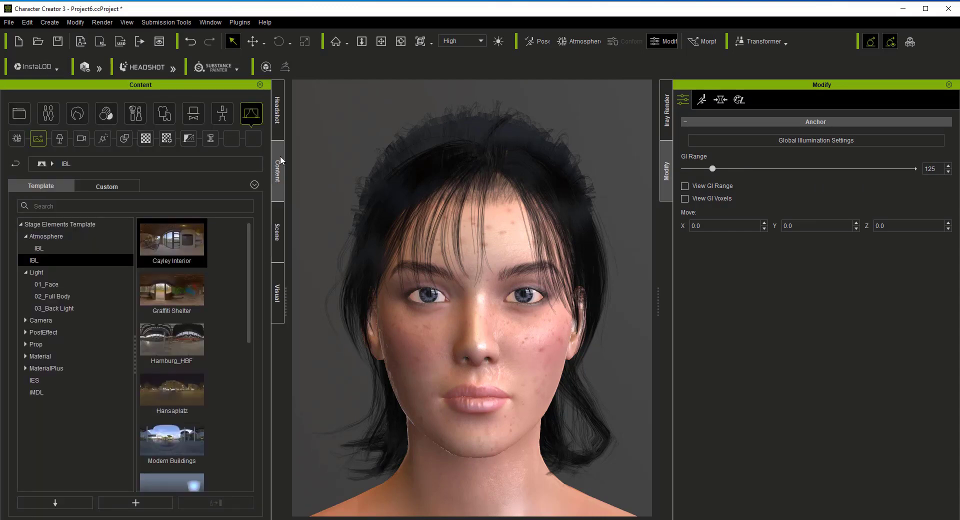
{"action": "left_click", "coordinate": [43, 249]}
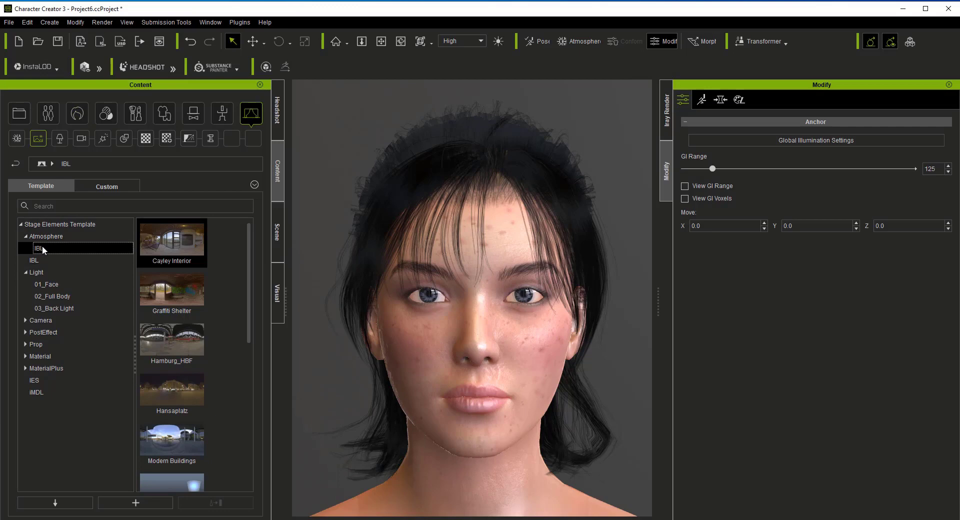
{"action": "double_click", "coordinate": [163, 245]}
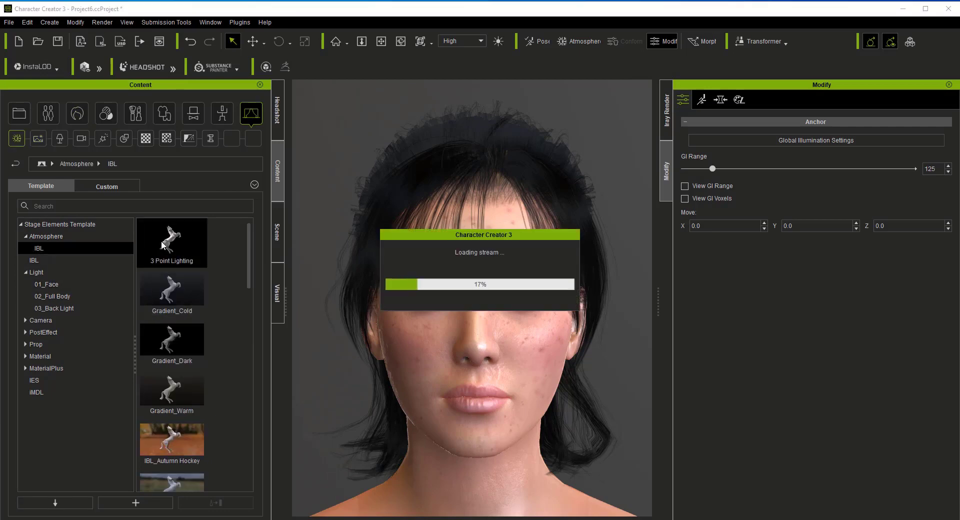
Step: Select the Rim Light in the scene and set its multiplier to 4.76
{"action": "left_click", "coordinate": [283, 275]}
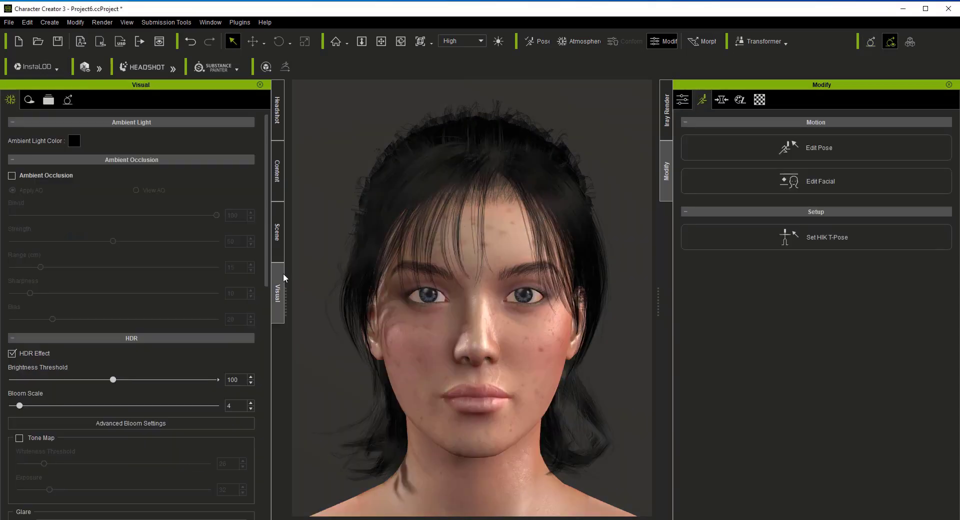
{"action": "left_click", "coordinate": [281, 250]}
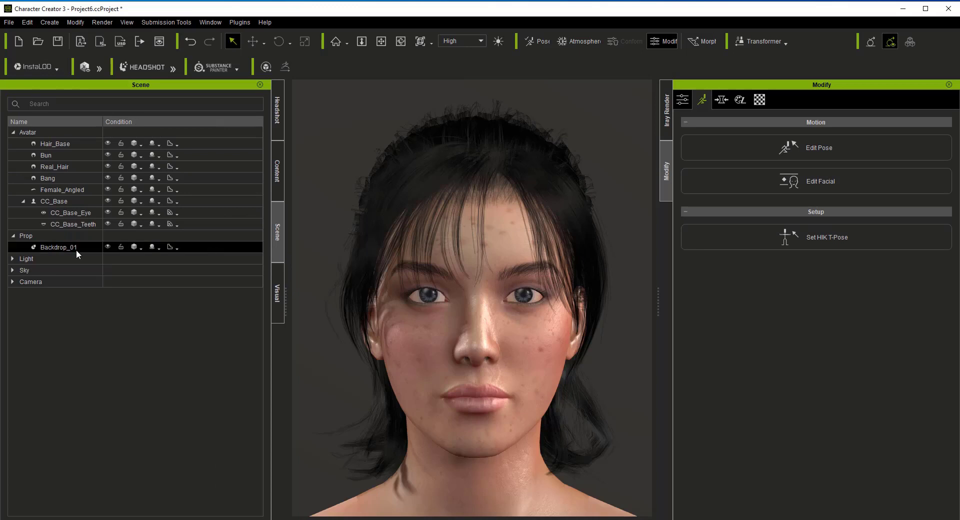
{"action": "left_click", "coordinate": [12, 259]}
{"action": "left_click", "coordinate": [60, 270]}
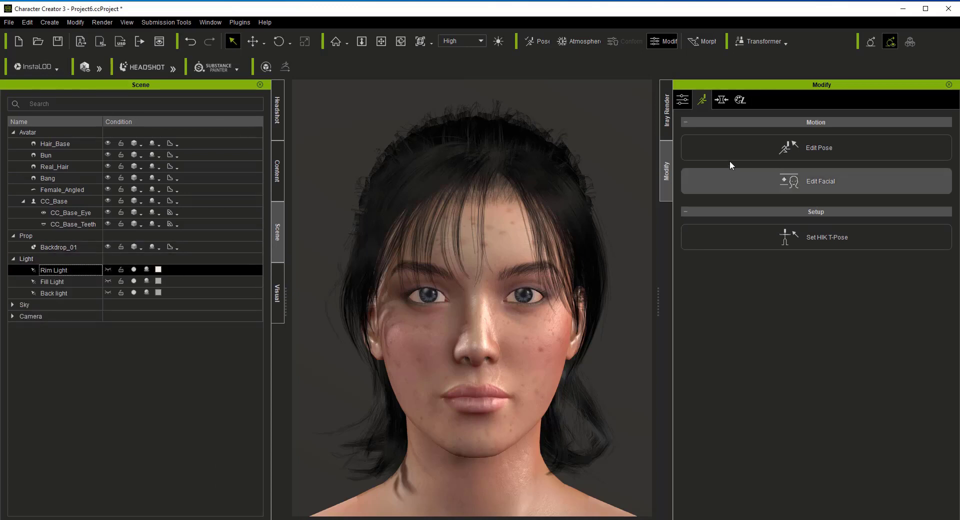
{"action": "left_click", "coordinate": [684, 101]}
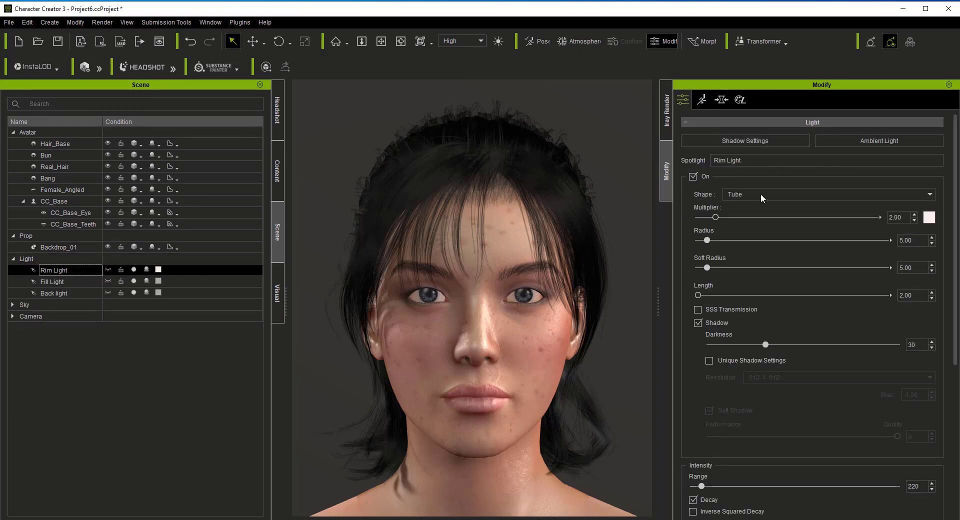
{"action": "left_click_drag", "start_coordinate": [716, 217], "coordinate": [740, 217]}
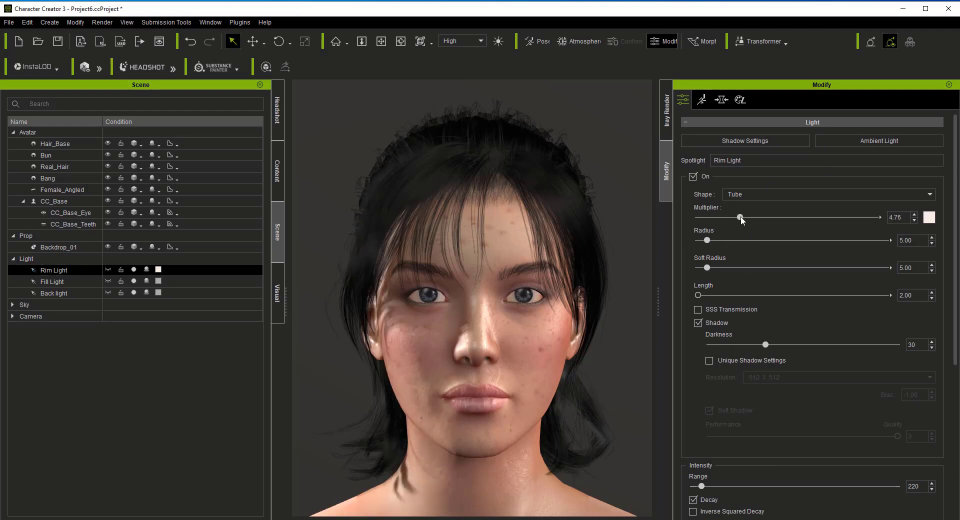
Step: Set the Fill Light's multiplier to 0.51 and the Back light's multiplier to 13.65
{"action": "left_click", "coordinate": [90, 282]}
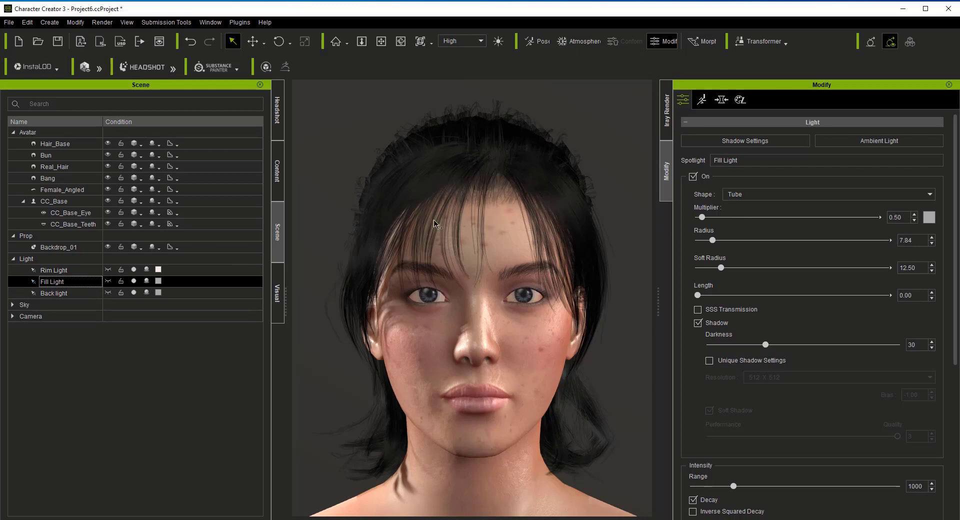
{"action": "mouse_move", "coordinate": [702, 217]}
{"action": "left_mouse_down"}
{"action": "mouse_move", "coordinate": [718, 214]}
{"action": "mouse_move", "coordinate": [704, 215]}
{"action": "left_mouse_up"}
{"action": "left_click", "coordinate": [79, 297]}
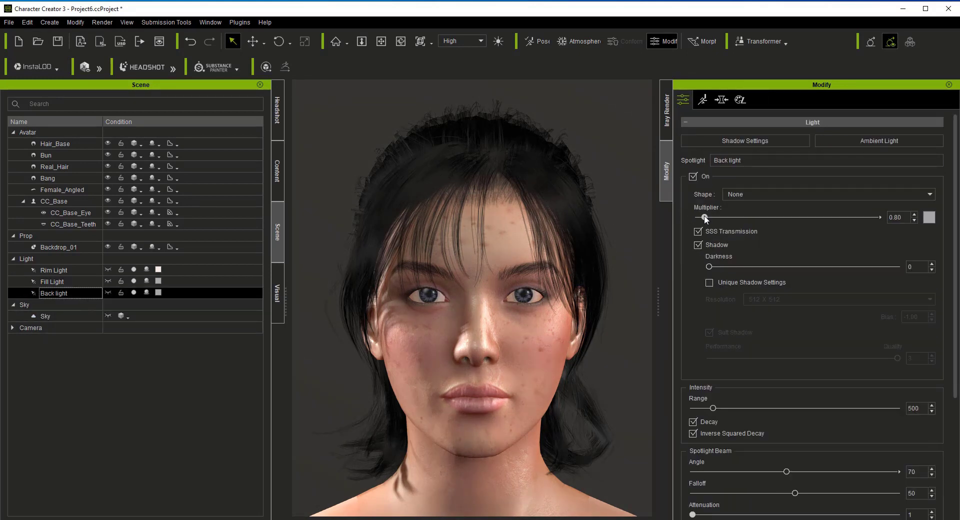
{"action": "left_click_drag", "start_coordinate": [705, 218], "coordinate": [818, 218]}
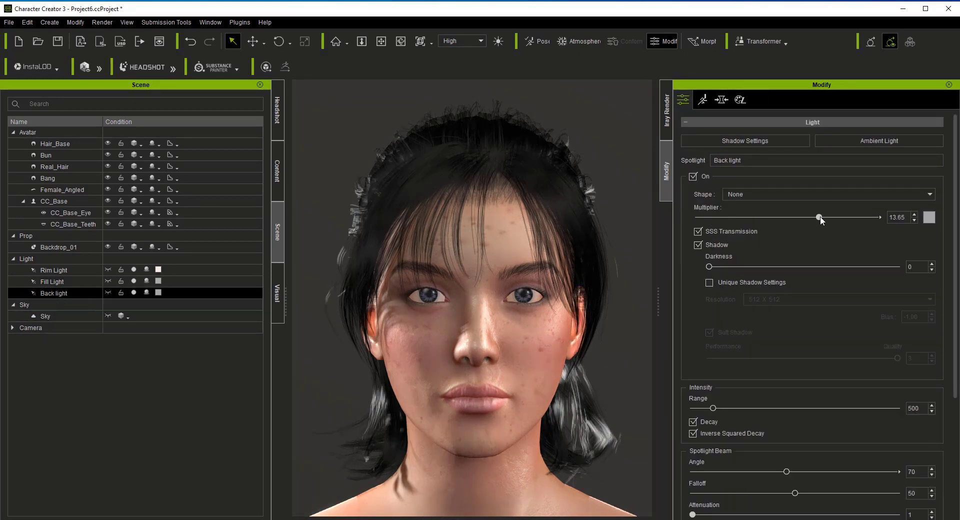
Step: Set the Fill Light's radius to 0.80 and its soft radius to 3.48
{"action": "left_click", "coordinate": [72, 284]}
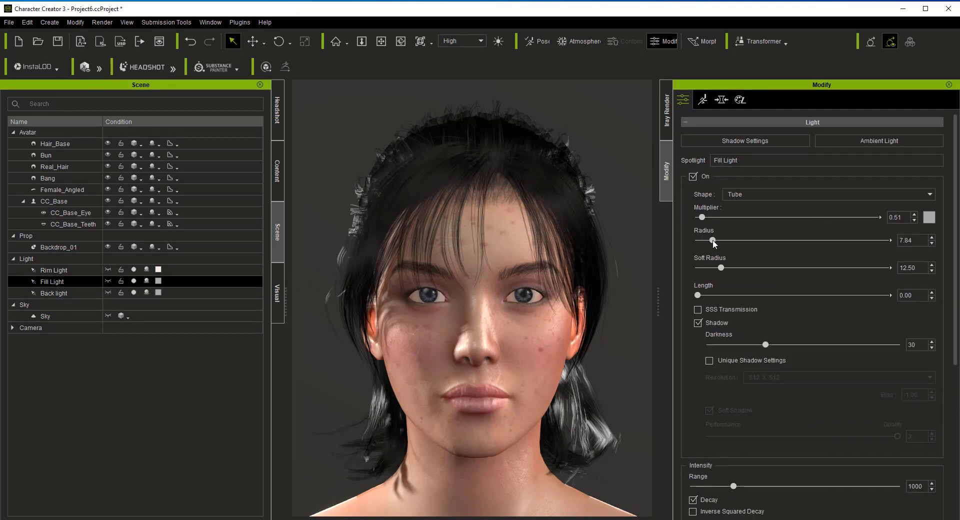
{"action": "left_click_drag", "start_coordinate": [715, 239], "coordinate": [787, 239]}
{"action": "left_click_drag", "start_coordinate": [709, 244], "coordinate": [818, 268]}
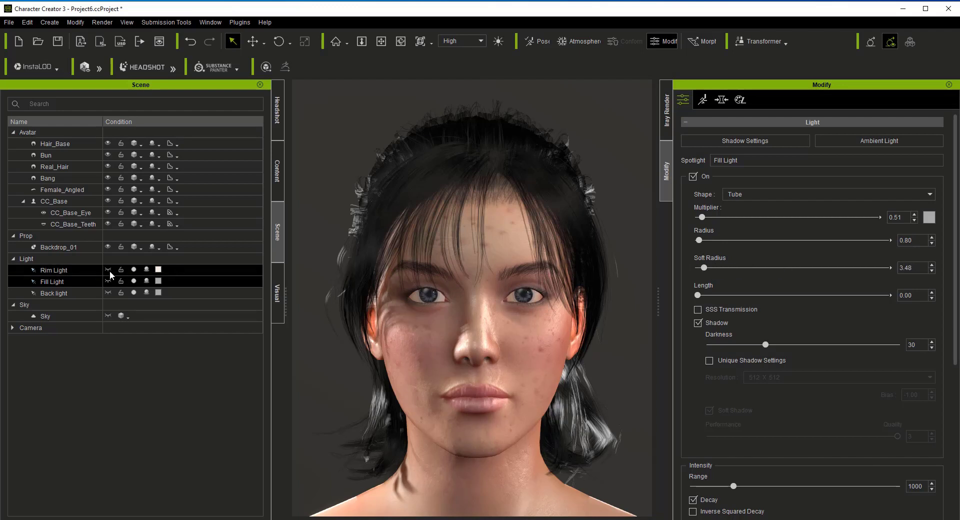
Step: Set the Rim Light's radius to 38.77, soft radius to 17.65 and length to 200.53
{"action": "left_click", "coordinate": [84, 271]}
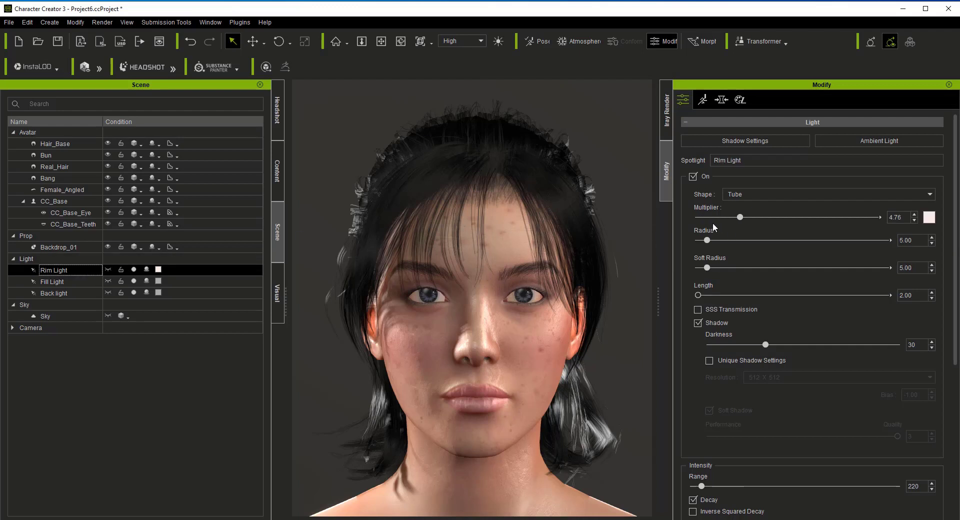
{"action": "left_click_drag", "start_coordinate": [707, 240], "coordinate": [731, 268]}
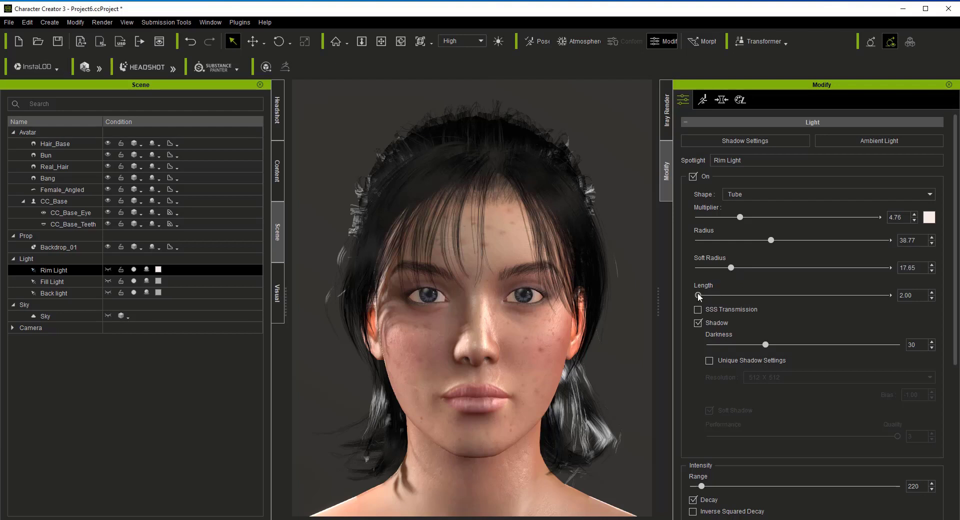
{"action": "left_click_drag", "start_coordinate": [698, 295], "coordinate": [737, 297]}
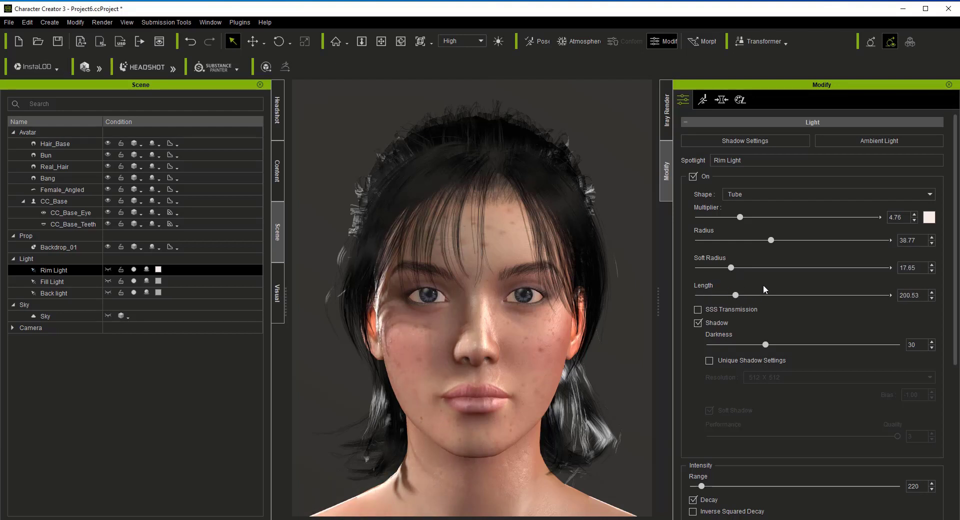
Step: Set the Rim Light's shadow darkness to 56 with unique shadow settings enabled, and its multiplier to 4.82
{"action": "mouse_move", "coordinate": [802, 343]}
{"action": "left_mouse_down"}
{"action": "mouse_move", "coordinate": [859, 343]}
{"action": "mouse_move", "coordinate": [720, 348]}
{"action": "mouse_move", "coordinate": [814, 342]}
{"action": "left_mouse_up"}
{"action": "left_click", "coordinate": [710, 361]}
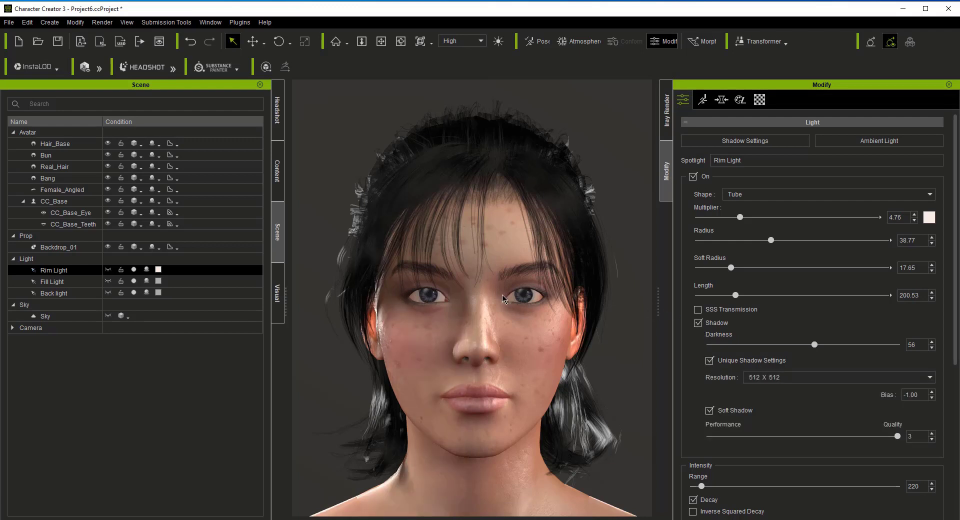
{"action": "mouse_move", "coordinate": [740, 217]}
{"action": "left_mouse_down"}
{"action": "mouse_move", "coordinate": [844, 218]}
{"action": "mouse_move", "coordinate": [740, 232]}
{"action": "left_mouse_up"}
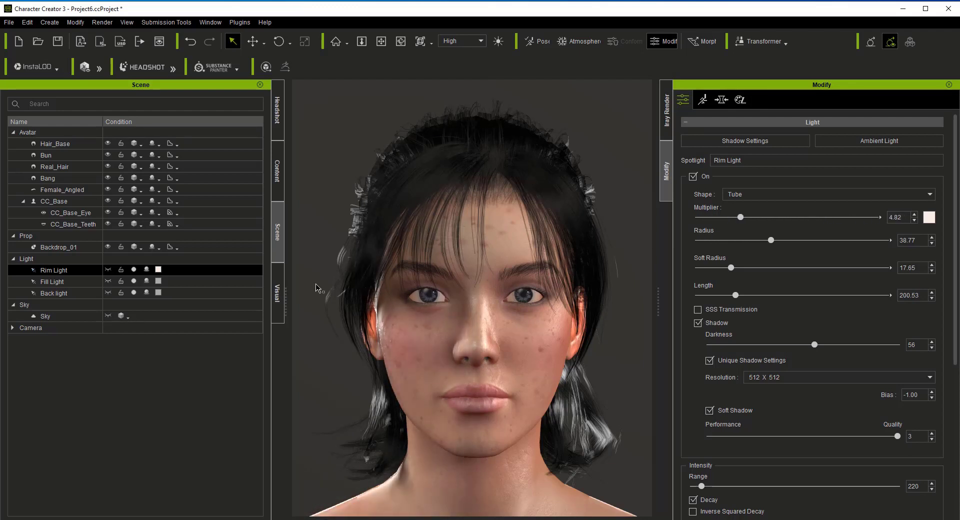
Step: Set the Fill Light's radius to 6.42 and its multiplier to 0.96
{"action": "left_click", "coordinate": [88, 283]}
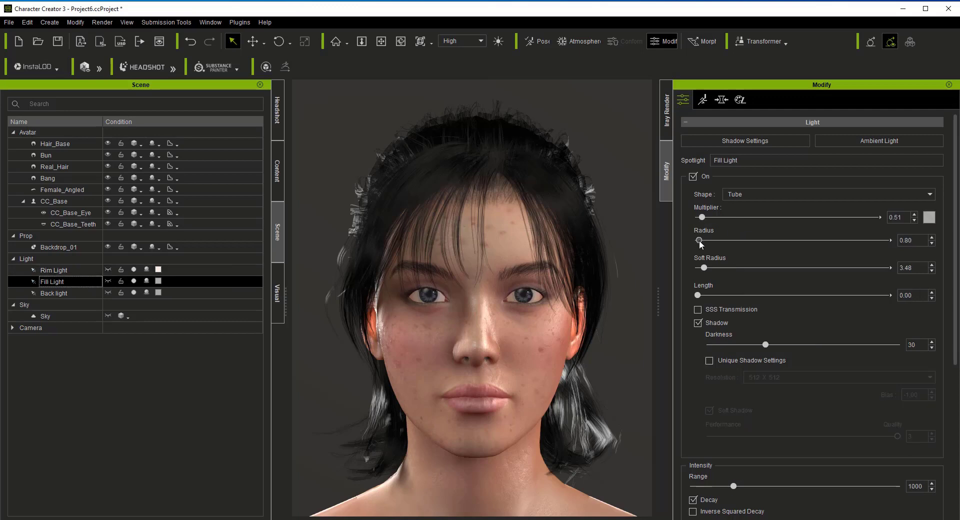
{"action": "mouse_move", "coordinate": [699, 241]}
{"action": "left_mouse_down"}
{"action": "mouse_move", "coordinate": [768, 240]}
{"action": "mouse_move", "coordinate": [712, 240]}
{"action": "mouse_move", "coordinate": [736, 215]}
{"action": "mouse_move", "coordinate": [791, 220]}
{"action": "mouse_move", "coordinate": [686, 223]}
{"action": "mouse_move", "coordinate": [706, 225]}
{"action": "left_mouse_up"}
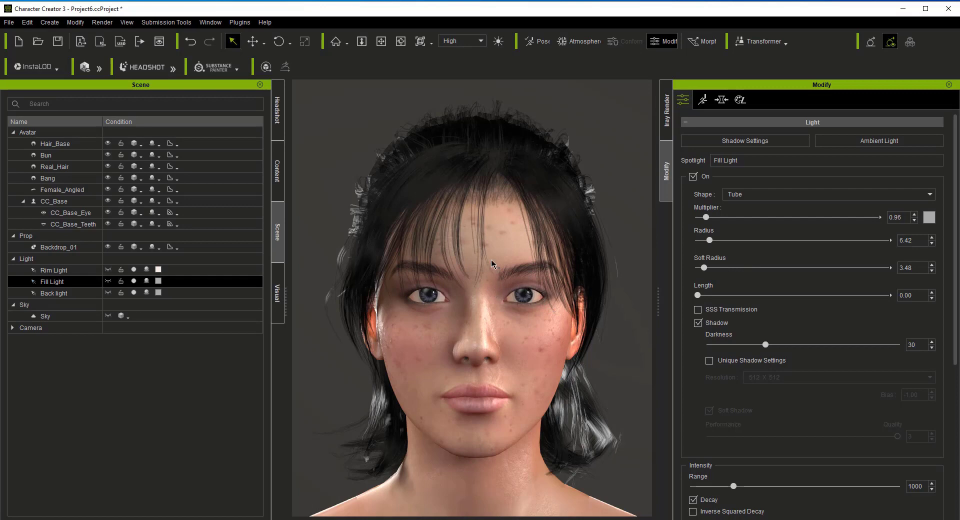
Step: Open facial editing for the character, choose the 10_Happy expression and set its expressiveness to 39
{"action": "left_click", "coordinate": [704, 100]}
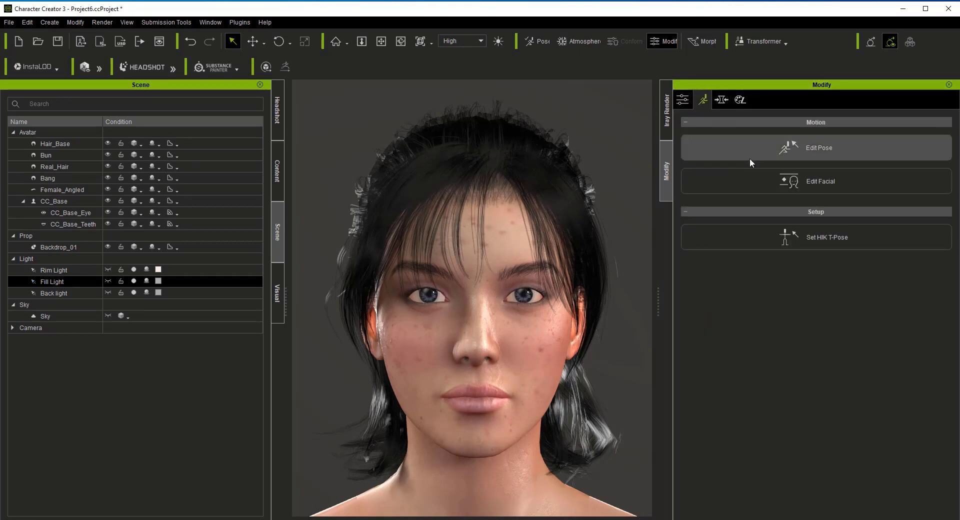
{"action": "left_click", "coordinate": [761, 192]}
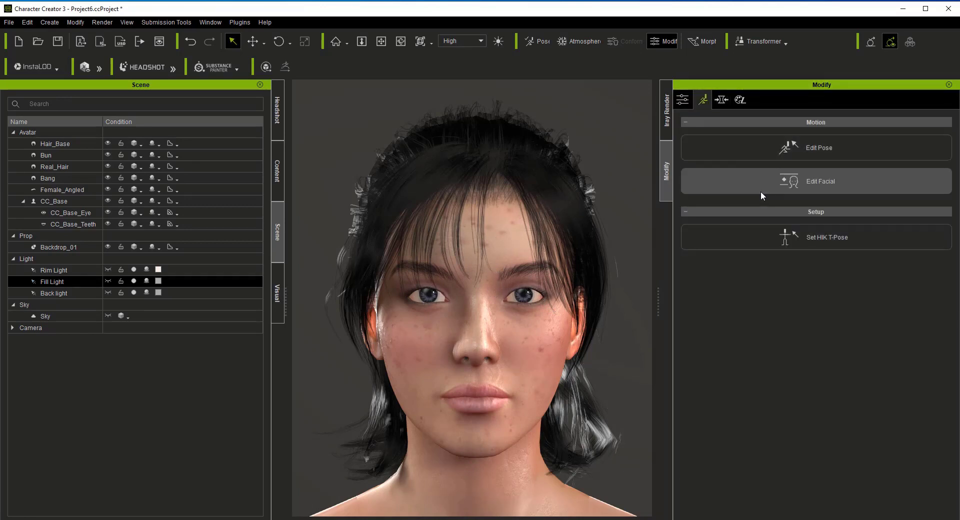
{"action": "left_click", "coordinate": [765, 344]}
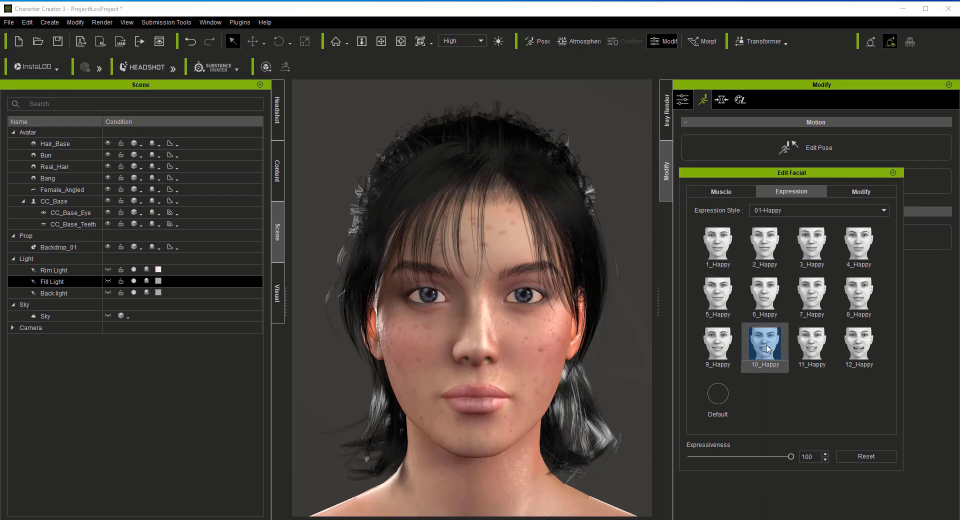
{"action": "left_click_drag", "start_coordinate": [791, 457], "coordinate": [729, 457]}
Step: Try the 9_Happy, 5_Happy, 12_Happy and 8_Happy expressions, and switch the expression style to 08-ExPlus Happy Sad
{"action": "left_click", "coordinate": [720, 348]}
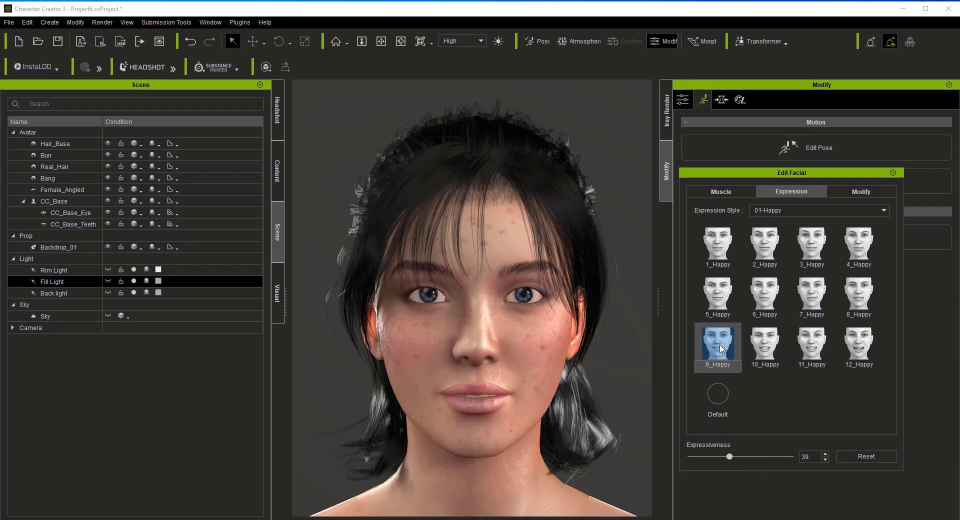
{"action": "left_click", "coordinate": [723, 300]}
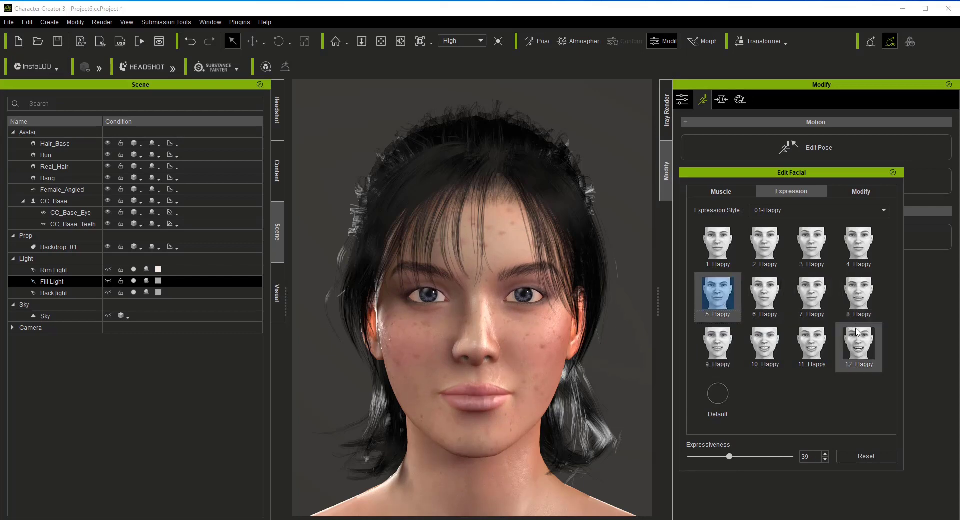
{"action": "left_click", "coordinate": [860, 346]}
{"action": "left_click", "coordinate": [860, 316]}
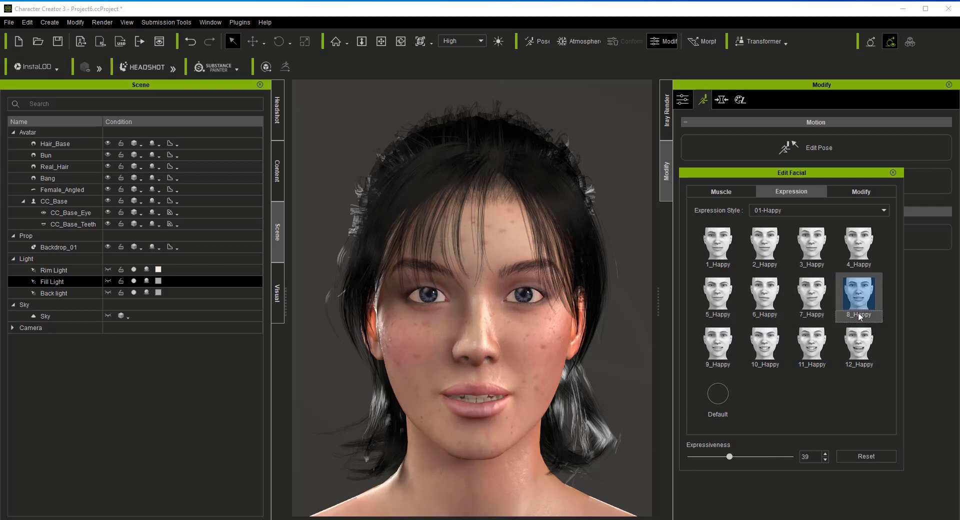
{"action": "left_click", "coordinate": [795, 212]}
{"action": "left_click", "coordinate": [789, 273]}
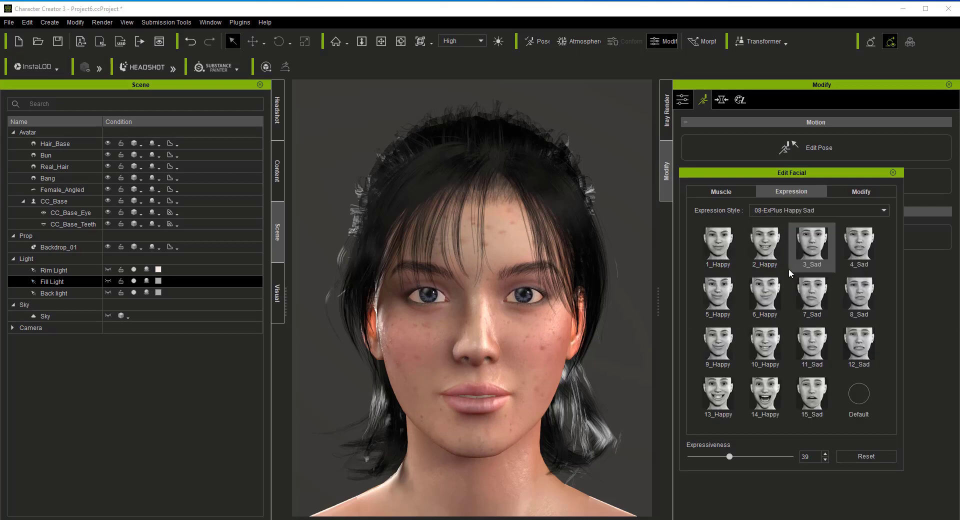
Step: Try the 3_Sad, 2_Happy, 6_Happy, 13_Happy, 8_Sad and 12_Sad expressions on the character's face
{"action": "left_click", "coordinate": [806, 246]}
{"action": "left_click", "coordinate": [782, 252]}
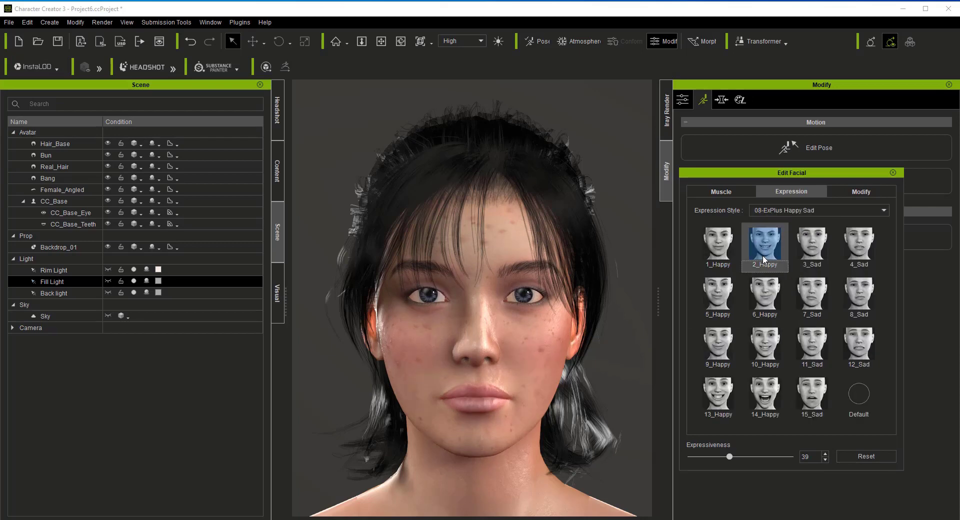
{"action": "left_click", "coordinate": [773, 290]}
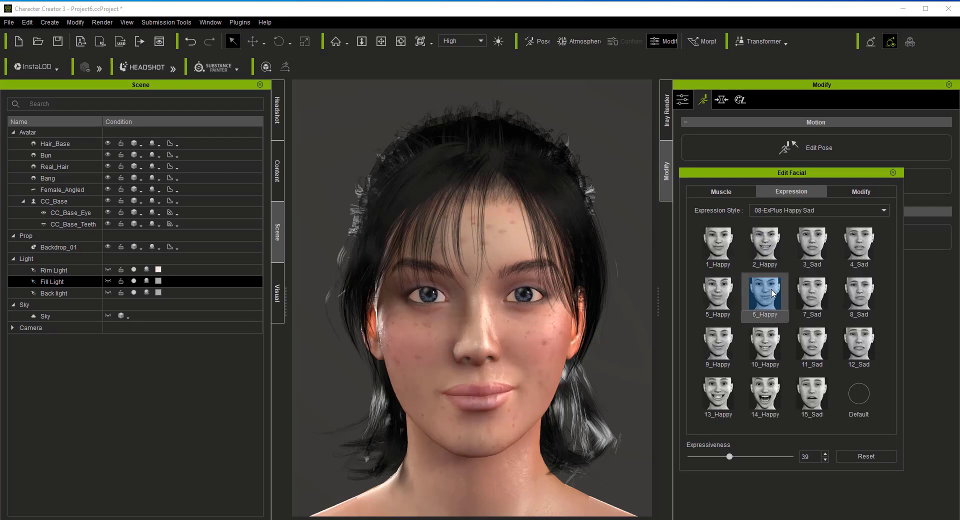
{"action": "left_click", "coordinate": [729, 394]}
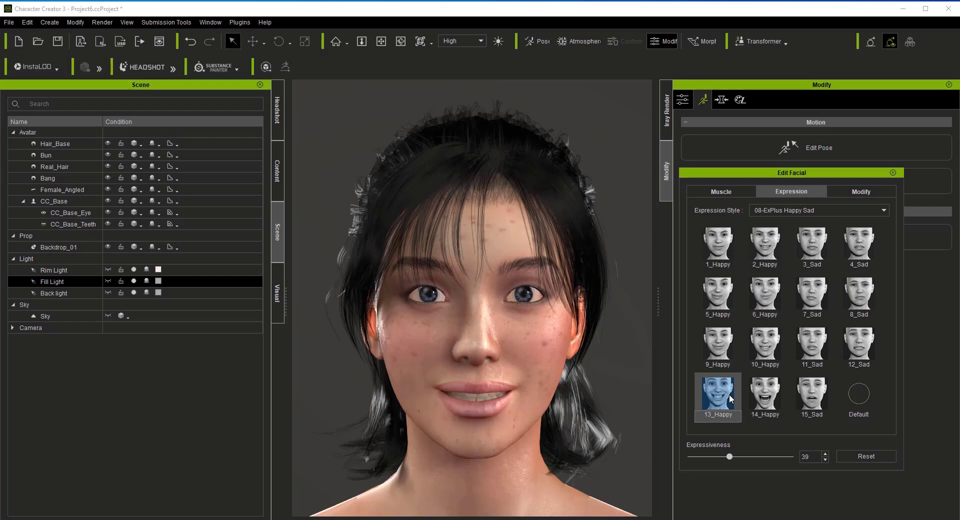
{"action": "left_click", "coordinate": [868, 305]}
{"action": "left_click", "coordinate": [851, 348]}
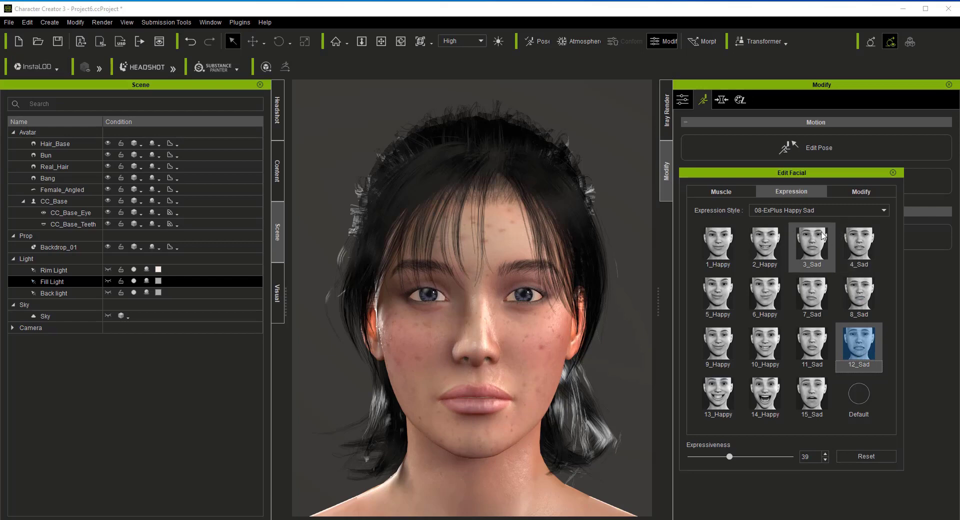
Step: Switch the expression style to 10-ExPlus Fear Surprise and try 12_Surprise, 8_Surprise, 7_Surprise, 10_Fear, 13_Fear and 1_Fear
{"action": "left_click", "coordinate": [787, 212]}
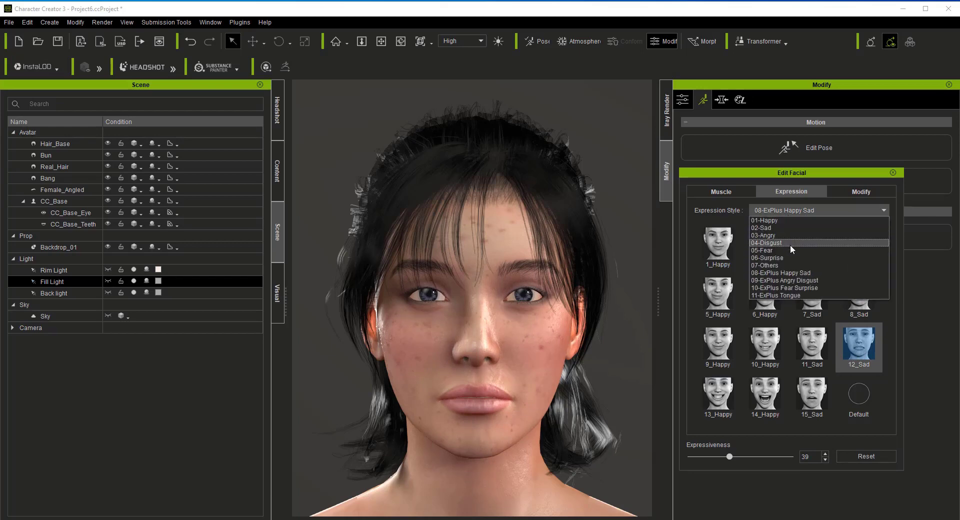
{"action": "left_click", "coordinate": [784, 288]}
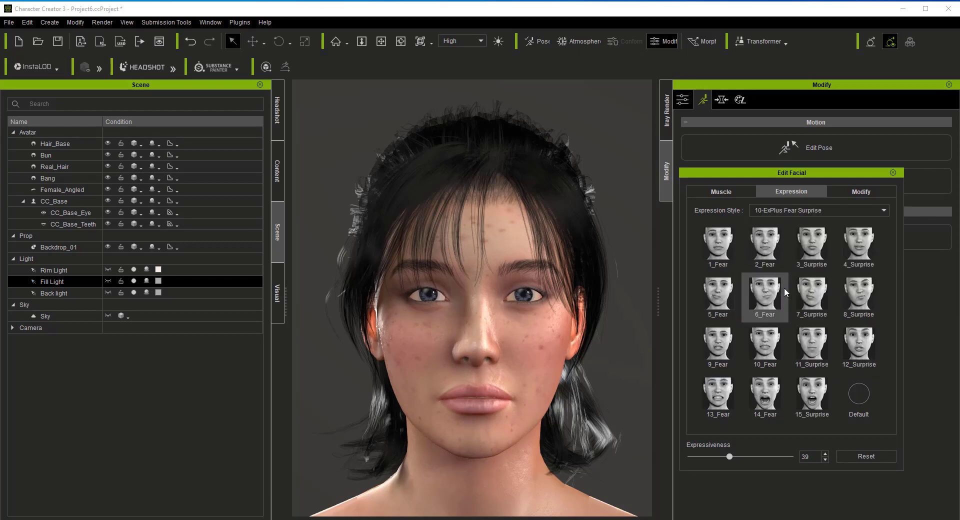
{"action": "left_click", "coordinate": [873, 344]}
{"action": "left_click", "coordinate": [860, 314]}
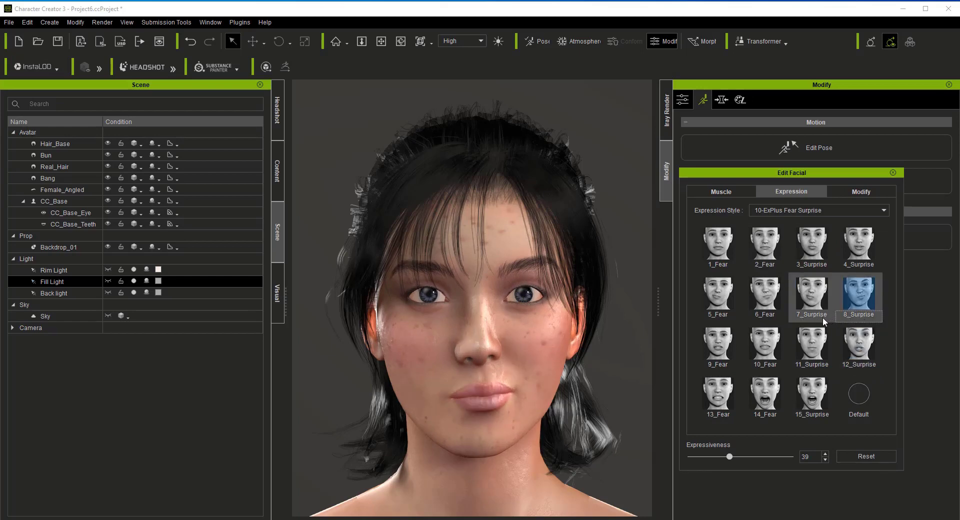
{"action": "left_click", "coordinate": [813, 300]}
{"action": "left_click", "coordinate": [765, 347]}
{"action": "left_click", "coordinate": [726, 402]}
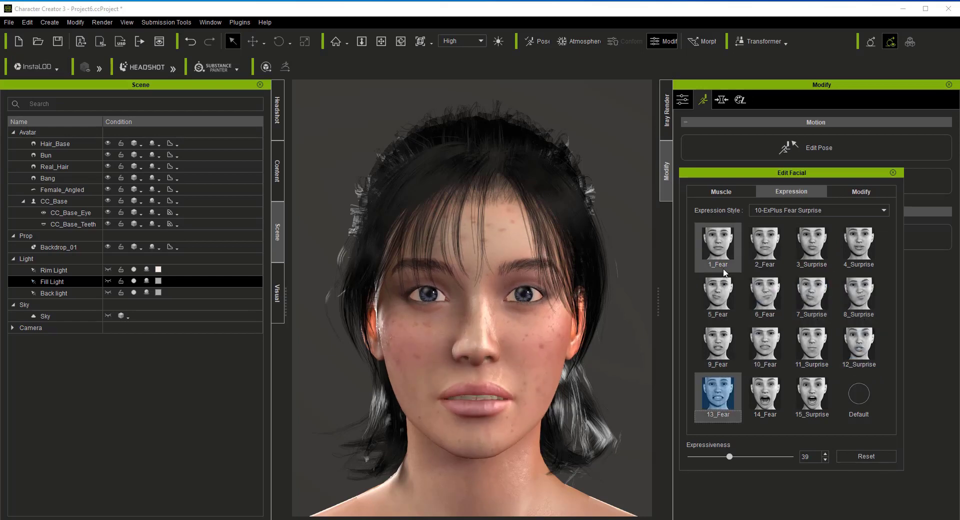
{"action": "left_click", "coordinate": [736, 240]}
Step: Switch the expression style to 07-Others, apply the 8_Kiss expression and set its expressiveness to 100
{"action": "left_click", "coordinate": [782, 212]}
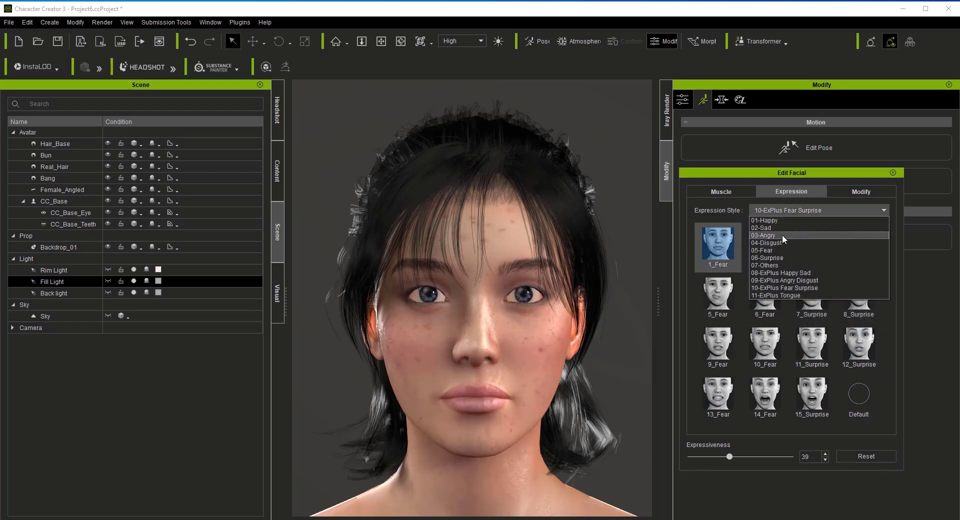
{"action": "left_click", "coordinate": [780, 265]}
{"action": "left_click", "coordinate": [850, 292]}
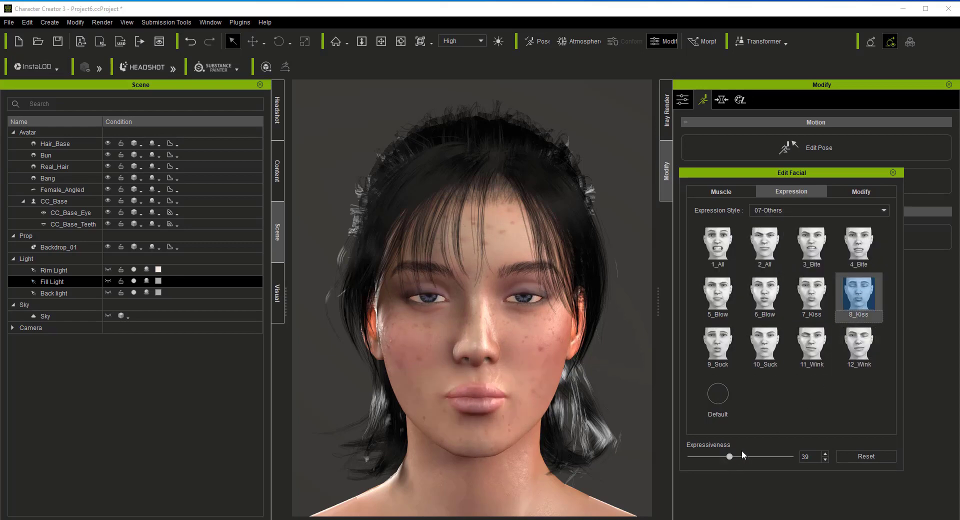
{"action": "left_click_drag", "start_coordinate": [734, 455], "coordinate": [829, 442]}
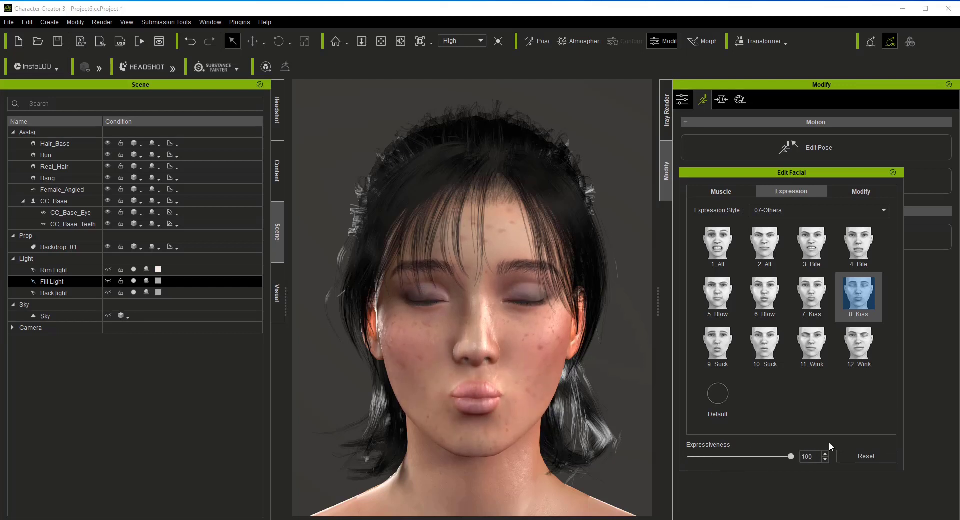
Step: Try the 11_Wink, 9_Suck and 10_Suck expressions, choose 5_Blow and set its expressiveness to 0
{"action": "left_click", "coordinate": [820, 349]}
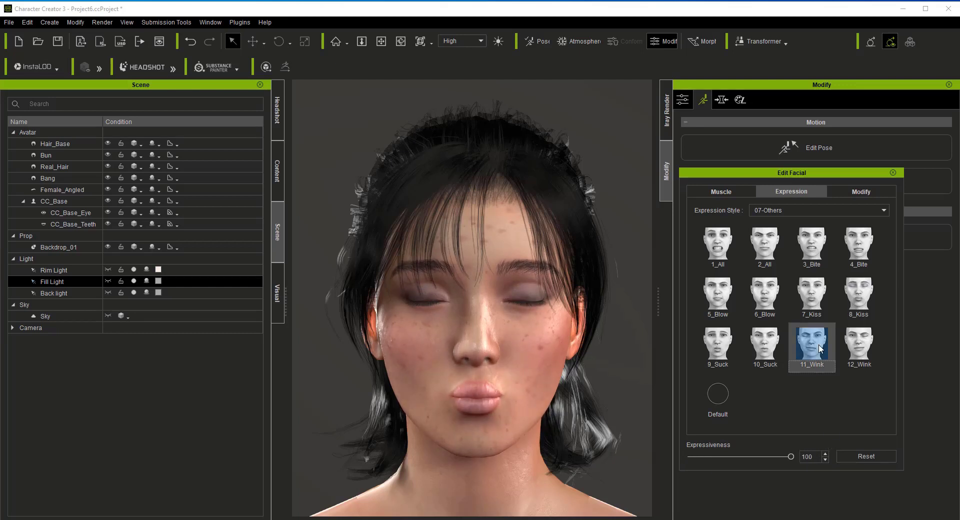
{"action": "left_click", "coordinate": [718, 345]}
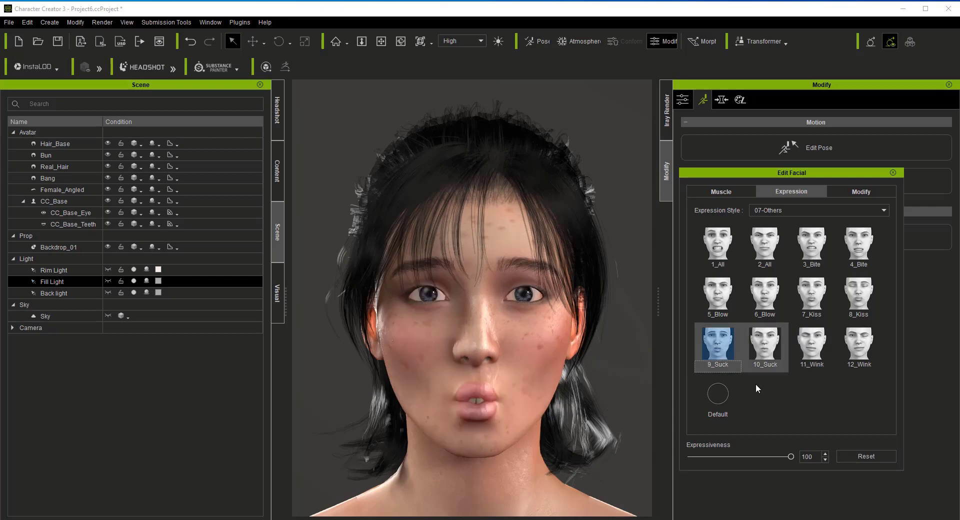
{"action": "left_click_drag", "start_coordinate": [791, 456], "coordinate": [788, 388]}
{"action": "left_click", "coordinate": [763, 347]}
{"action": "left_click", "coordinate": [718, 295]}
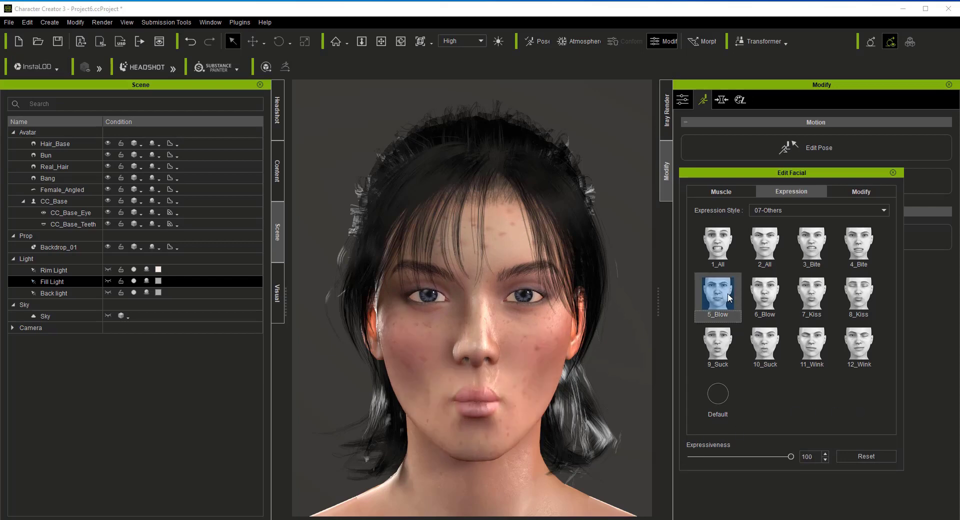
{"action": "left_click_drag", "start_coordinate": [790, 452], "coordinate": [691, 423]}
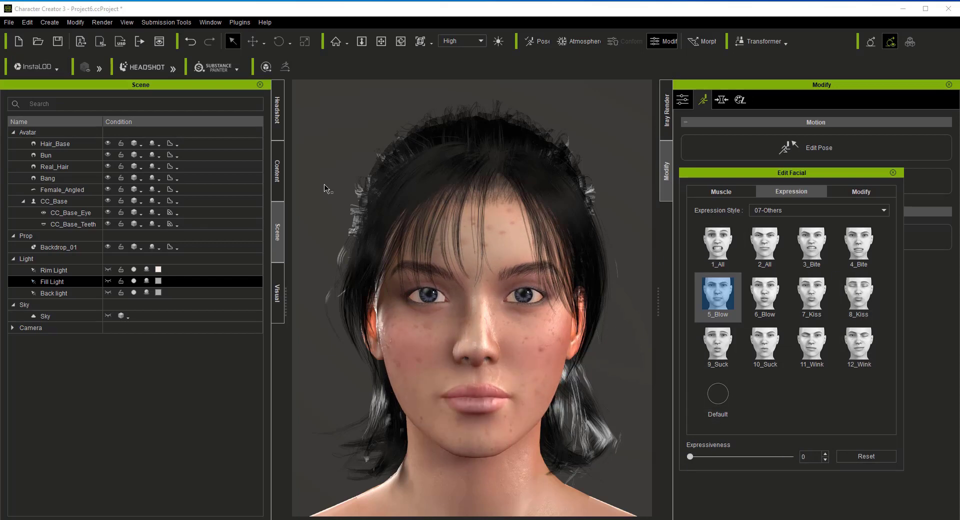
{"action": "left_click", "coordinate": [278, 150]}
{"action": "left_click", "coordinate": [278, 107]}
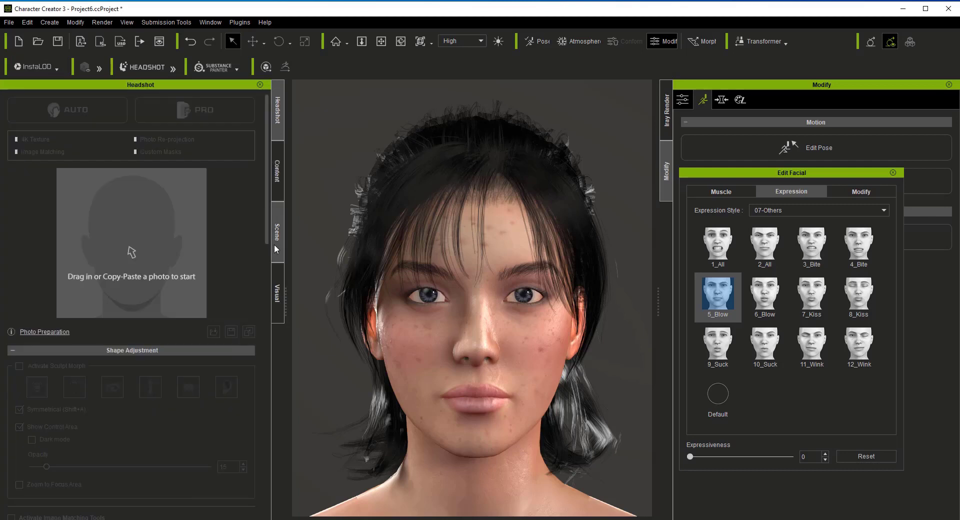
{"action": "left_click", "coordinate": [274, 243]}
{"action": "left_click", "coordinate": [276, 290]}
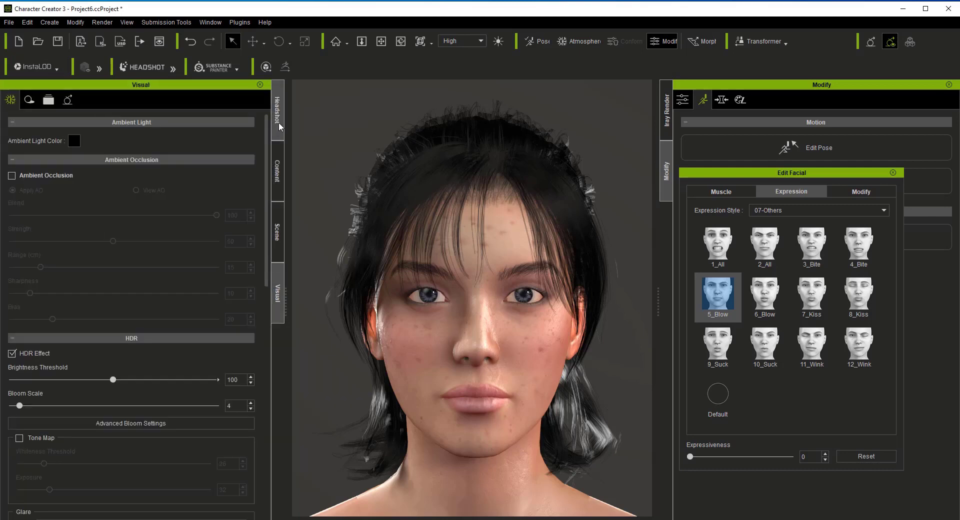
{"action": "left_click", "coordinate": [277, 152]}
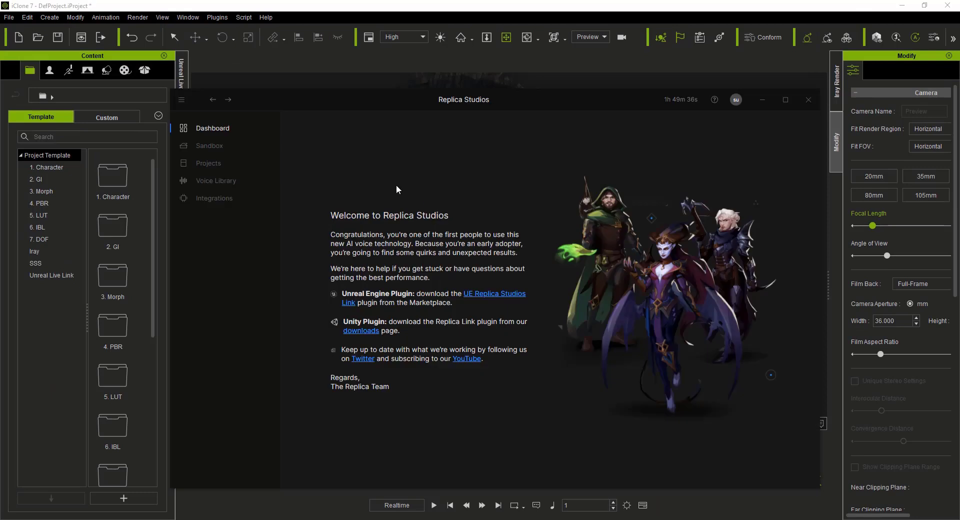
Step: In Replica Studios, open the Sandbox and begin the dialogue with "hallo, iclone lovers my name is sweety, I am UQ Meta"
{"action": "left_click", "coordinate": [224, 151]}
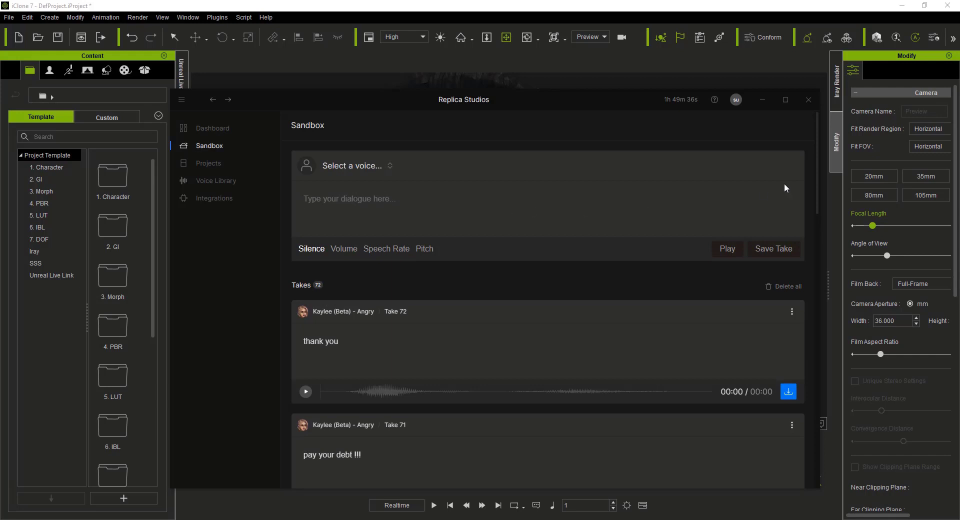
{"action": "type", "text": "h"}
{"action": "type", "text": "allo, iclone lovers"}
{"action": "type", "text": "m"}
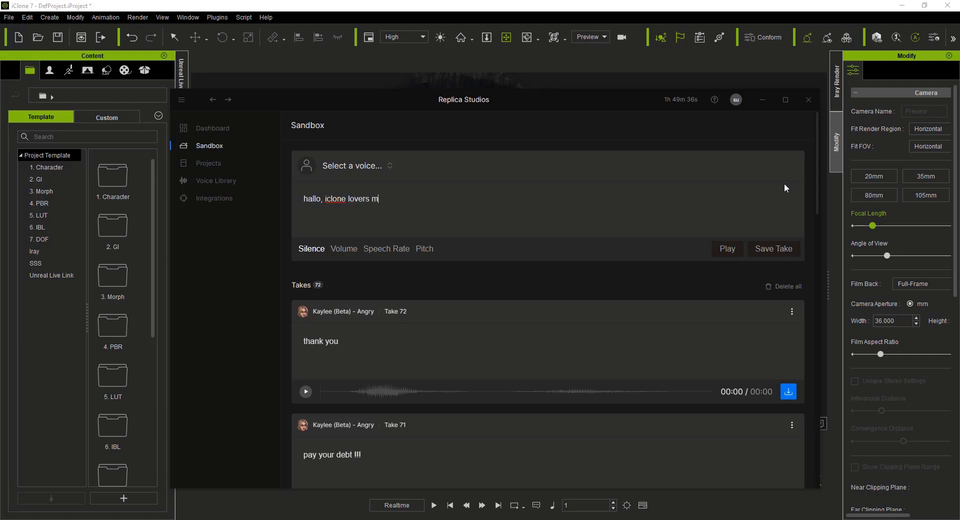
{"action": "type", "text": "y name is sweety, I am UQ Met"}
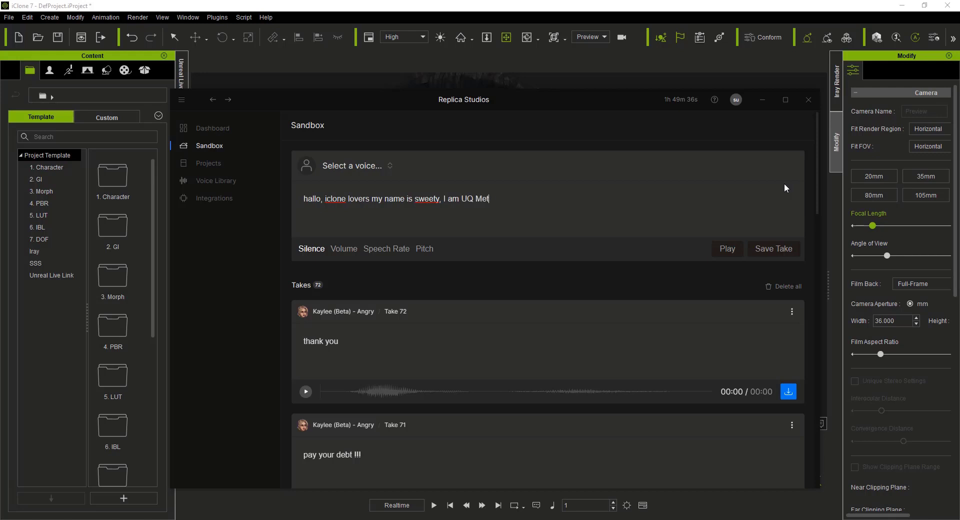
{"action": "type", "text": "ahu"}
{"action": "key", "text": "BackSpace"}
{"action": "key", "text": "BackSpace"}
Step: Continue the dialogue with ". I'm accidently look good, don't ask me how to do setting because I'm forget the step. but don't worry"
{"action": "type", "text": ". I'm accidently"}
{"action": "type", "text": "look good, "}
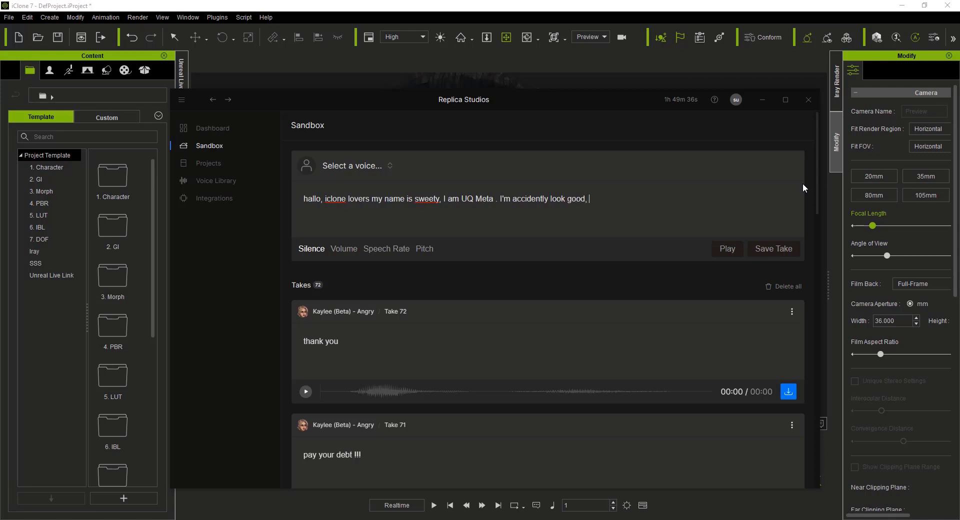
{"action": "type", "text": "don't ask me how to do sett"}
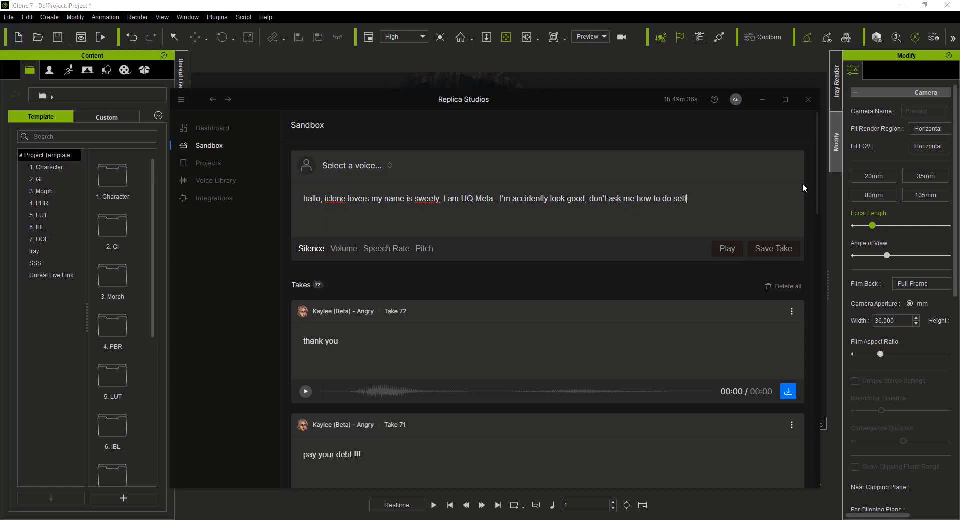
{"action": "type", "text": "ing because I'm fo"}
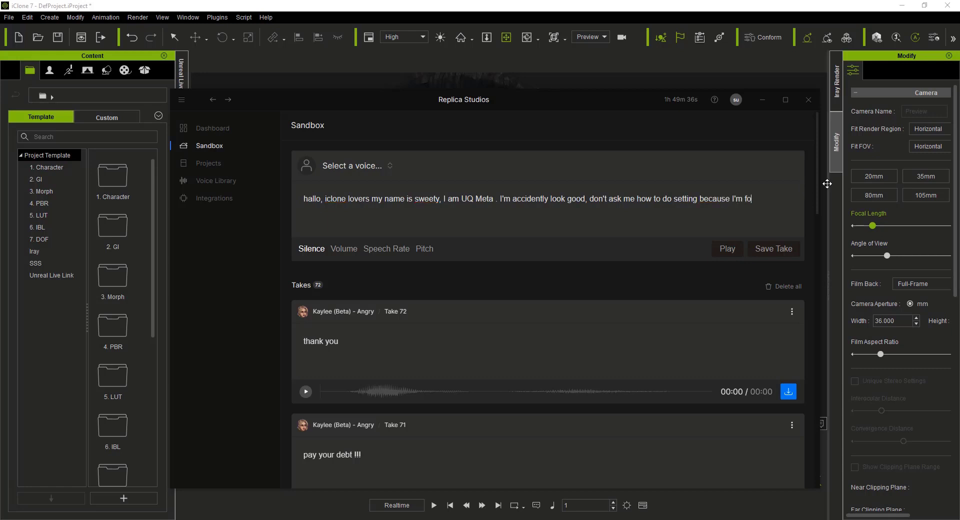
{"action": "type", "text": "rget the step. but don't worry "}
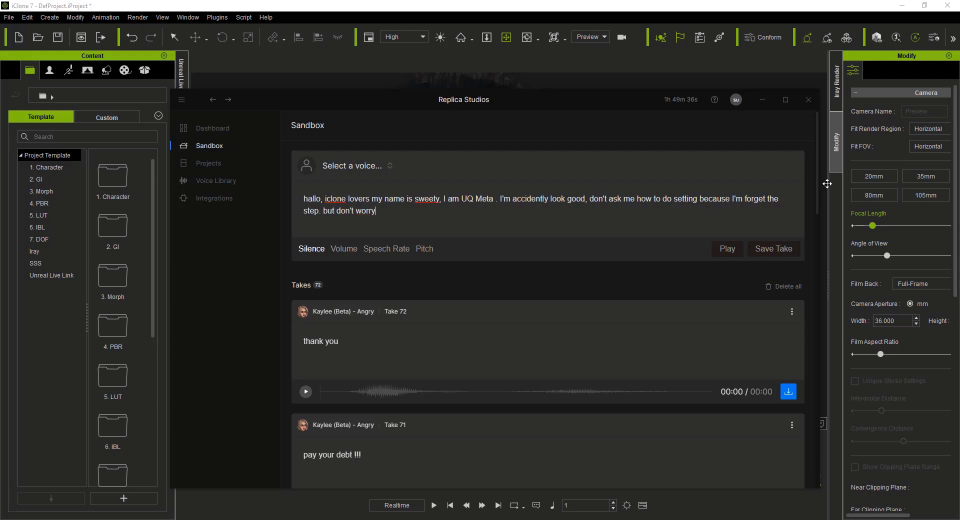
Step: Extend the dialogue with "I'm free for download . don't forget my password is as usual."
{"action": "type", "text": "I"}
{"action": "type", "text": "'m free "}
{"action": "type", "text": "for dow"}
{"action": "type", "text": "nload "}
{"action": "type", "text": ". "}
{"action": "type", "text": "but"}
{"action": "key", "text": "BackSpace"}
{"action": "key", "text": "BackSpace"}
{"action": "key", "text": "BackSpace"}
{"action": "type", "text": "don'"}
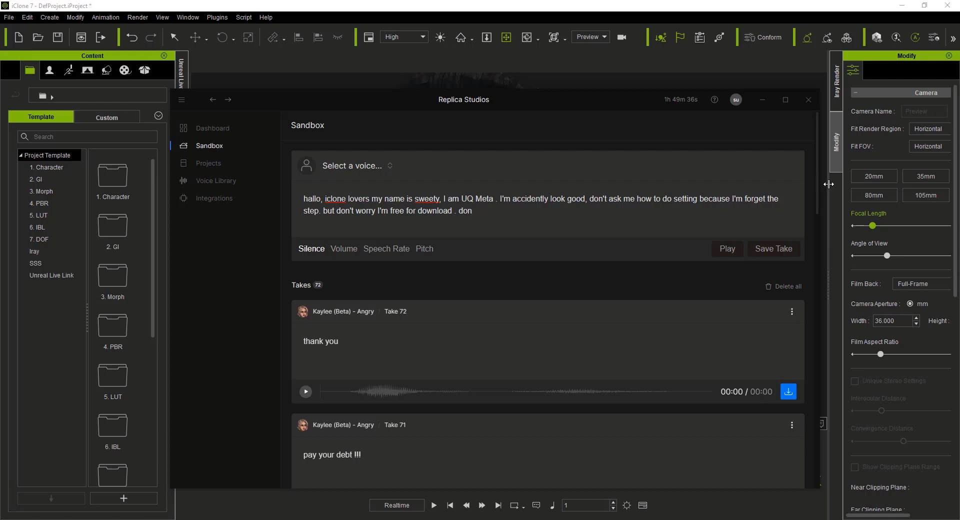
{"action": "type", "text": "t for"}
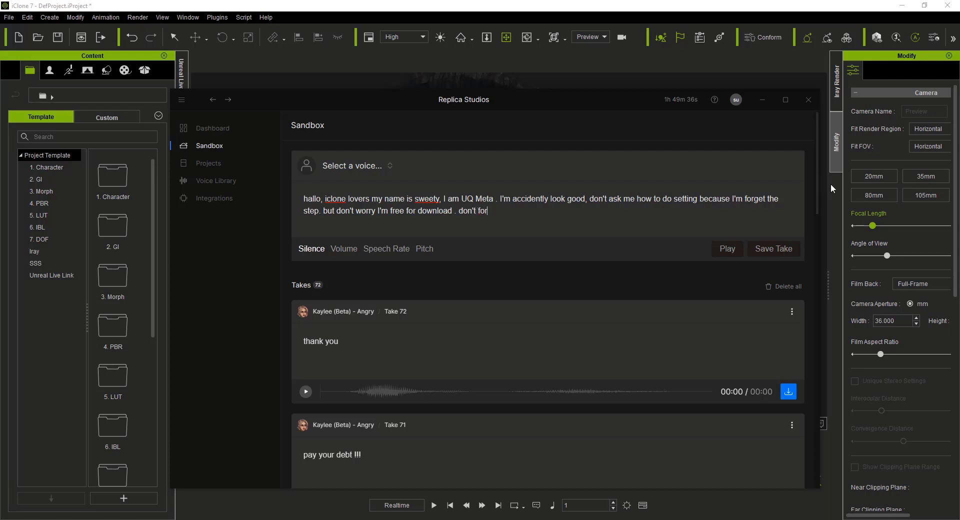
{"action": "type", "text": "get my password is as usual."}
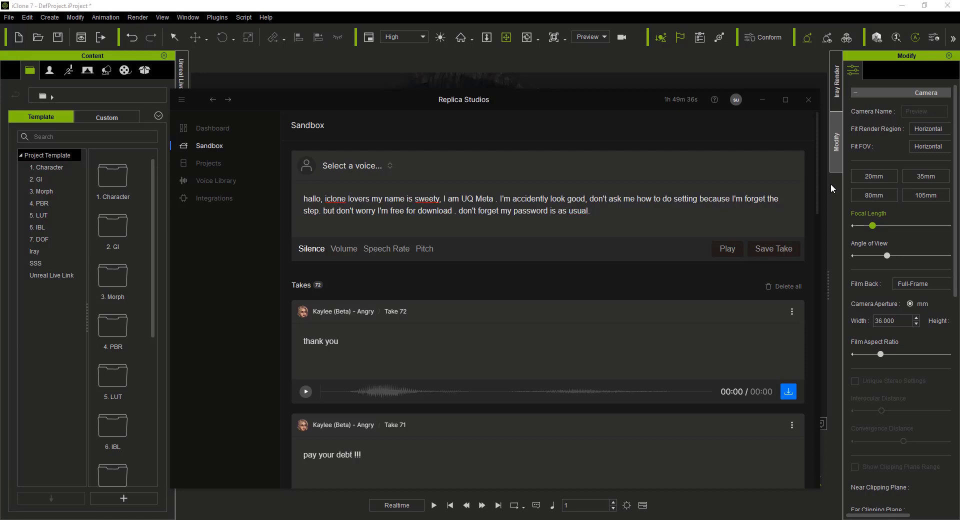
Step: Finish the dialogue with "Thanks. please like , share , comment , and subscribe to support my channel. Love you all."
{"action": "type", "text": " Thanks. please like , share , commend"}
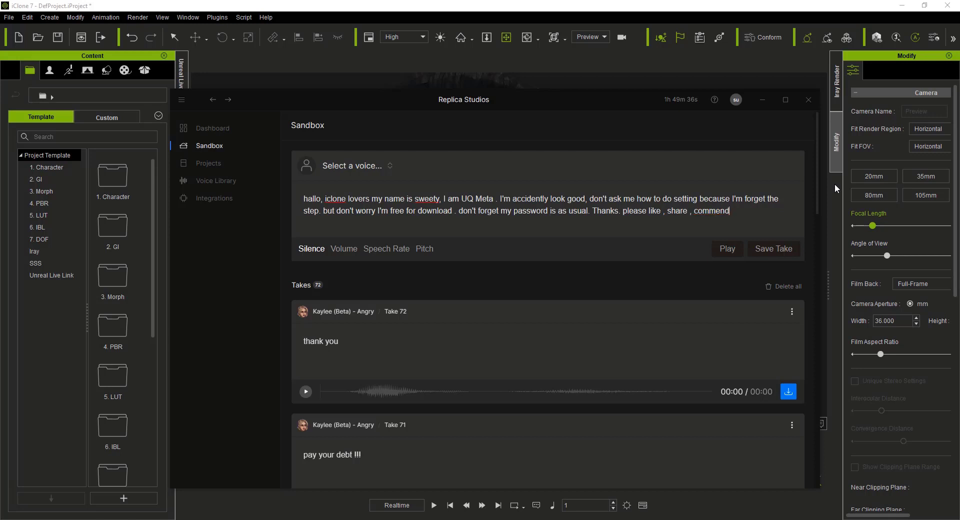
{"action": "key", "text": "BackSpace"}
{"action": "type", "text": "t"}
{"action": "type", "text": " , and subscribe to su"}
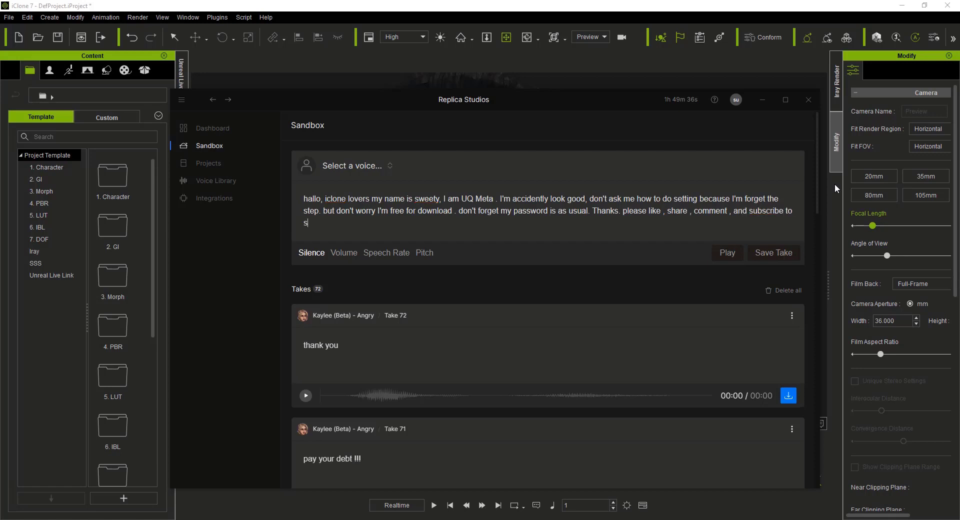
{"action": "type", "text": "pport my channel. Love you"}
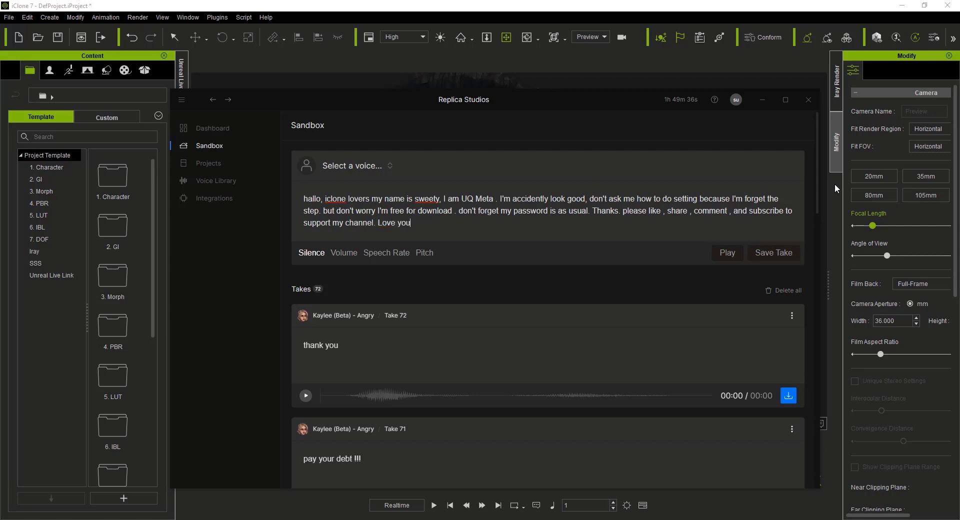
{"action": "type", "text": " all."}
Step: Open the AI voice actor list, preview the Amber voice, and lower the system volume to 12
{"action": "left_click", "coordinate": [352, 166]}
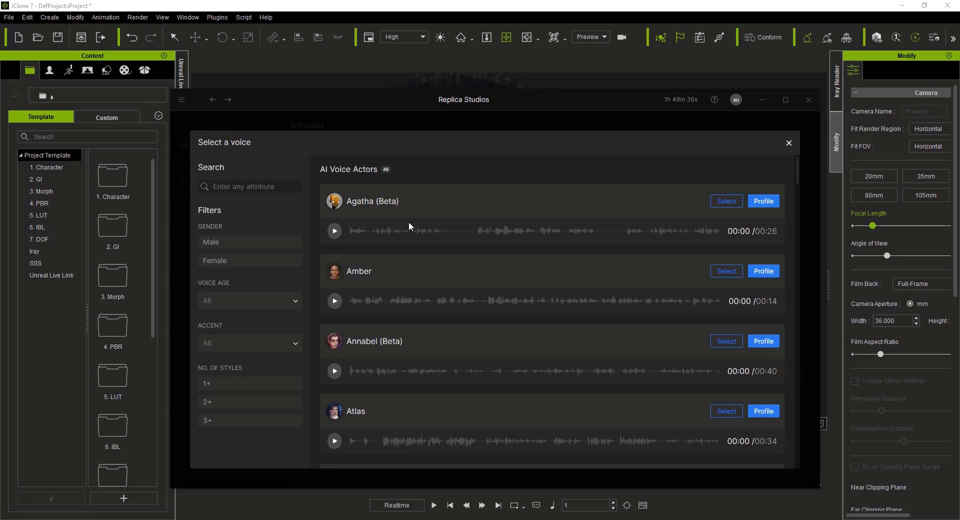
{"action": "left_click", "coordinate": [336, 303]}
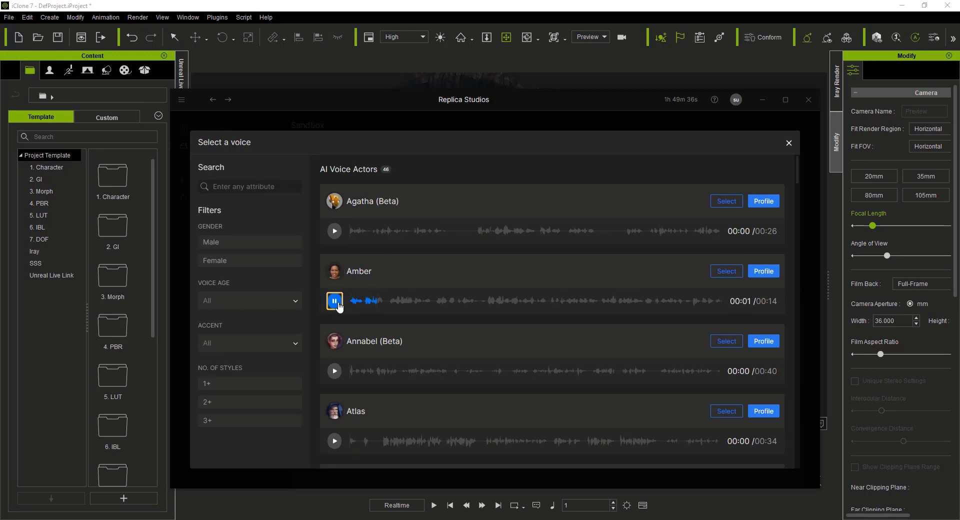
{"action": "left_click", "coordinate": [335, 301]}
{"action": "key", "text": "XF86AudioLowerVolume"}
{"action": "key", "text": "XF86AudioLowerVolume"}
{"action": "key", "text": "XF86AudioLowerVolume"}
{"action": "key", "text": "XF86AudioLowerVolume"}
{"action": "key", "text": "XF86AudioLowerVolume"}
{"action": "key", "text": "XF86AudioLowerVolume"}
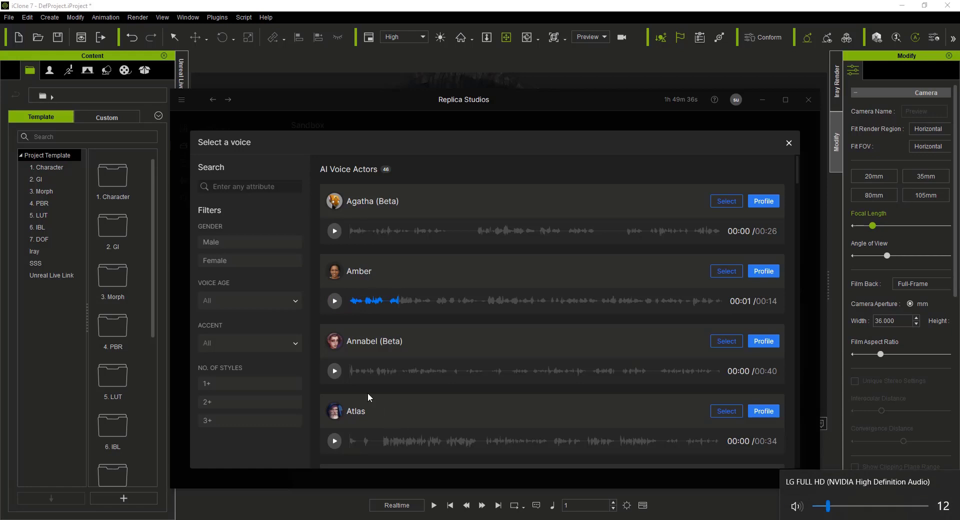
Step: Preview the Annabel (Beta) and Ava voices and choose Ava for the dialogue
{"action": "left_click", "coordinate": [335, 371]}
{"action": "scroll", "coordinate": [341, 395], "scroll_direction": "down", "scroll_amount": 3}
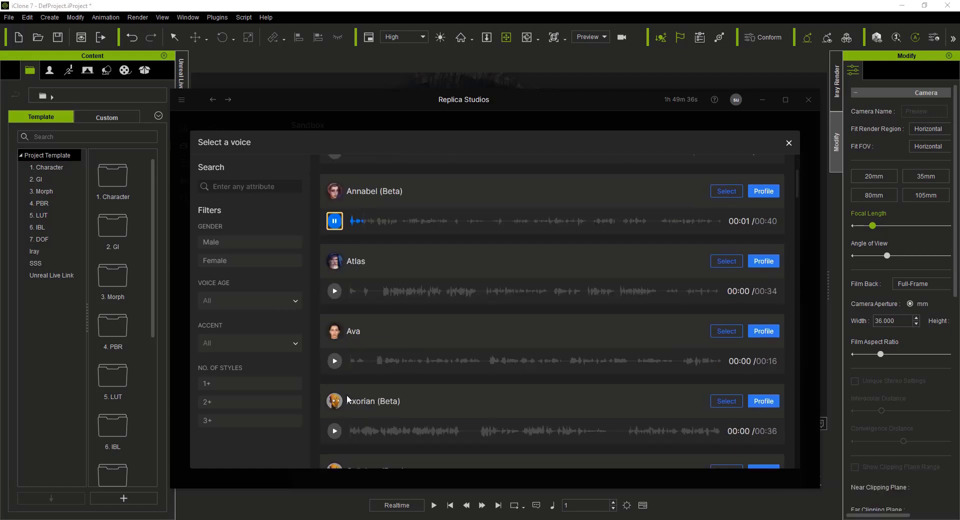
{"action": "left_click", "coordinate": [334, 360]}
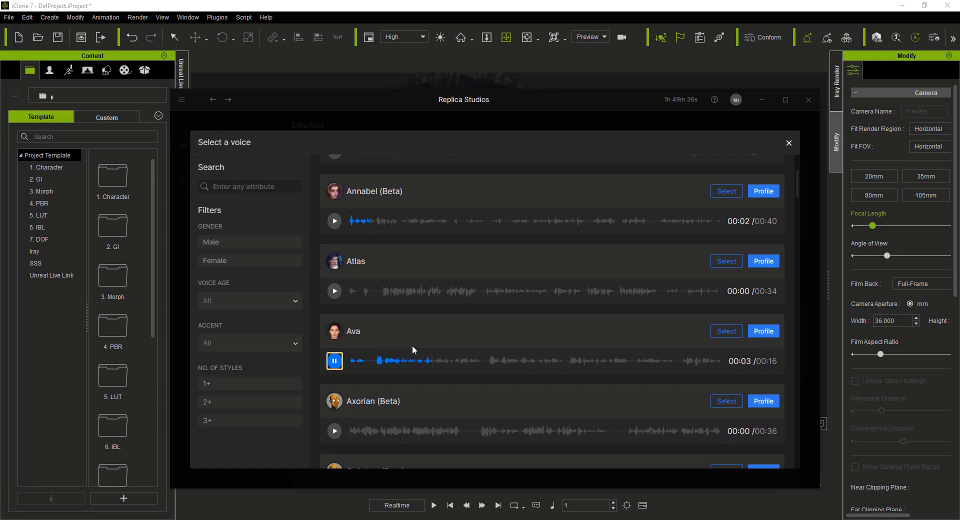
{"action": "left_click", "coordinate": [723, 332]}
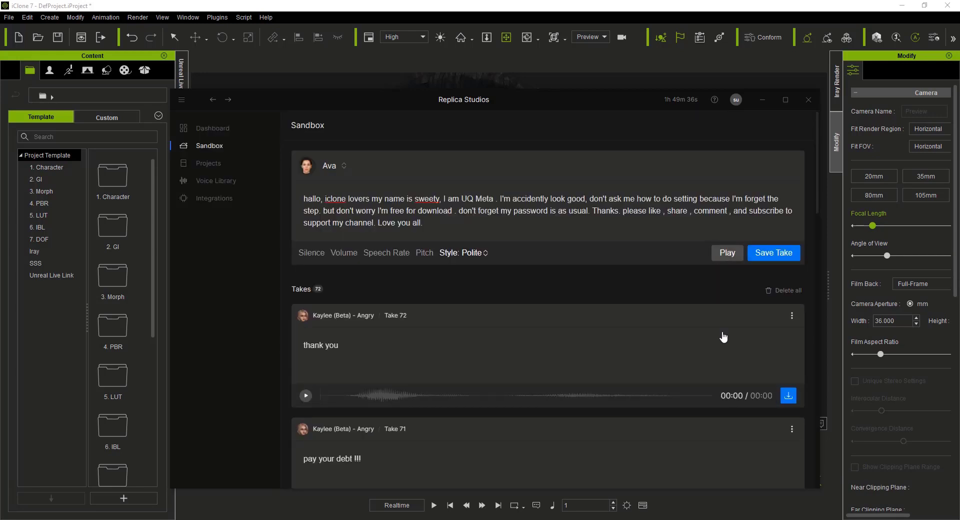
Step: Preview the dialogue in Ava's Polite style, add a comma after "iclone lovers", and replay it with the system volume at 19
{"action": "left_click", "coordinate": [732, 258]}
{"action": "left_click", "coordinate": [486, 254]}
{"action": "left_click", "coordinate": [372, 199]}
{"action": "type", "text": ","}
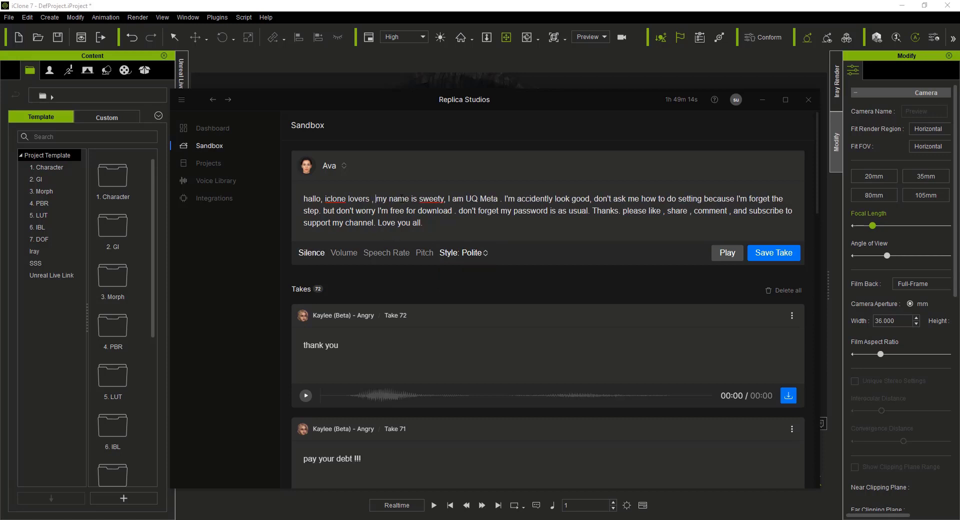
{"action": "left_click", "coordinate": [728, 253]}
{"action": "left_click_drag", "start_coordinate": [879, 507], "coordinate": [837, 506]}
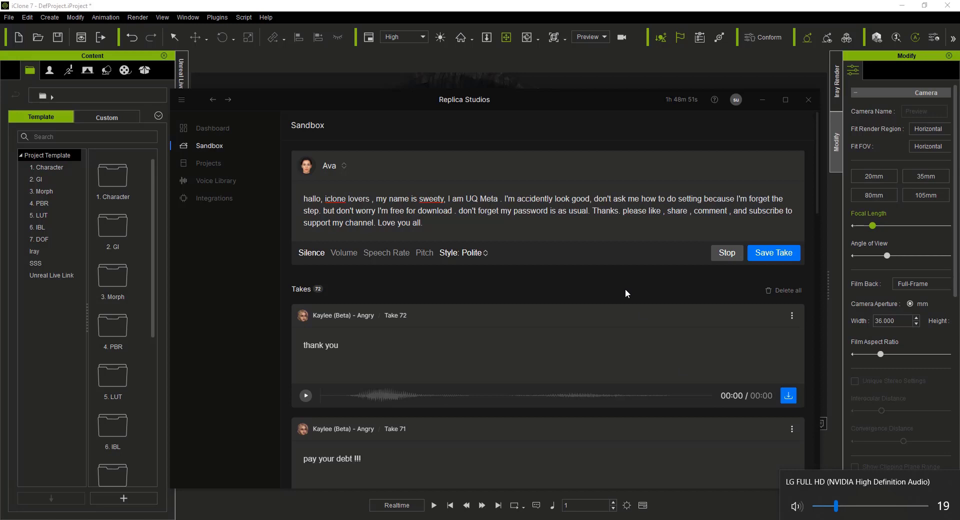
Step: Switch to iClone, open Replica Link, and connect the meta uq avatar to receive voice from Replica Studios
{"action": "left_click", "coordinate": [223, 16]}
{"action": "mouse_move", "coordinate": [250, 70]}
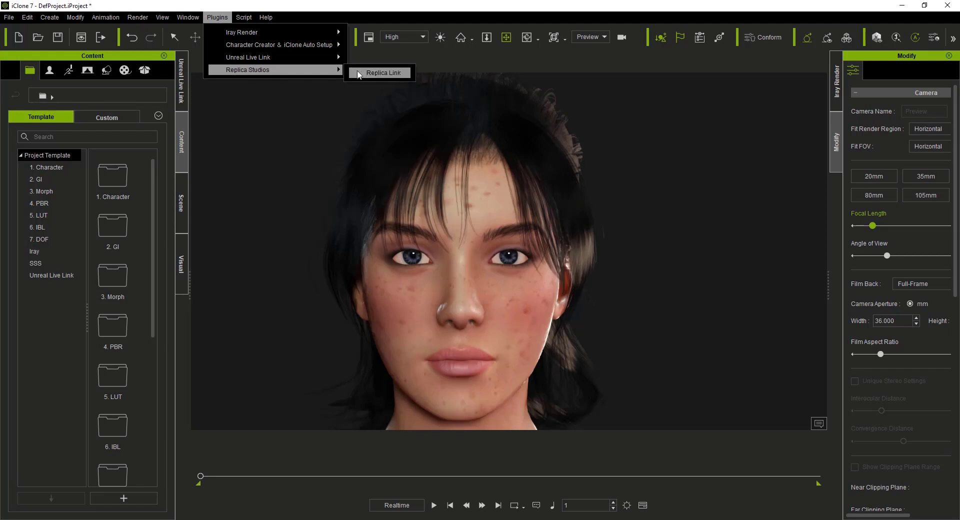
{"action": "left_click", "coordinate": [358, 73]}
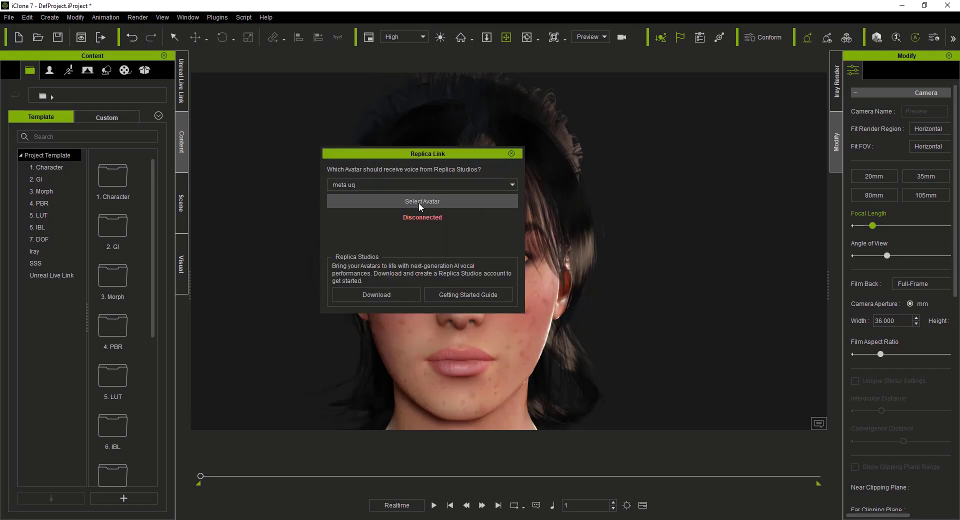
{"action": "left_click", "coordinate": [418, 202]}
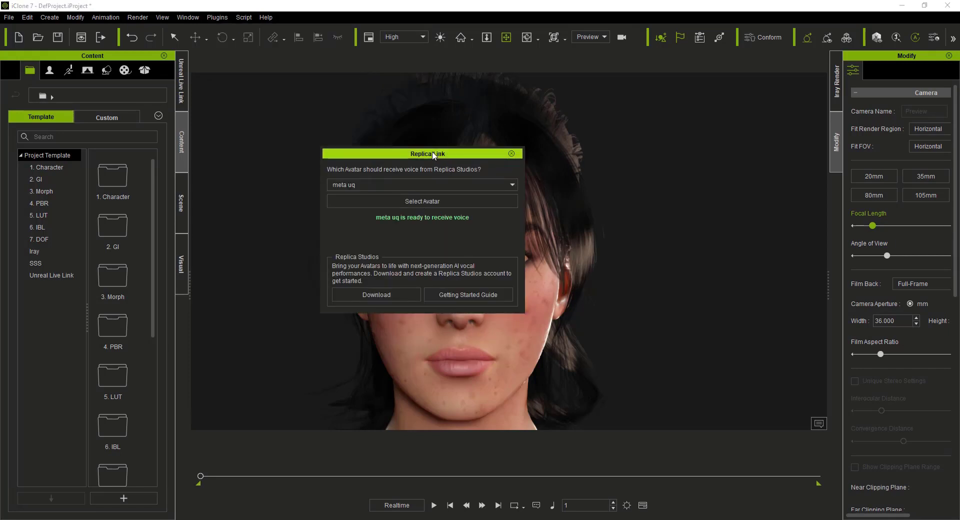
{"action": "left_click_drag", "start_coordinate": [433, 154], "coordinate": [253, 148]}
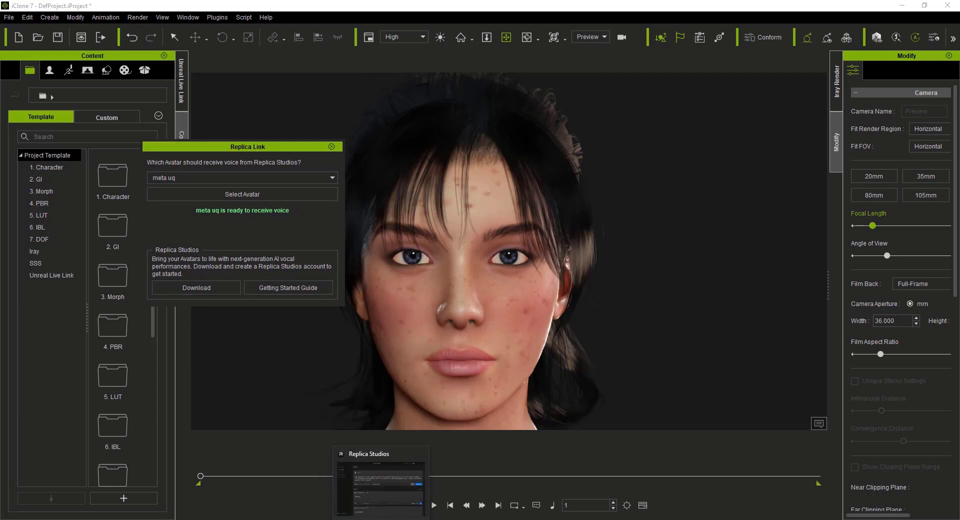
Step: Switch to Replica Studios, save Ava's dialogue as a take, and export it to iClone (meta uq)
{"action": "left_click", "coordinate": [386, 485]}
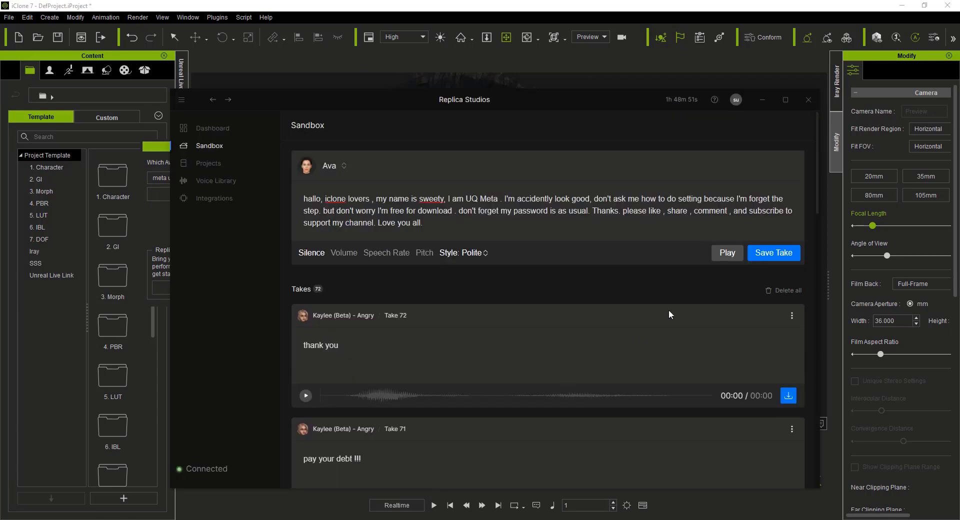
{"action": "left_click", "coordinate": [766, 253]}
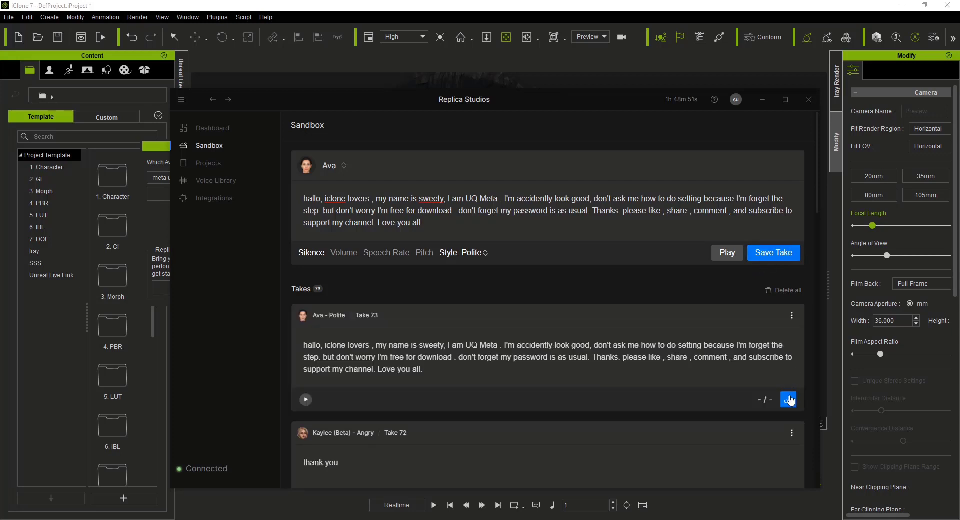
{"action": "left_click", "coordinate": [788, 400]}
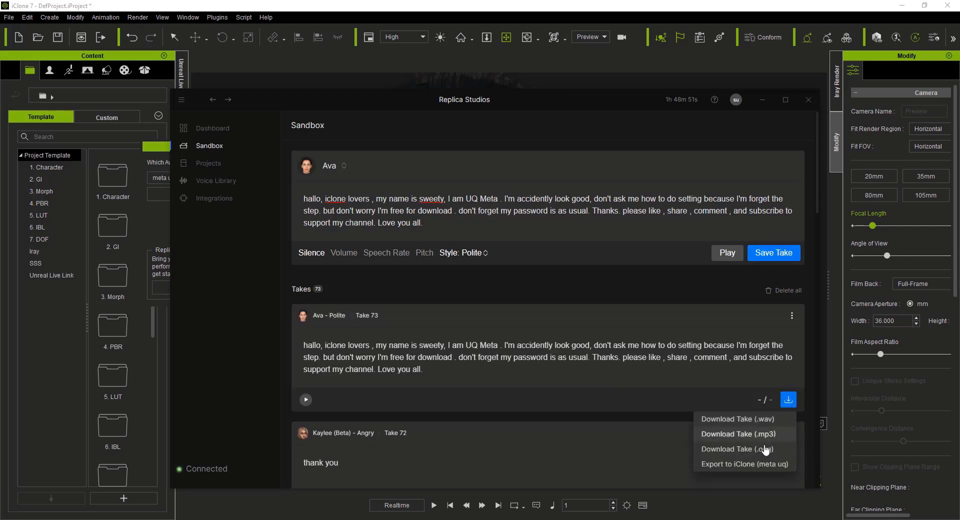
{"action": "left_click", "coordinate": [733, 466]}
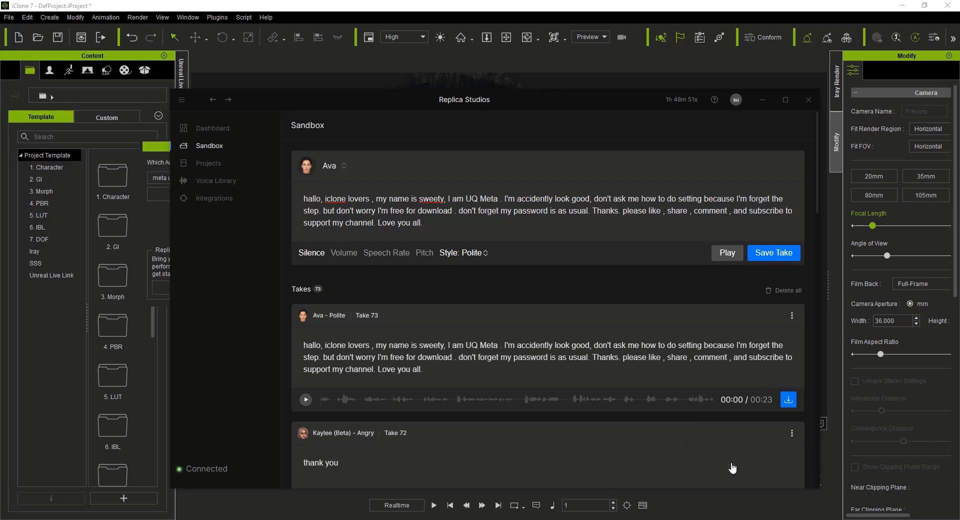
{"action": "left_click", "coordinate": [768, 99]}
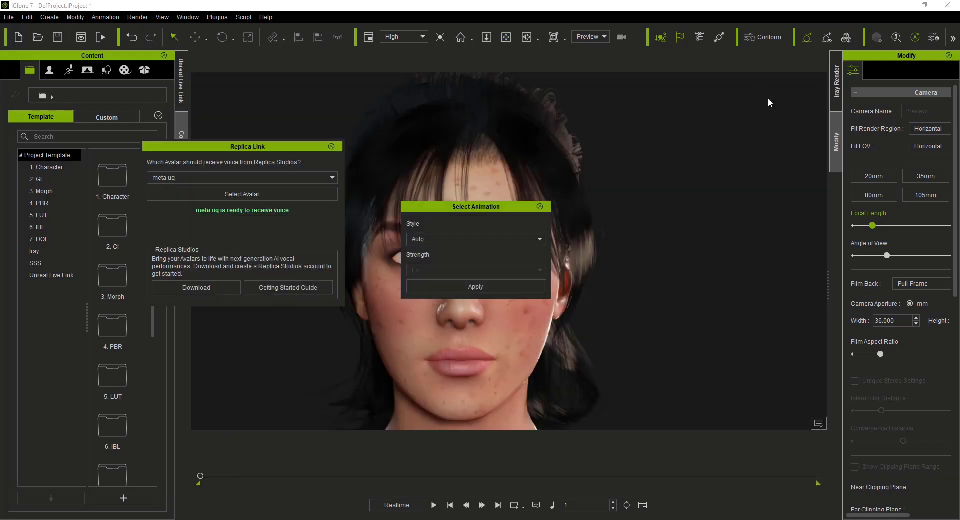
Step: Apply the Auto animation style to the imported voice and dock the Replica Link window above the Content panel
{"action": "left_click", "coordinate": [470, 239]}
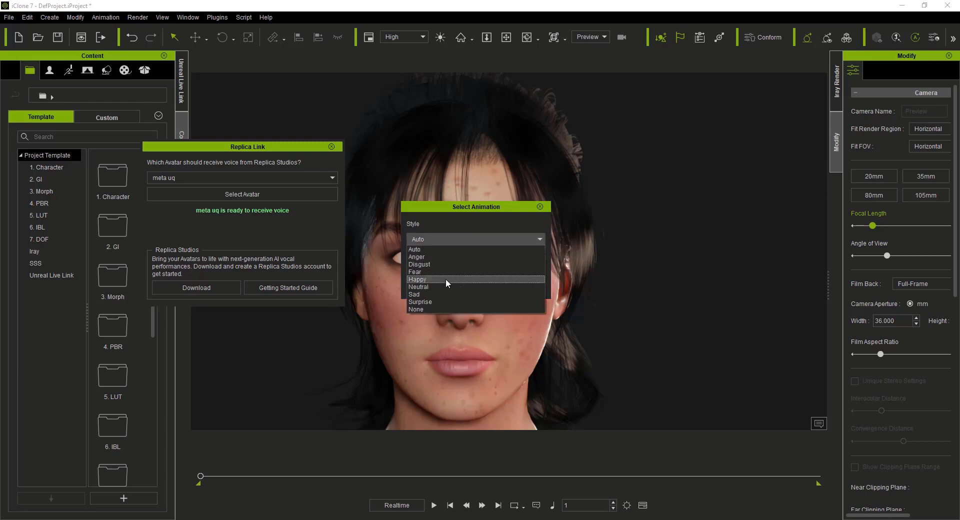
{"action": "left_click", "coordinate": [450, 249]}
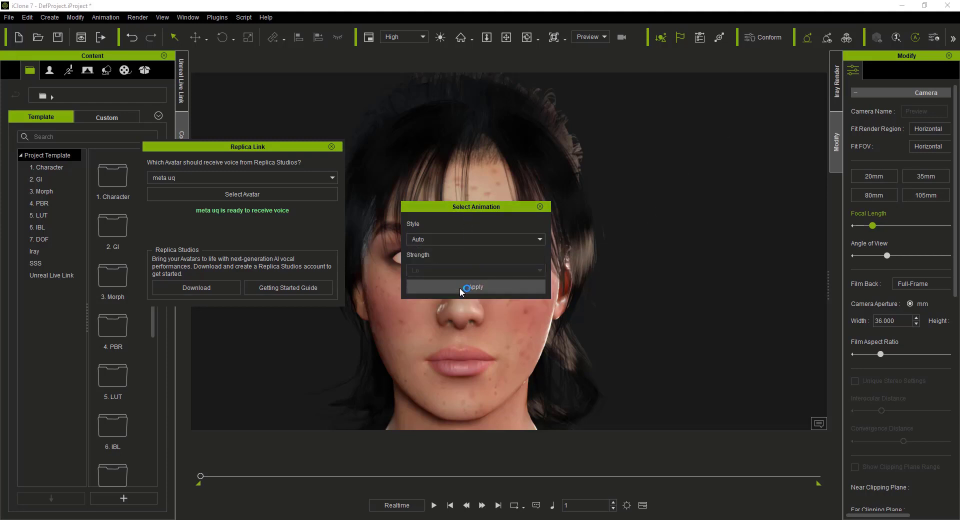
{"action": "left_click", "coordinate": [466, 286]}
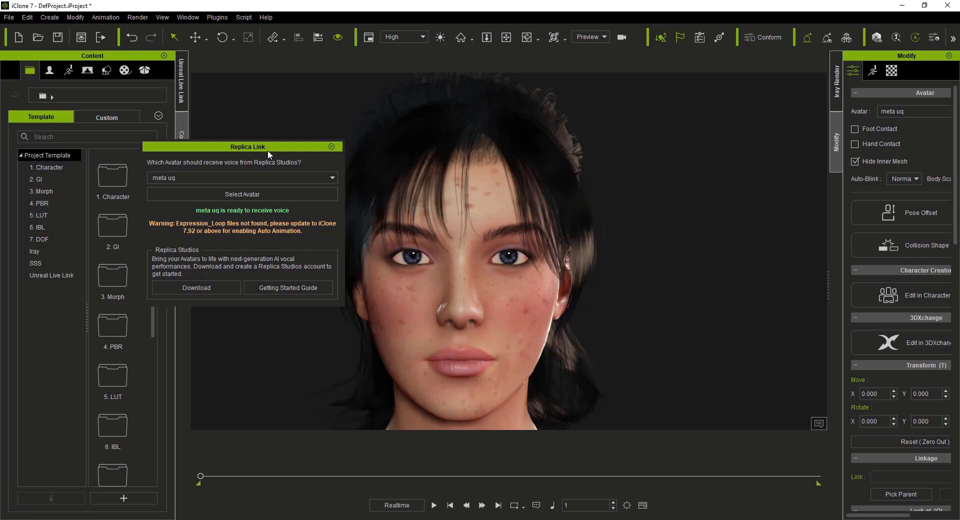
{"action": "left_click_drag", "start_coordinate": [268, 150], "coordinate": [162, 157]}
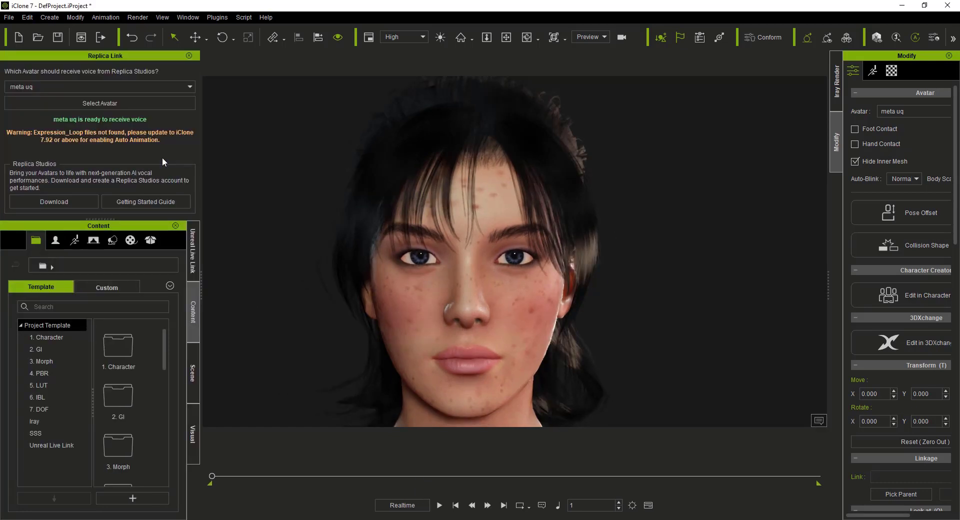
Step: Play back the character's speech animation while adjusting the face's framing, and return to the first frame
{"action": "left_click", "coordinate": [440, 505]}
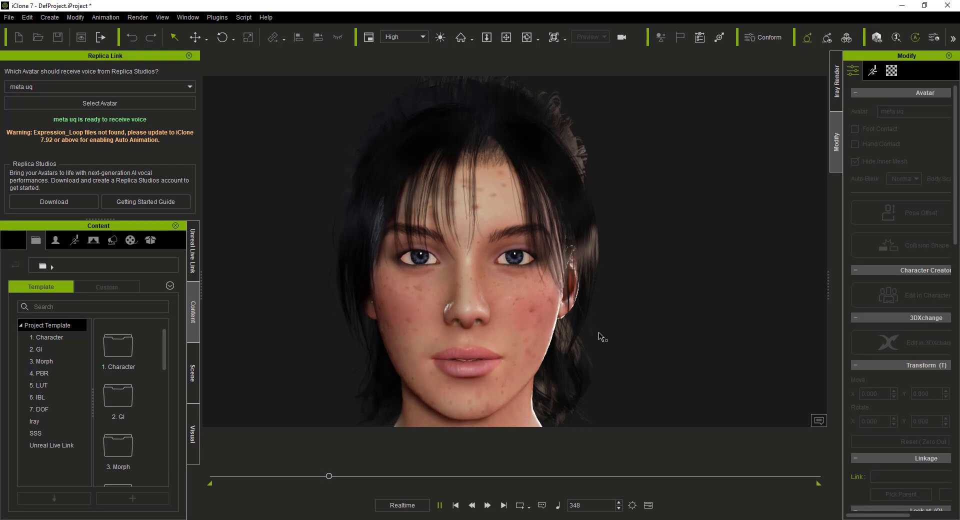
{"action": "left_click", "coordinate": [487, 39]}
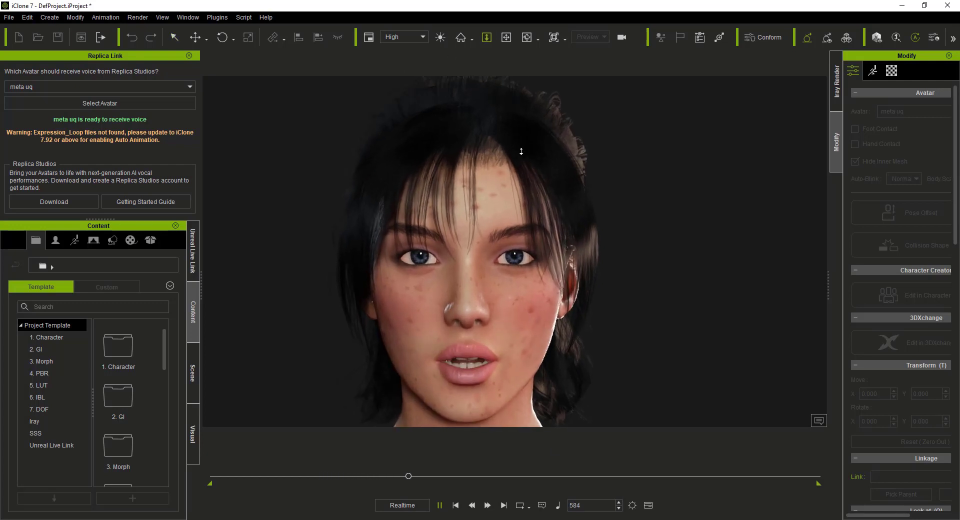
{"action": "left_click", "coordinate": [506, 37]}
{"action": "left_click_drag", "start_coordinate": [521, 116], "coordinate": [530, 135]}
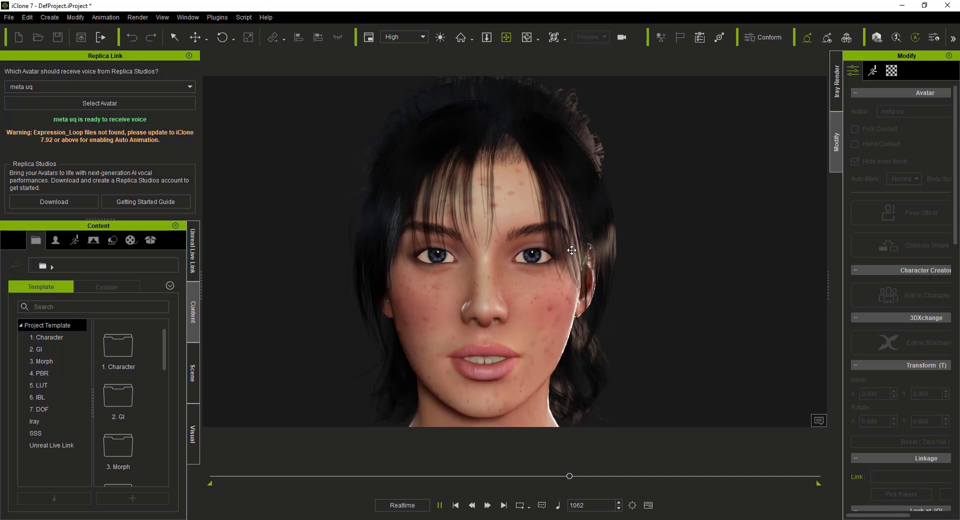
{"action": "left_click", "coordinate": [456, 505]}
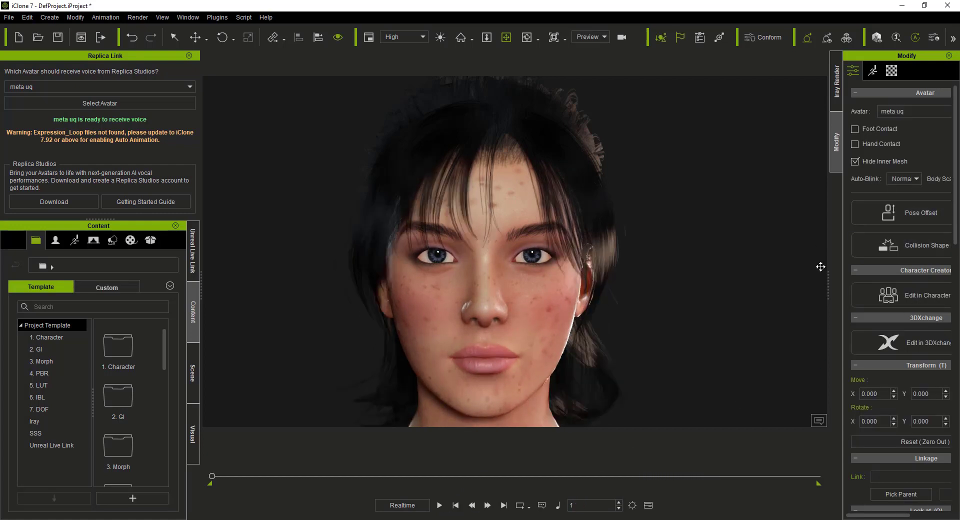
Step: Raise the avatar's facial Expression Strength to about 166 and preview the speech from the first frame
{"action": "left_click_drag", "start_coordinate": [827, 278], "coordinate": [761, 280]}
{"action": "left_click", "coordinate": [810, 71]}
{"action": "scroll", "coordinate": [865, 326], "scroll_direction": "down", "scroll_amount": 5}
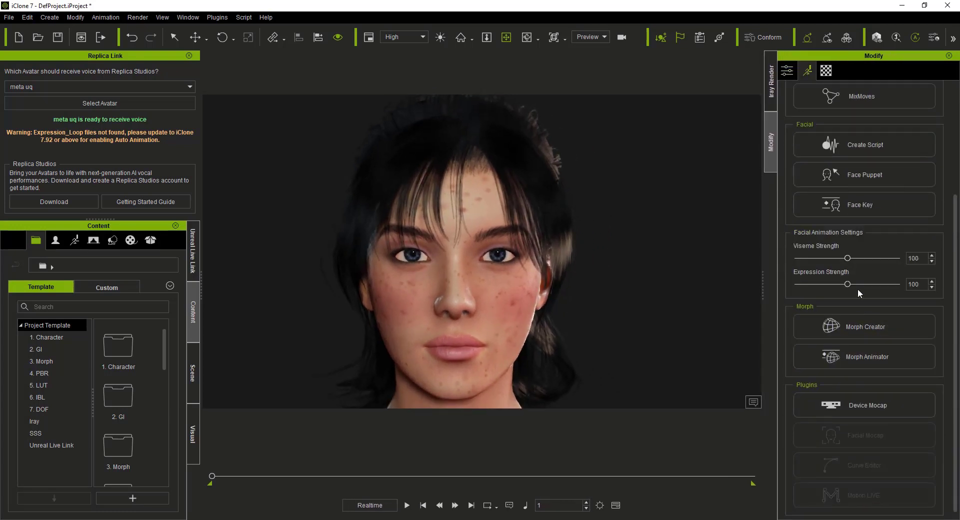
{"action": "left_click_drag", "start_coordinate": [848, 283], "coordinate": [880, 284]}
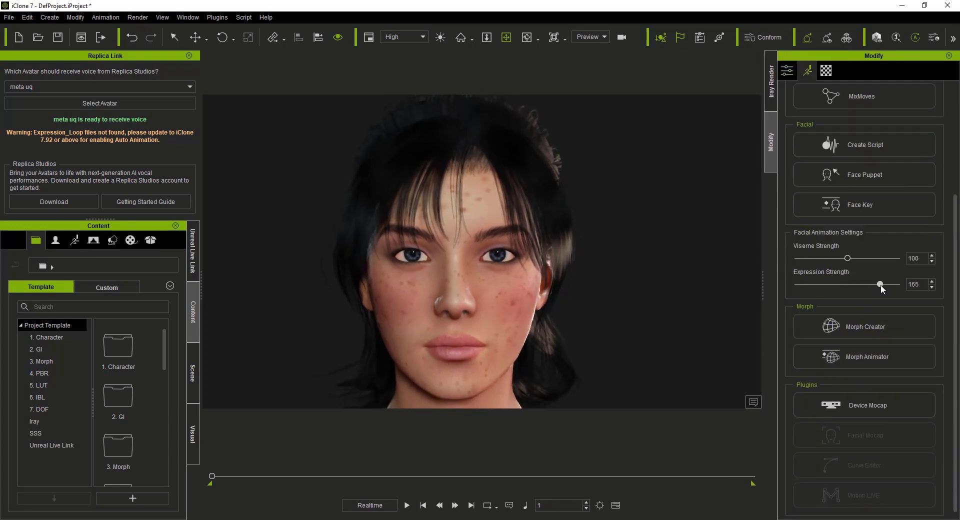
{"action": "left_click", "coordinate": [408, 505]}
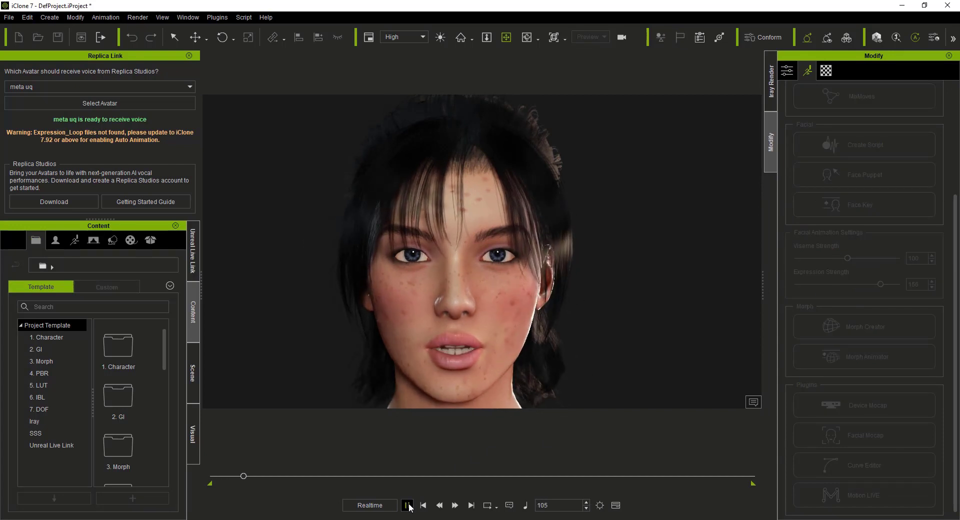
{"action": "left_click", "coordinate": [423, 506]}
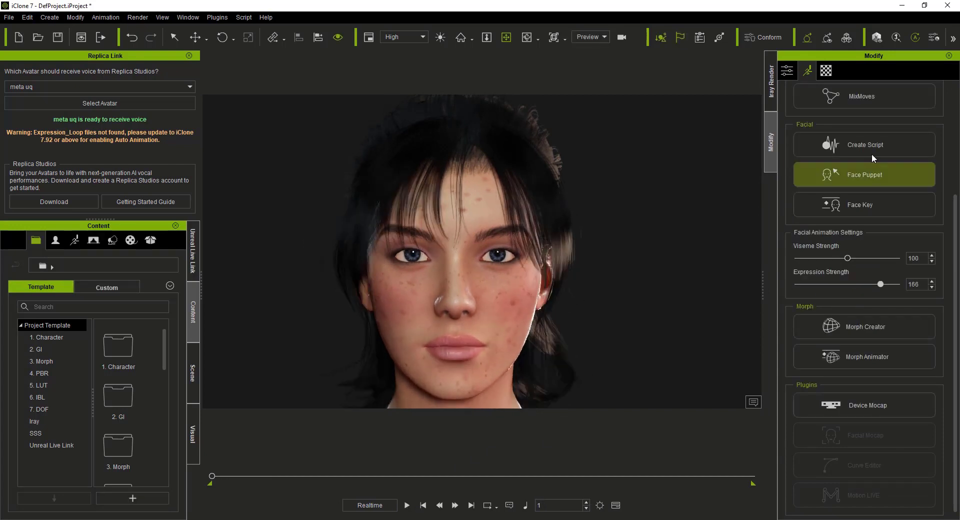
Step: Add the 1_Happy Face Key expression at frame 46 with Expressiveness 24 and play back the result
{"action": "left_click", "coordinate": [847, 207]}
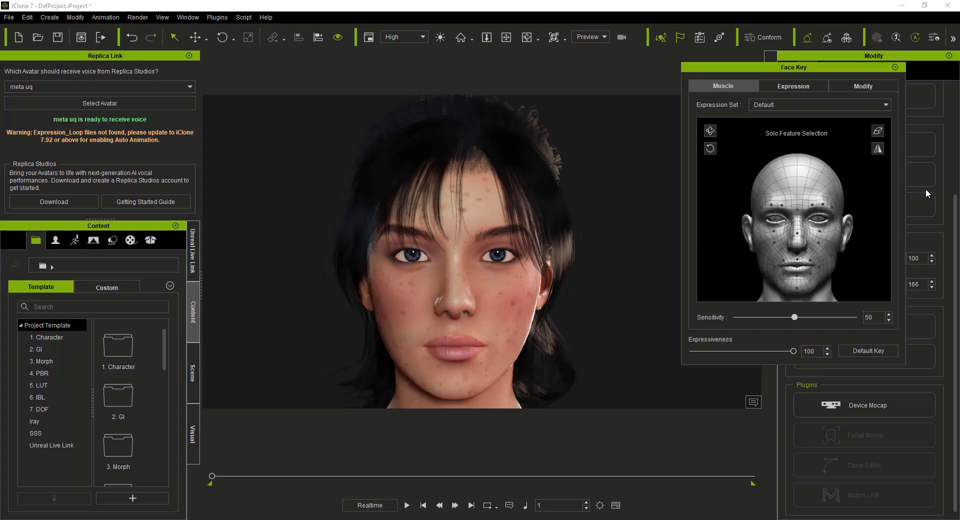
{"action": "left_click", "coordinate": [770, 86]}
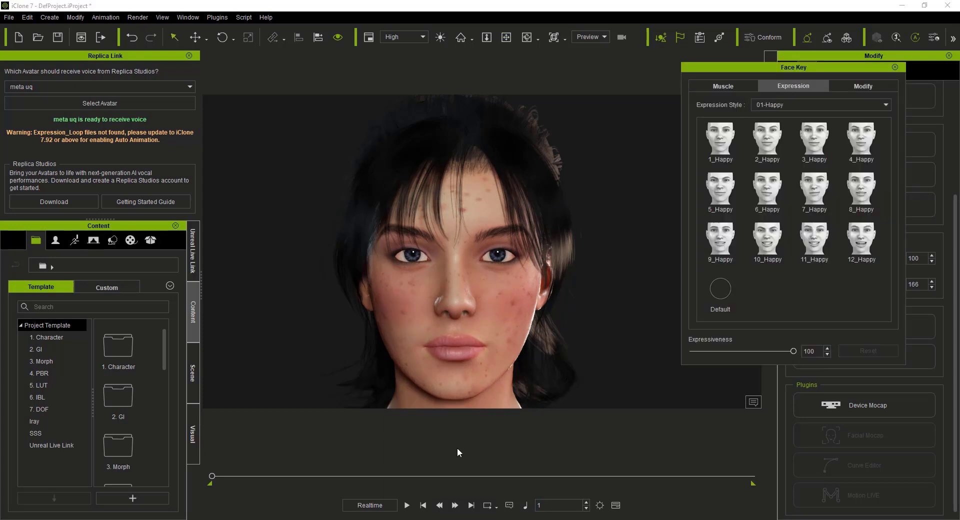
{"action": "left_click", "coordinate": [409, 506]}
{"action": "key", "text": "space"}
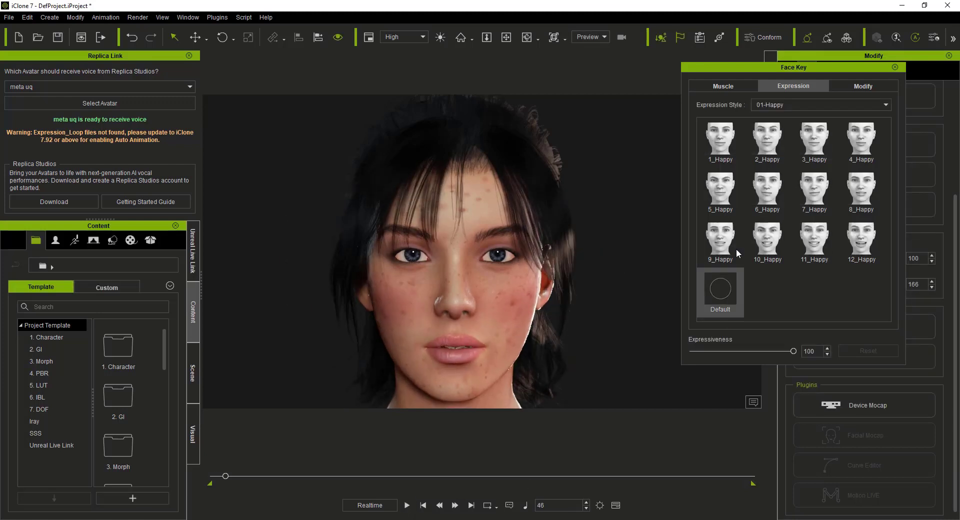
{"action": "left_click", "coordinate": [731, 151]}
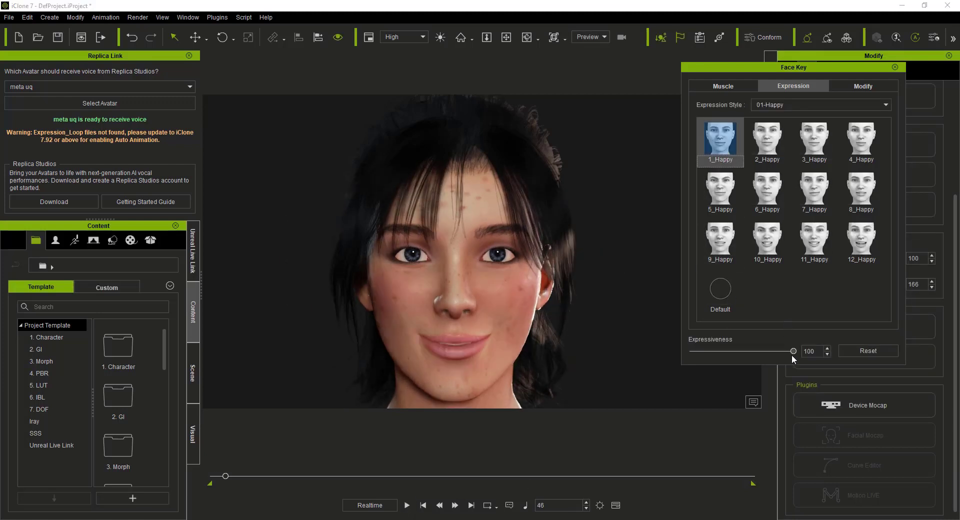
{"action": "left_click_drag", "start_coordinate": [783, 351], "coordinate": [716, 352]}
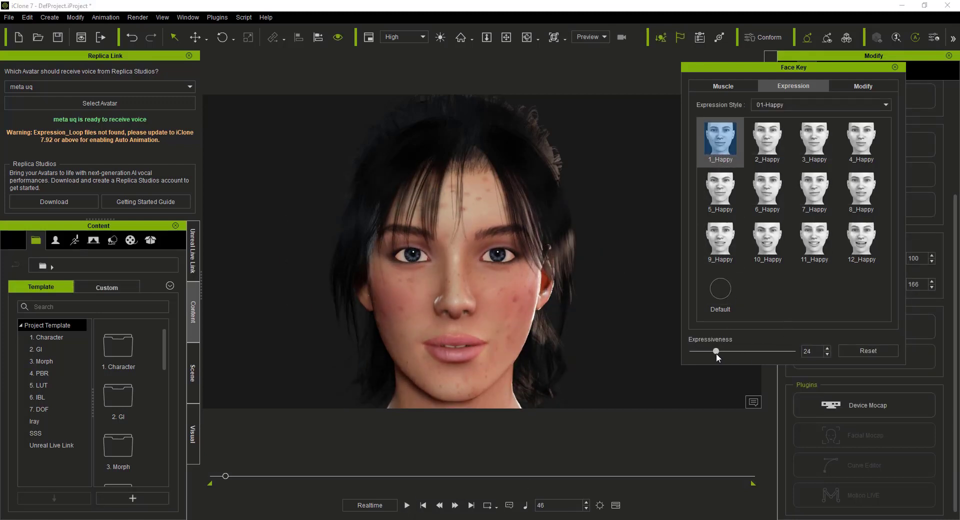
{"action": "left_click", "coordinate": [407, 506]}
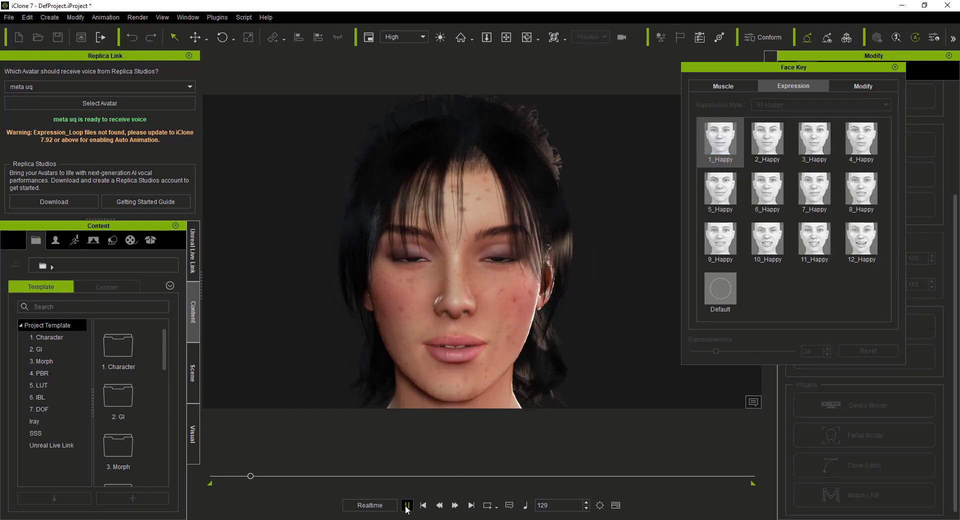
Step: Play the speech on to frame 228 and key the 1_Happy expression from the 08-ExPlus Happy Sad style there
{"action": "left_click", "coordinate": [407, 506]}
{"action": "left_click", "coordinate": [407, 505]}
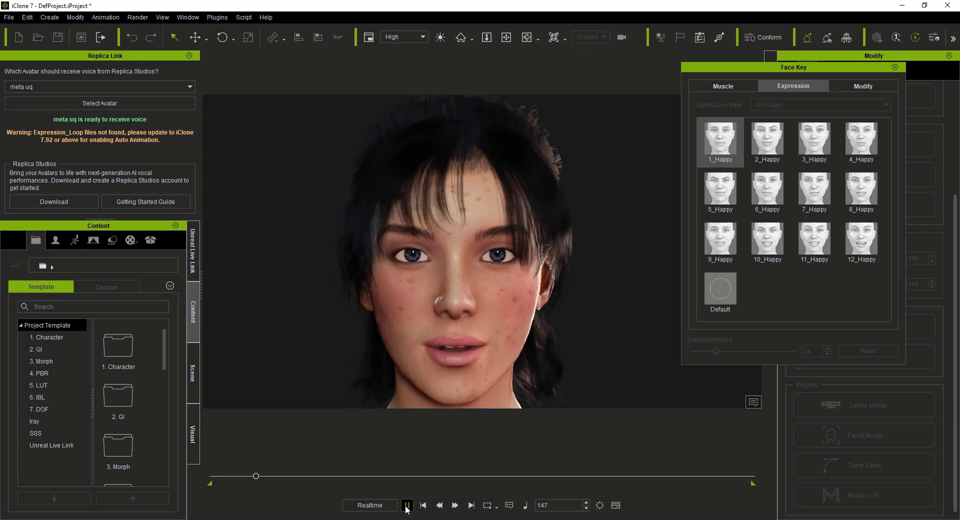
{"action": "left_click", "coordinate": [407, 506]}
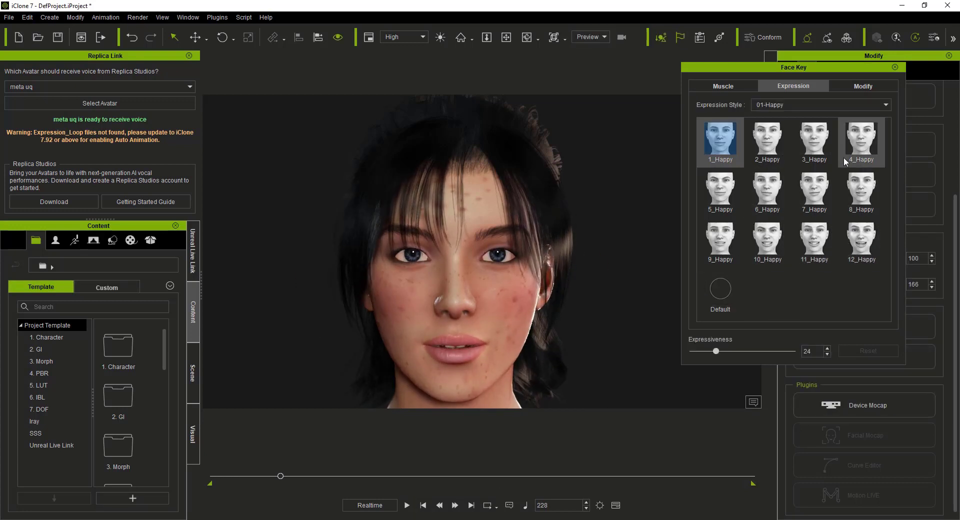
{"action": "left_click", "coordinate": [794, 106]}
{"action": "left_click", "coordinate": [790, 168]}
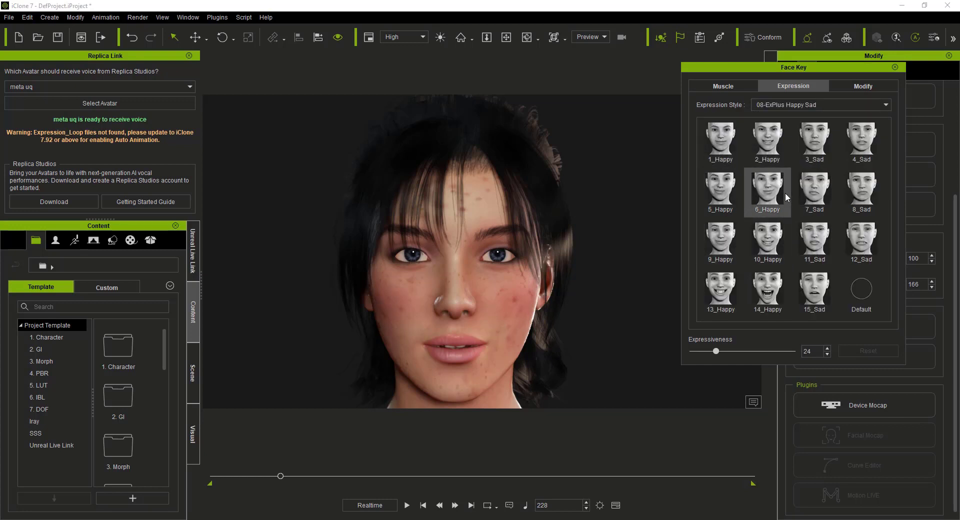
{"action": "left_click", "coordinate": [724, 150]}
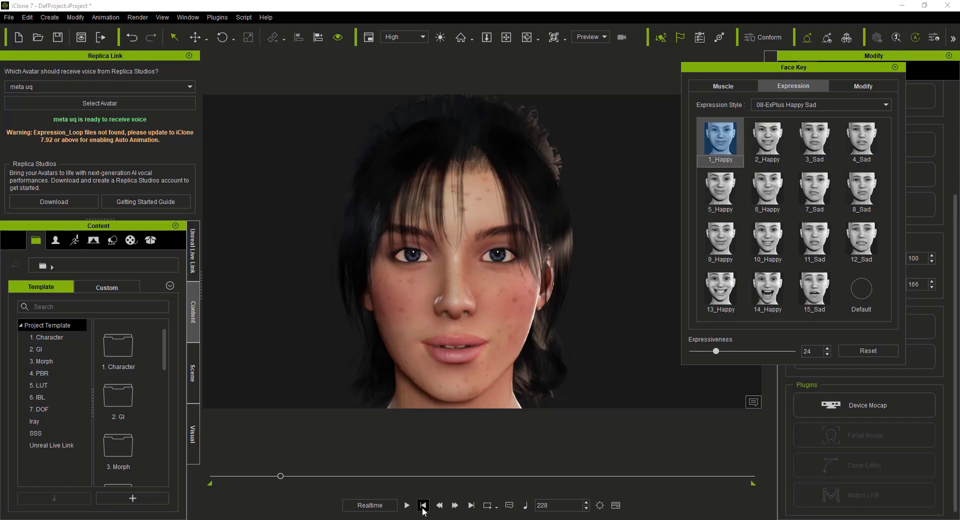
Step: Play on to frame 436 and key the selected 1_Happy expression with Expressiveness 15
{"action": "left_click", "coordinate": [407, 505]}
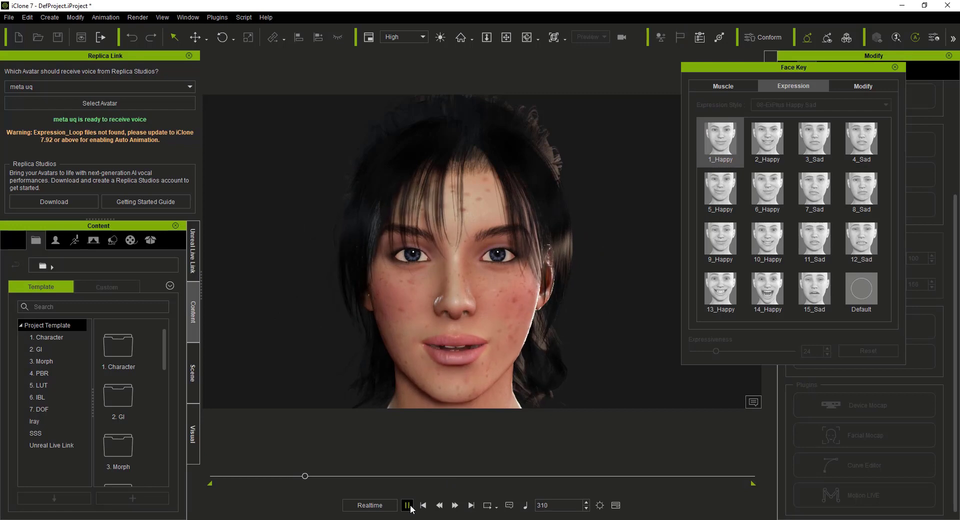
{"action": "left_click", "coordinate": [411, 506]}
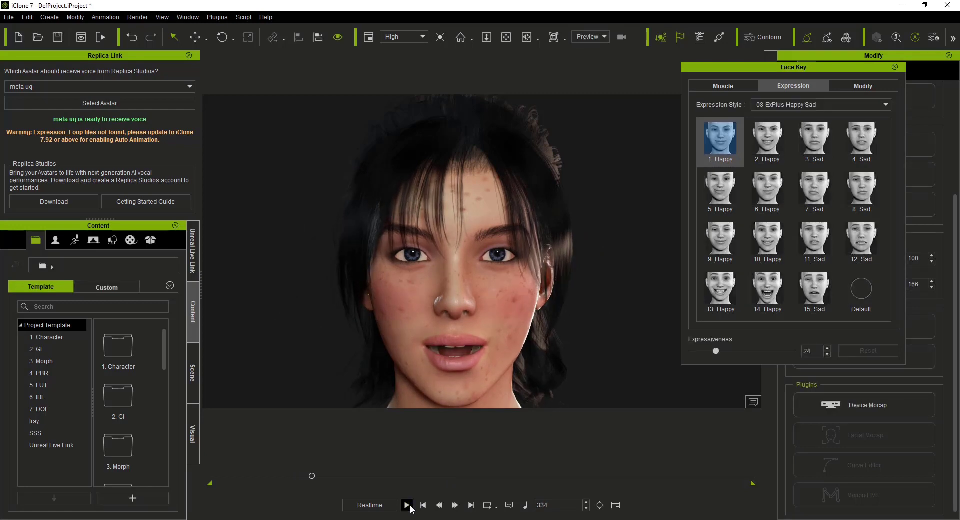
{"action": "left_click", "coordinate": [408, 505]}
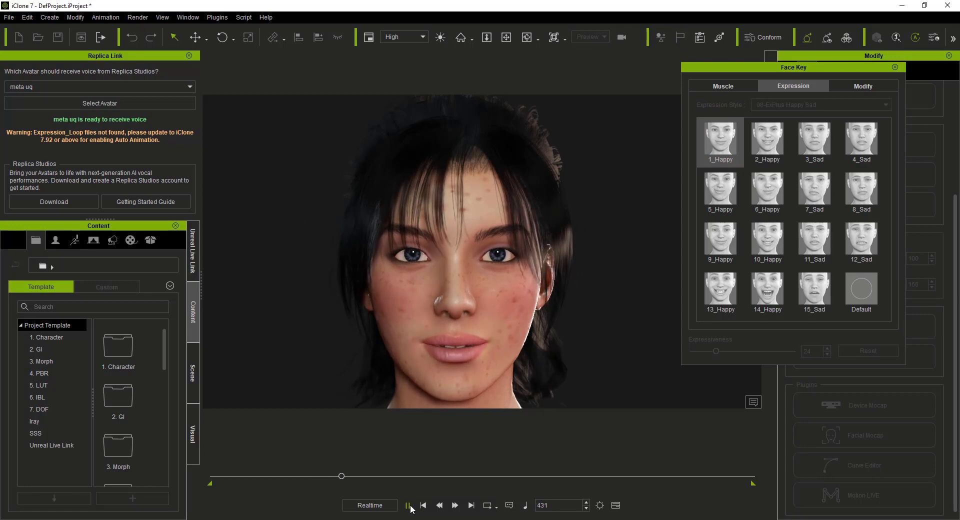
{"action": "left_click", "coordinate": [409, 506]}
{"action": "left_click_drag", "start_coordinate": [717, 351], "coordinate": [706, 352]}
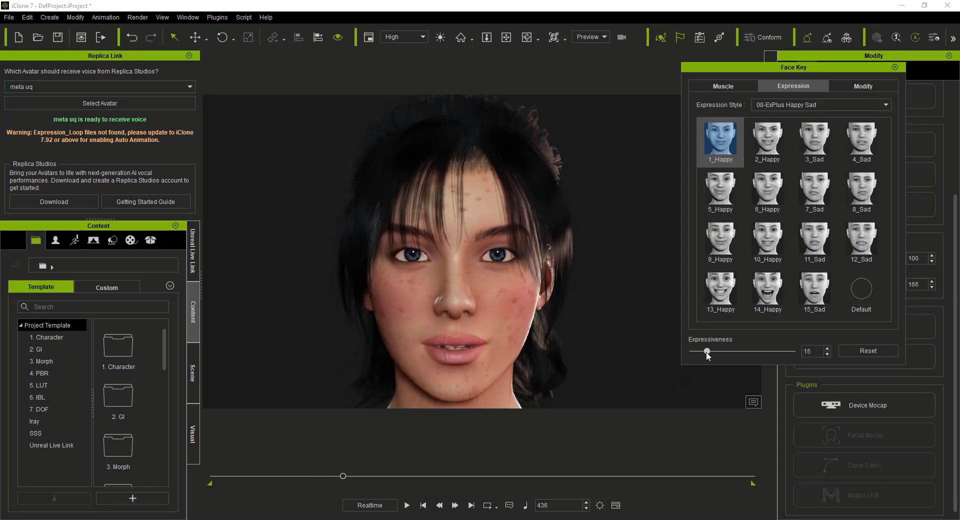
Step: Continue playback to frame 660 and key the 9_Happy expression at Expressiveness 15
{"action": "left_click", "coordinate": [408, 505]}
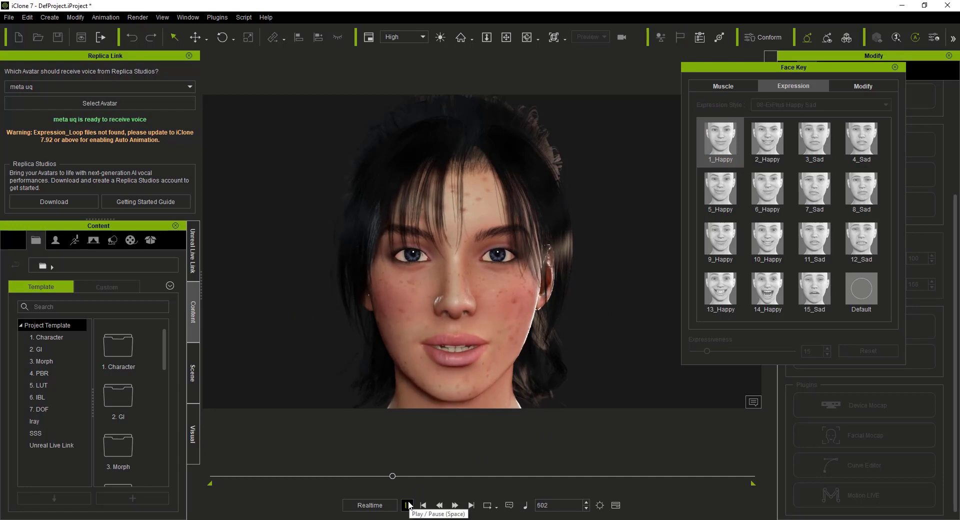
{"action": "left_click", "coordinate": [409, 505]}
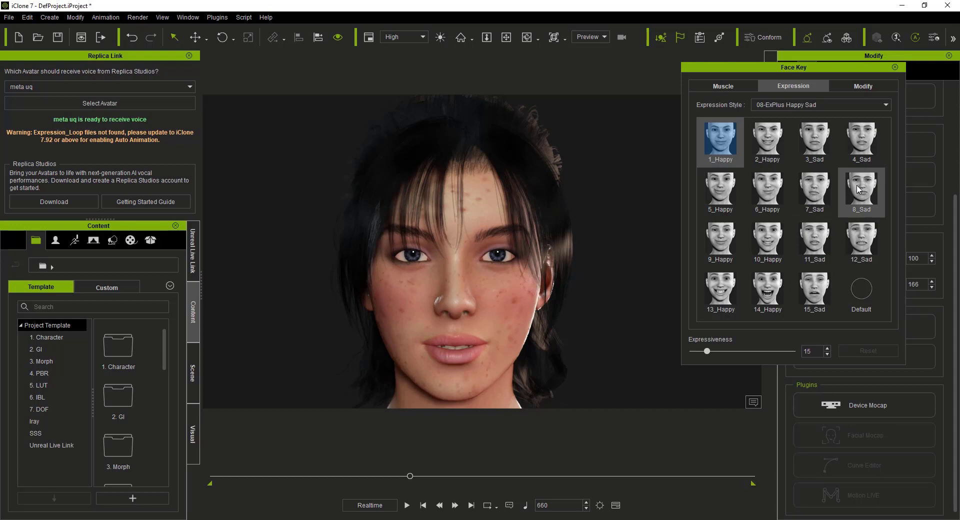
{"action": "left_click", "coordinate": [770, 198]}
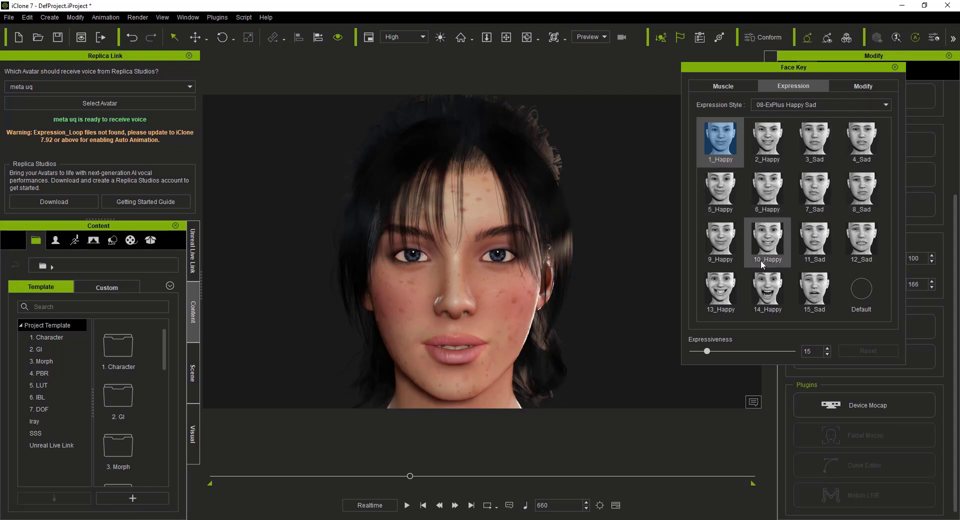
{"action": "left_click", "coordinate": [732, 244]}
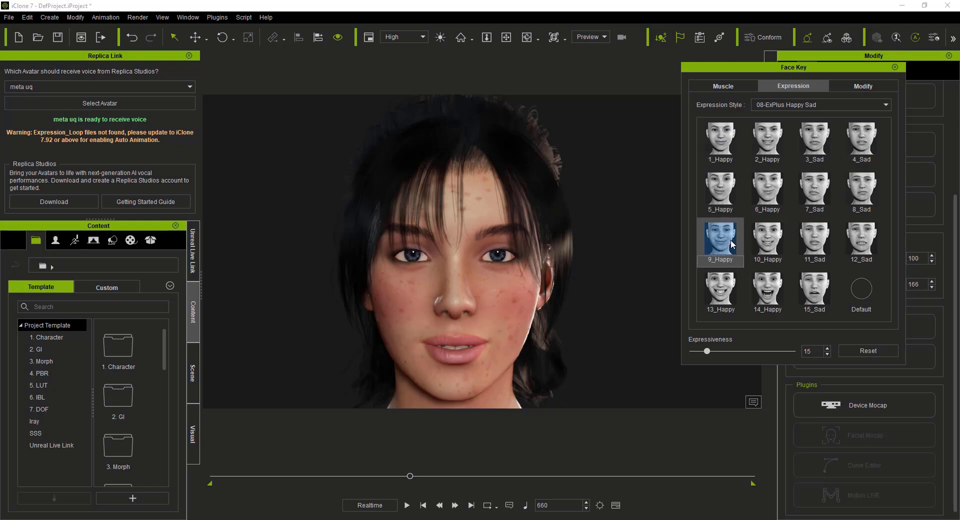
Step: Advance playback to frame 797 and key the 4_Happy expression from the 01-Happy style with Expressiveness 54
{"action": "left_click", "coordinate": [409, 505]}
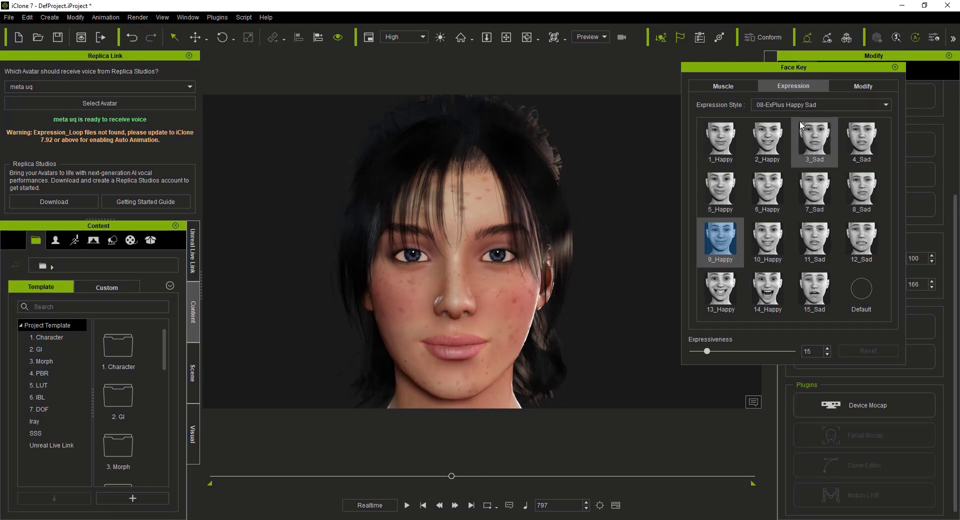
{"action": "left_click", "coordinate": [803, 106]}
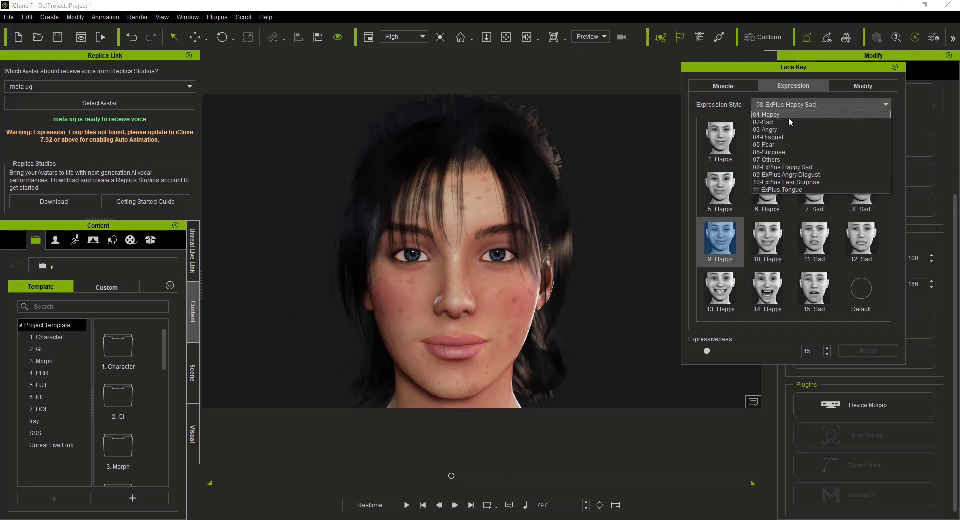
{"action": "left_click", "coordinate": [788, 116]}
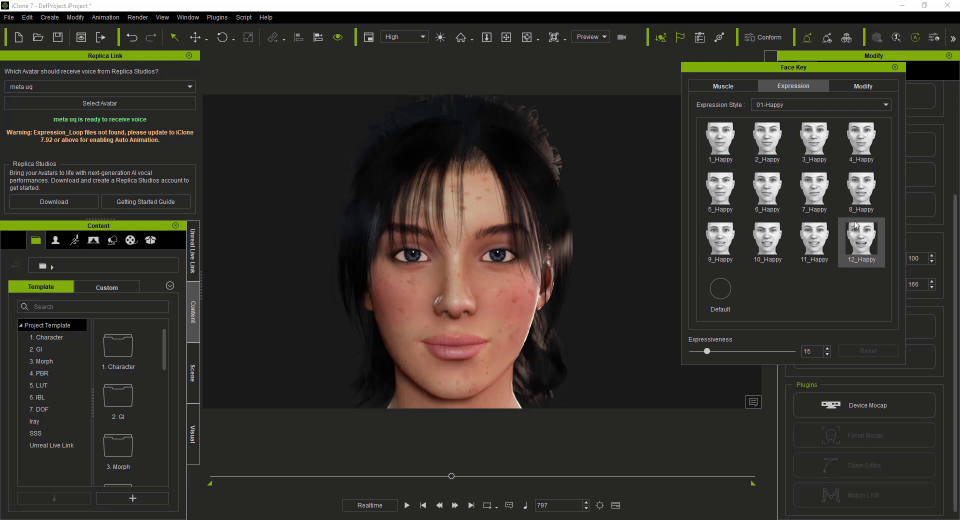
{"action": "left_click", "coordinate": [861, 155]}
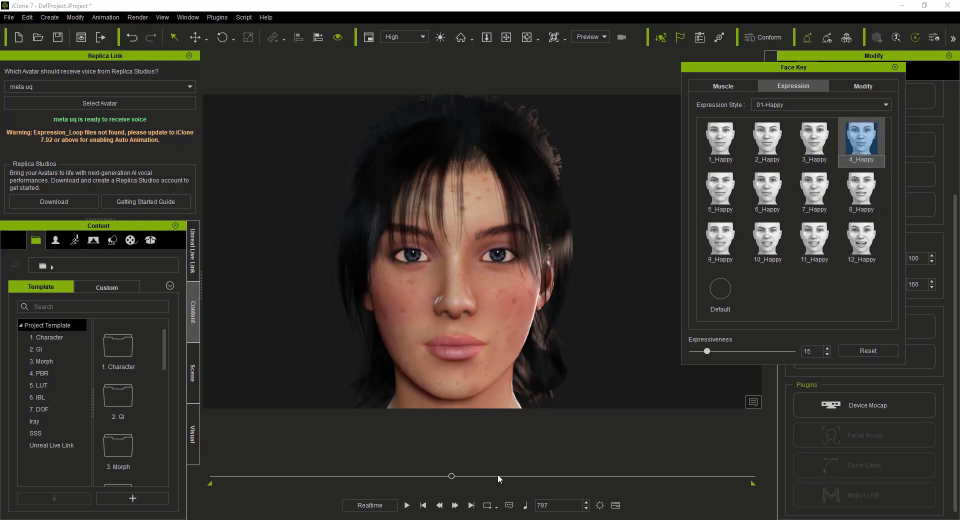
{"action": "left_click_drag", "start_coordinate": [707, 351], "coordinate": [723, 351]}
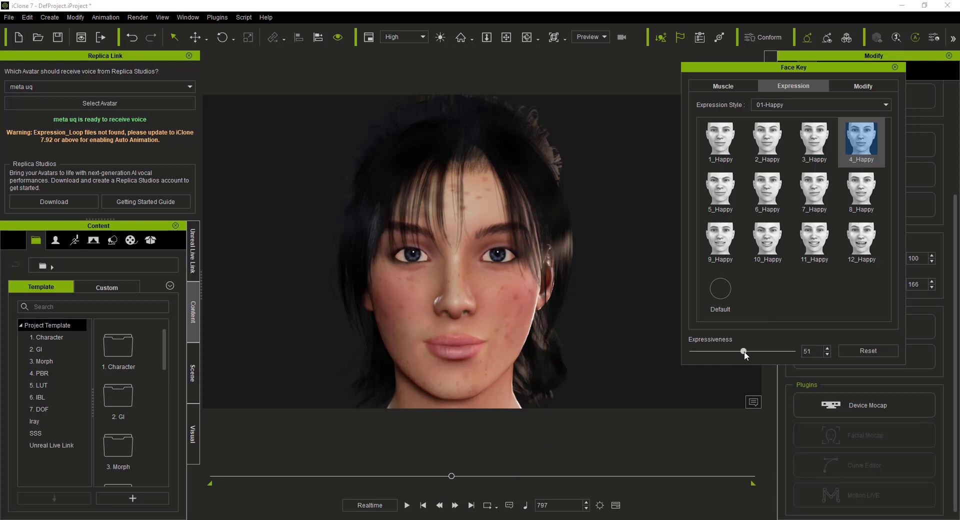
Step: Preview the newly keyed expression in playback and pause the speech at frame 913
{"action": "left_click", "coordinate": [407, 505]}
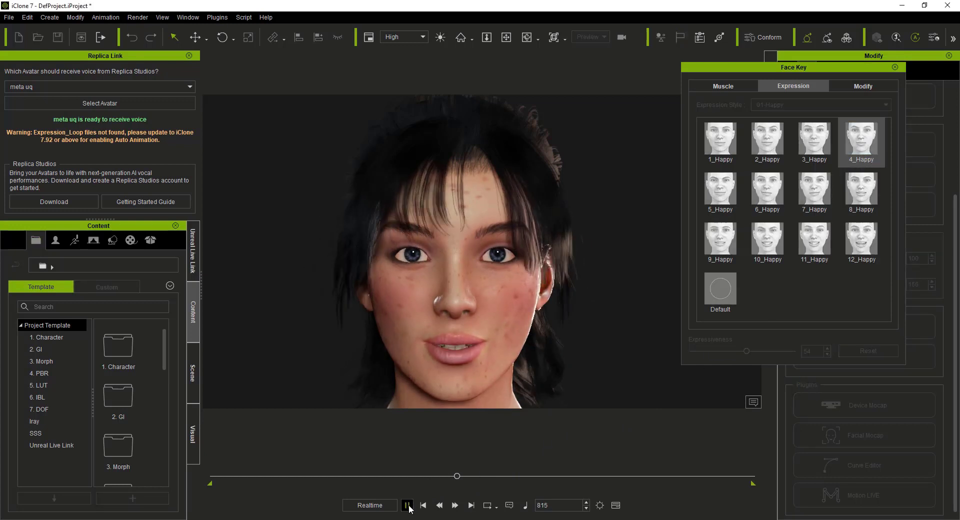
{"action": "left_click", "coordinate": [408, 505]}
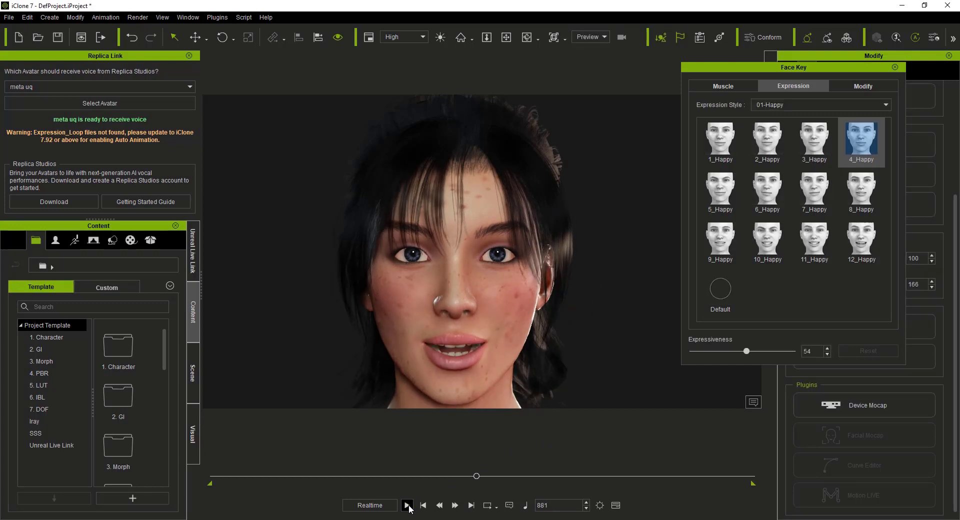
{"action": "left_click", "coordinate": [408, 505]}
{"action": "left_click", "coordinate": [408, 506]}
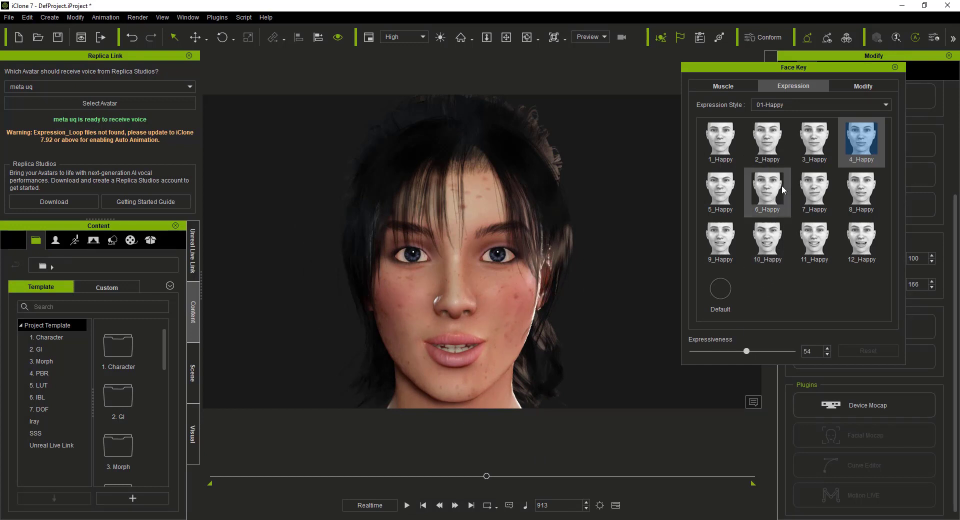
Step: Try the 6_Happy and 1_Happy expressions of the 01-Happy style on the face at frame 913
{"action": "left_click", "coordinate": [795, 106]}
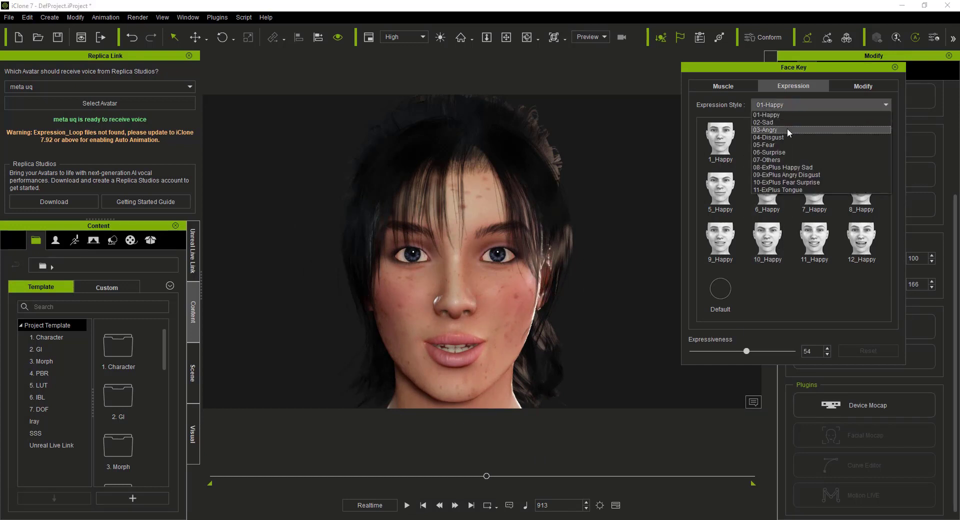
{"action": "left_click", "coordinate": [740, 205]}
{"action": "left_click", "coordinate": [769, 195]}
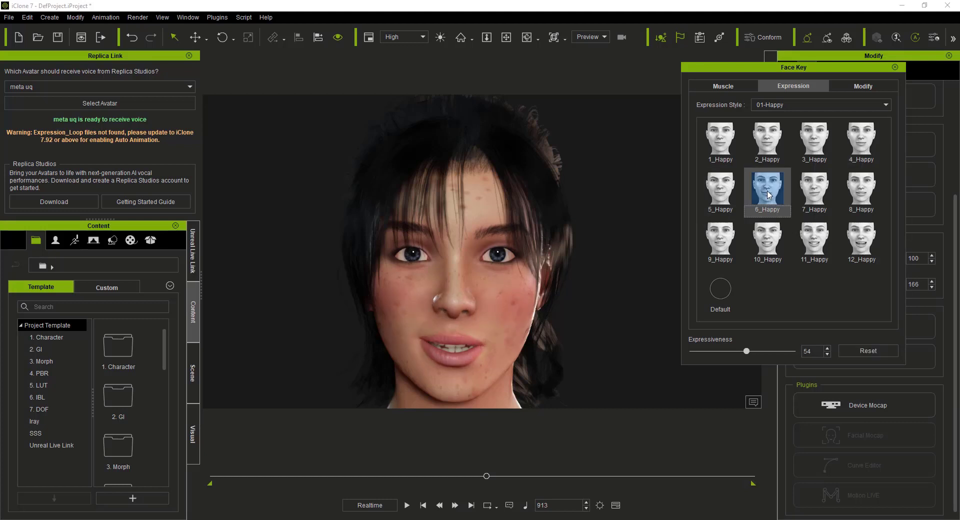
{"action": "left_click", "coordinate": [720, 140]}
Step: Key the 9_Happy expression from the 08-ExPlus Happy Sad style at frame 913 with Expressiveness 10
{"action": "left_click", "coordinate": [782, 109]}
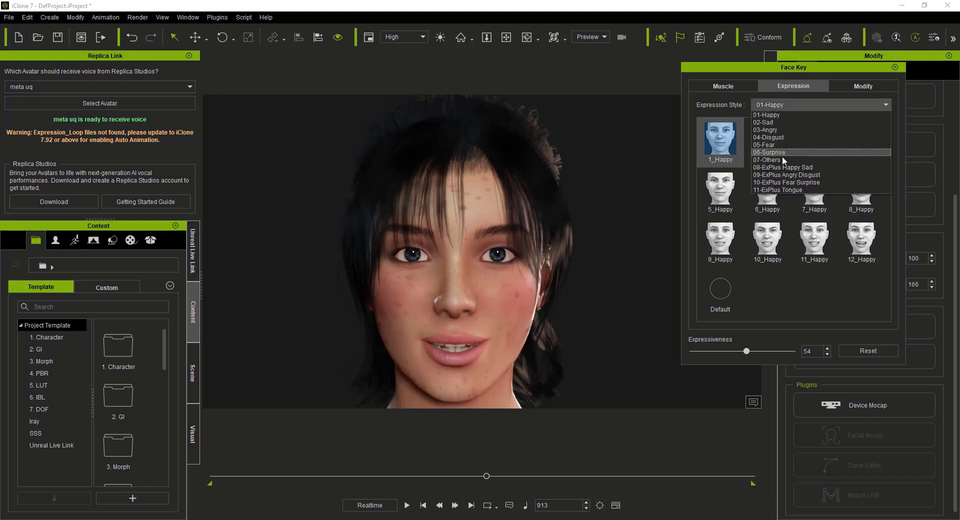
{"action": "left_click", "coordinate": [784, 167]}
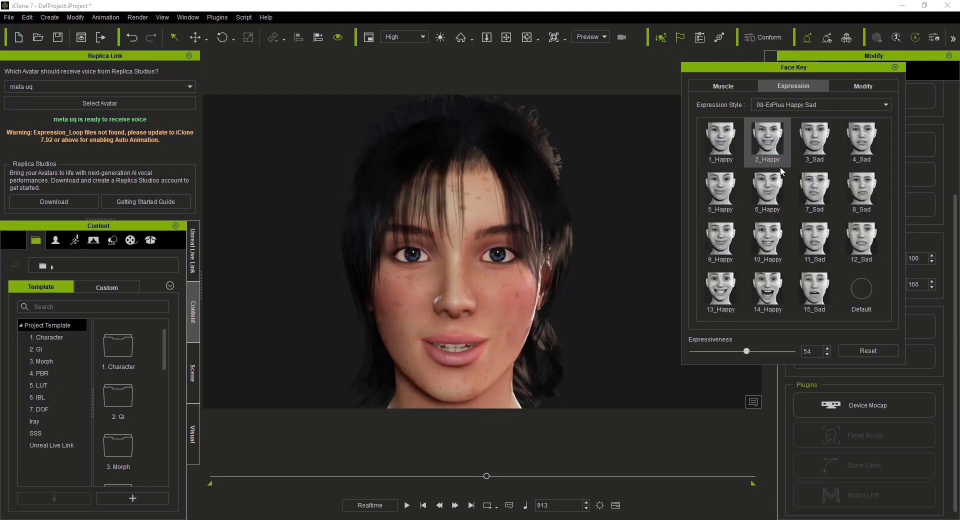
{"action": "left_click", "coordinate": [730, 249]}
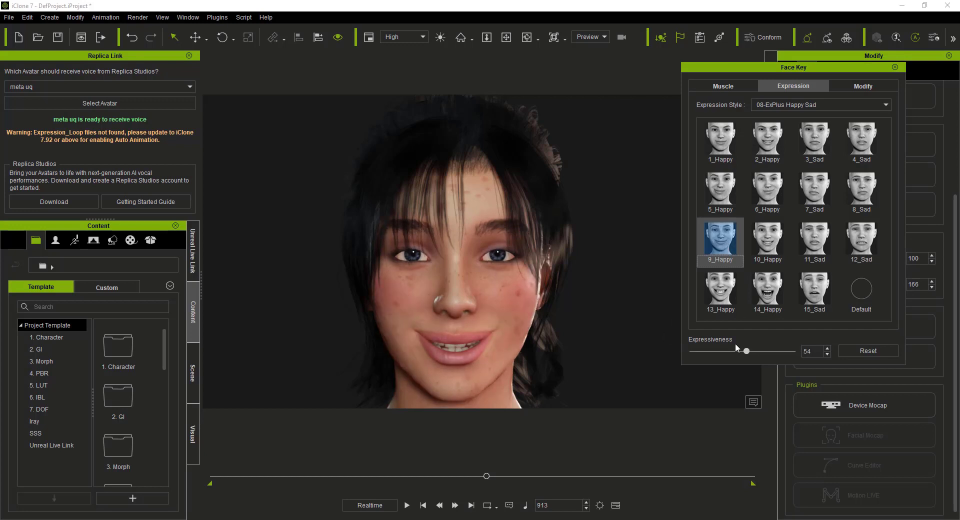
{"action": "left_click_drag", "start_coordinate": [745, 353], "coordinate": [706, 359]}
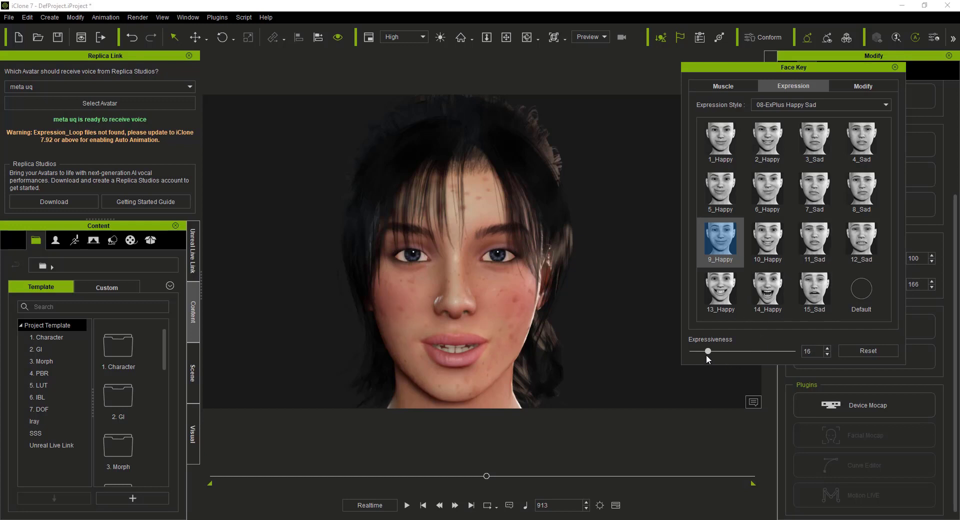
{"action": "left_click_drag", "start_coordinate": [707, 349], "coordinate": [702, 352]}
Step: Play the speech on to frame 1153 and key the 10_Happy expression at Expressiveness 10
{"action": "left_click", "coordinate": [407, 505]}
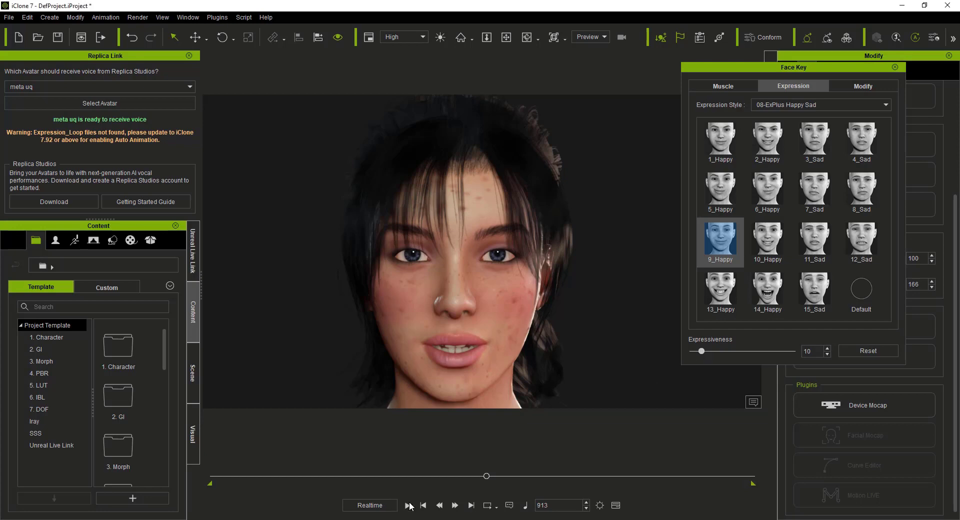
{"action": "left_click", "coordinate": [408, 505]}
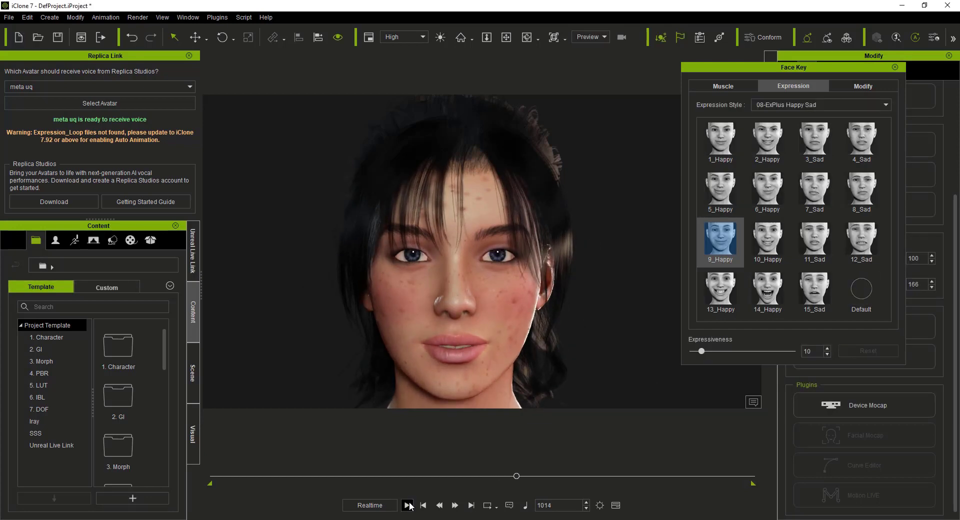
{"action": "left_click", "coordinate": [408, 505]}
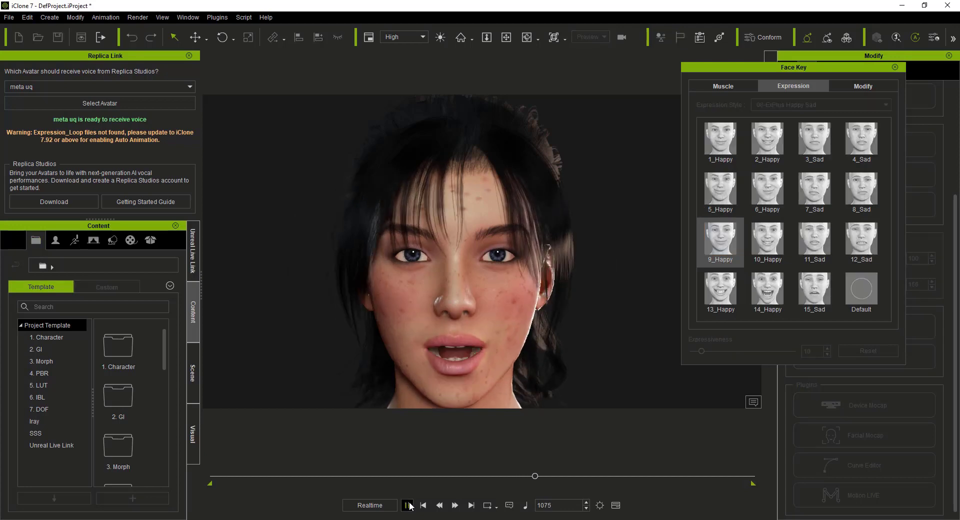
{"action": "left_click", "coordinate": [408, 505]}
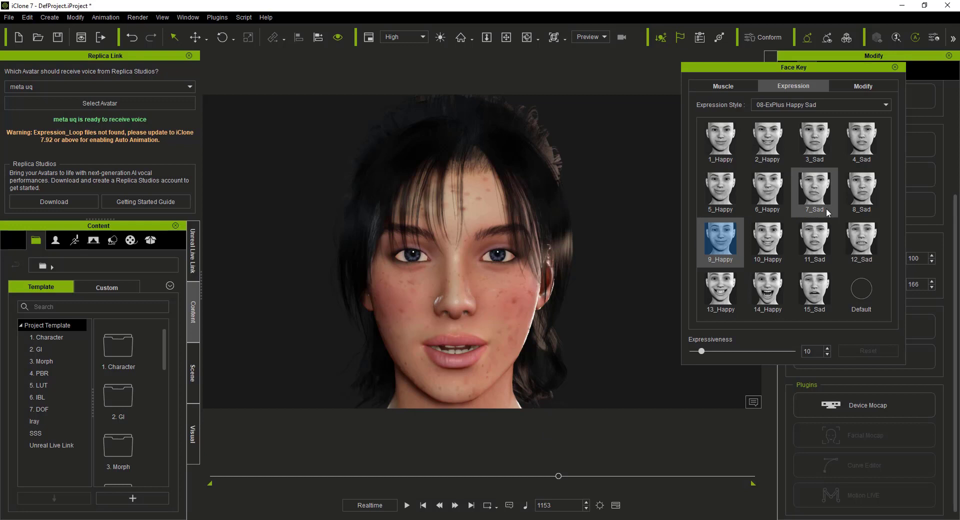
{"action": "left_click", "coordinate": [777, 242]}
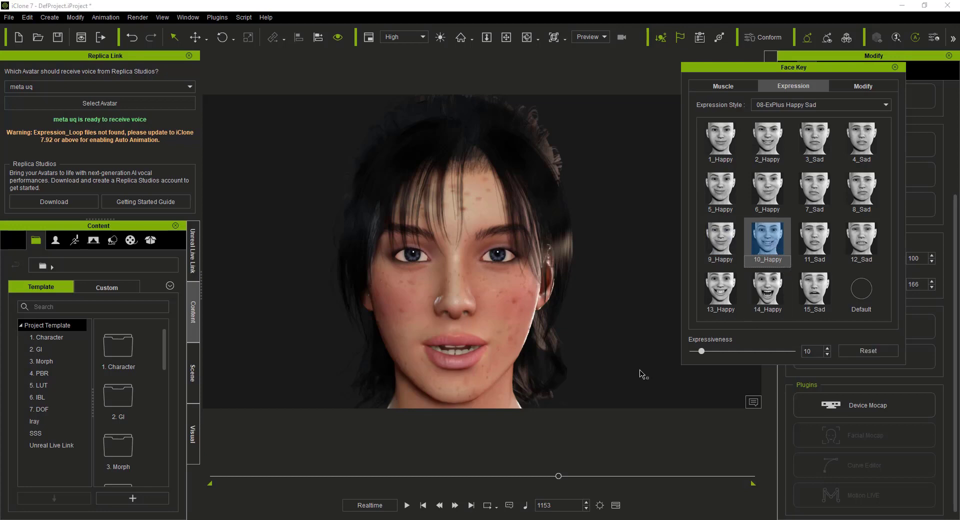
Step: Continue playback to frame 1282 and key the 1_Happy expression of the 08-ExPlus Happy Sad style at Expressiveness 10
{"action": "left_click", "coordinate": [407, 505]}
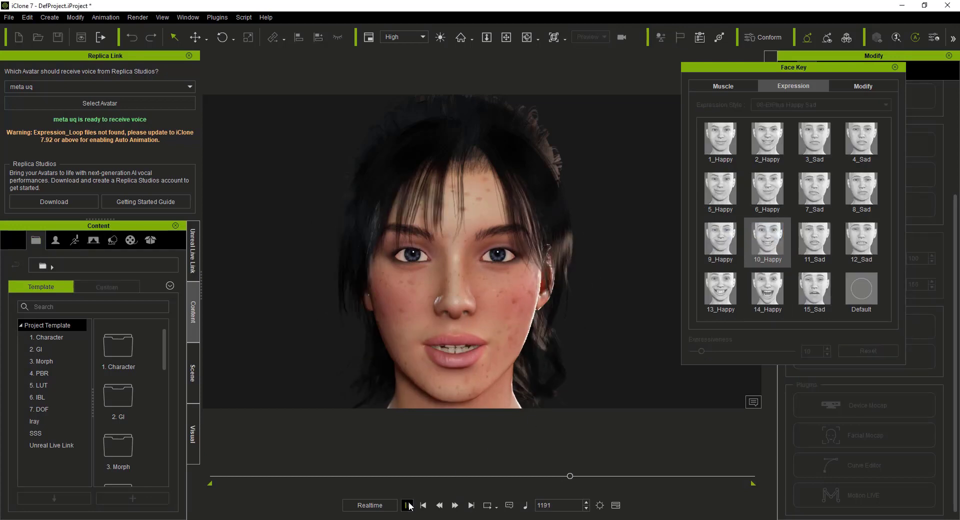
{"action": "left_click", "coordinate": [407, 505]}
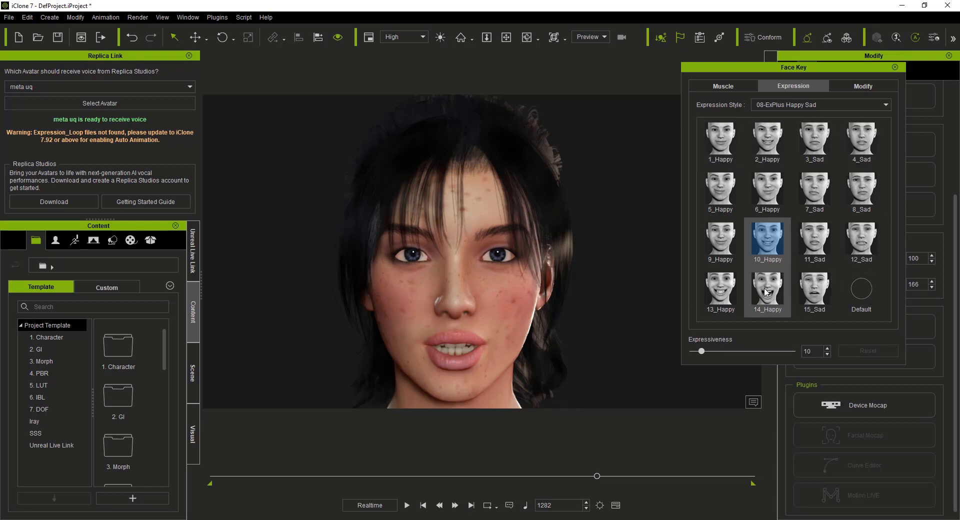
{"action": "left_click", "coordinate": [806, 103]}
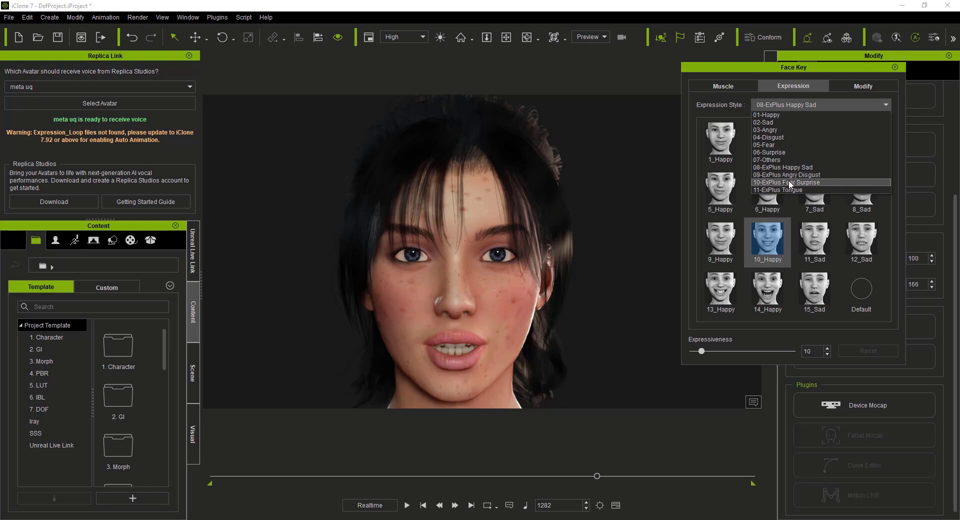
{"action": "left_click", "coordinate": [734, 110]}
{"action": "left_click", "coordinate": [725, 138]}
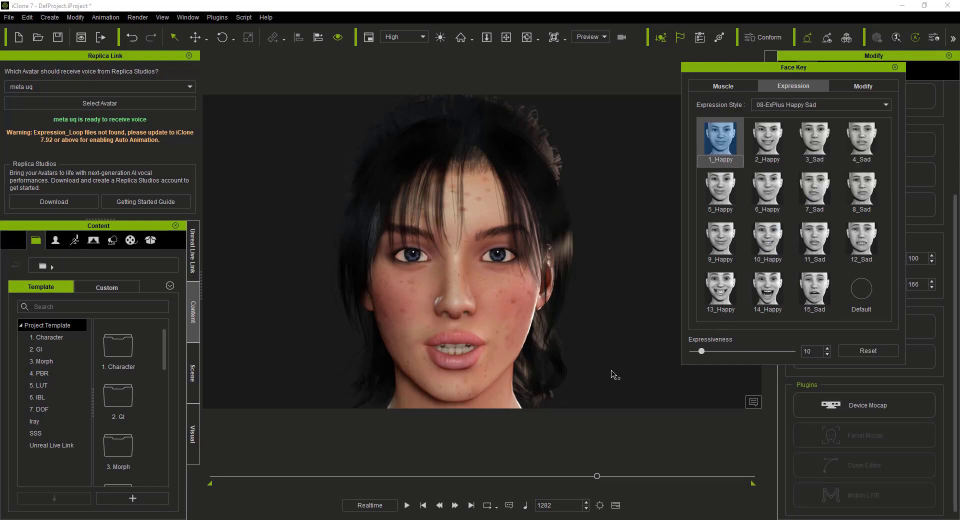
Step: Raise the 1_Happy expression at frame 1282 to Expressiveness 20 and play the speech on to frame 1417
{"action": "left_click_drag", "start_coordinate": [702, 352], "coordinate": [713, 353]}
{"action": "left_click", "coordinate": [406, 506]}
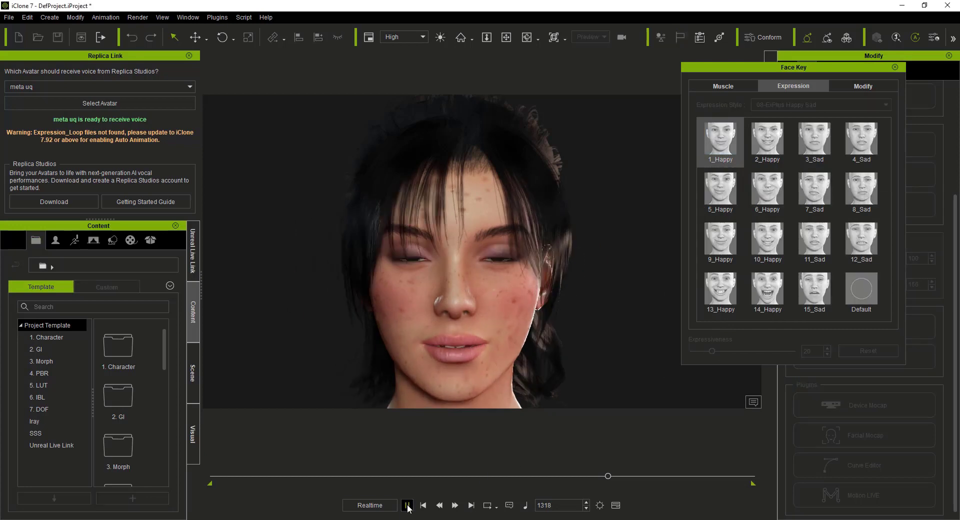
{"action": "left_click", "coordinate": [408, 506]}
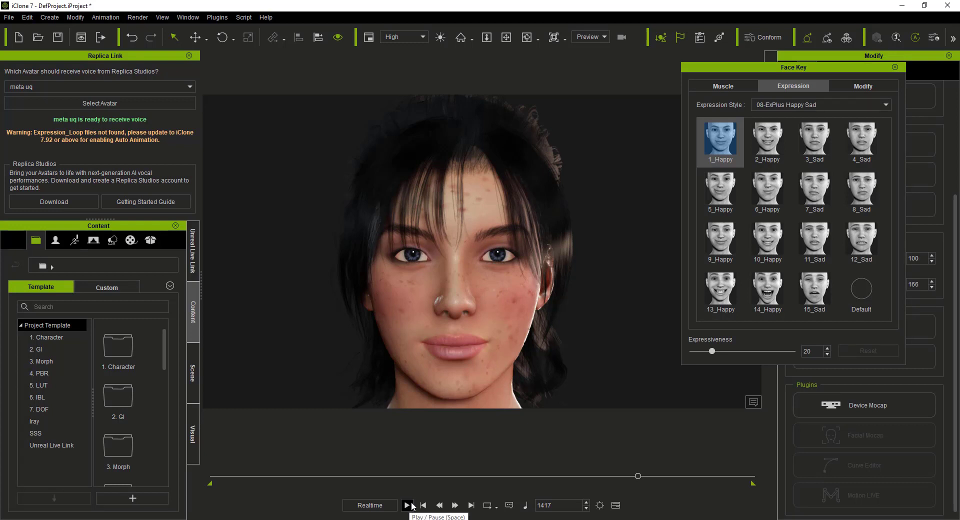
Step: Advance playback to frame 1431 and key the 8_Kiss expression from the 07-Others style at Expressiveness 20
{"action": "left_click", "coordinate": [793, 106]}
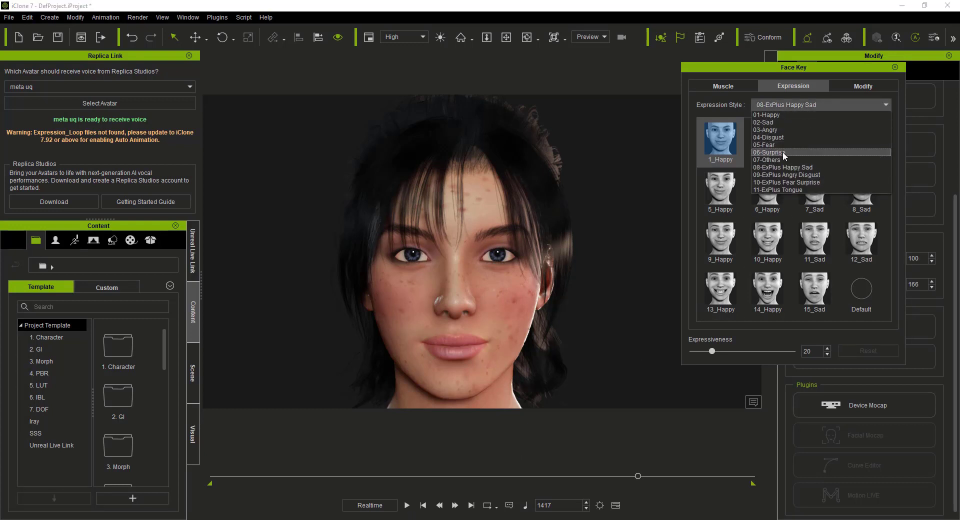
{"action": "left_click", "coordinate": [784, 159]}
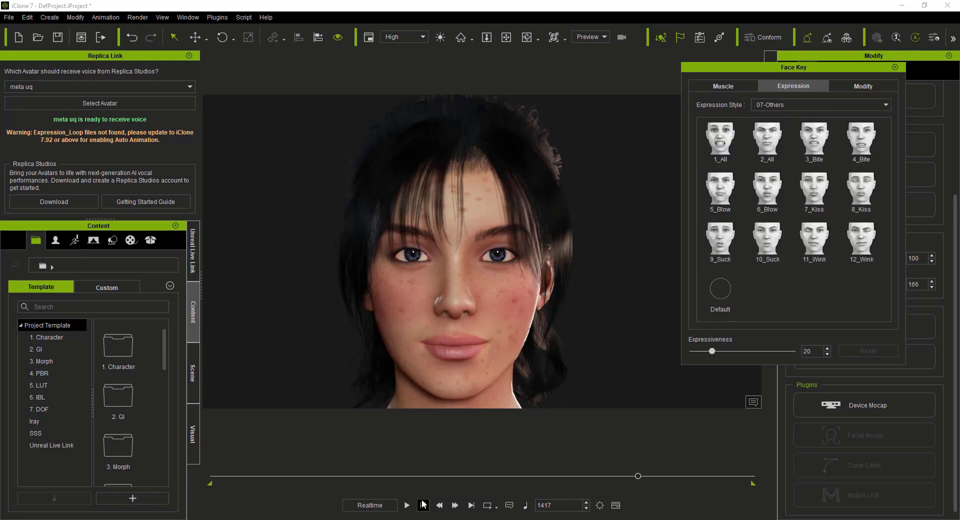
{"action": "left_click", "coordinate": [406, 506]}
{"action": "left_click", "coordinate": [407, 505]}
{"action": "left_click", "coordinate": [868, 203]}
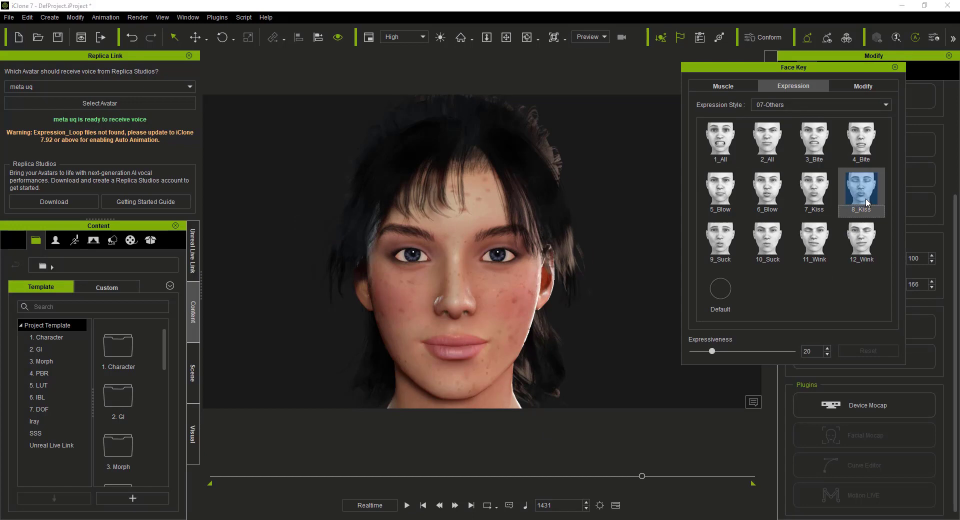
Step: Strengthen the 8_Kiss expression to Expressiveness 46 at frame 1446 and to 64 at frame 1475
{"action": "left_click", "coordinate": [407, 505]}
{"action": "left_click", "coordinate": [406, 505]}
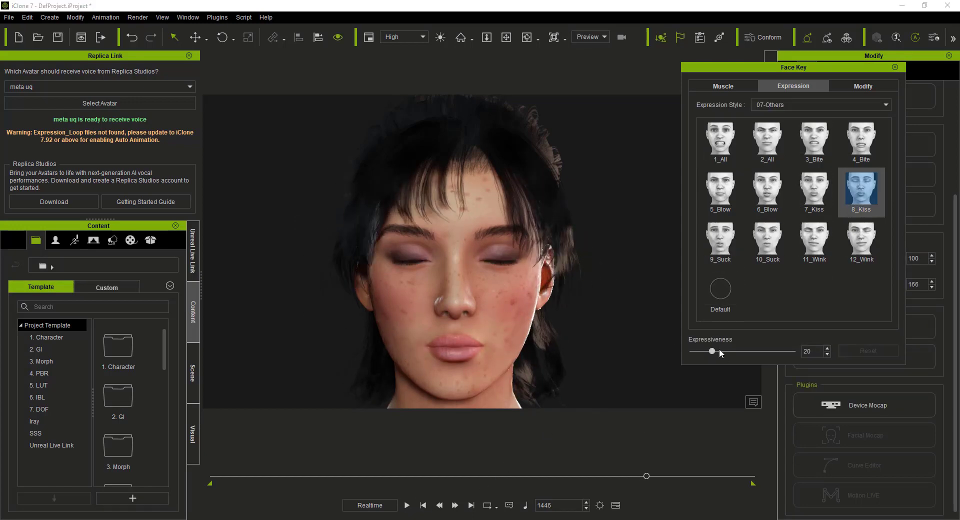
{"action": "left_click_drag", "start_coordinate": [722, 353], "coordinate": [740, 352]}
{"action": "left_click", "coordinate": [407, 505]}
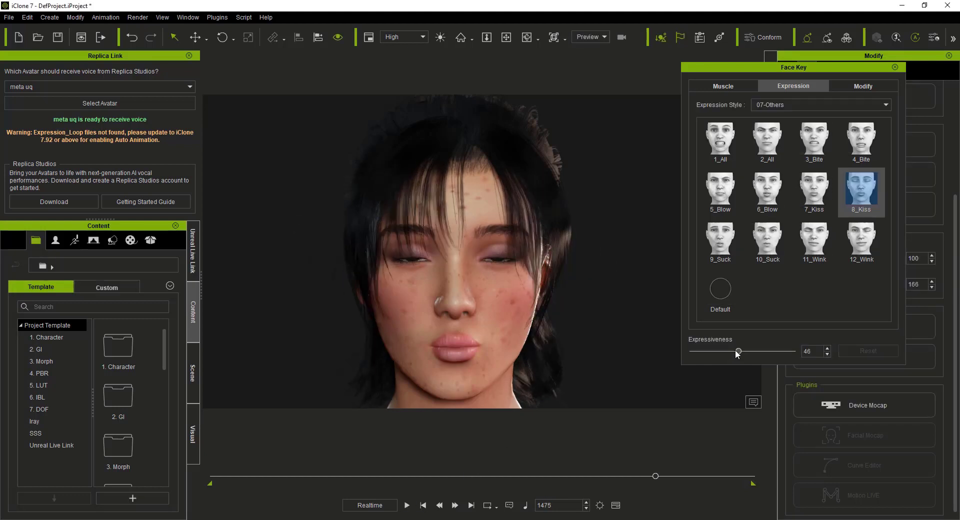
{"action": "left_click_drag", "start_coordinate": [739, 352], "coordinate": [758, 352]}
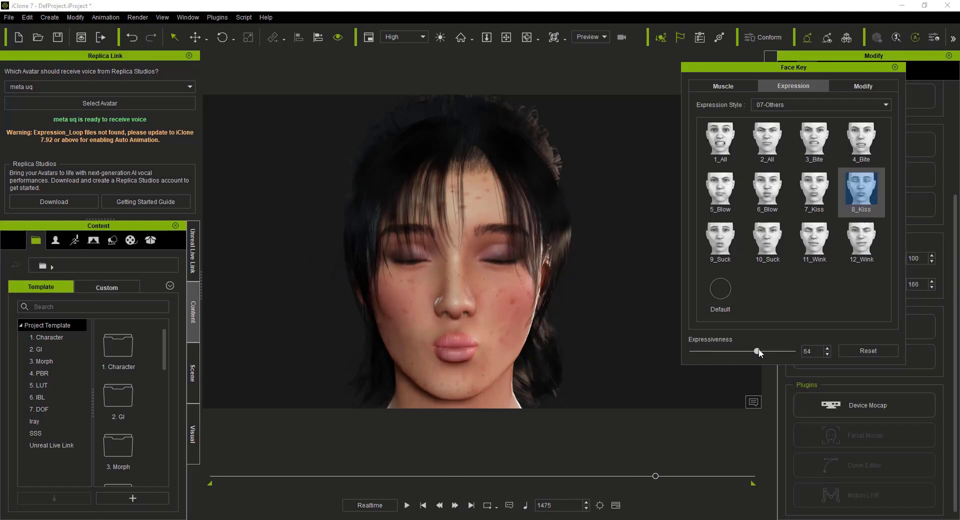
Step: Play on to frame 1505 and key the 8_Kiss expression at Expressiveness 100
{"action": "left_click", "coordinate": [406, 506]}
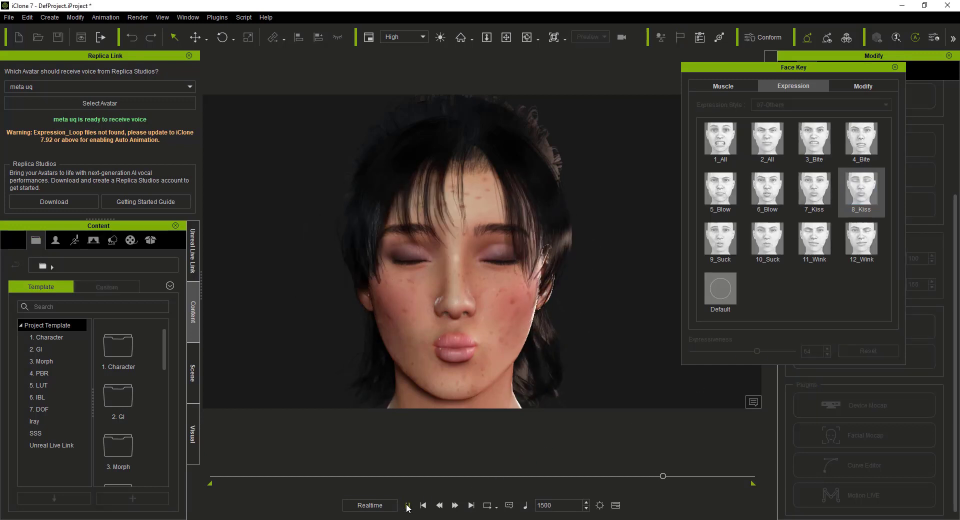
{"action": "left_click", "coordinate": [405, 506]}
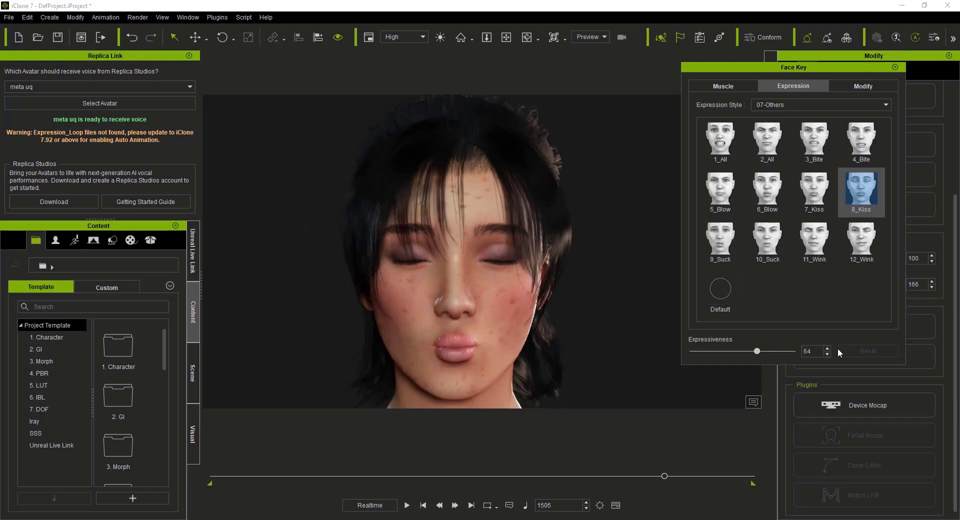
{"action": "left_click_drag", "start_coordinate": [758, 351], "coordinate": [795, 351]}
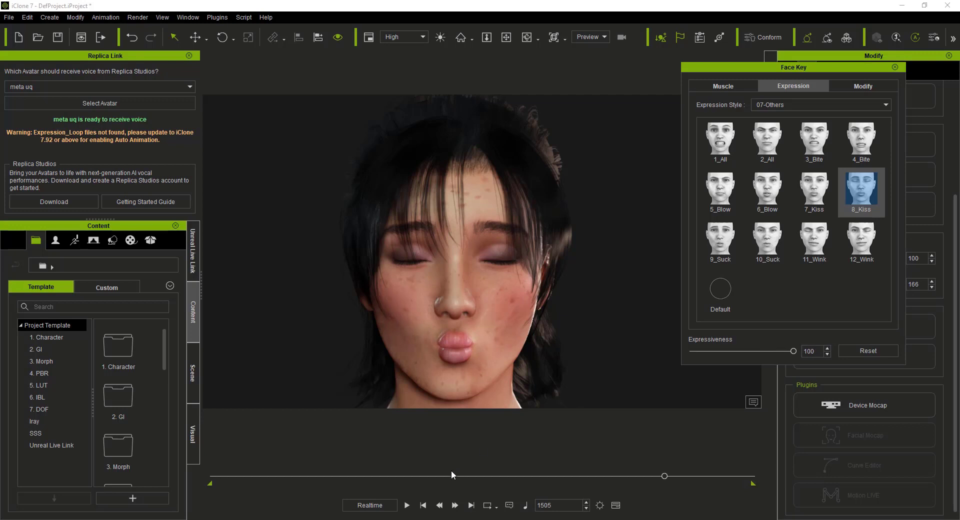
Step: Continue playback to frame 1664 and key the 14_Happy expression from the 08-ExPlus Happy Sad style at Expressiveness 100
{"action": "left_click", "coordinate": [411, 506]}
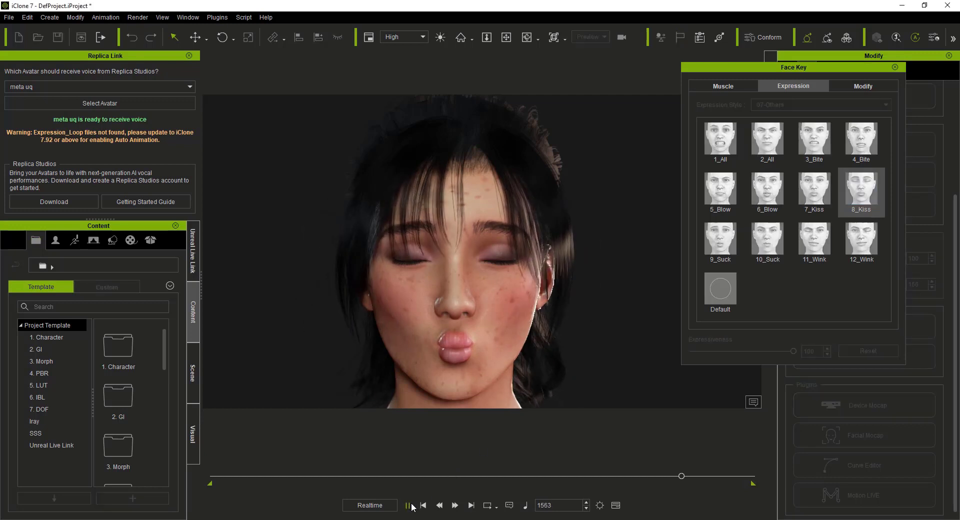
{"action": "left_click", "coordinate": [412, 507]}
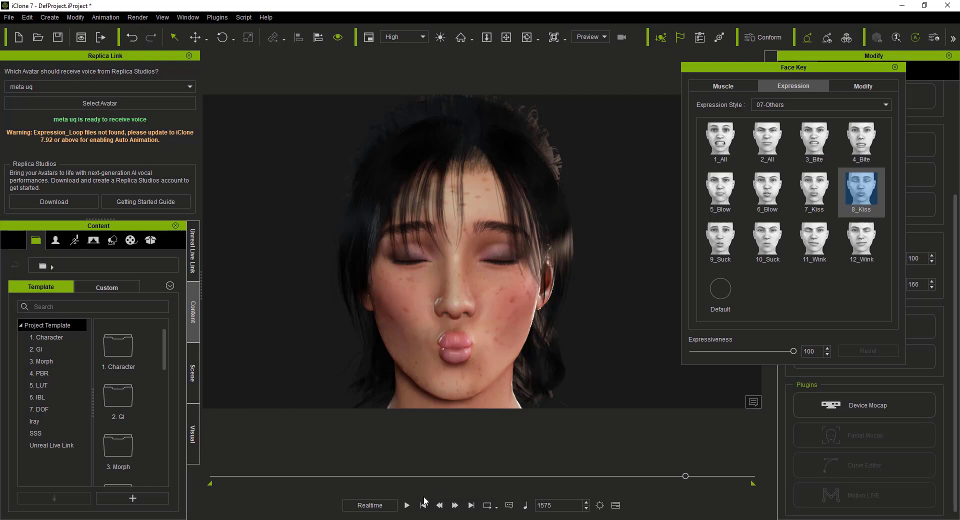
{"action": "left_click", "coordinate": [410, 506]}
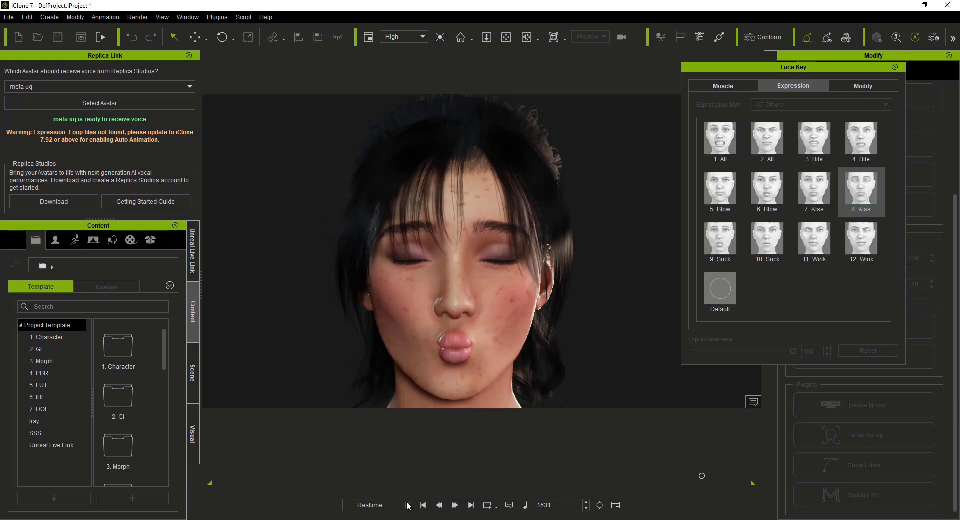
{"action": "left_click", "coordinate": [409, 506]}
{"action": "left_click", "coordinate": [764, 107]}
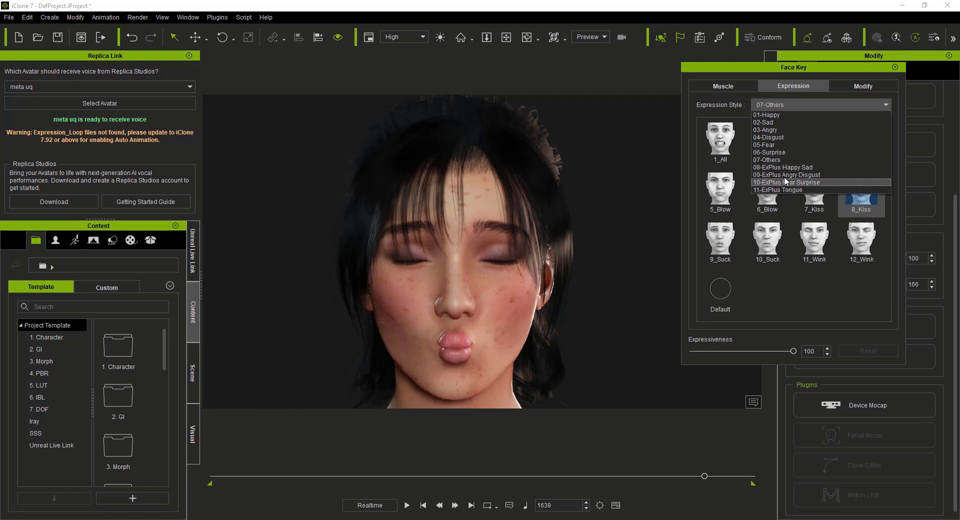
{"action": "left_click", "coordinate": [788, 167]}
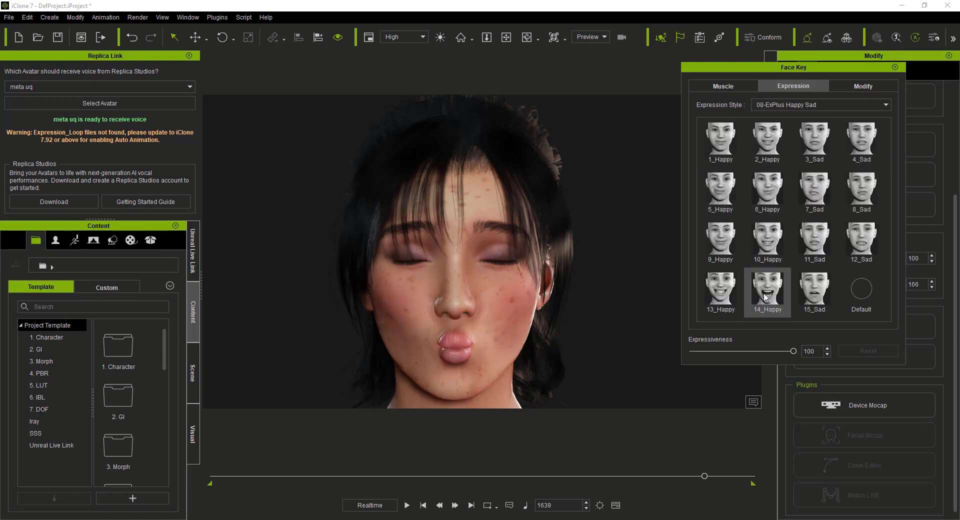
{"action": "left_click", "coordinate": [407, 506]}
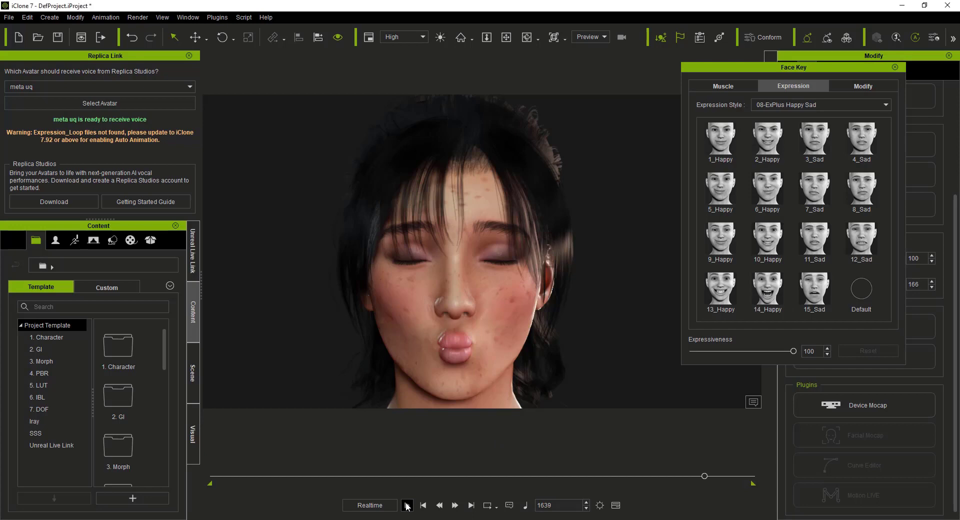
{"action": "left_click", "coordinate": [407, 506]}
{"action": "left_click", "coordinate": [771, 297]}
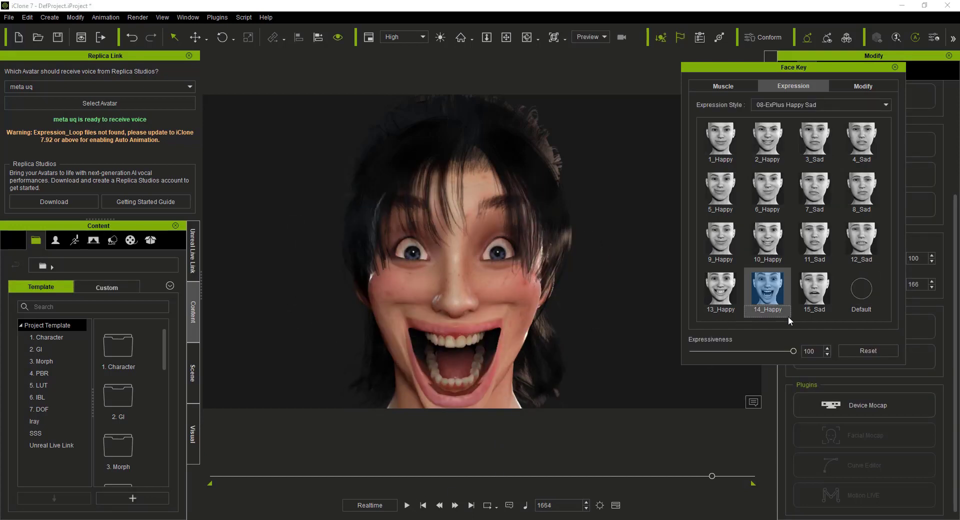
Step: Play out the remaining frames, close the Face Key editor, and review the whole facial animation from frame 1 before returning to the start
{"action": "left_click", "coordinate": [407, 505]}
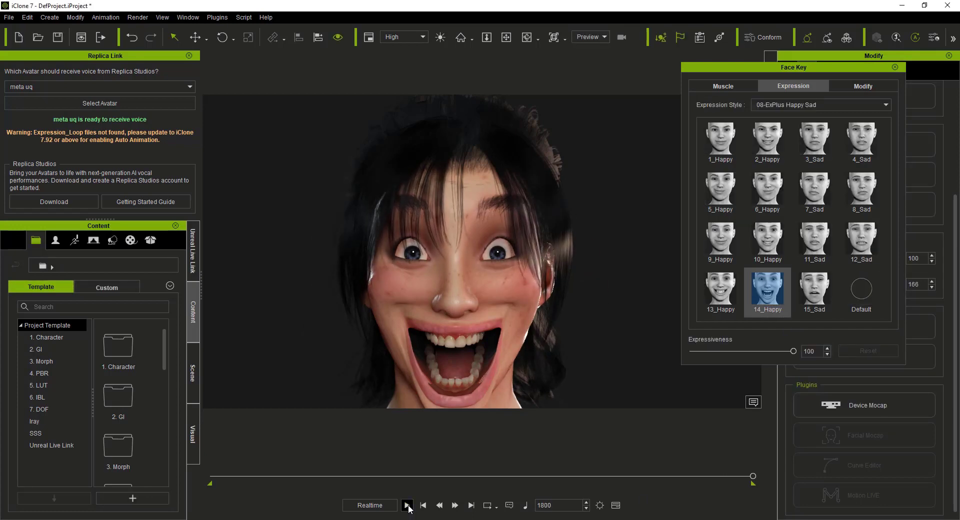
{"action": "left_click", "coordinate": [423, 506]}
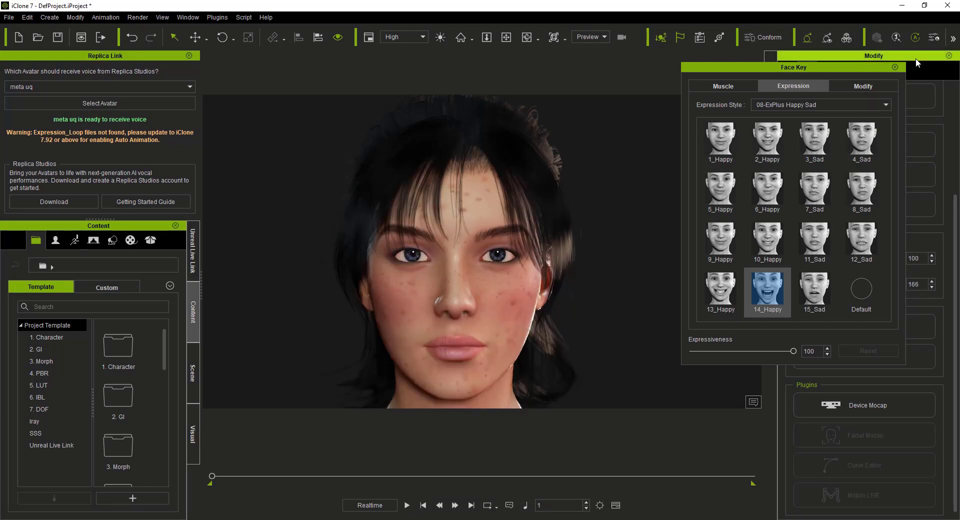
{"action": "left_click", "coordinate": [896, 69]}
{"action": "left_click", "coordinate": [407, 505]}
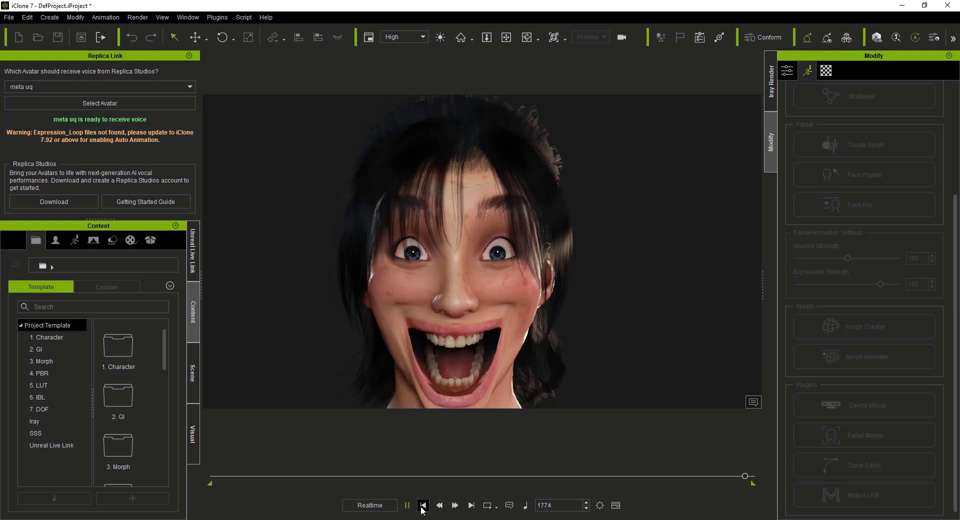
{"action": "left_click", "coordinate": [422, 506]}
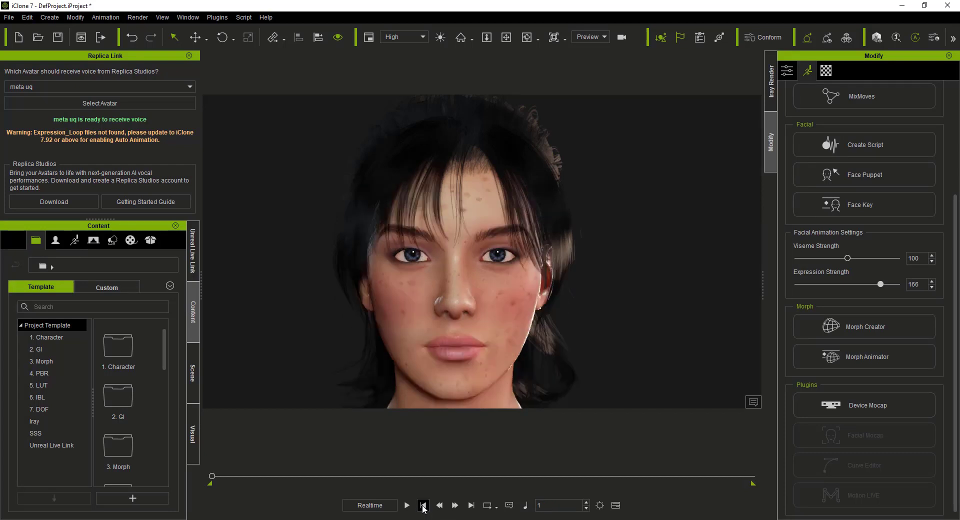